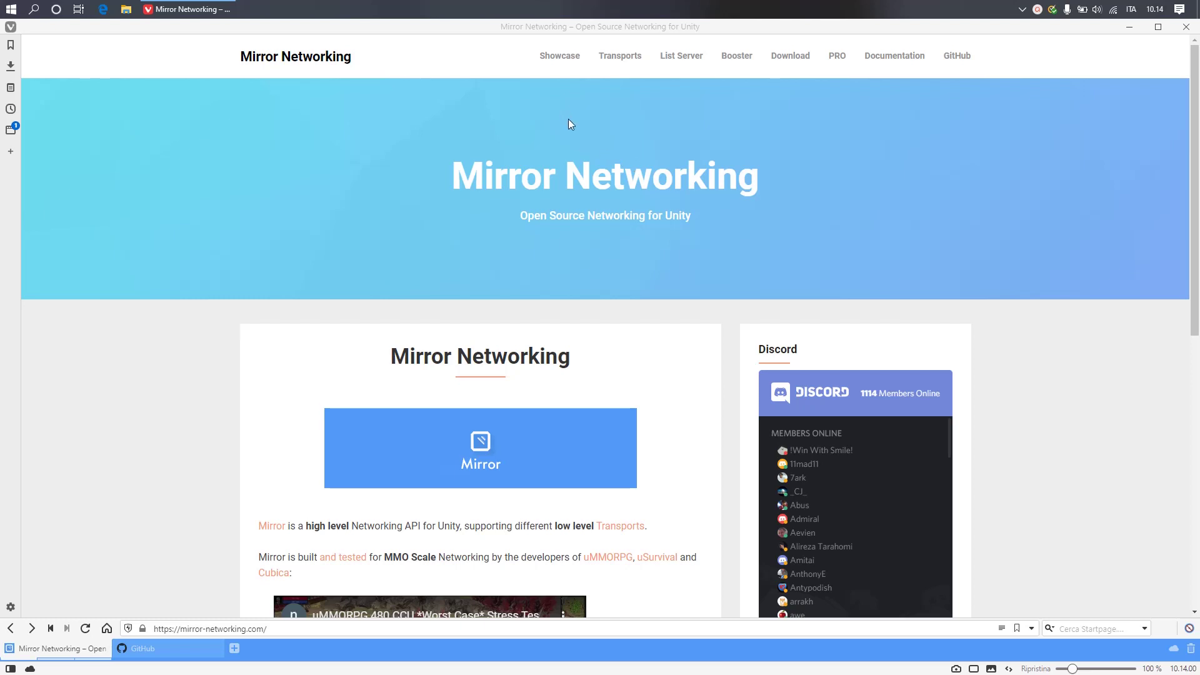
Scroll through the Mirror Networking home page and open its Showcase page
{"action": "scroll", "coordinate": [568, 119], "scroll_direction": "down", "scroll_amount": 3}
{"action": "scroll", "coordinate": [582, 134], "scroll_direction": "down", "scroll_amount": 5}
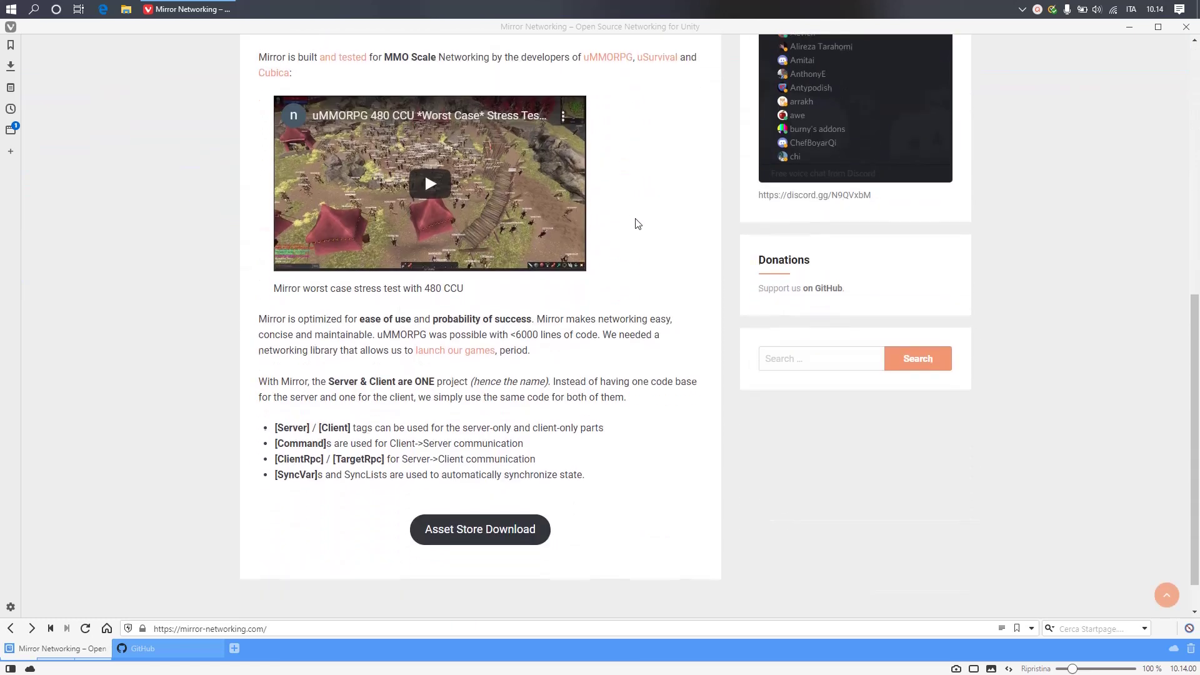
{"action": "scroll", "coordinate": [632, 212], "scroll_direction": "up", "scroll_amount": 8}
{"action": "left_click", "coordinate": [563, 56]}
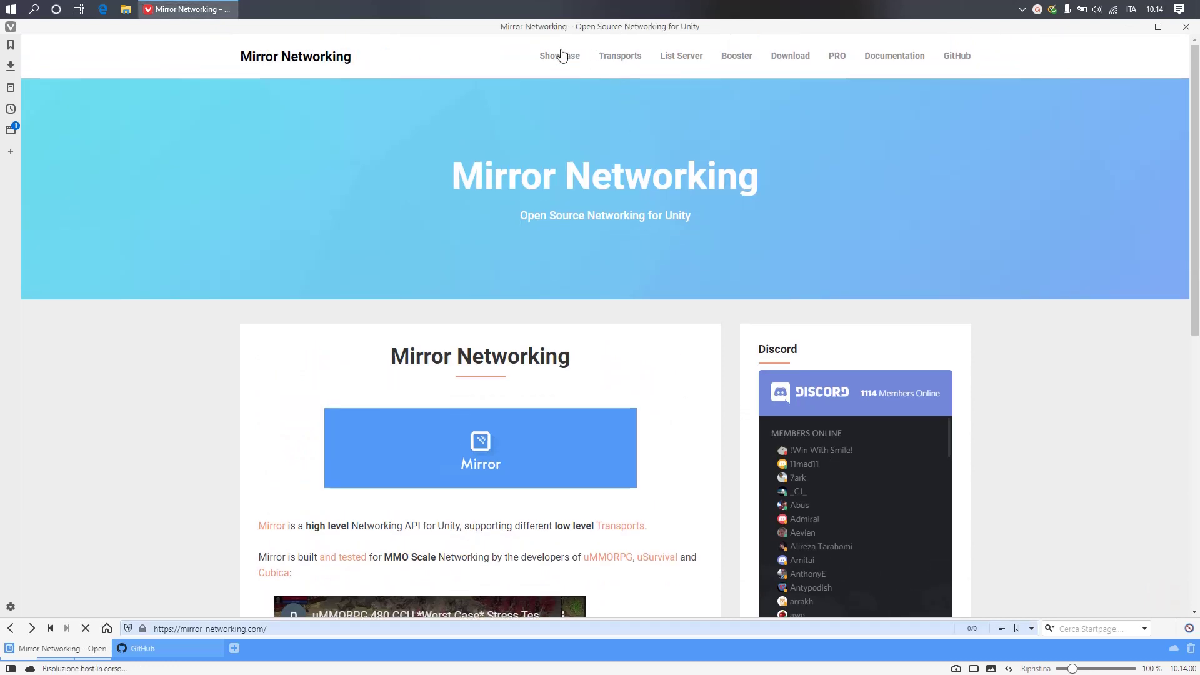
Browse the showcase list of games built with Mirror
{"action": "scroll", "coordinate": [548, 275], "scroll_direction": "down", "scroll_amount": 4}
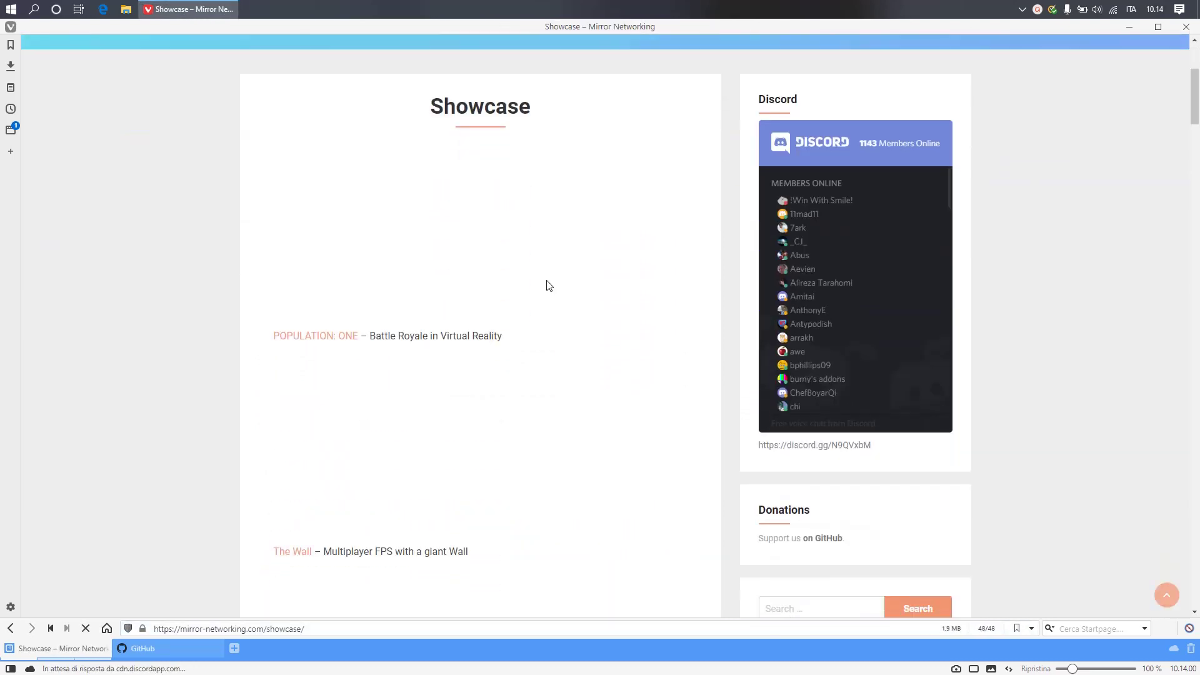
{"action": "scroll", "coordinate": [516, 291], "scroll_direction": "down", "scroll_amount": 7}
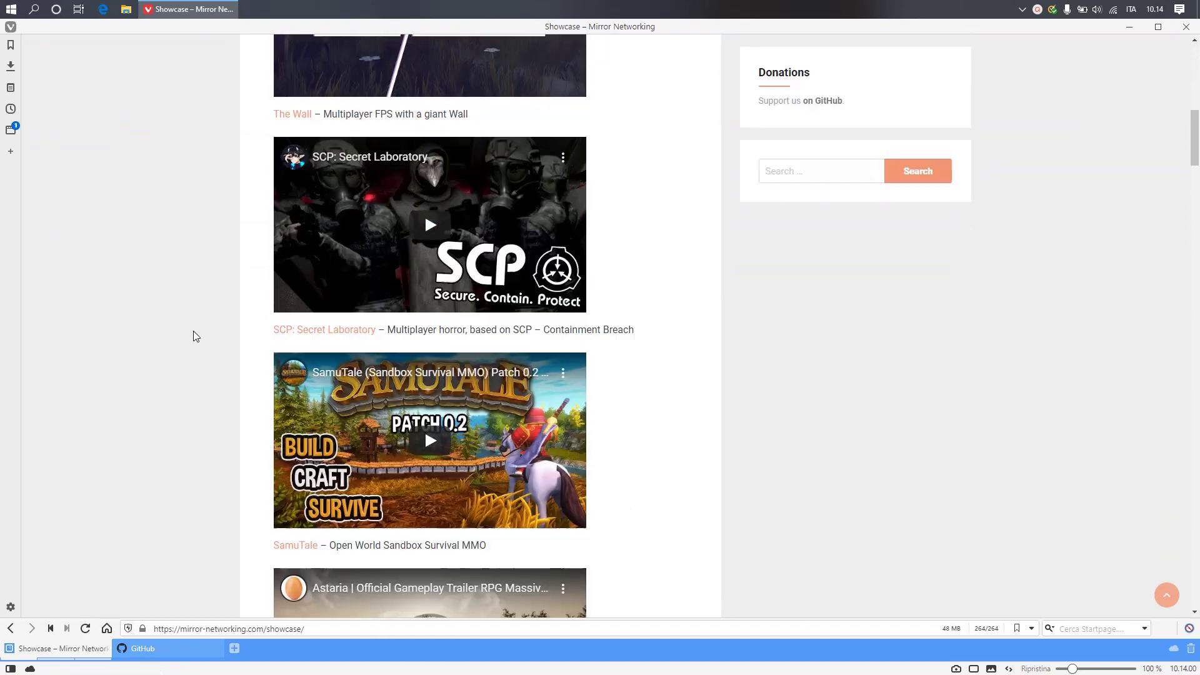
{"action": "scroll", "coordinate": [704, 345], "scroll_direction": "down", "scroll_amount": 2}
{"action": "scroll", "coordinate": [706, 348], "scroll_direction": "down", "scroll_amount": 4}
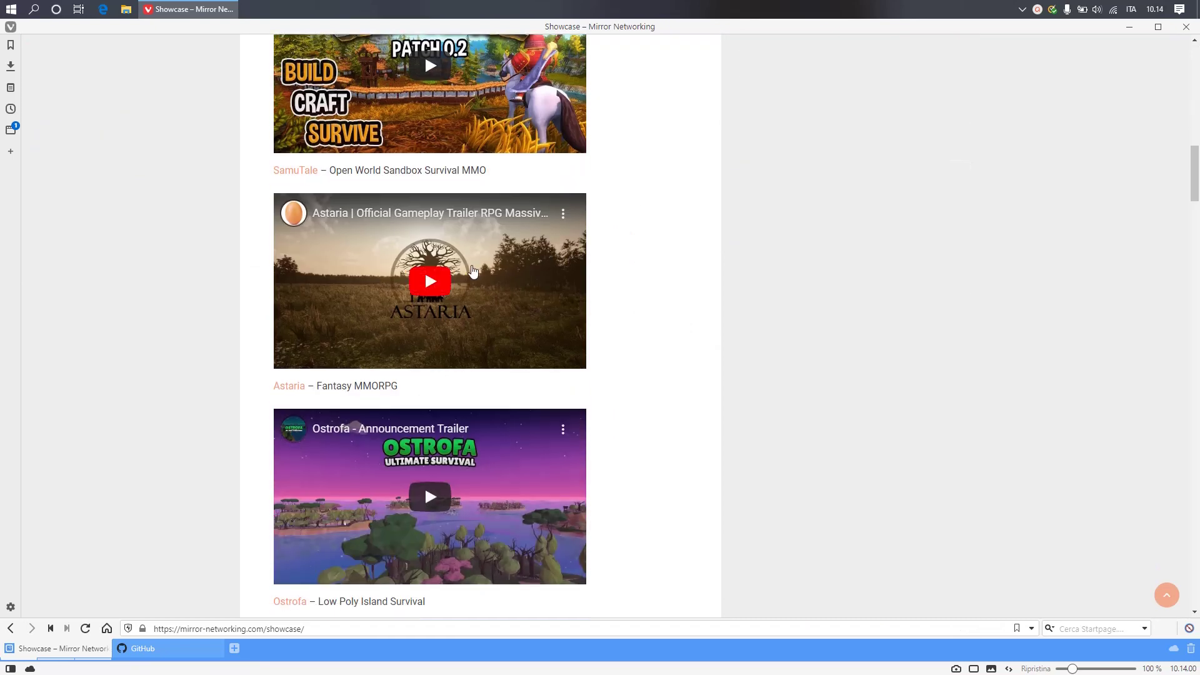
{"action": "scroll", "coordinate": [780, 253], "scroll_direction": "up", "scroll_amount": 17}
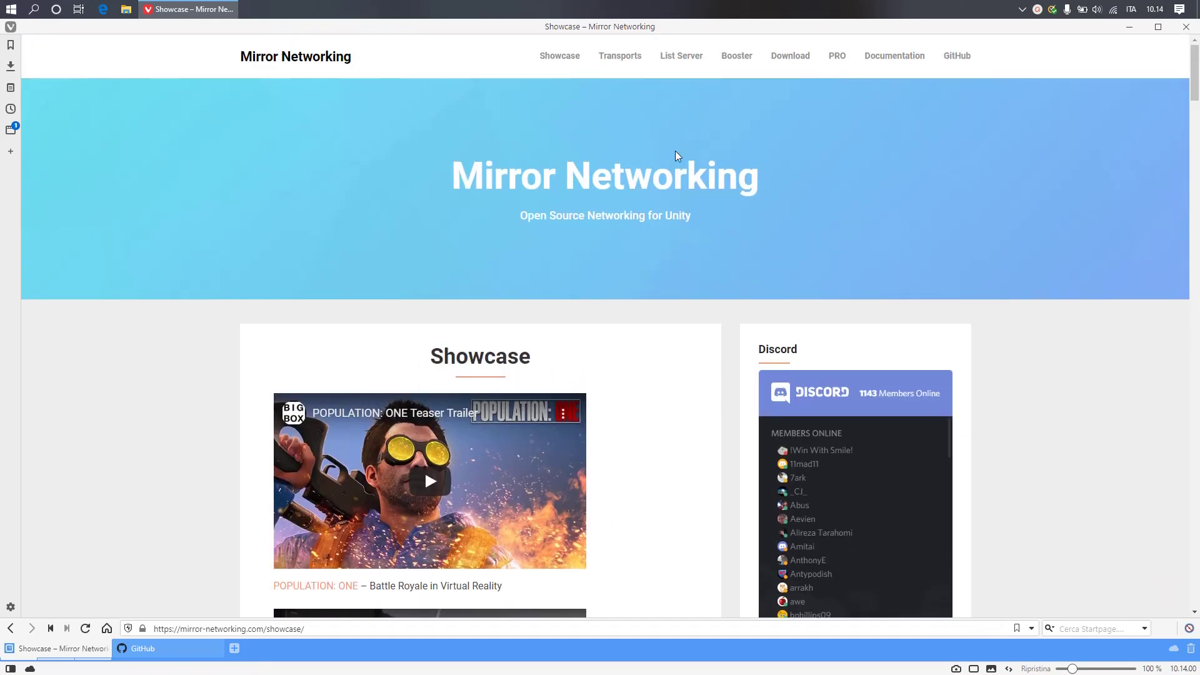
{"action": "scroll", "coordinate": [775, 225], "scroll_direction": "down", "scroll_amount": 3}
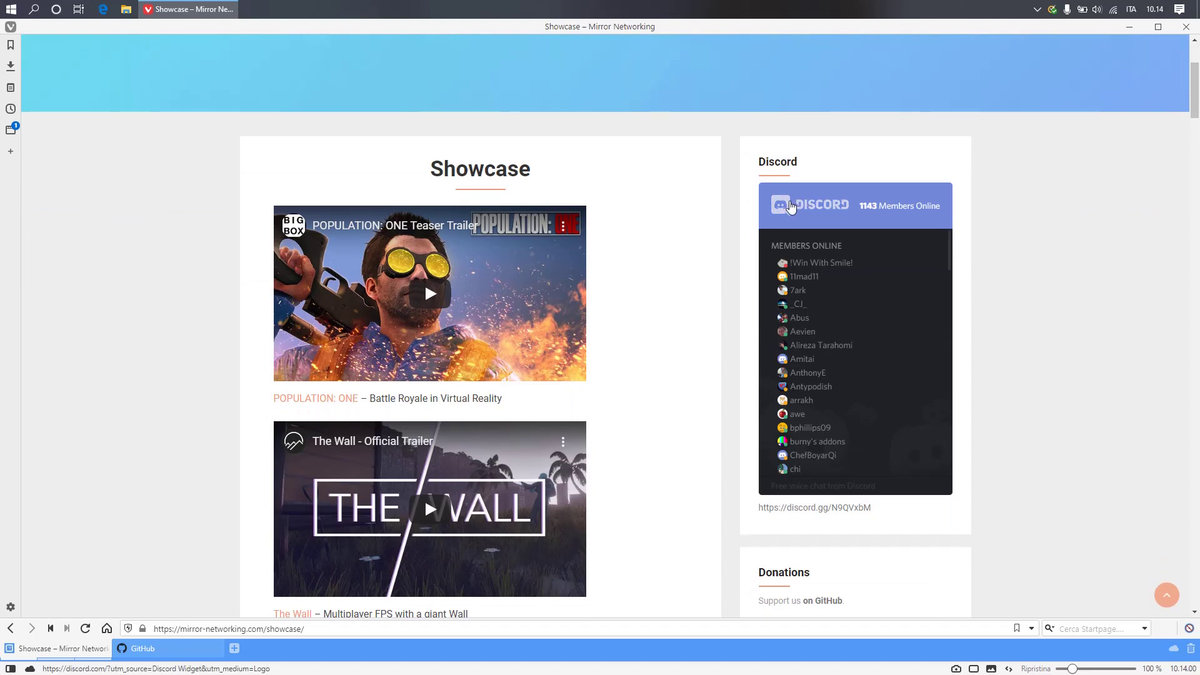
{"action": "scroll", "coordinate": [712, 215], "scroll_direction": "up", "scroll_amount": 3}
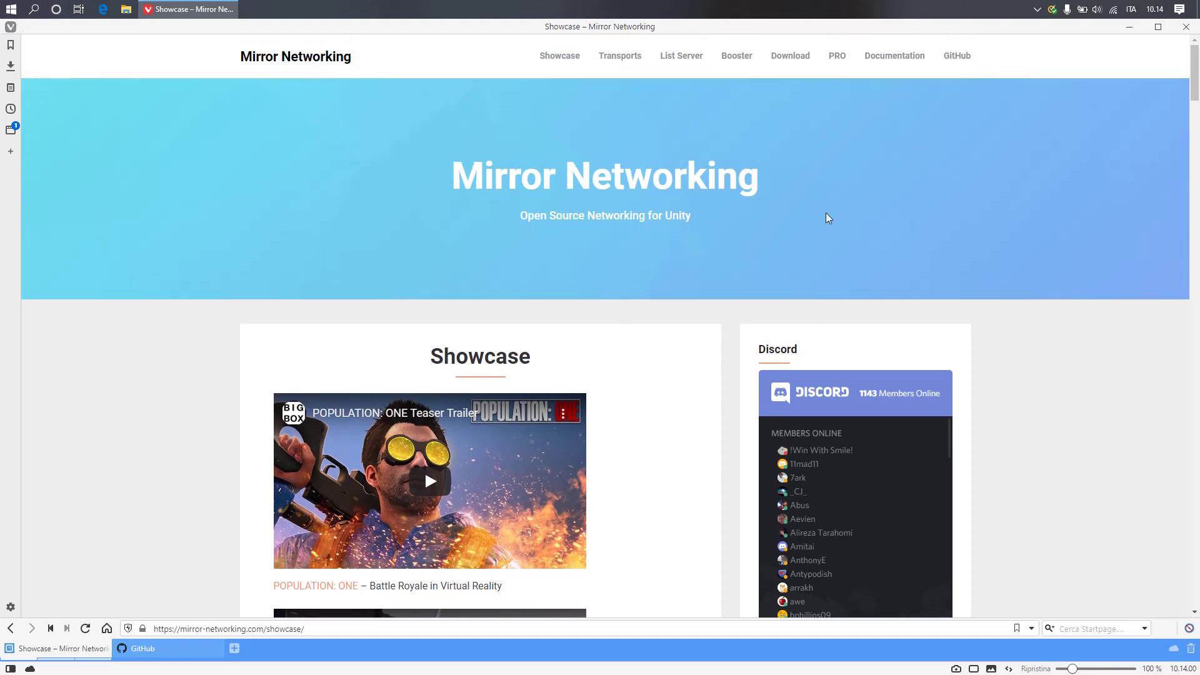
{"action": "left_click", "coordinate": [15, 14]}
Create a new project from the 2D template named RPG_TUTORIAL
{"action": "key", "text": "Escape"}
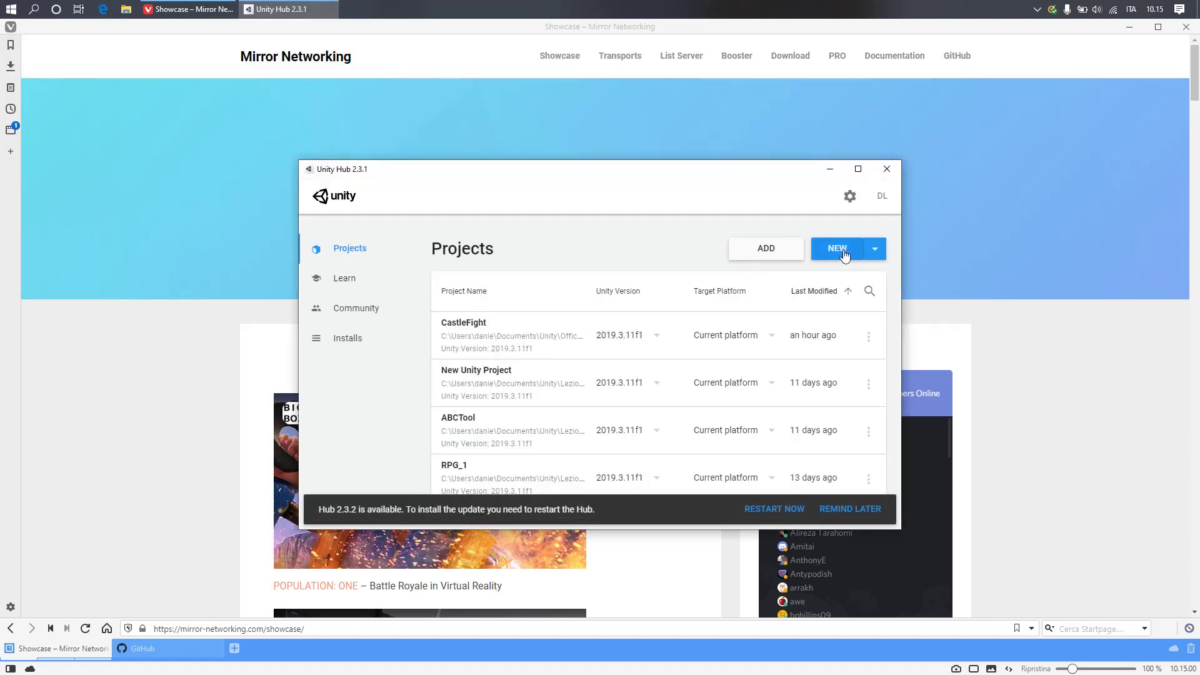
{"action": "left_click", "coordinate": [844, 255]}
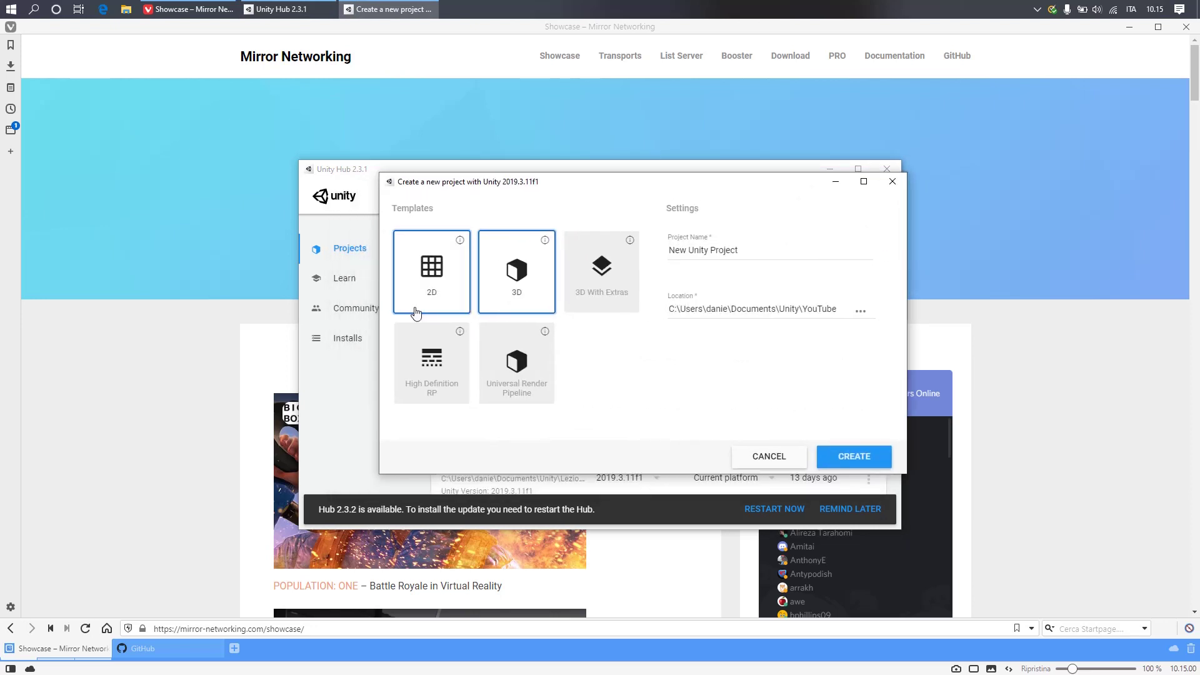
{"action": "left_click", "coordinate": [429, 281]}
{"action": "left_click_drag", "start_coordinate": [741, 250], "coordinate": [649, 247]}
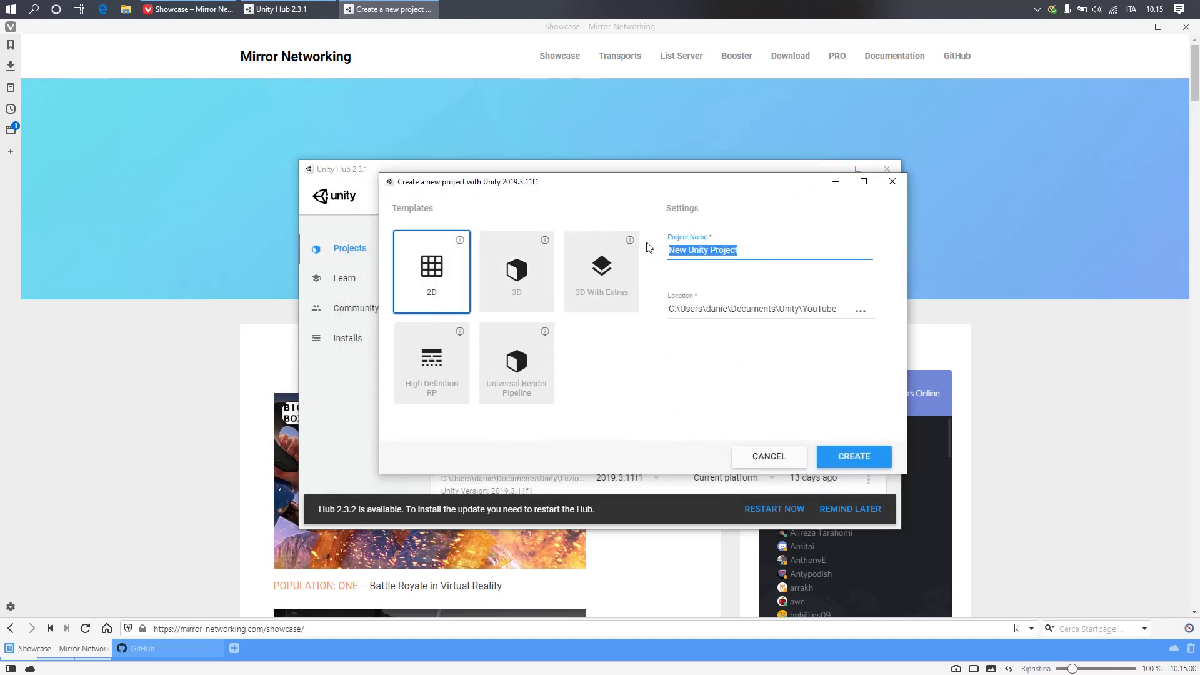
{"action": "type", "text": "RPG_"}
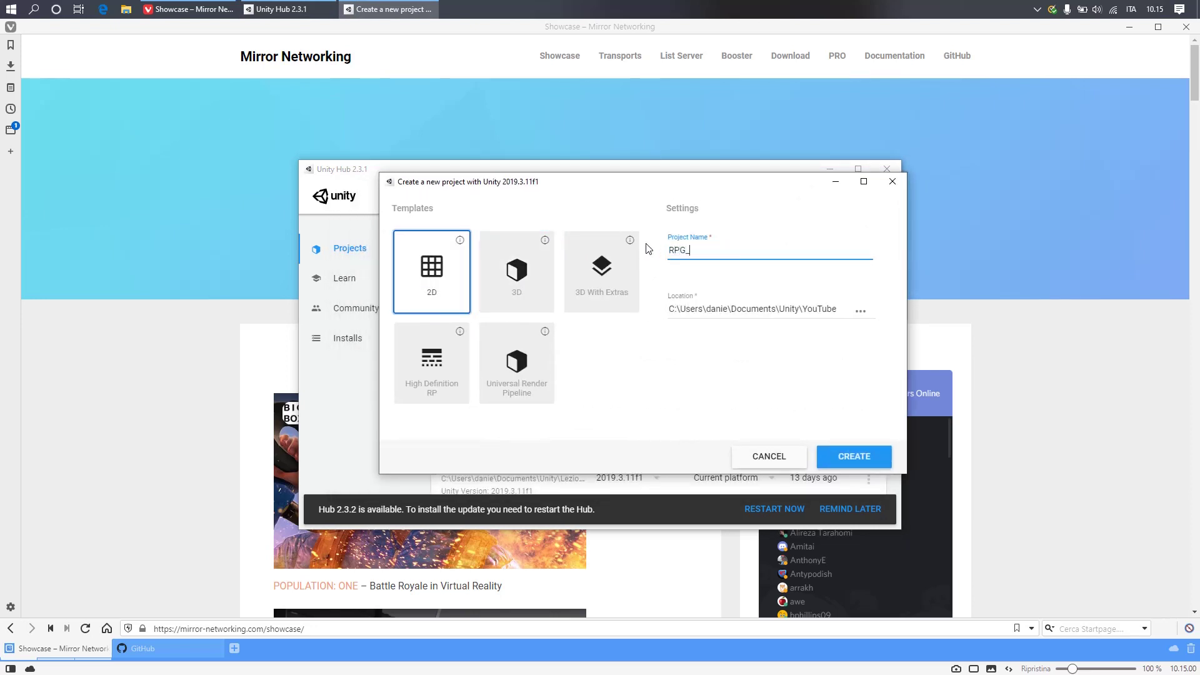
{"action": "type", "text": "TUTORIAL"}
{"action": "left_click", "coordinate": [856, 458]}
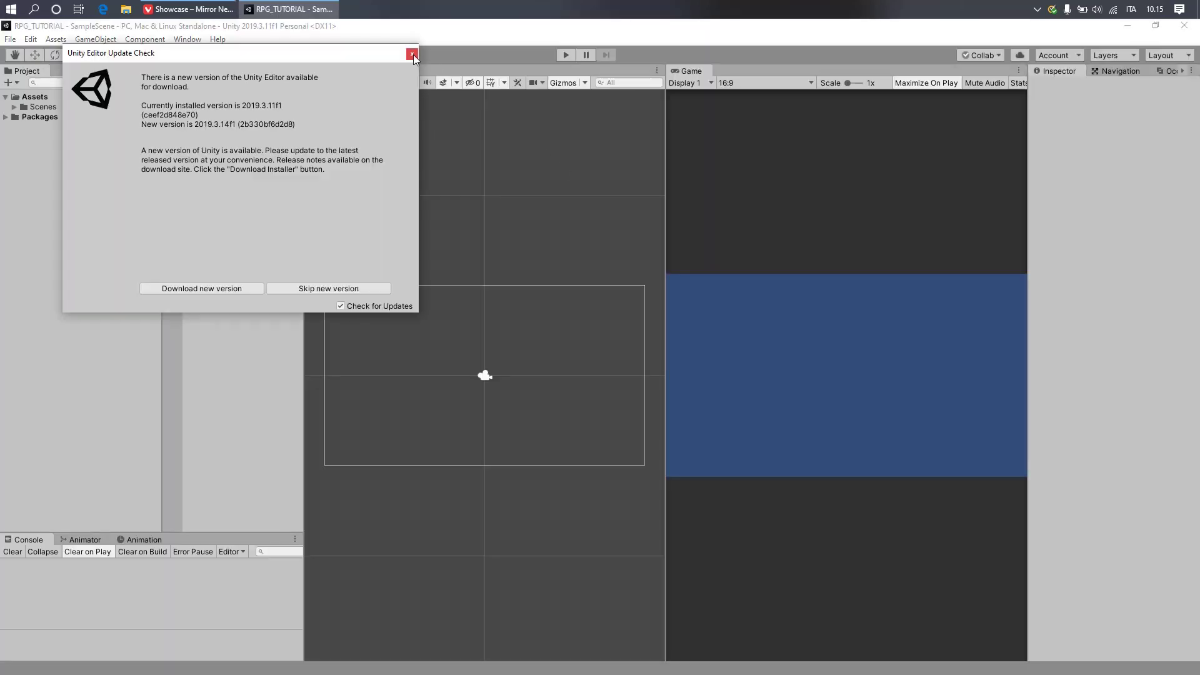
Dismiss the update notice and resize the panels to widen the Scene view
{"action": "left_click", "coordinate": [412, 54]}
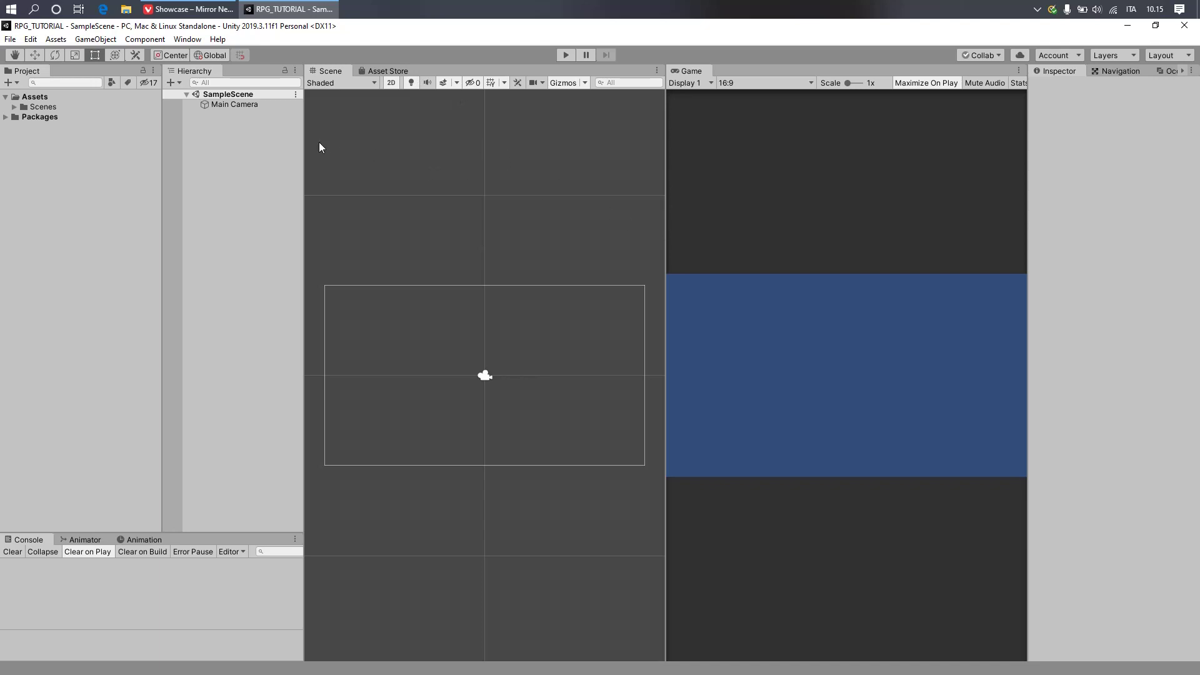
{"action": "left_click_drag", "start_coordinate": [304, 143], "coordinate": [79, 167]}
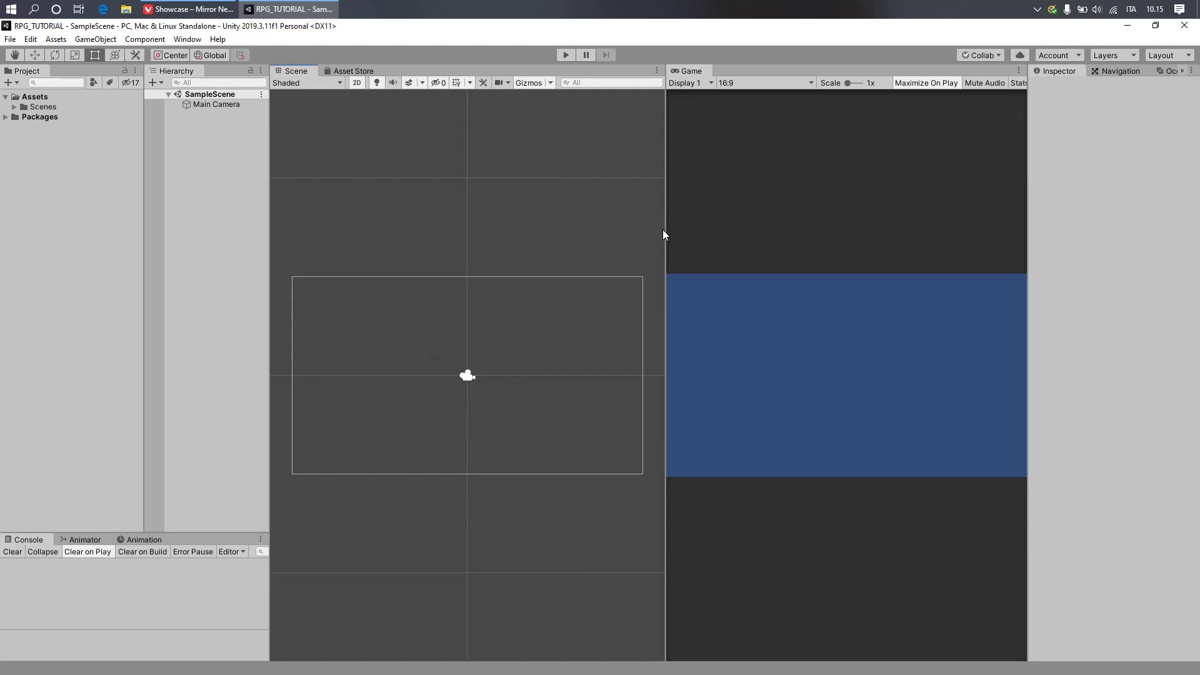
{"action": "left_click_drag", "start_coordinate": [663, 234], "coordinate": [902, 206]}
Search the Asset Store for Mirror and open the Mirror asset page
{"action": "left_click", "coordinate": [345, 70]}
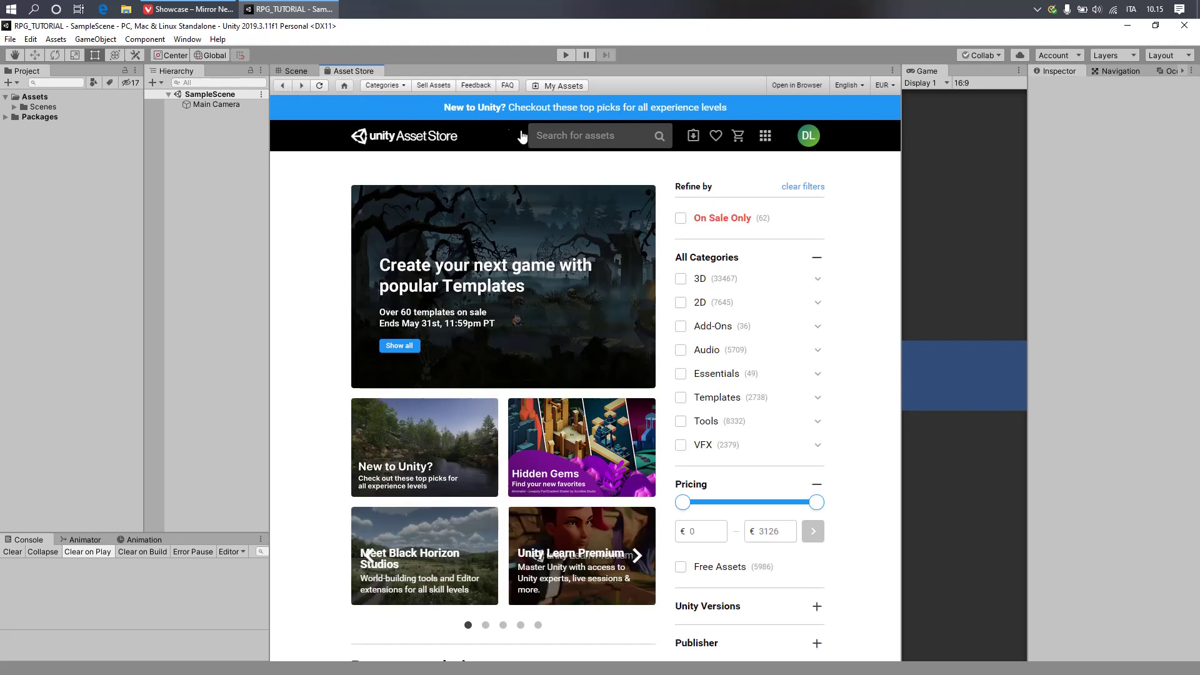
{"action": "left_click", "coordinate": [564, 136]}
{"action": "type", "text": "Mir"}
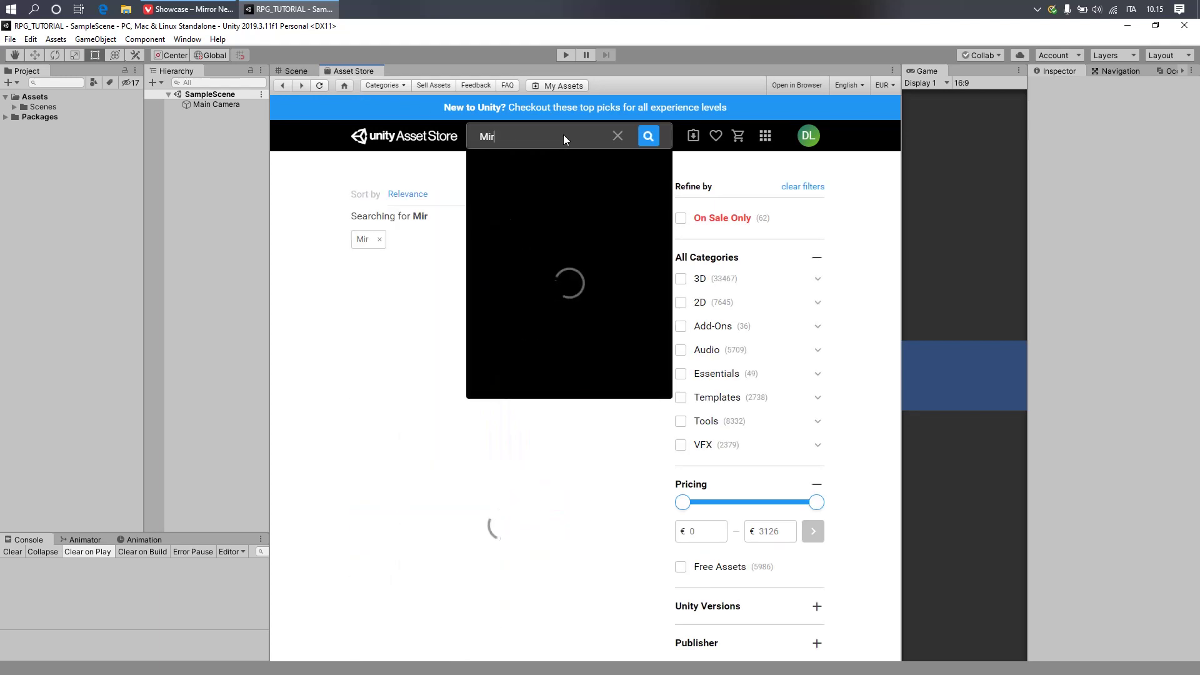
{"action": "type", "text": "ror"}
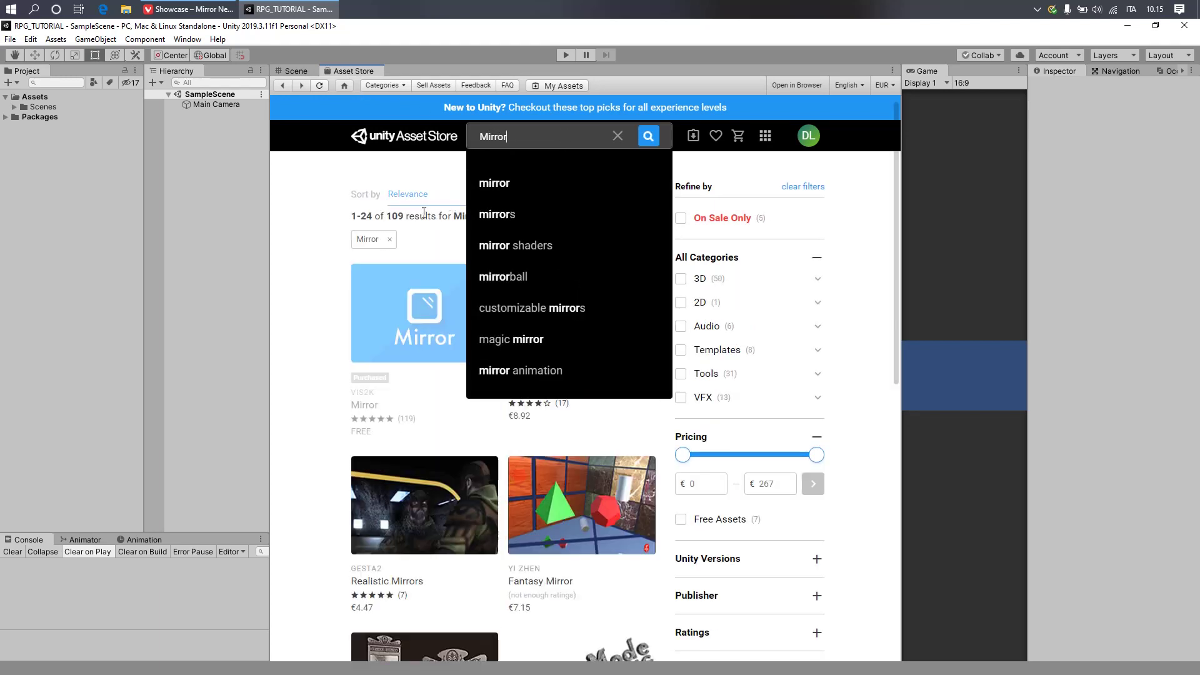
{"action": "left_click", "coordinate": [497, 184]}
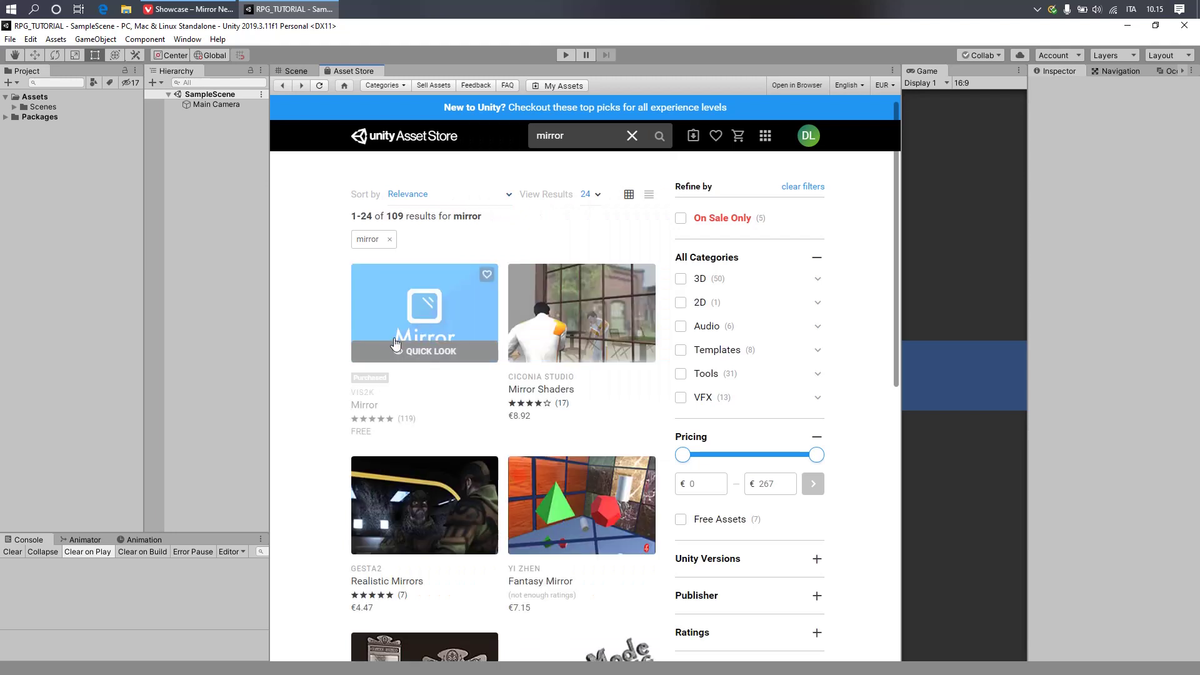
{"action": "left_click", "coordinate": [410, 305]}
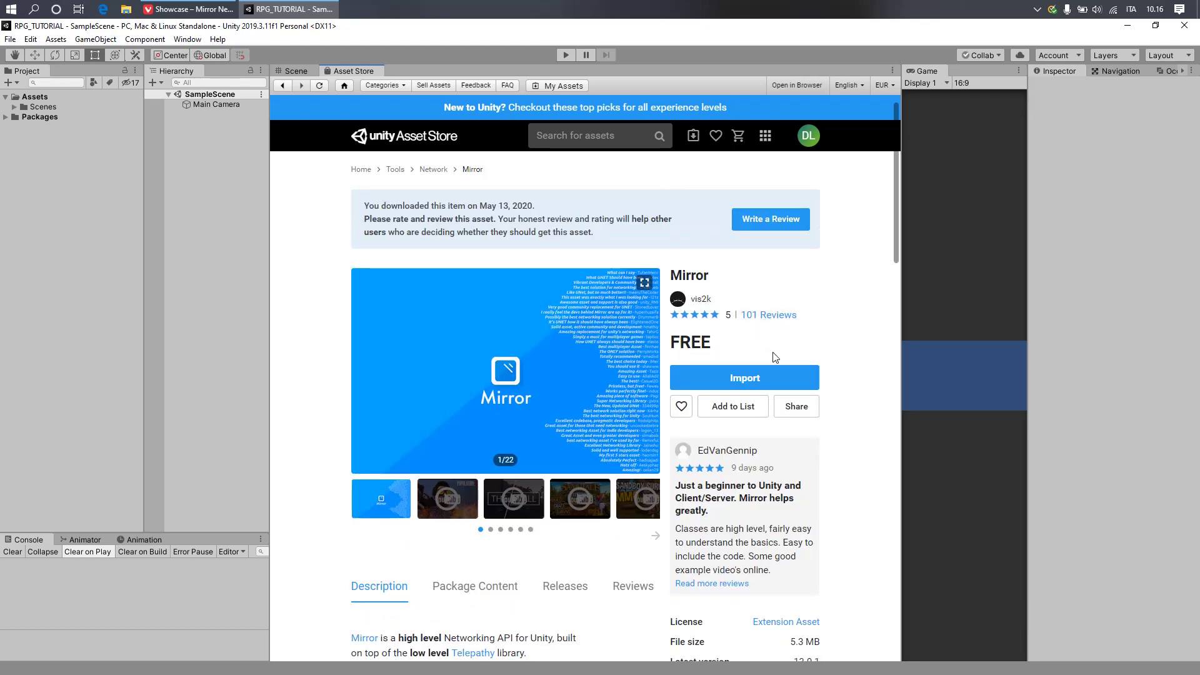
Start importing Mirror and collapse the Components and Editor folders in the package list
{"action": "left_click", "coordinate": [744, 377]}
{"action": "left_click", "coordinate": [738, 380]}
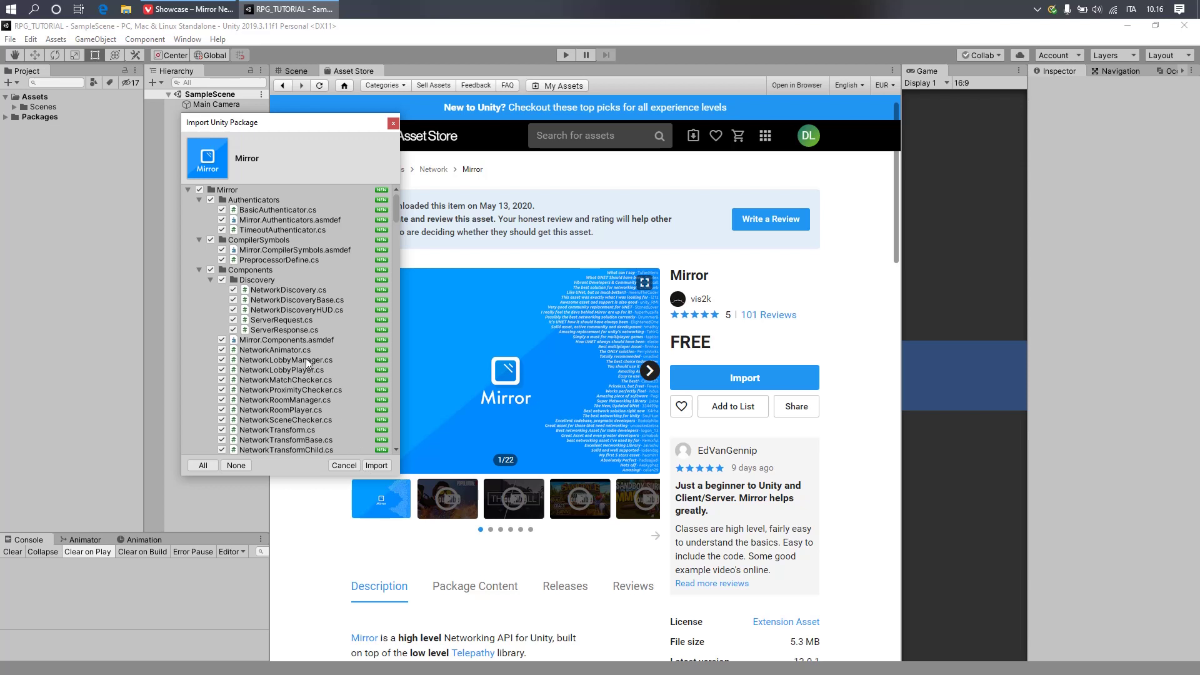
{"action": "left_click", "coordinate": [197, 270]}
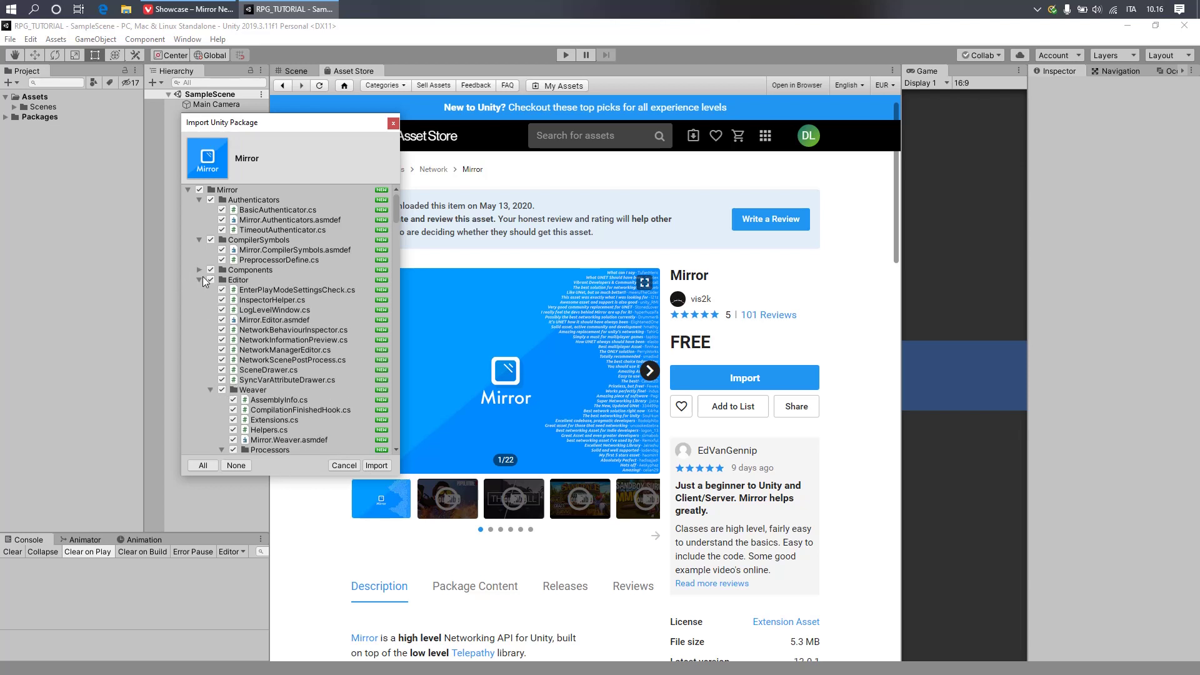
{"action": "left_click", "coordinate": [199, 279]}
{"action": "scroll", "coordinate": [266, 357], "scroll_direction": "down", "scroll_amount": 1}
{"action": "scroll", "coordinate": [265, 358], "scroll_direction": "down", "scroll_amount": 2}
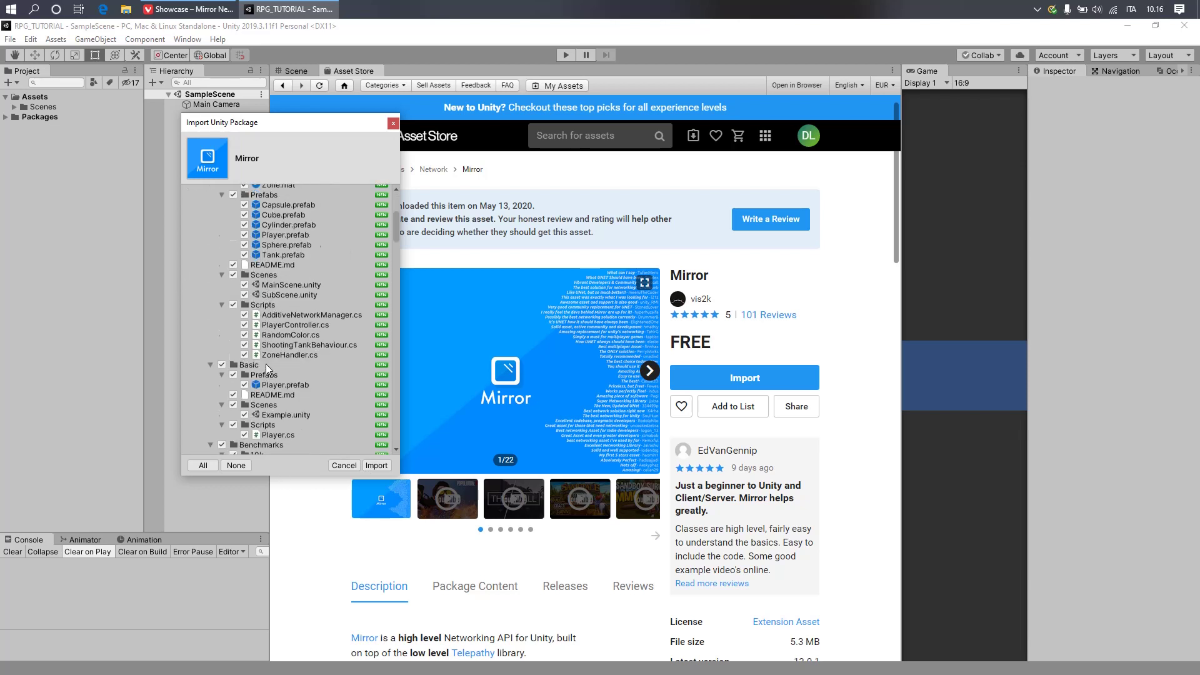
{"action": "scroll", "coordinate": [243, 332], "scroll_direction": "up", "scroll_amount": 2}
{"action": "scroll", "coordinate": [225, 311], "scroll_direction": "up", "scroll_amount": 2}
Untick the Examples folder, collapse the remaining folders, and import the package
{"action": "left_click", "coordinate": [208, 289]}
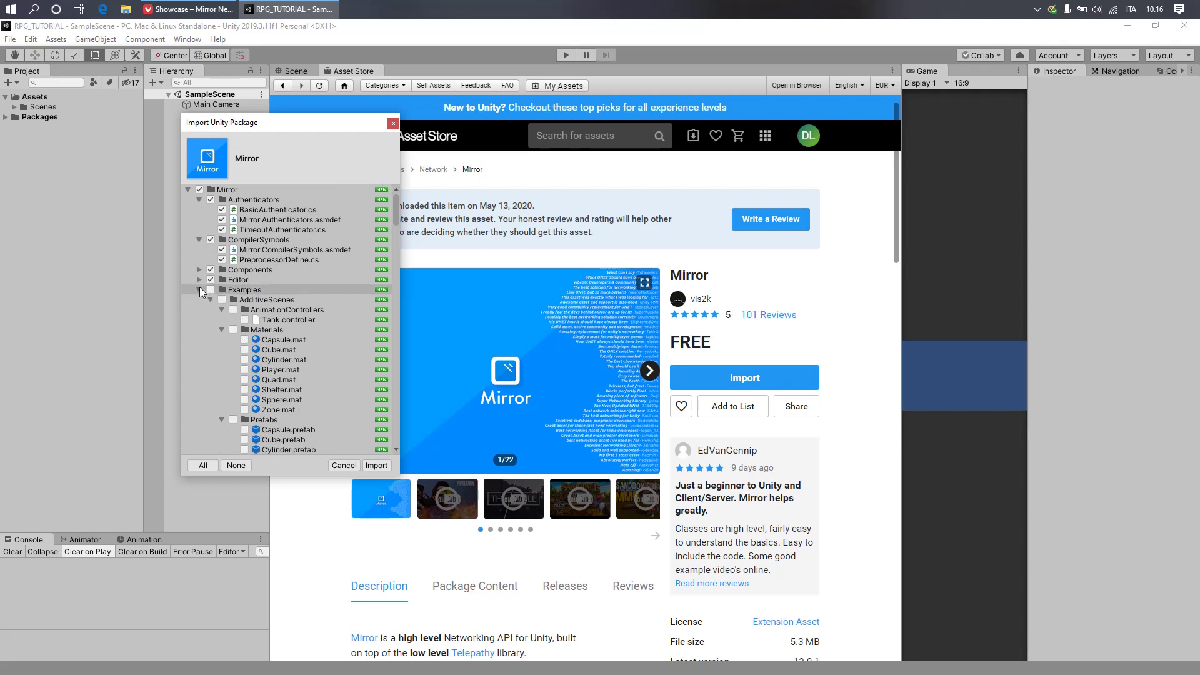
{"action": "left_click", "coordinate": [200, 290]}
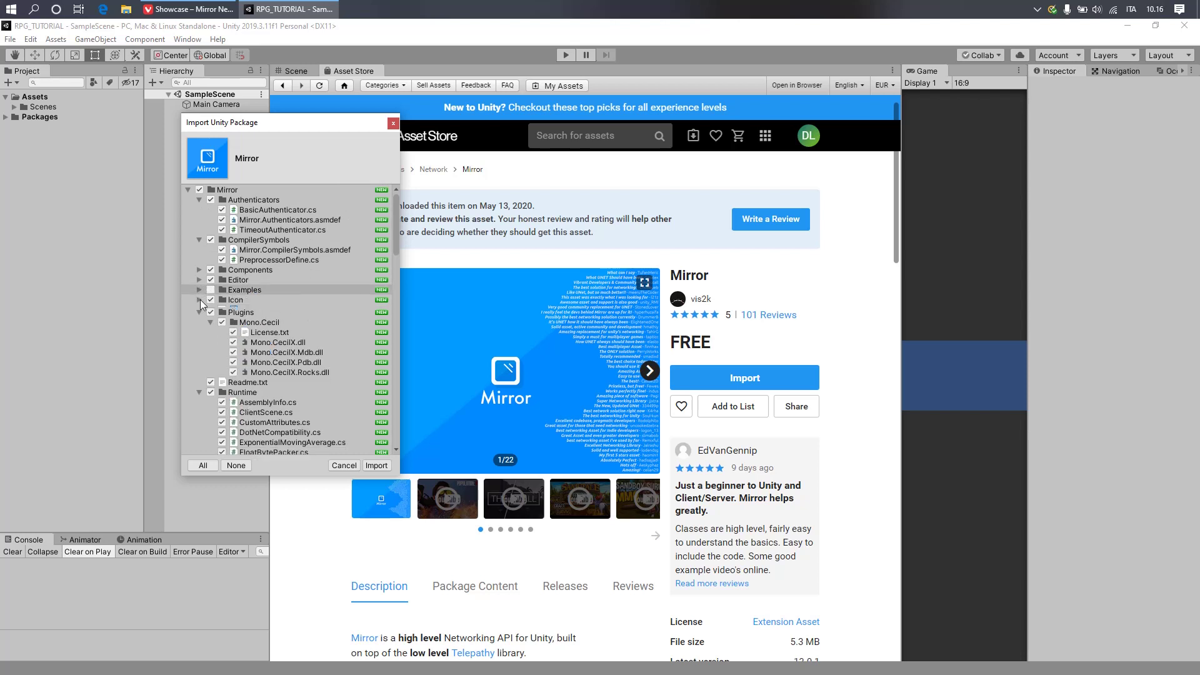
{"action": "left_click", "coordinate": [200, 239]}
{"action": "left_click", "coordinate": [198, 200]}
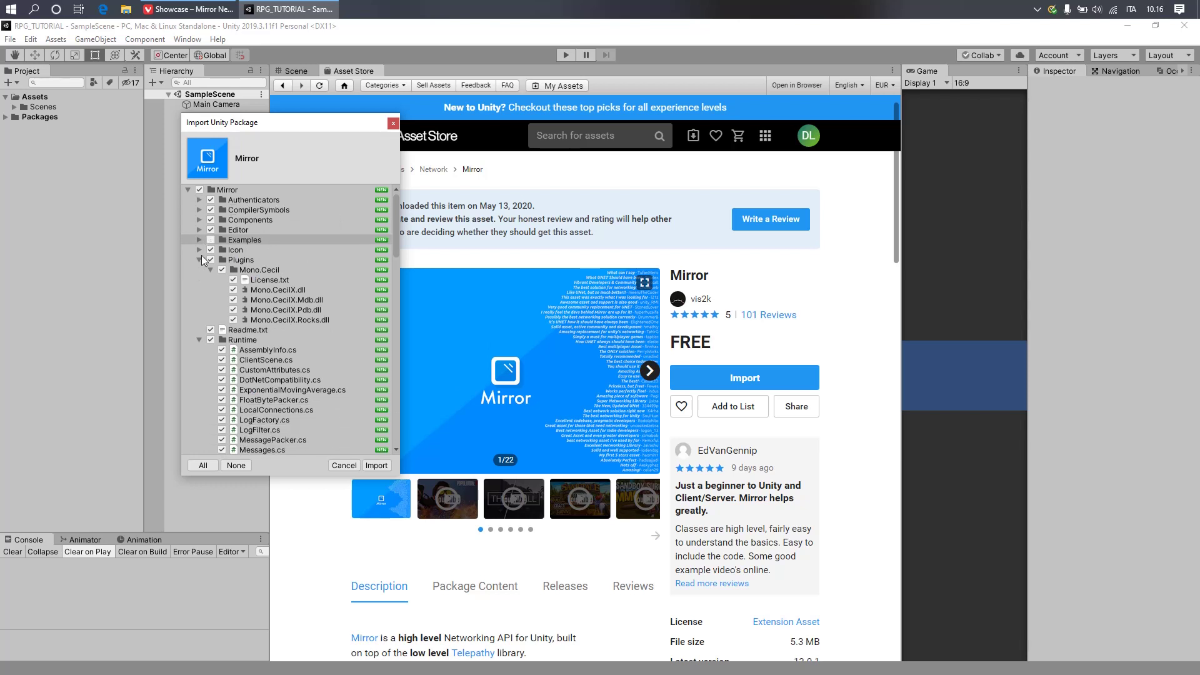
{"action": "left_click", "coordinate": [208, 270]}
{"action": "left_click", "coordinate": [199, 261]}
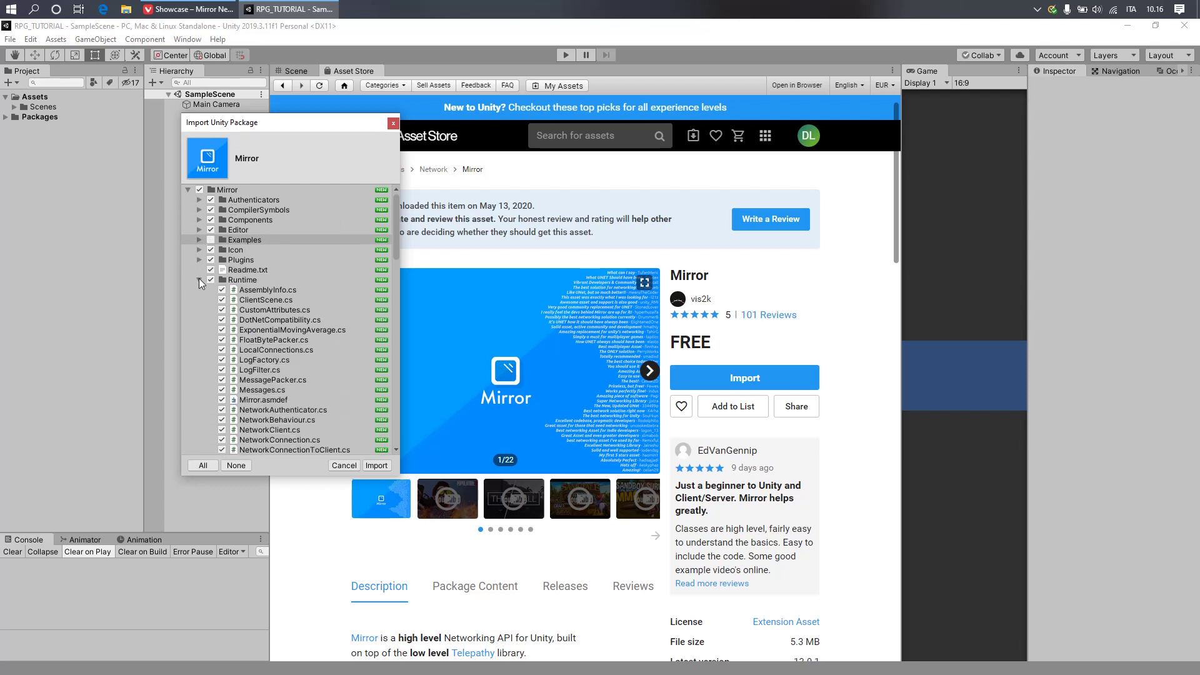
{"action": "left_click", "coordinate": [199, 280]}
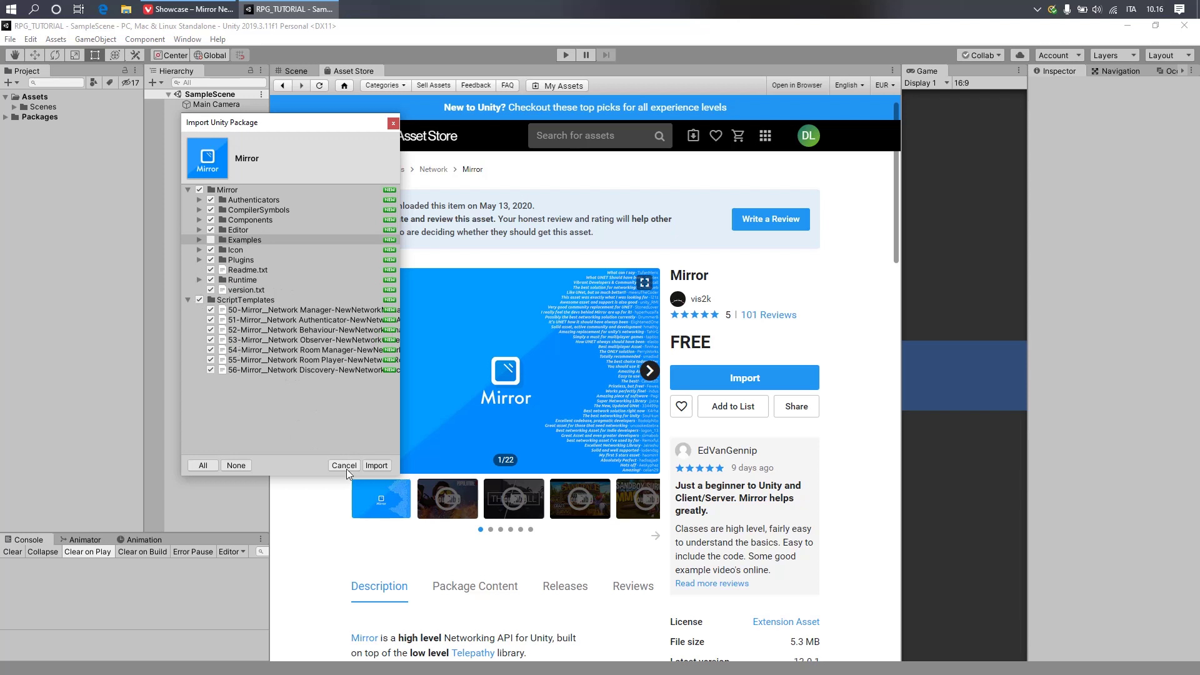
{"action": "left_click", "coordinate": [375, 466]}
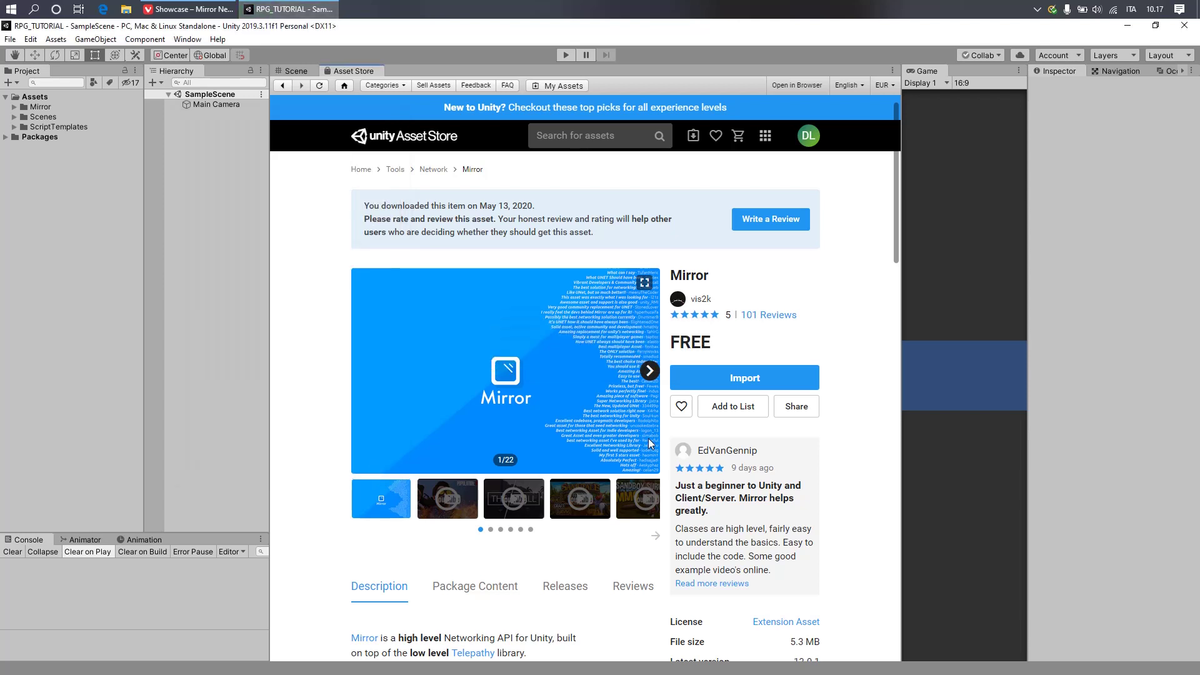
Create an ExternalAssets folder under Assets, move Mirror into it, and return to the Scene view
{"action": "left_click", "coordinate": [13, 107]}
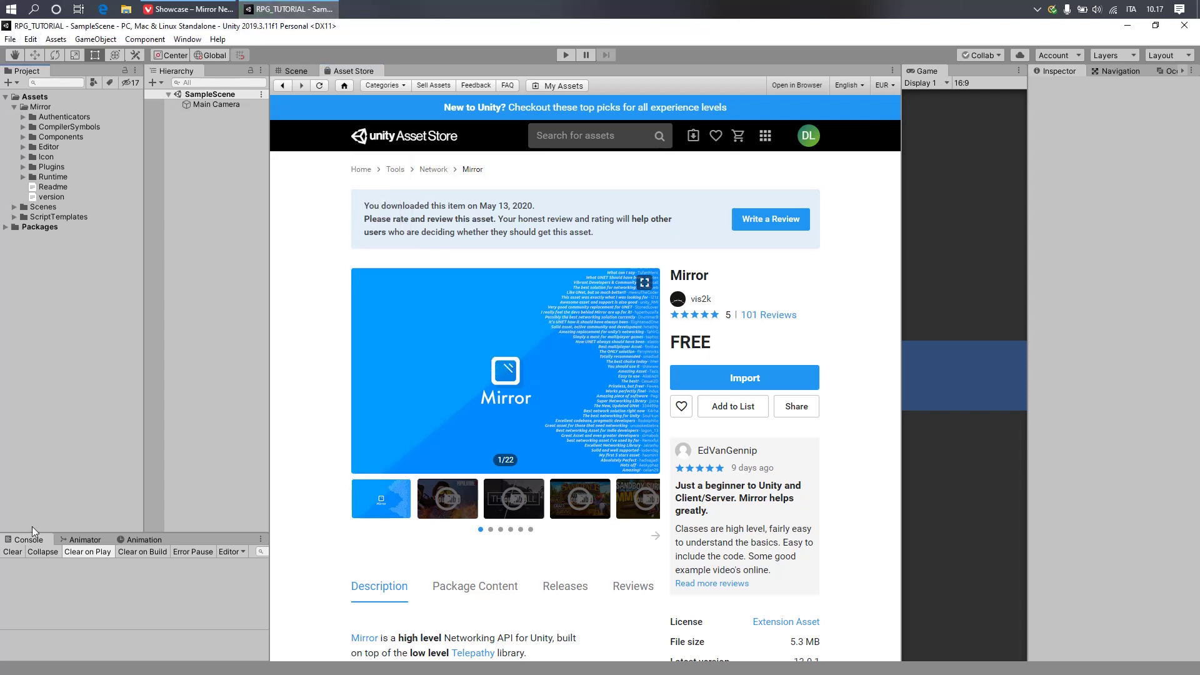
{"action": "left_click", "coordinate": [14, 107]}
{"action": "right_click", "coordinate": [24, 96]}
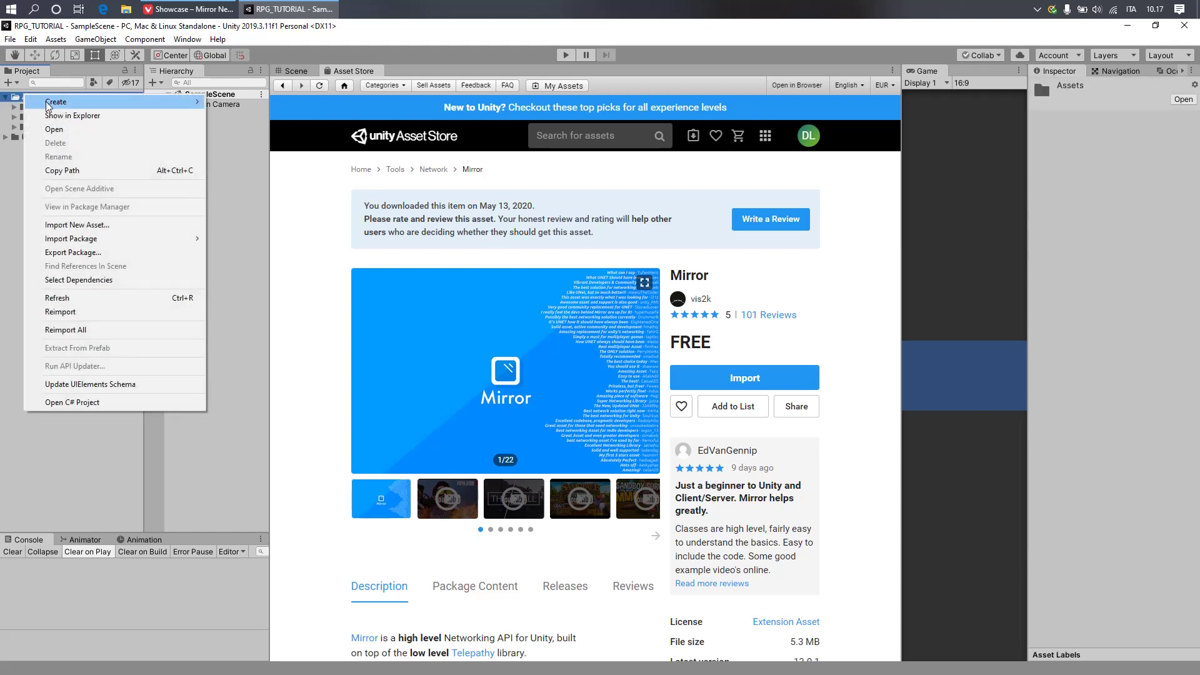
{"action": "mouse_move", "coordinate": [47, 104]}
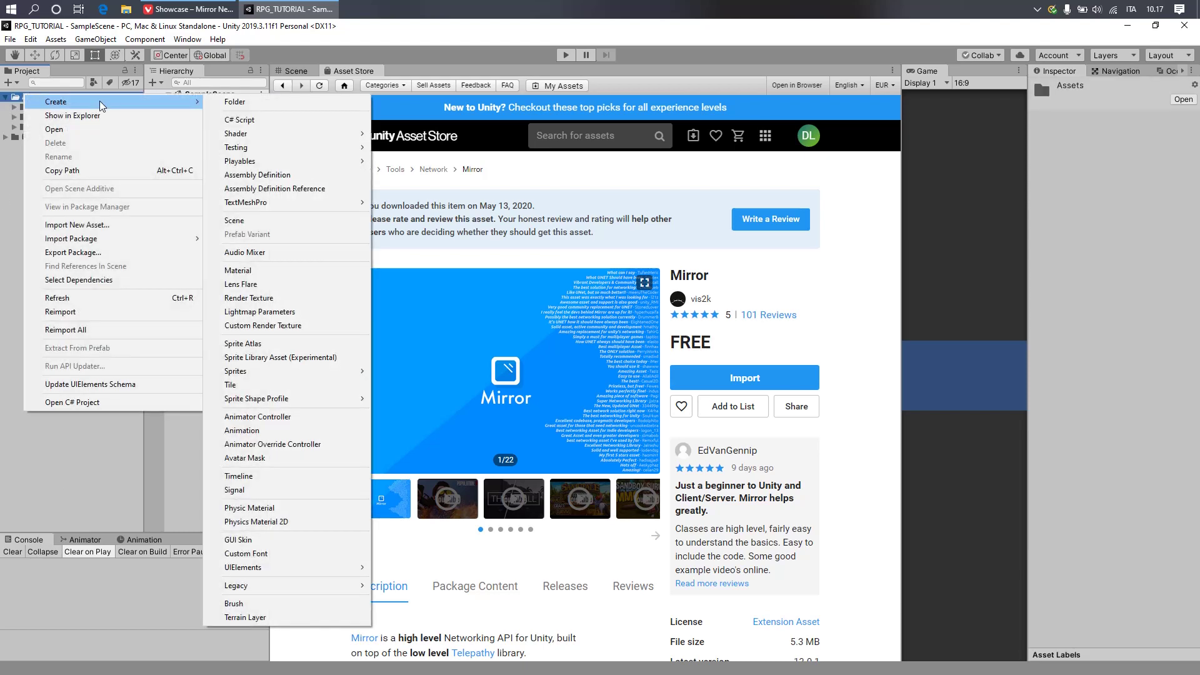
{"action": "left_click", "coordinate": [241, 104]}
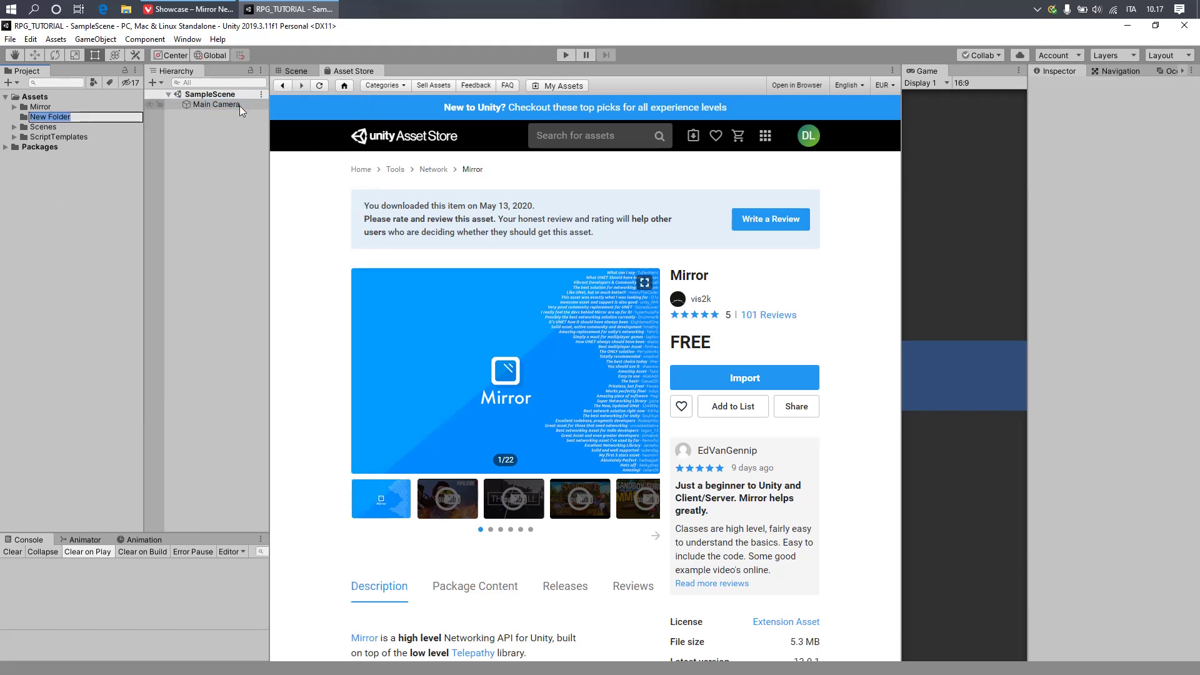
{"action": "type", "text": "External"}
{"action": "type", "text": "Assets"}
{"action": "key", "text": "Return"}
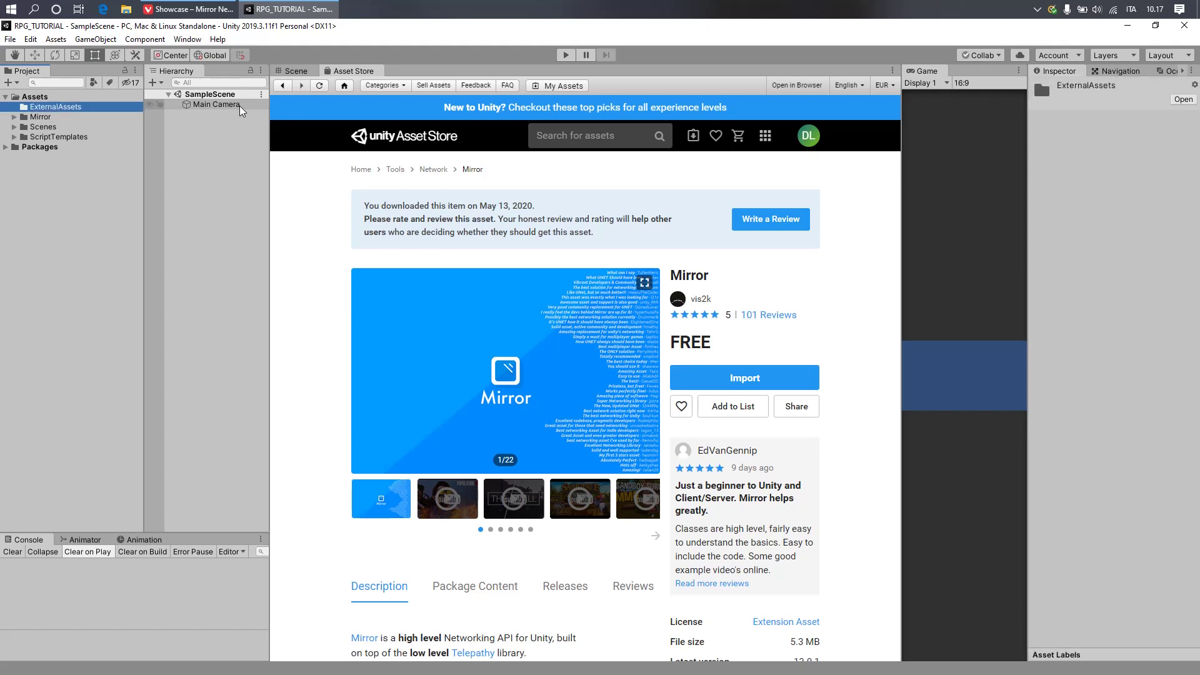
{"action": "left_click_drag", "start_coordinate": [59, 115], "coordinate": [56, 107]}
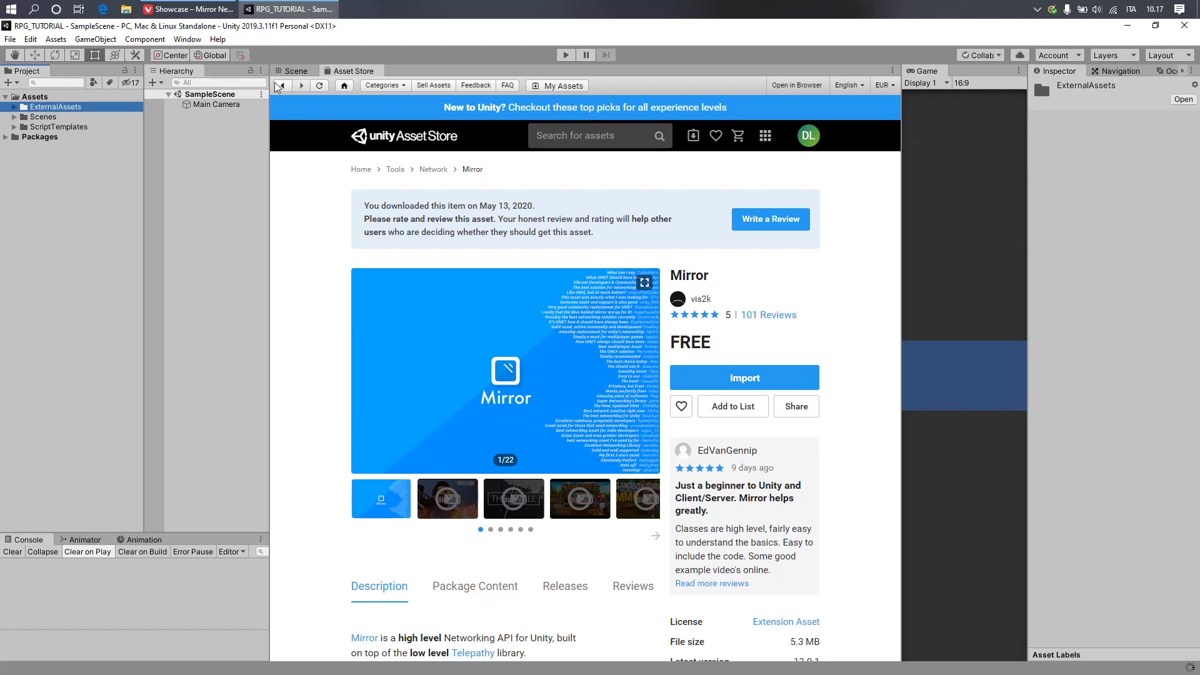
{"action": "left_click", "coordinate": [297, 74]}
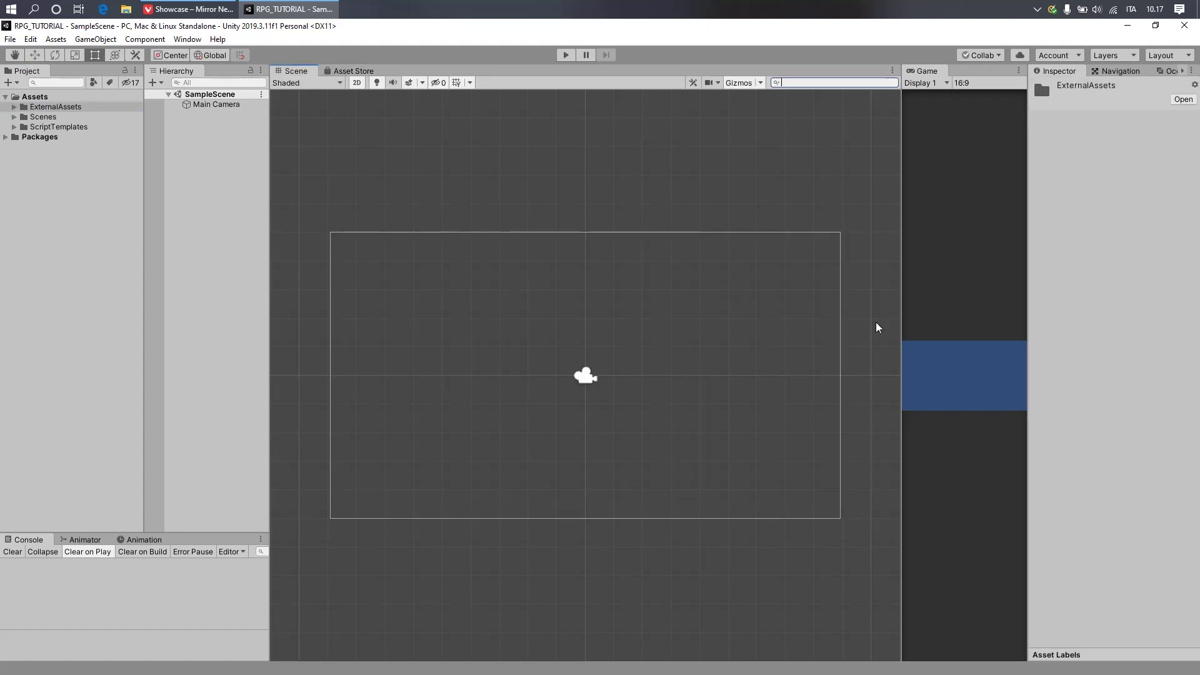
Create an empty GameObject in the Hierarchy and reset its Transform
{"action": "left_click_drag", "start_coordinate": [902, 336], "coordinate": [695, 316]}
{"action": "left_click", "coordinate": [186, 149]}
{"action": "right_click", "coordinate": [185, 150]}
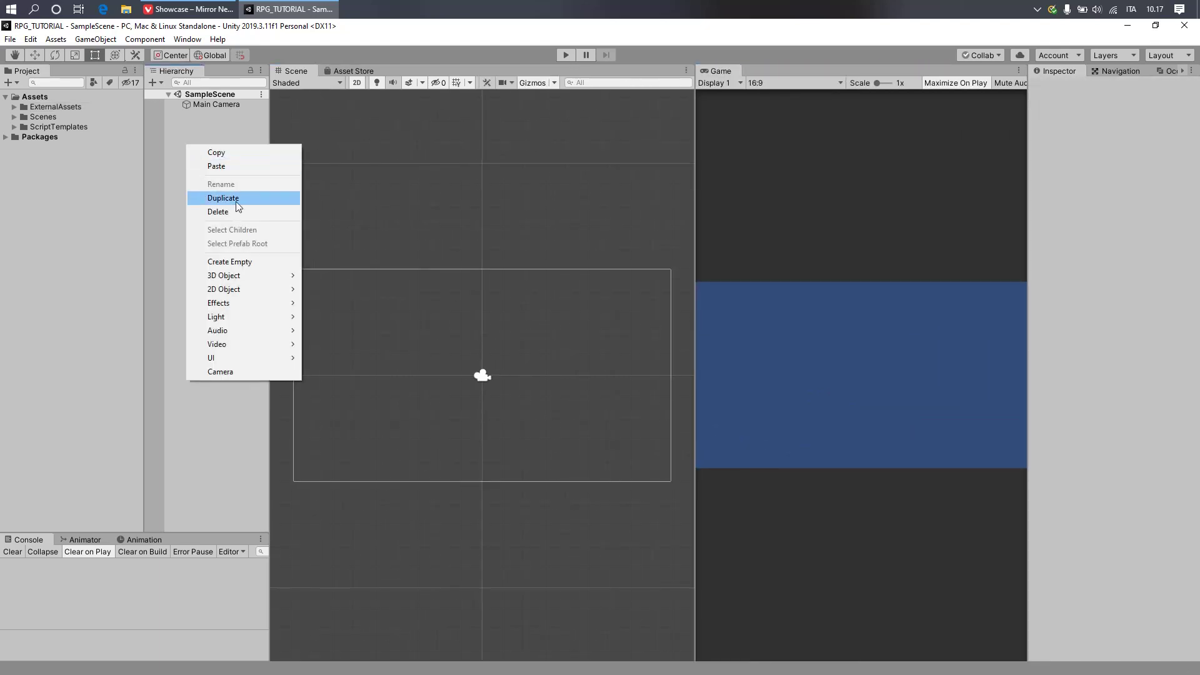
{"action": "left_click", "coordinate": [257, 266]}
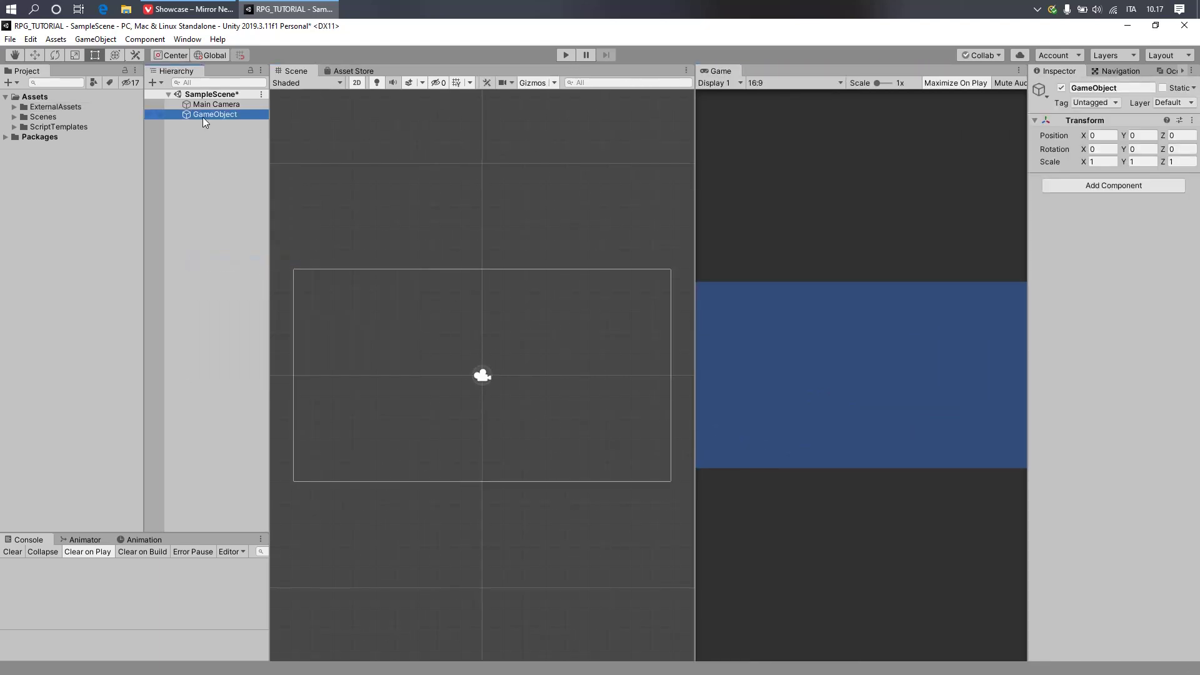
{"action": "right_click", "coordinate": [1089, 121]}
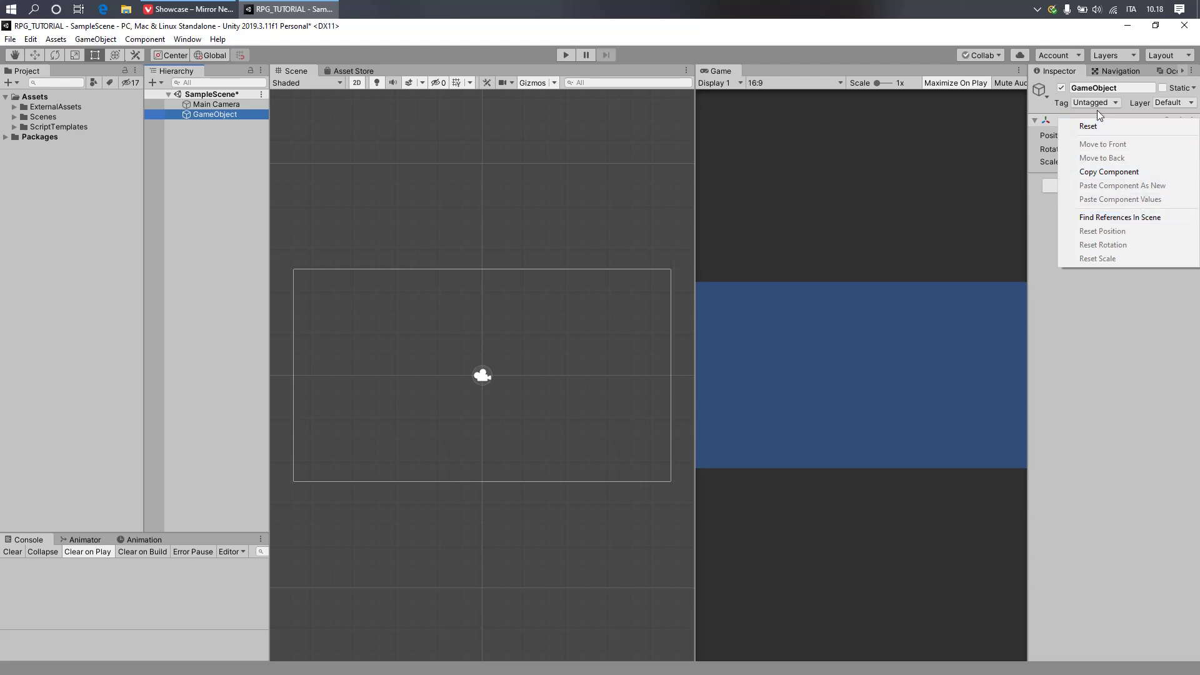
{"action": "left_click", "coordinate": [1108, 129]}
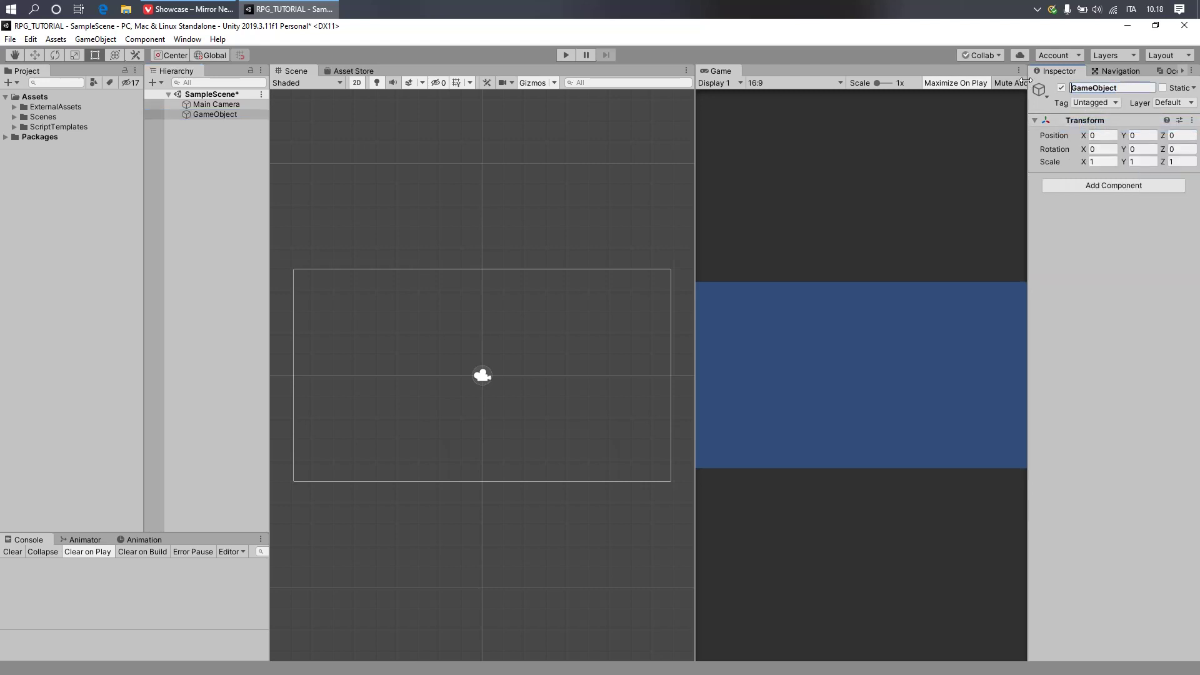
Rename the empty object to NetworkManager
{"action": "type", "text": "Netow"}
{"action": "type", "text": "orkMa"}
{"action": "type", "text": "a"}
{"action": "key", "text": "BackSpace"}
{"action": "type", "text": "nage"}
{"action": "type", "text": "r"}
{"action": "key", "text": "BackSpace"}
{"action": "key", "text": "shift+End"}
{"action": "key", "text": "Delete"}
{"action": "left_click", "coordinate": [1143, 286]}
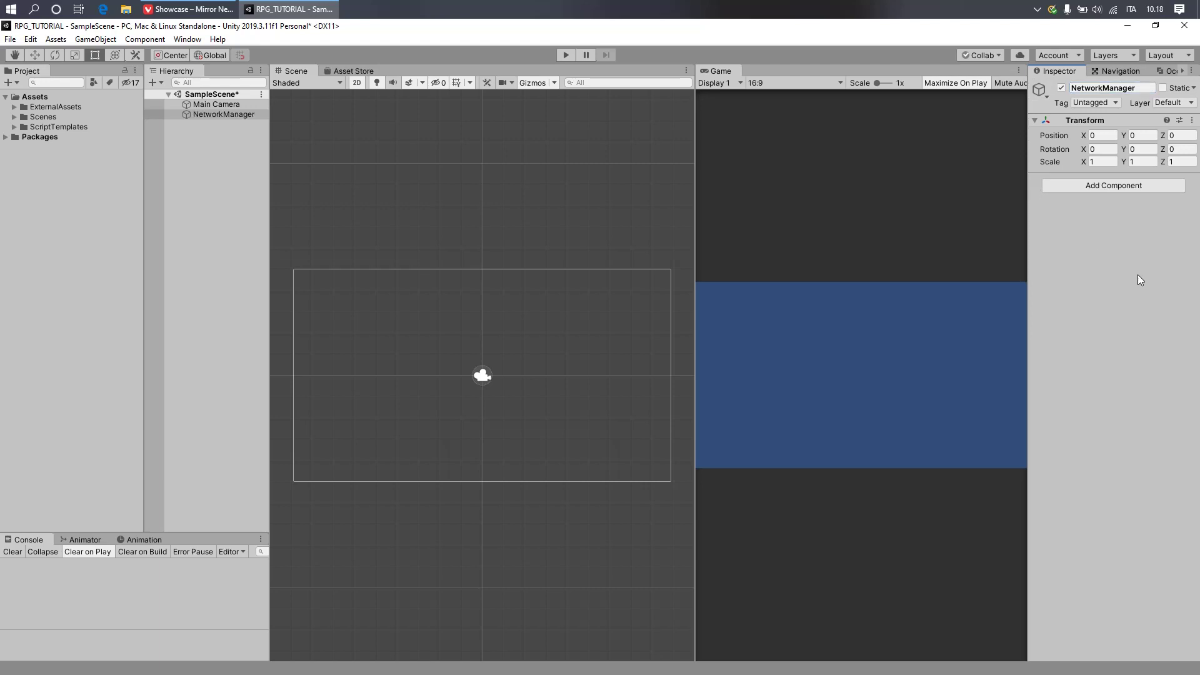
Add the NetworkManager and NetworkManagerHUD components to the object
{"action": "left_click", "coordinate": [1098, 192]}
{"action": "type", "text": "Net"}
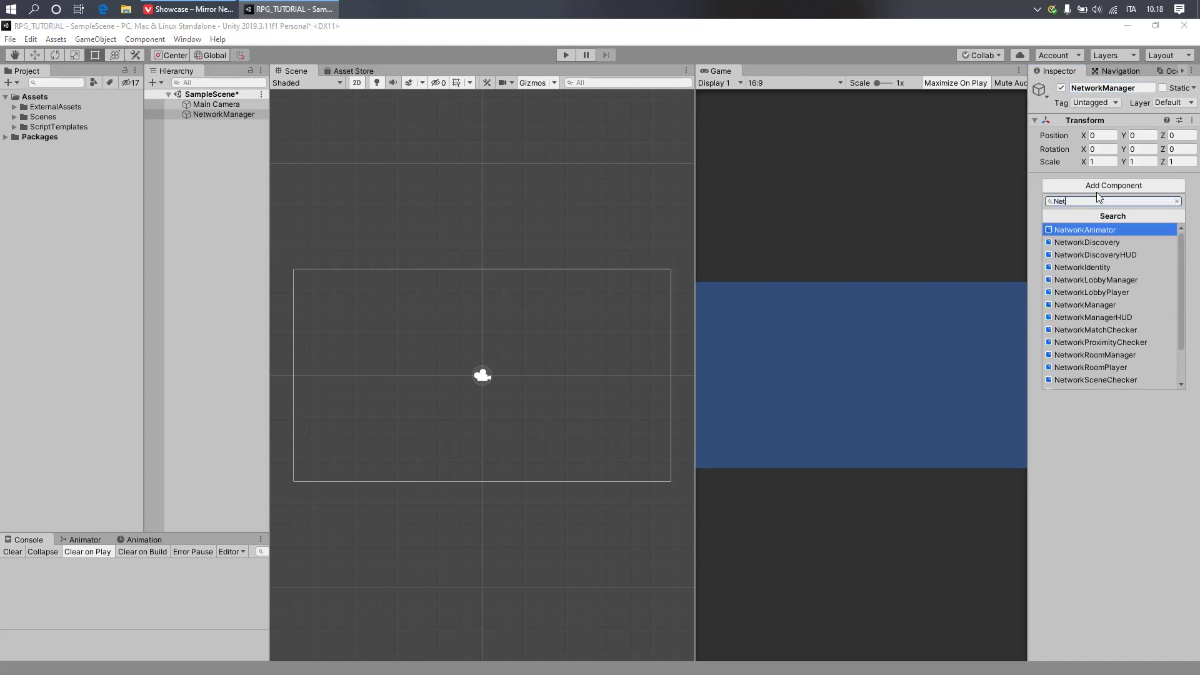
{"action": "type", "text": "workMa"}
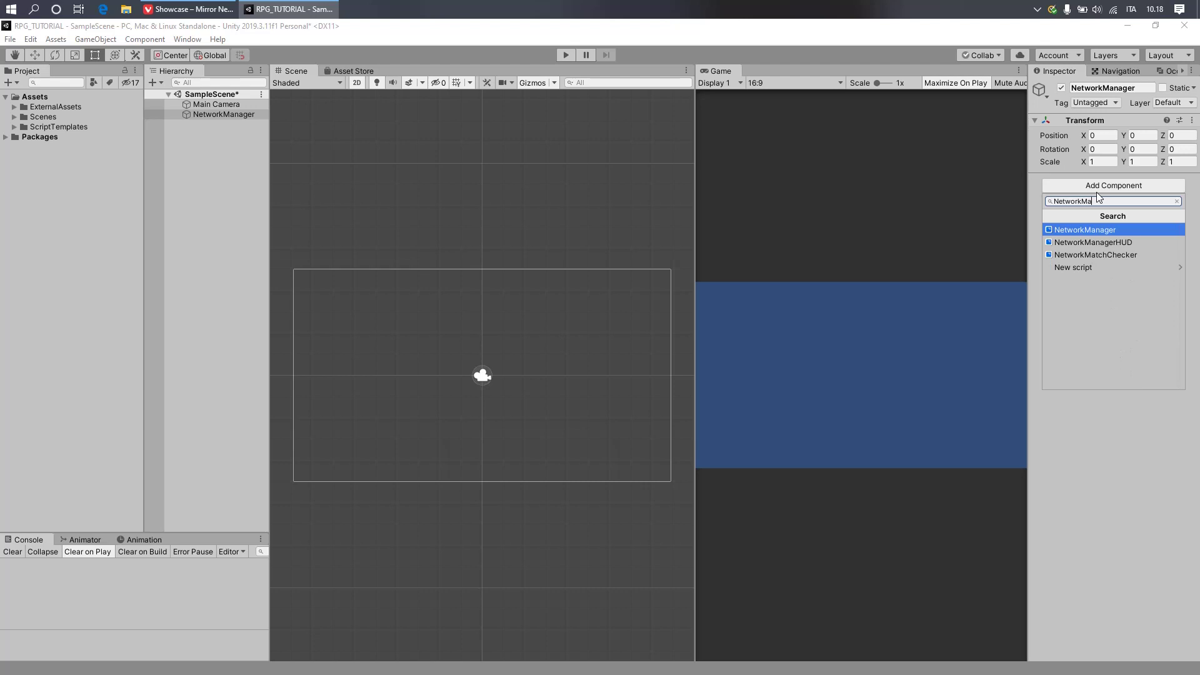
{"action": "key", "text": "Return"}
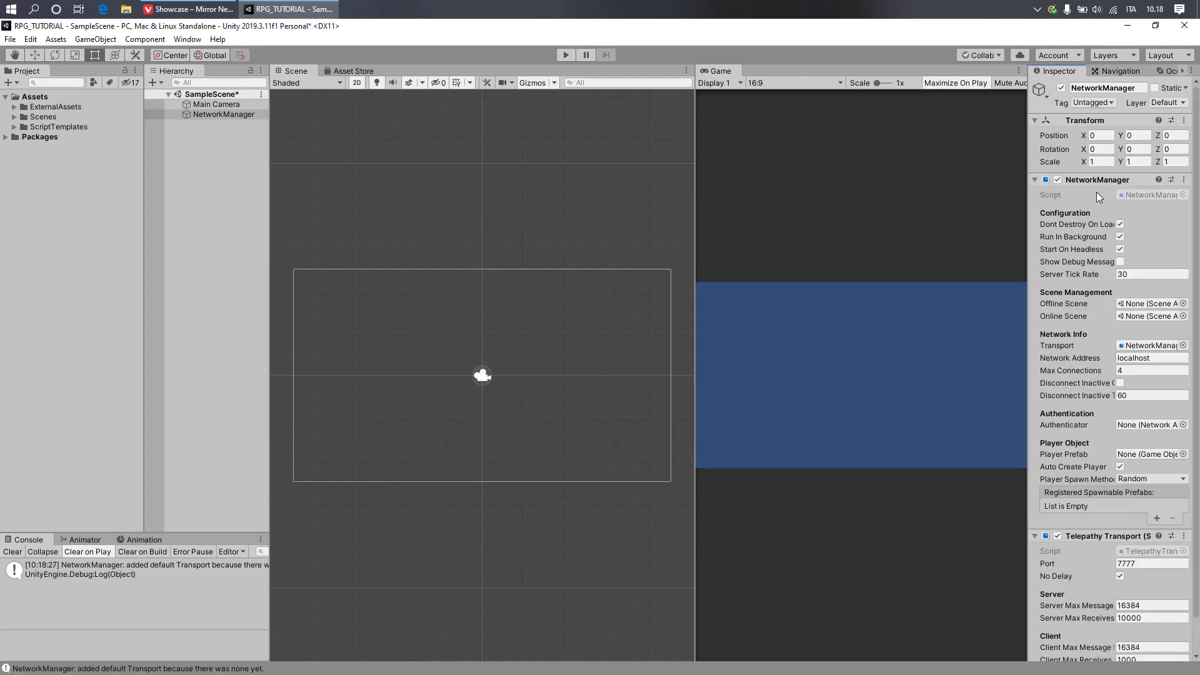
{"action": "scroll", "coordinate": [1093, 193], "scroll_direction": "down", "scroll_amount": 1}
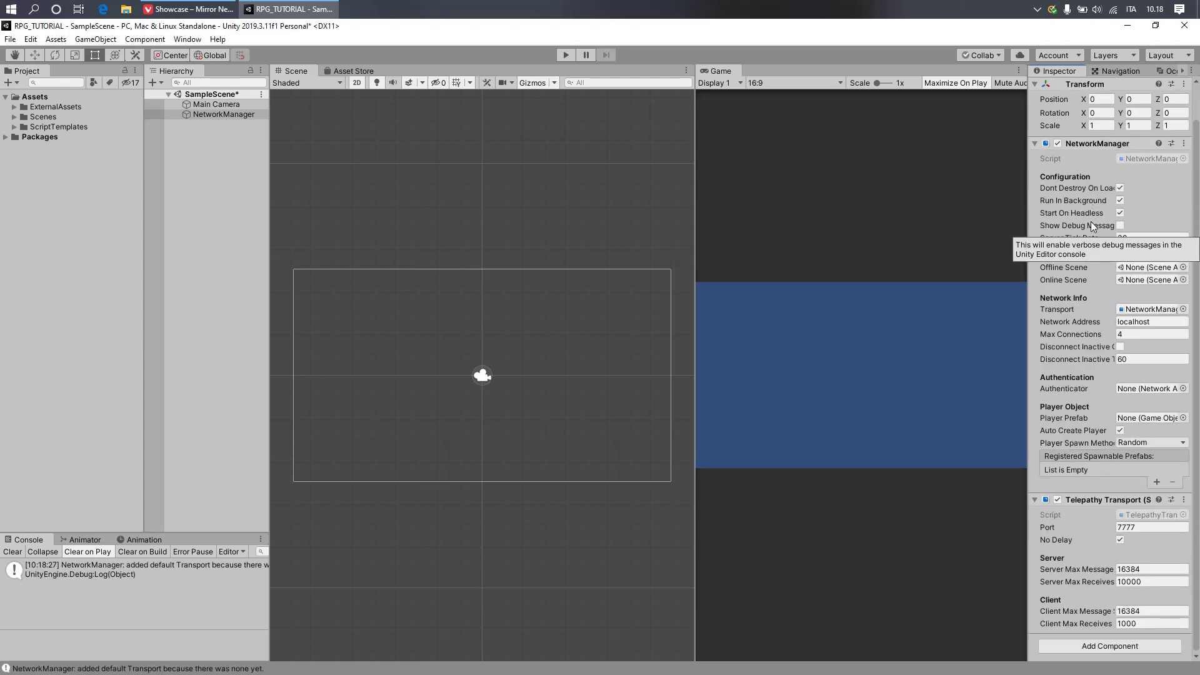
{"action": "scroll", "coordinate": [1090, 221], "scroll_direction": "up", "scroll_amount": 1}
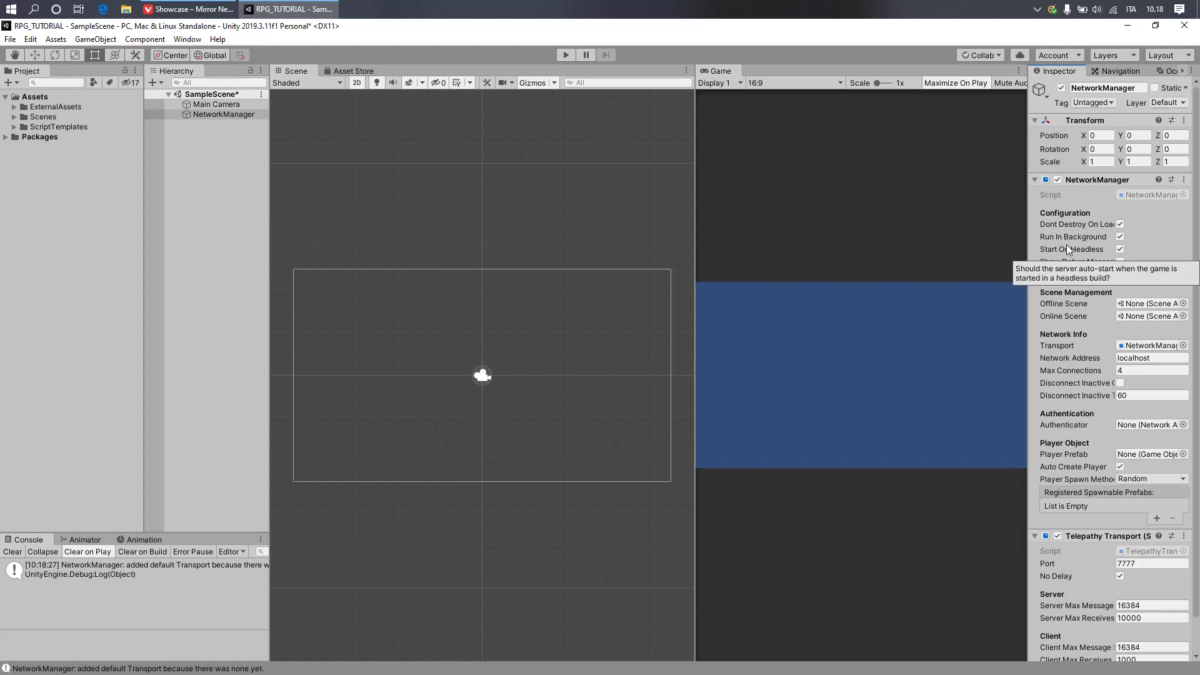
{"action": "scroll", "coordinate": [1100, 228], "scroll_direction": "down", "scroll_amount": 1}
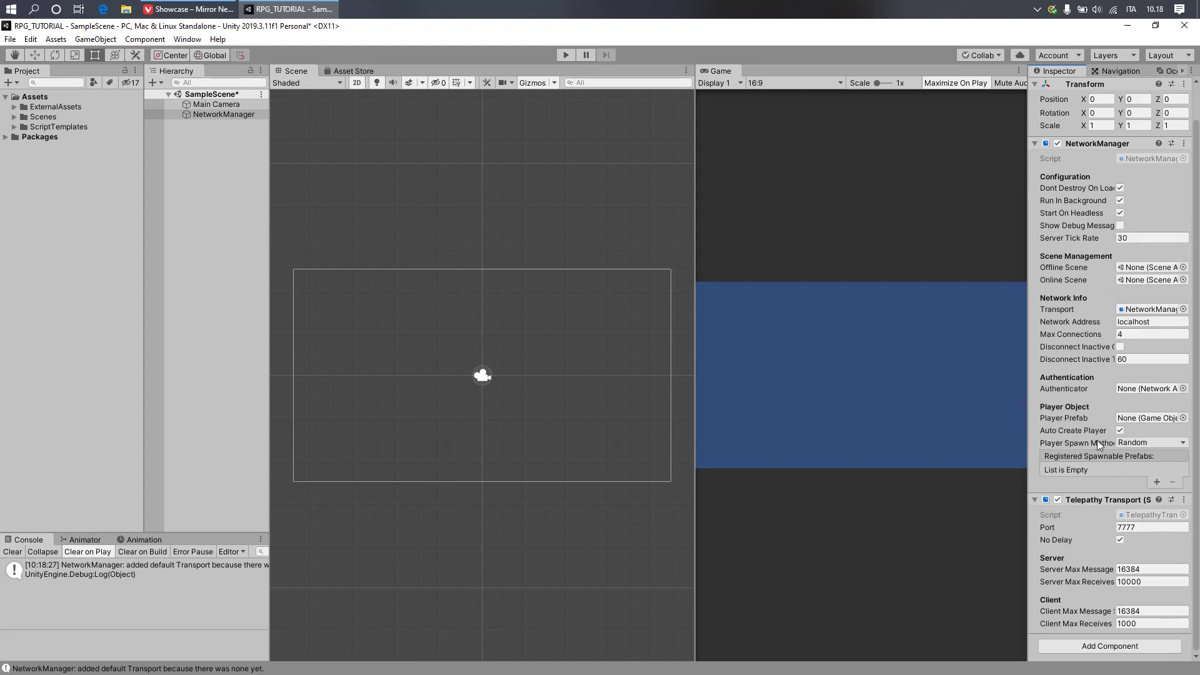
{"action": "left_click", "coordinate": [1107, 641]}
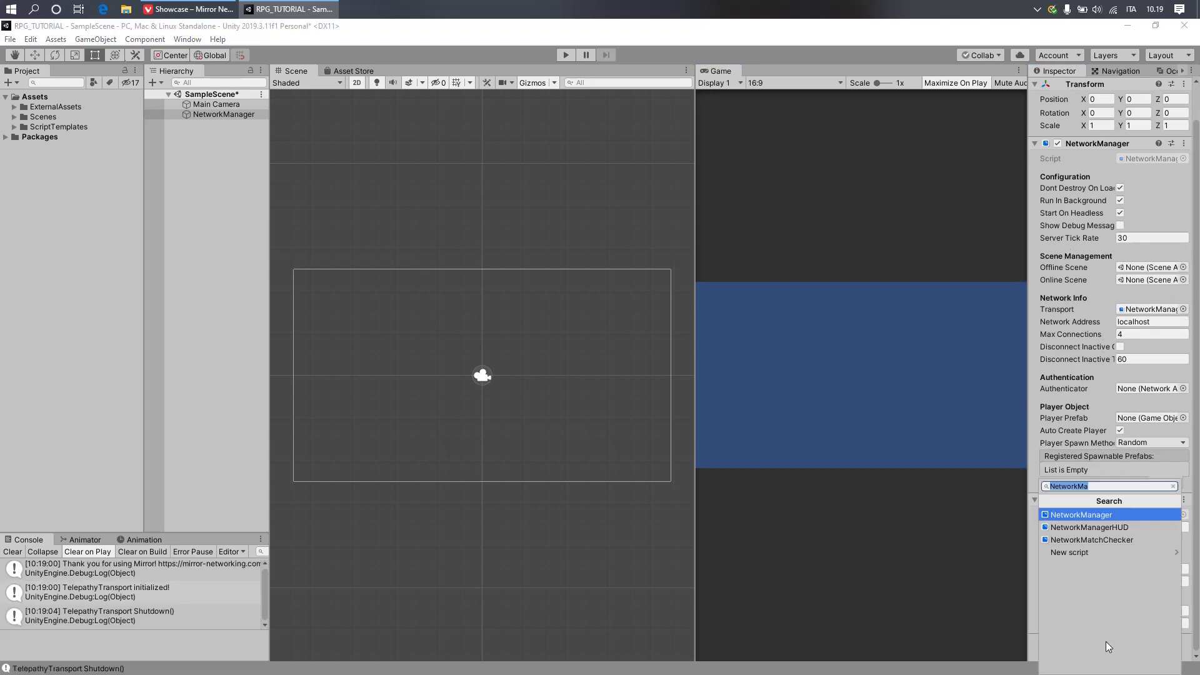
{"action": "key", "text": "Down"}
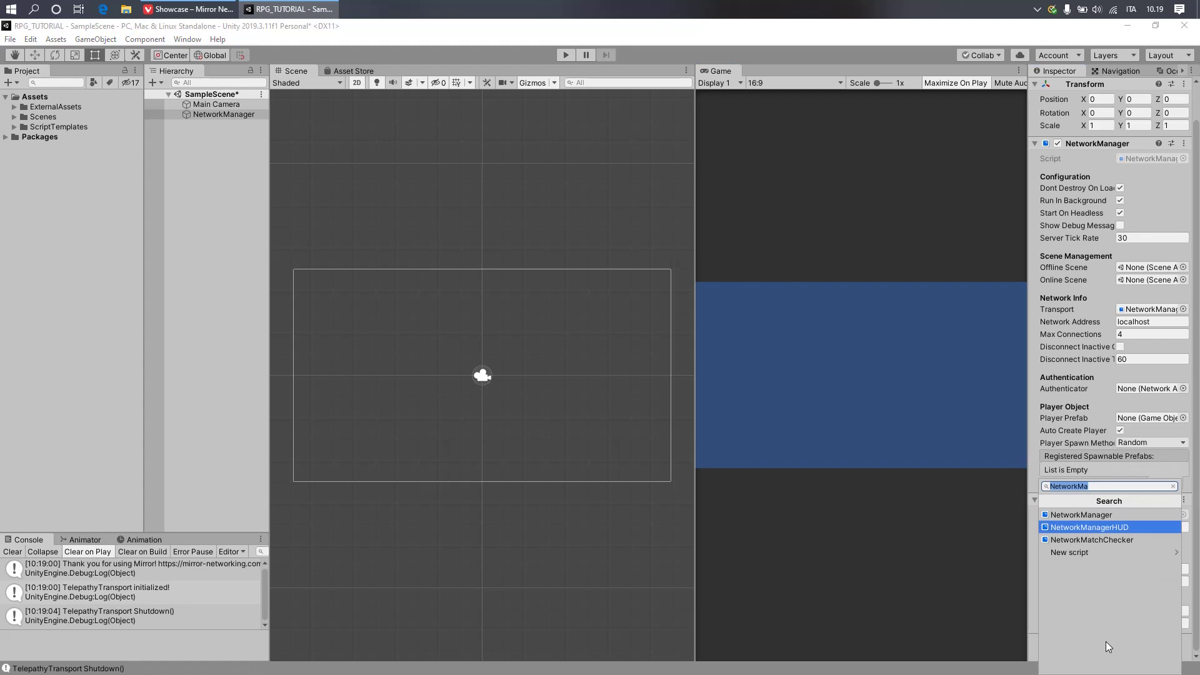
{"action": "key", "text": "Return"}
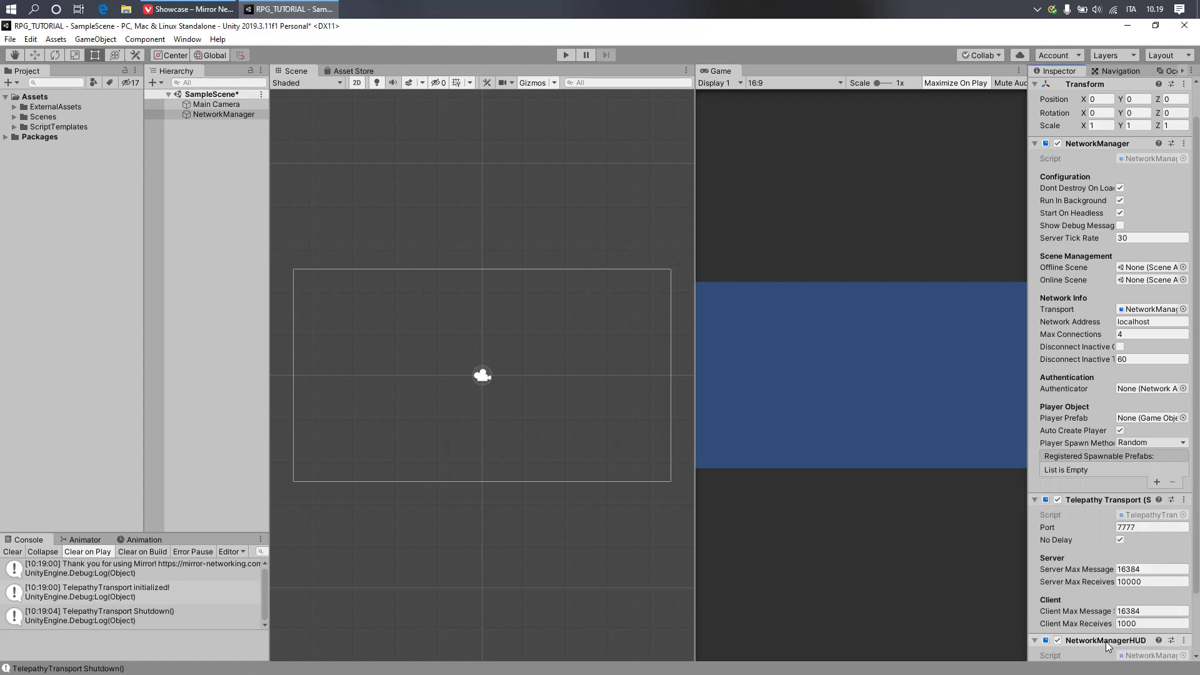
{"action": "scroll", "coordinate": [1076, 531], "scroll_direction": "down", "scroll_amount": 3}
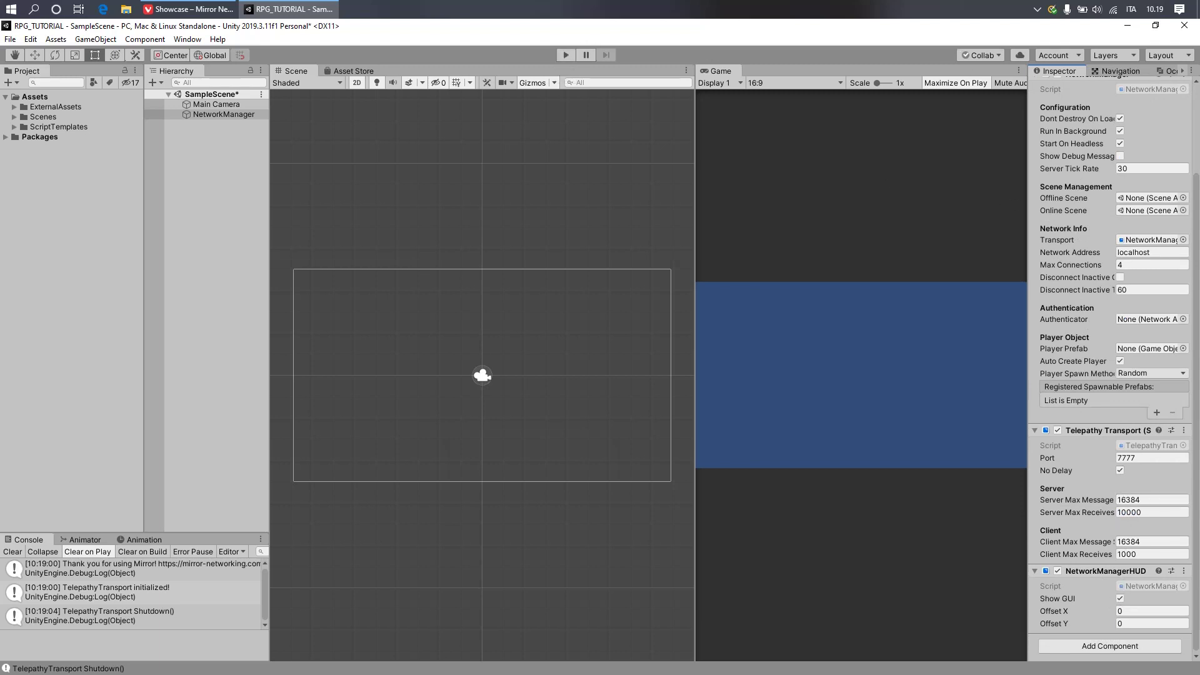
{"action": "left_click", "coordinate": [566, 56]}
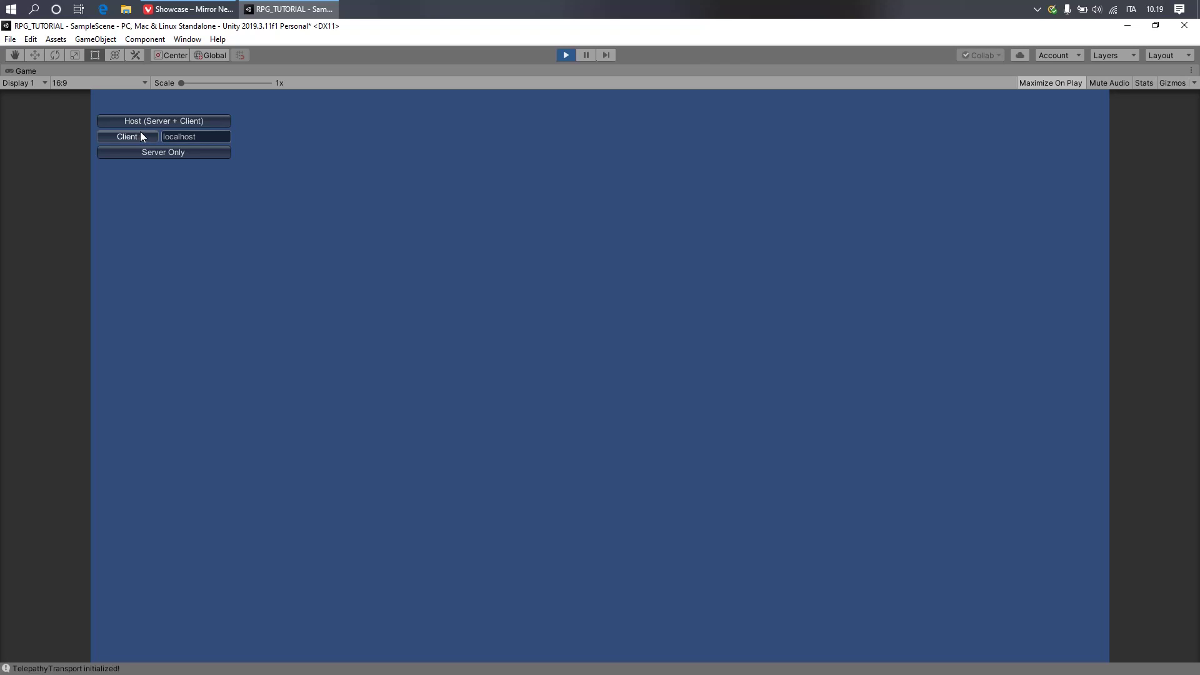
{"action": "left_click", "coordinate": [159, 122]}
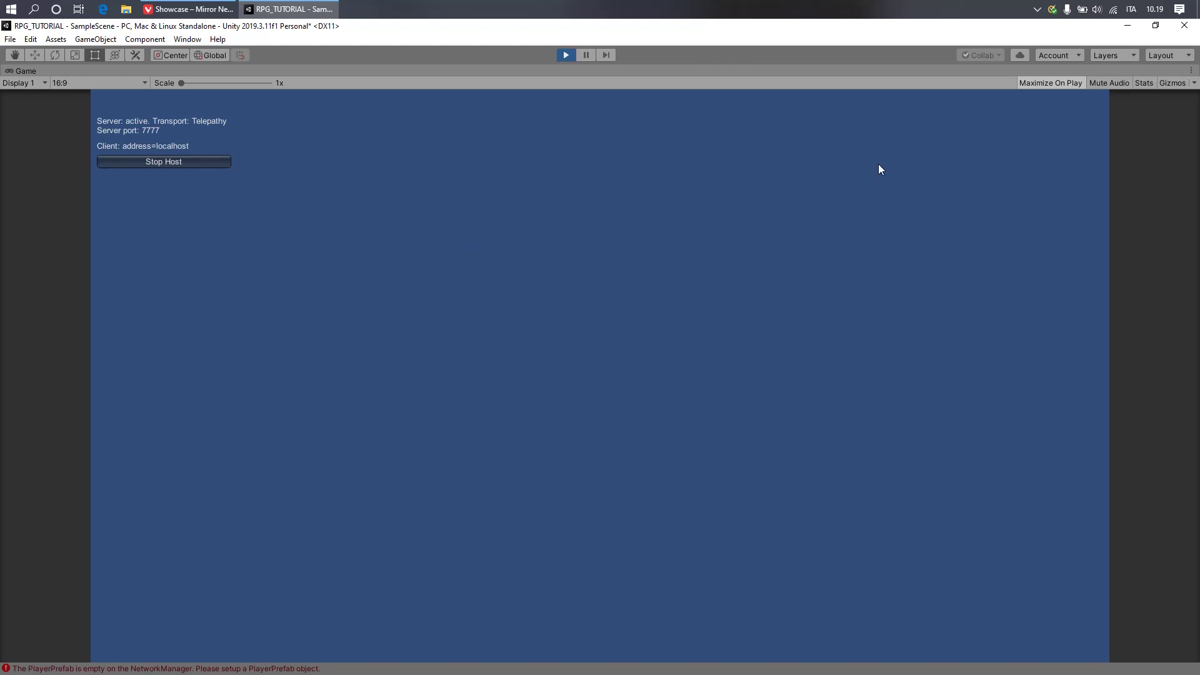
{"action": "left_click", "coordinate": [566, 55]}
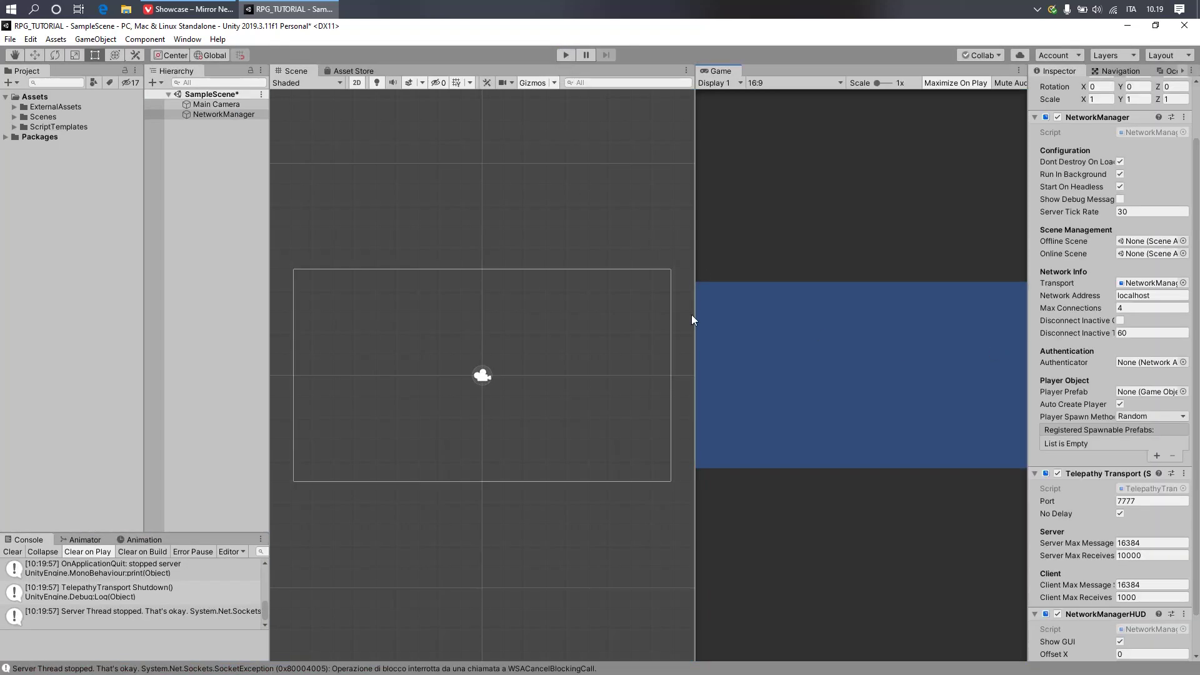
Create a Scripts folder under Assets
{"action": "right_click", "coordinate": [35, 97]}
{"action": "mouse_move", "coordinate": [59, 108]}
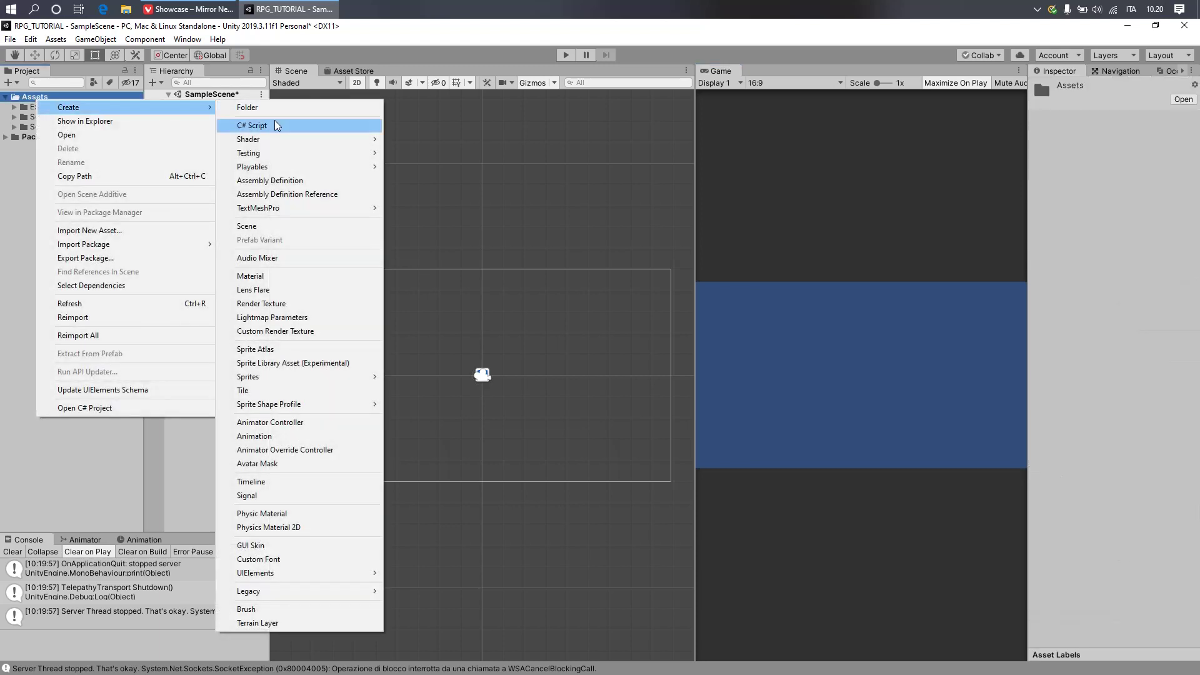
{"action": "left_click", "coordinate": [273, 110]}
{"action": "type", "text": "Scripts"}
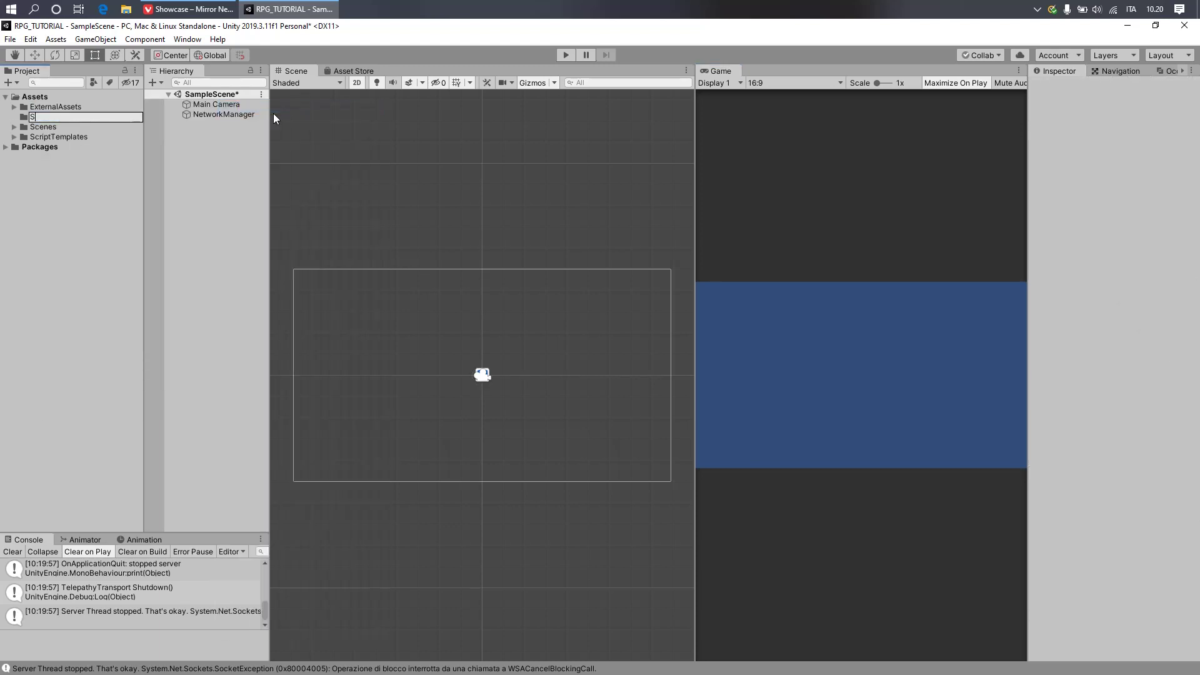
{"action": "key", "text": "Return"}
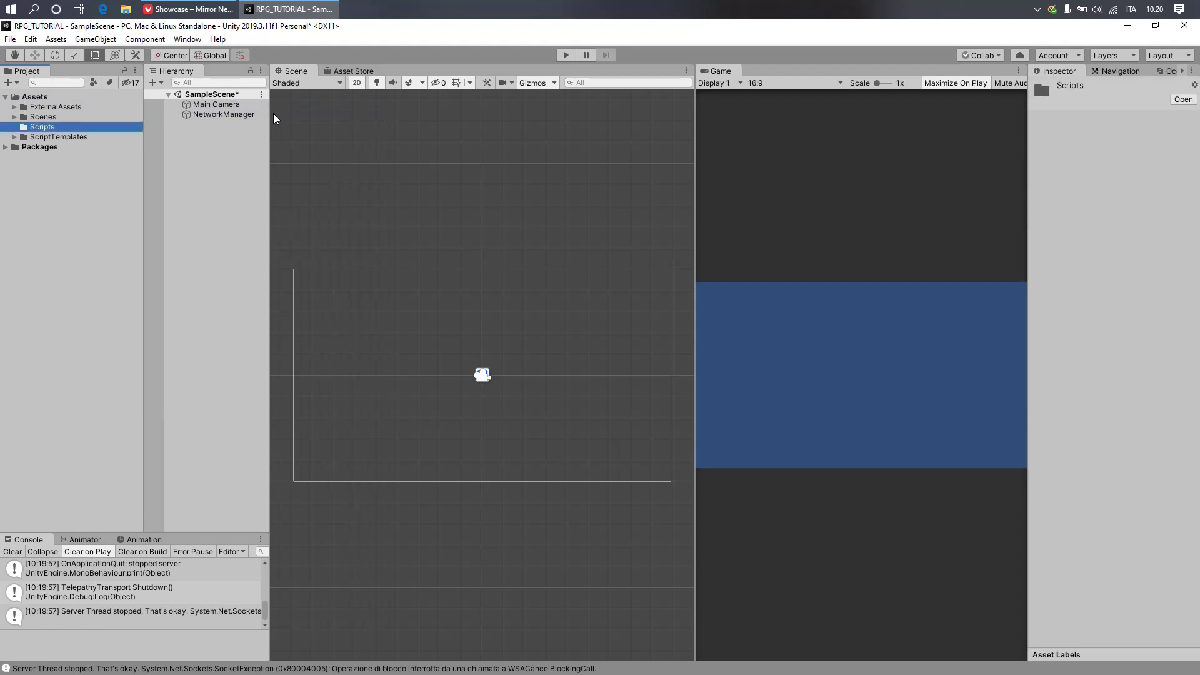
{"action": "left_click", "coordinate": [232, 164]}
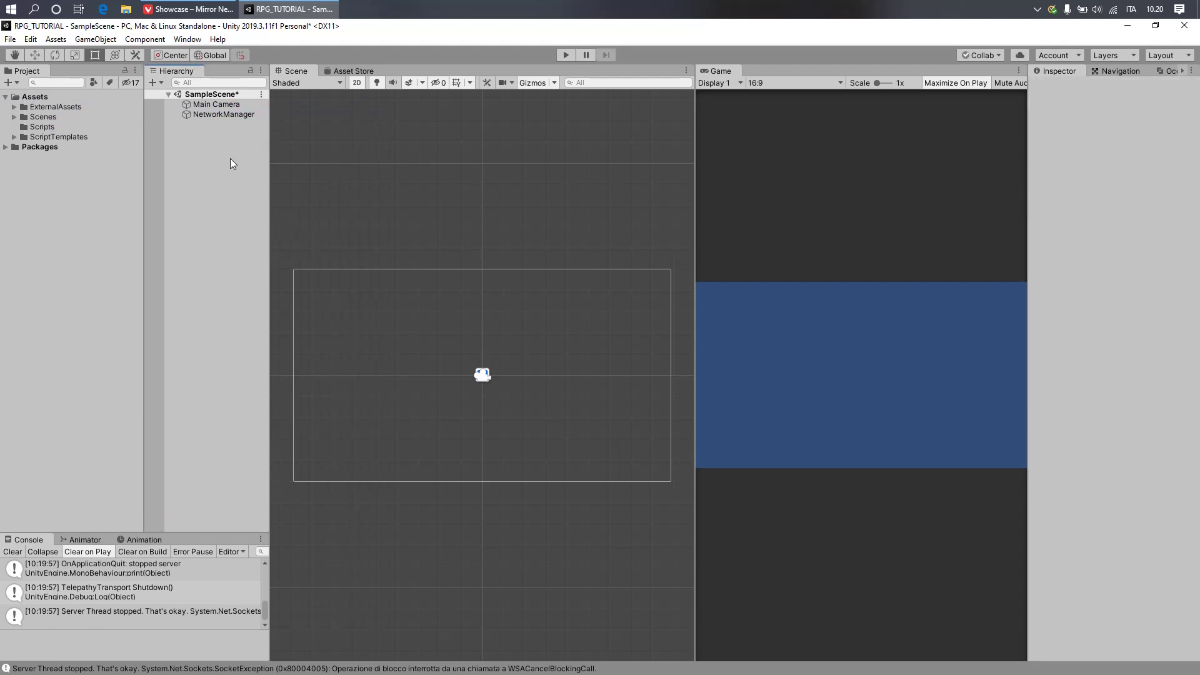
Create a C# script named NetworkManagerCustom inside the Scripts folder
{"action": "right_click", "coordinate": [39, 128]}
{"action": "mouse_move", "coordinate": [72, 135]}
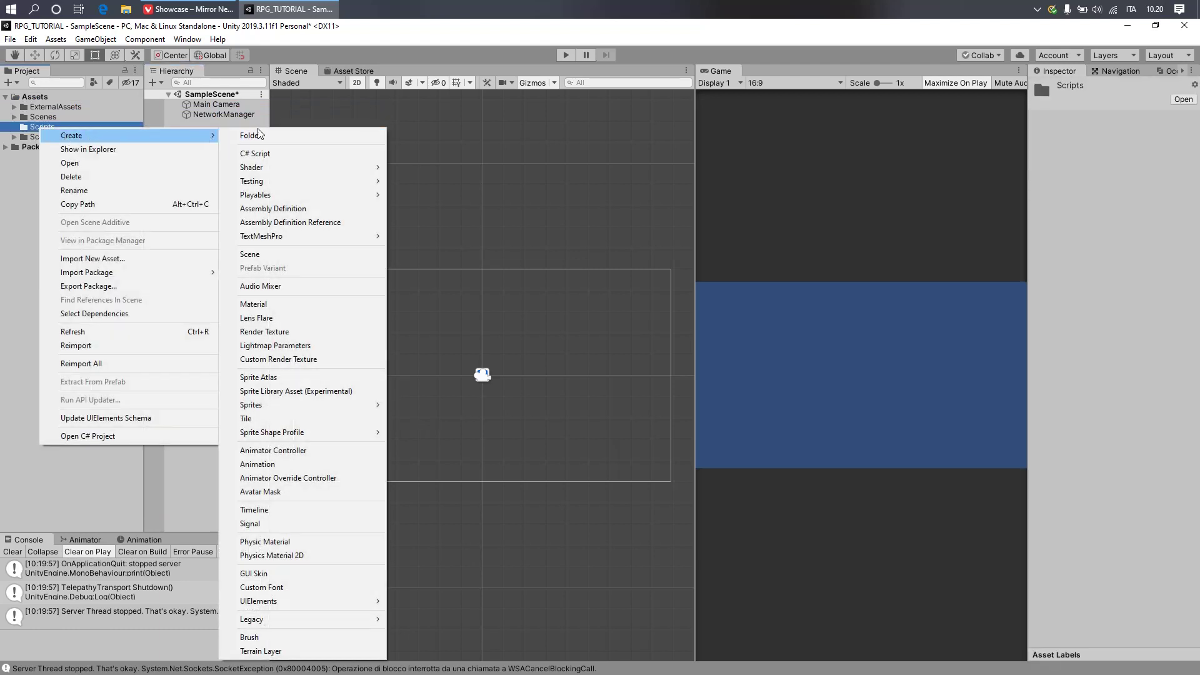
{"action": "left_click", "coordinate": [301, 155]}
{"action": "type", "text": "Neto"}
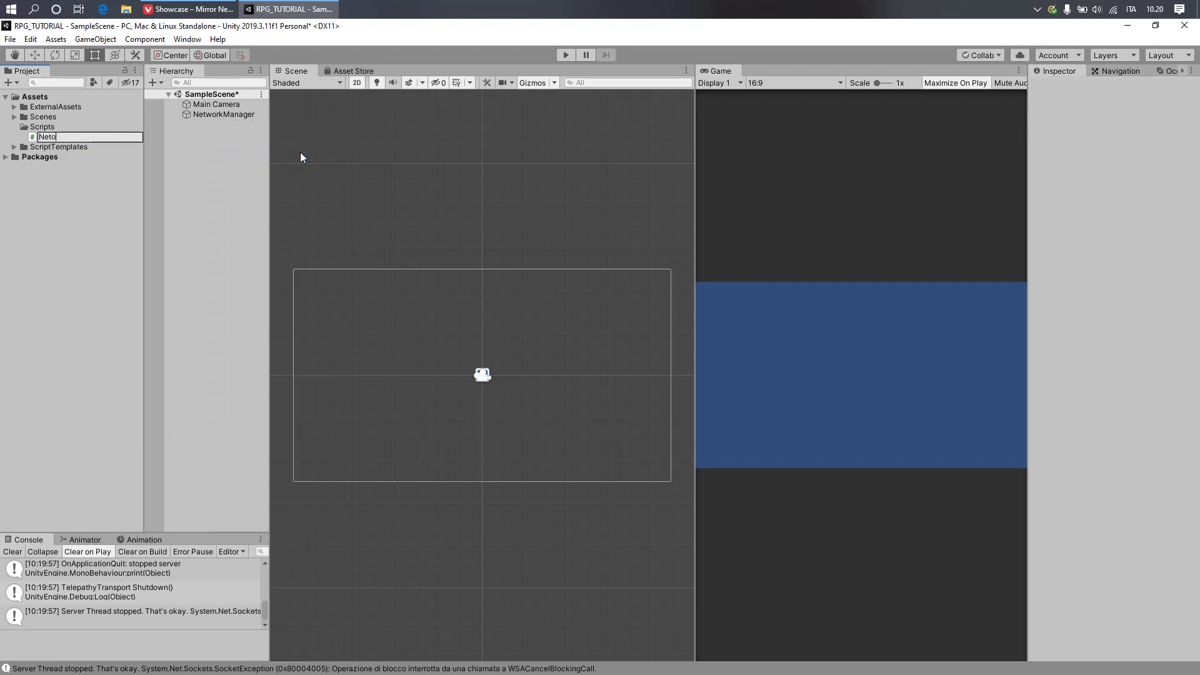
{"action": "type", "text": "wrkMana"}
{"action": "key", "text": "Delete"}
{"action": "key", "text": "Delete"}
{"action": "type", "text": "workMana"}
{"action": "type", "text": "ger"}
{"action": "type", "text": "Custom"}
{"action": "key", "text": "Return"}
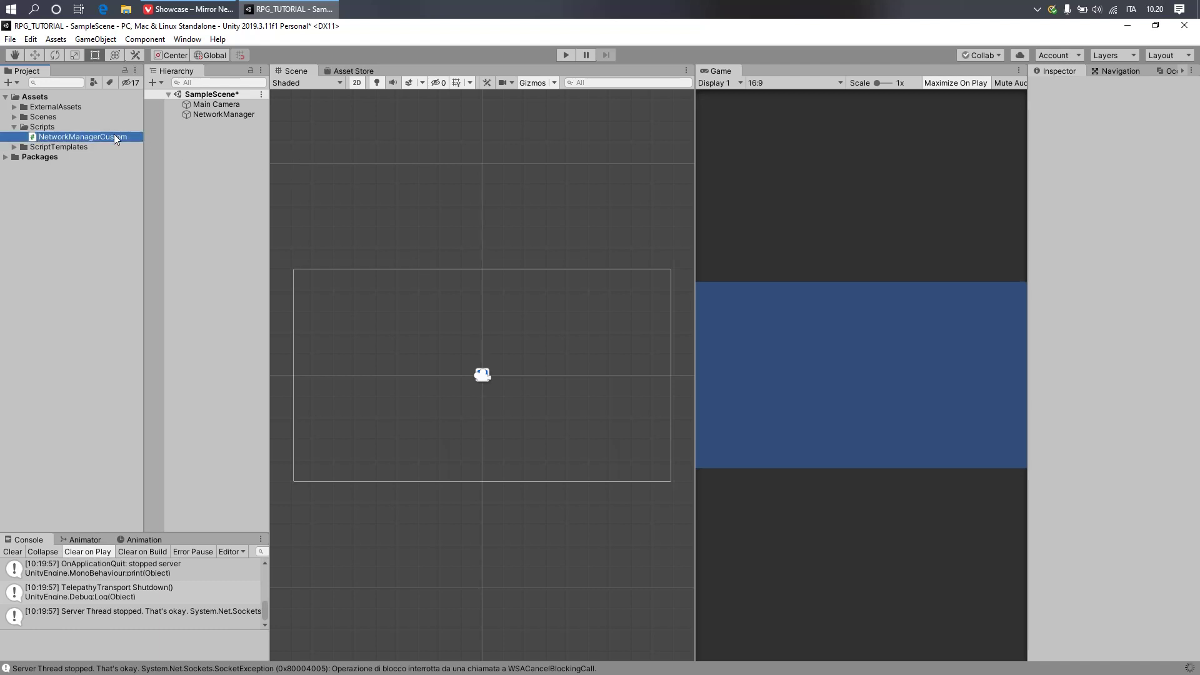
Open the NetworkManagerCustom script in Visual Studio
{"action": "double_click", "coordinate": [113, 136]}
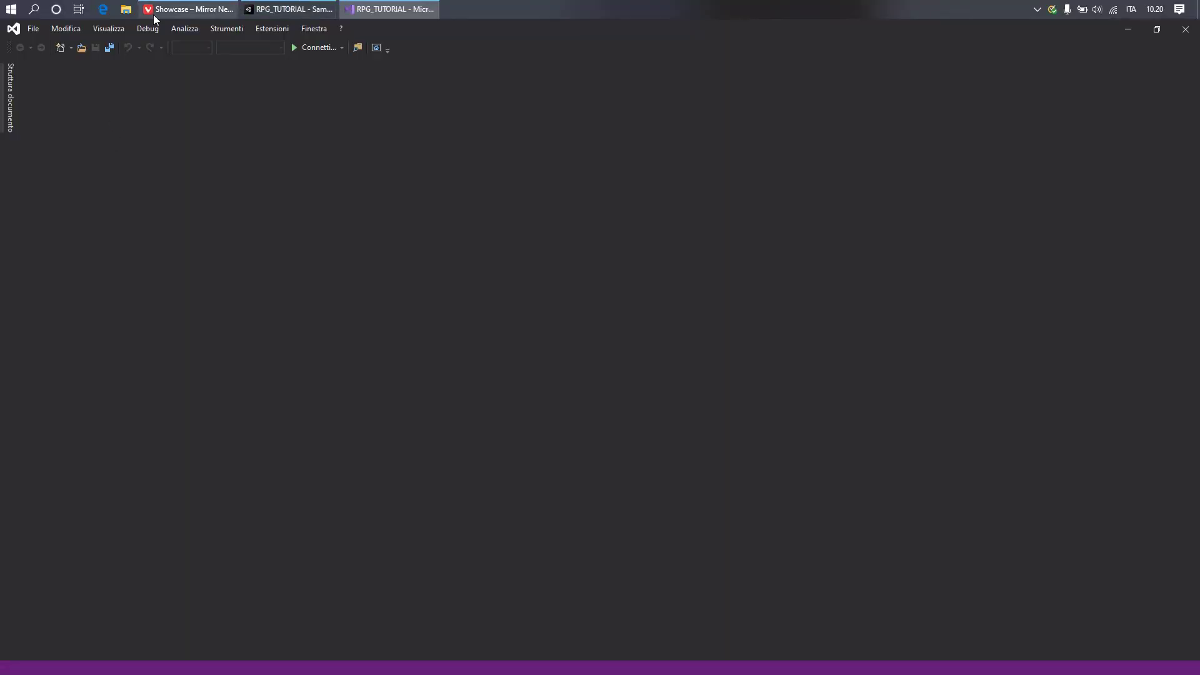
{"action": "mouse_move", "coordinate": [154, 19]}
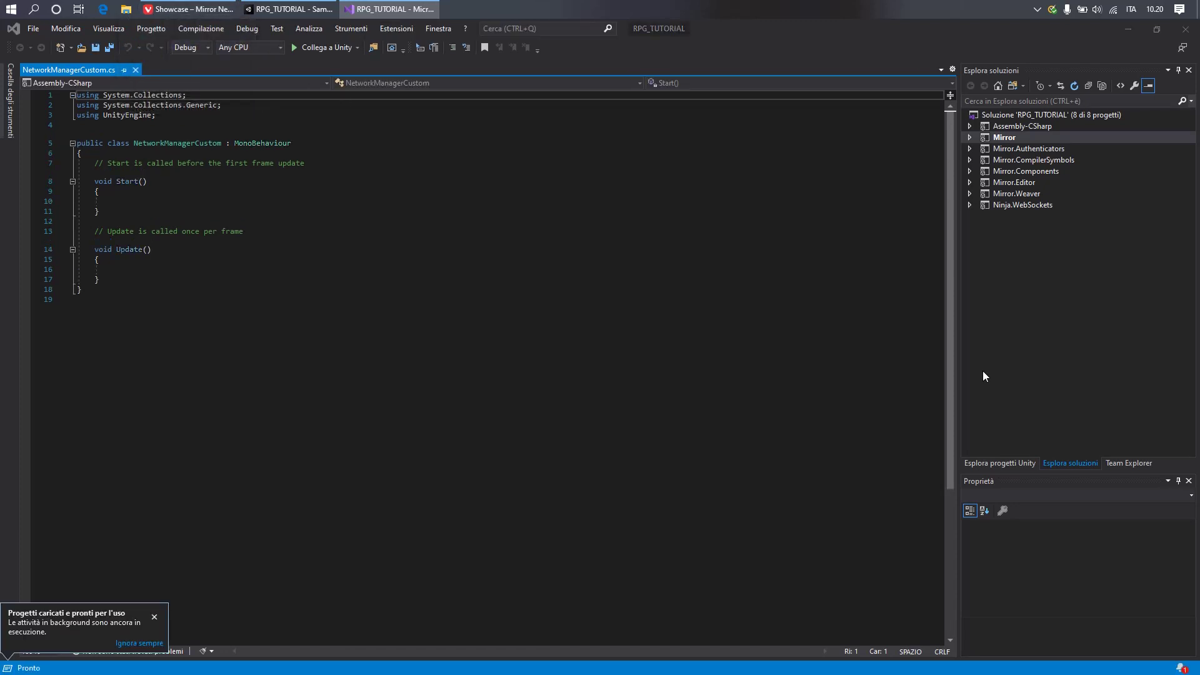
{"action": "left_click", "coordinate": [657, 269]}
Replace the MonoBehaviour base class with NetworkManager using IntelliSense
{"action": "key", "text": "Up"}
{"action": "key", "text": "Up"}
{"action": "key", "text": "Up"}
{"action": "key", "text": "Up"}
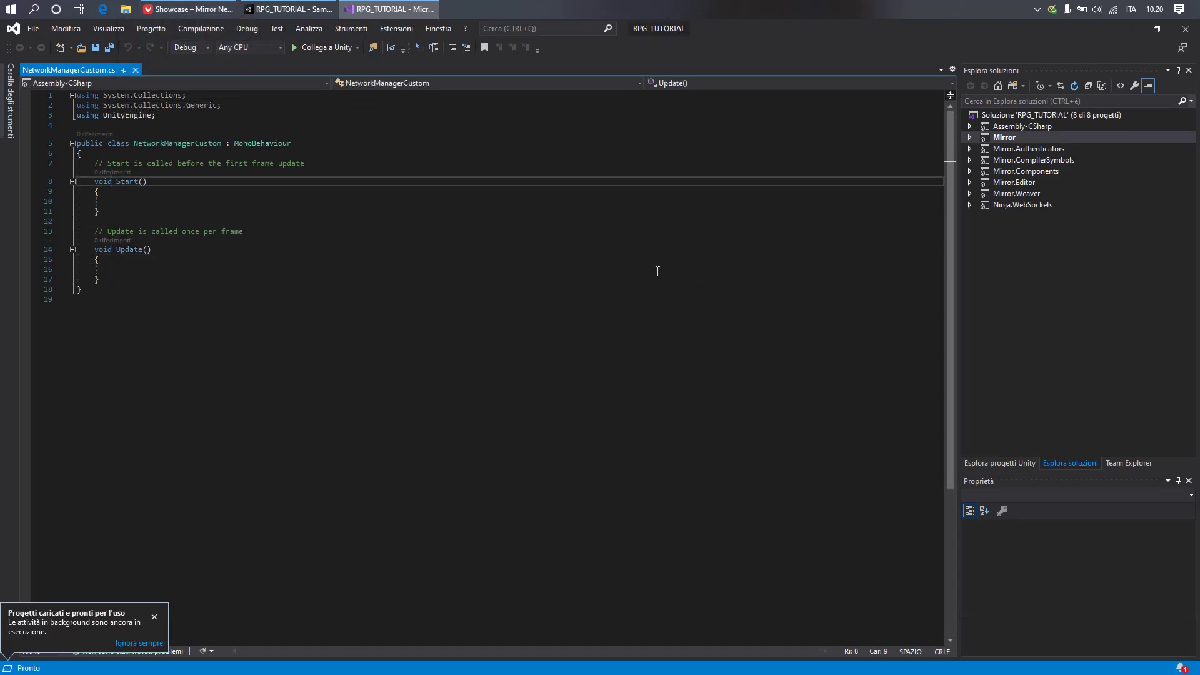
{"action": "key", "text": "Up"}
{"action": "key", "text": "Up"}
{"action": "key", "text": "Up"}
{"action": "key", "text": "Up"}
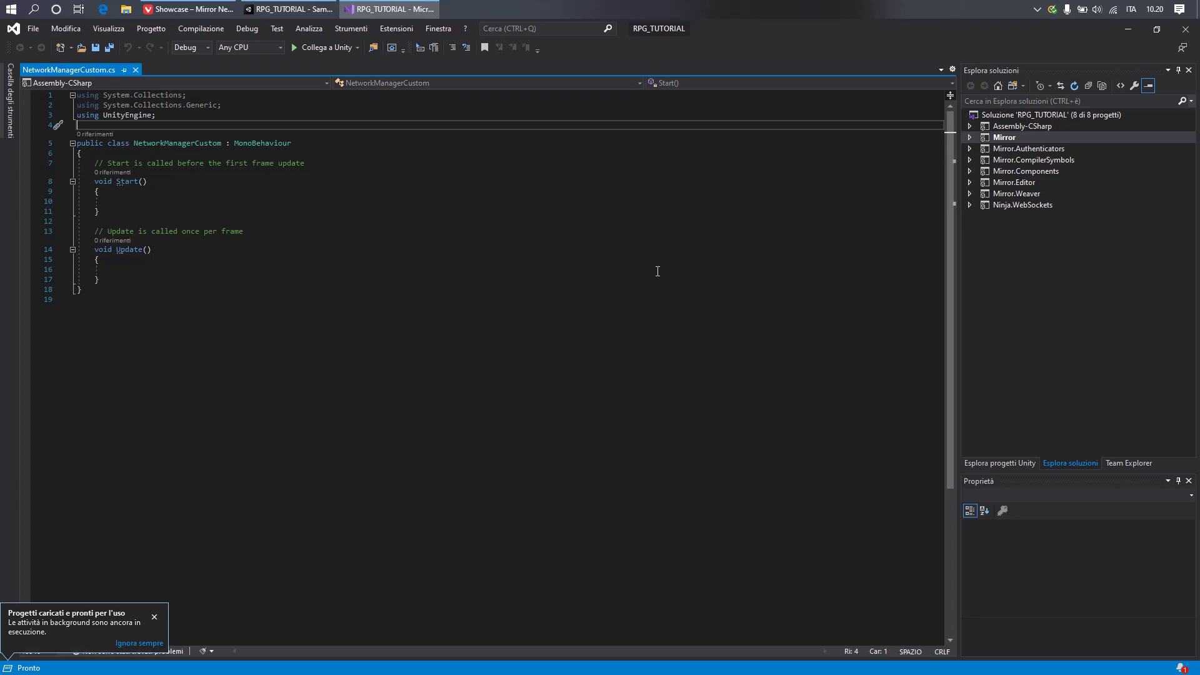
{"action": "key", "text": "Down"}
{"action": "key", "text": "End"}
{"action": "key", "text": "ctrl+shift+Left"}
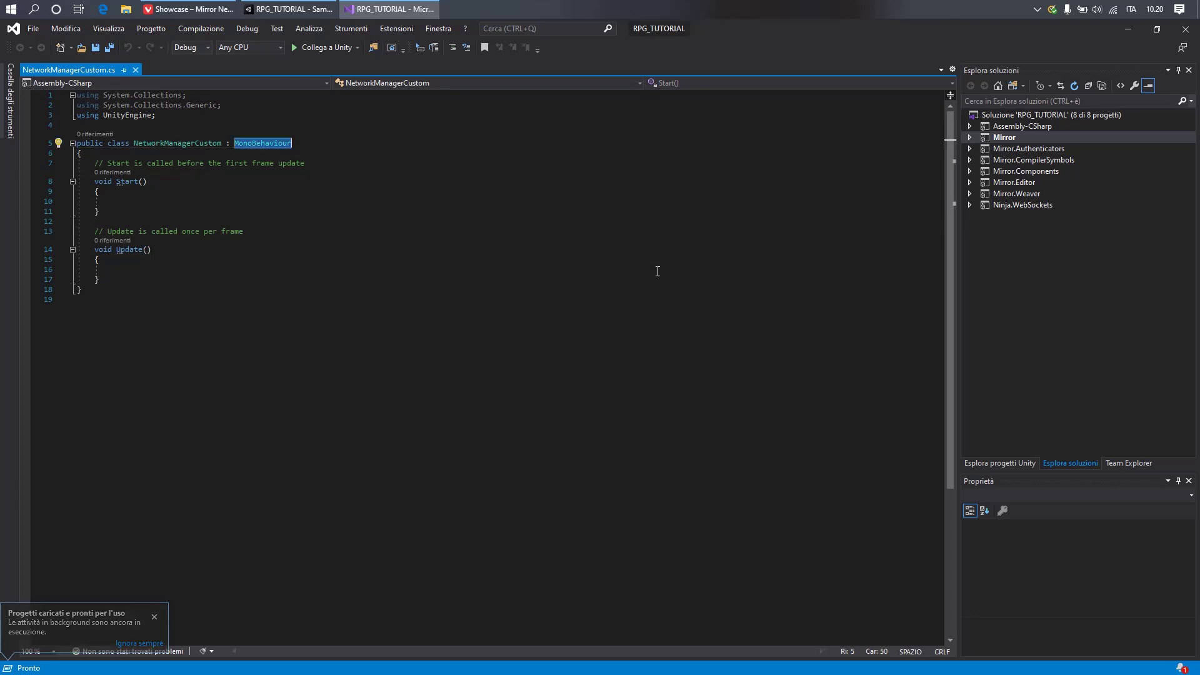
{"action": "type", "text": "Net"}
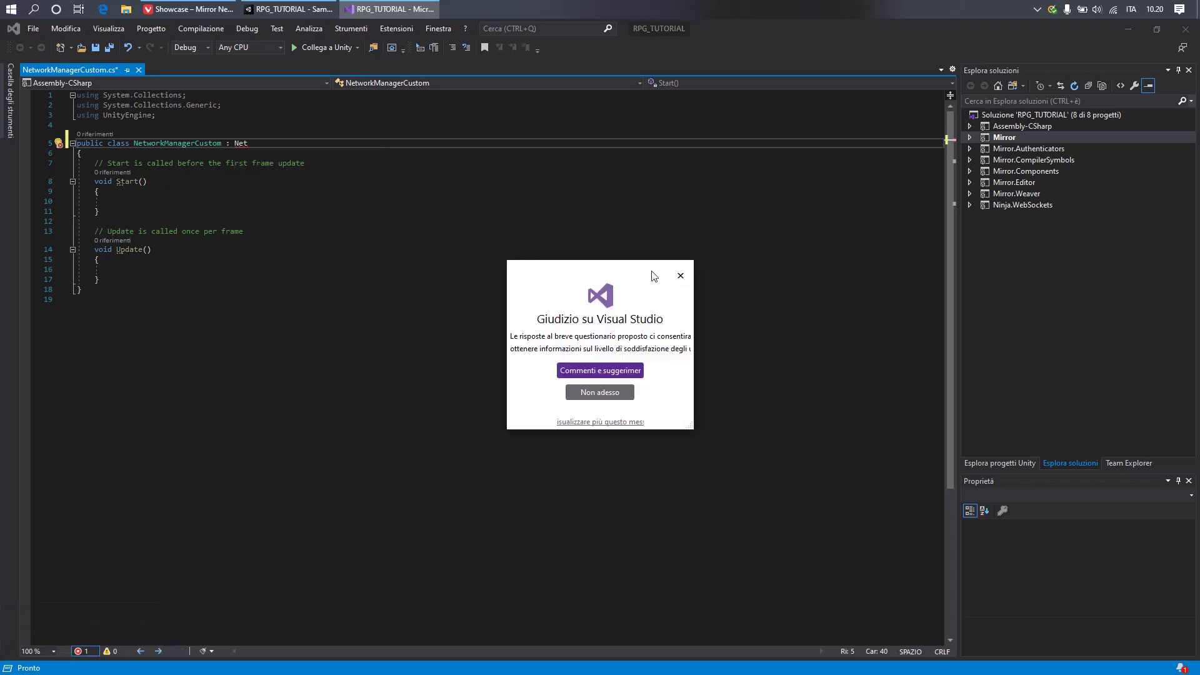
{"action": "left_click", "coordinate": [680, 276]}
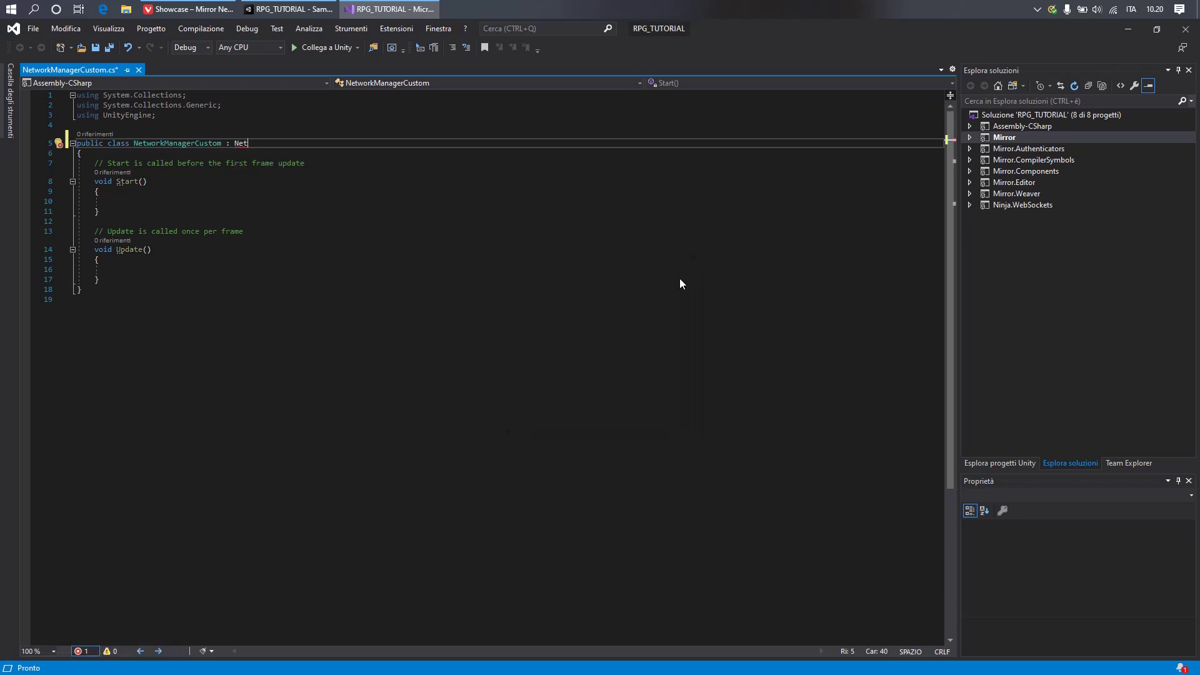
{"action": "key", "text": "BackSpace"}
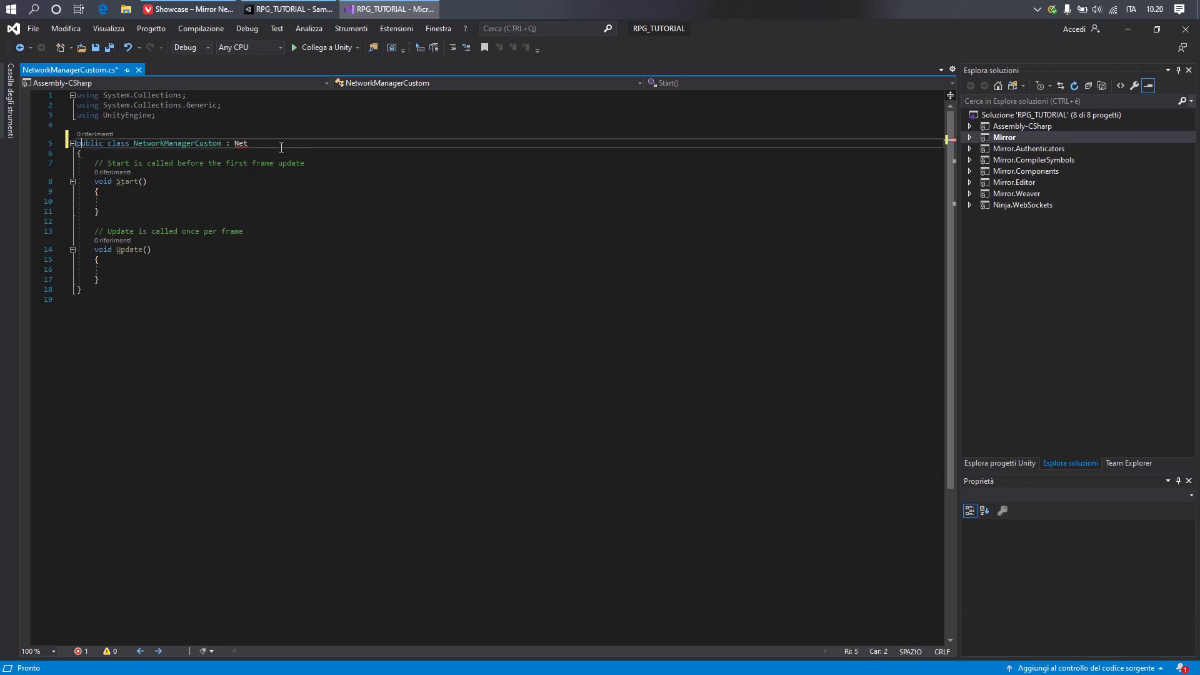
{"action": "key", "text": "BackSpace"}
{"action": "key", "text": "BackSpace"}
{"action": "type", "text": "Net"}
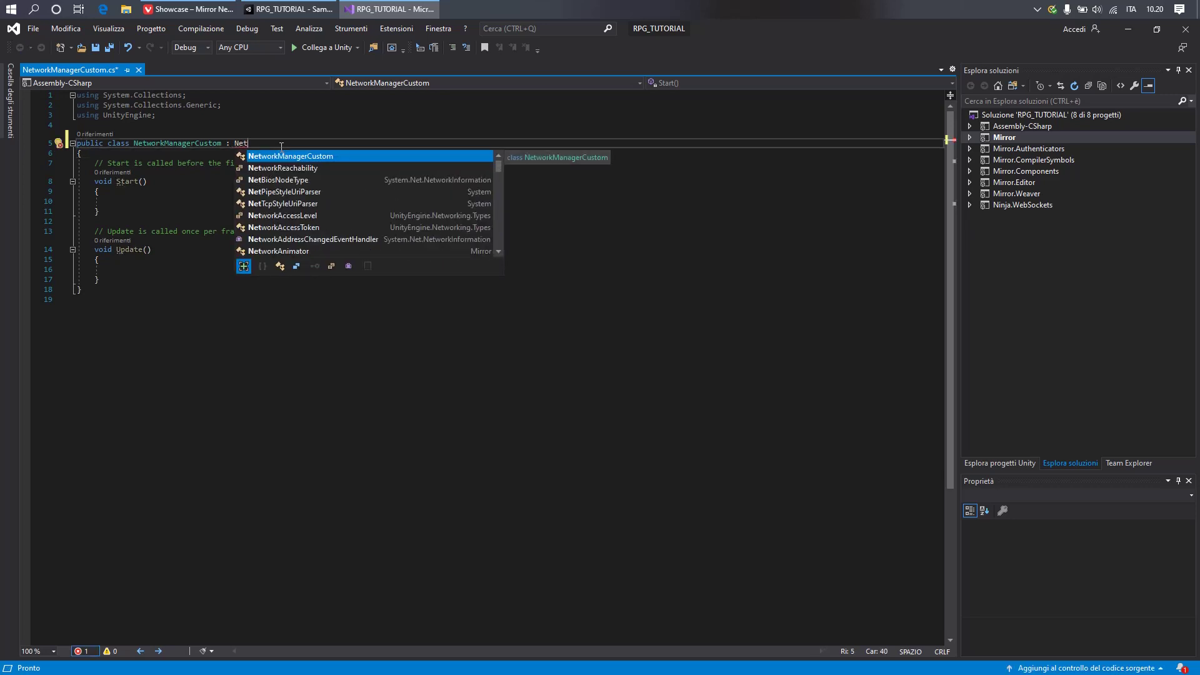
{"action": "type", "text": "workMa"}
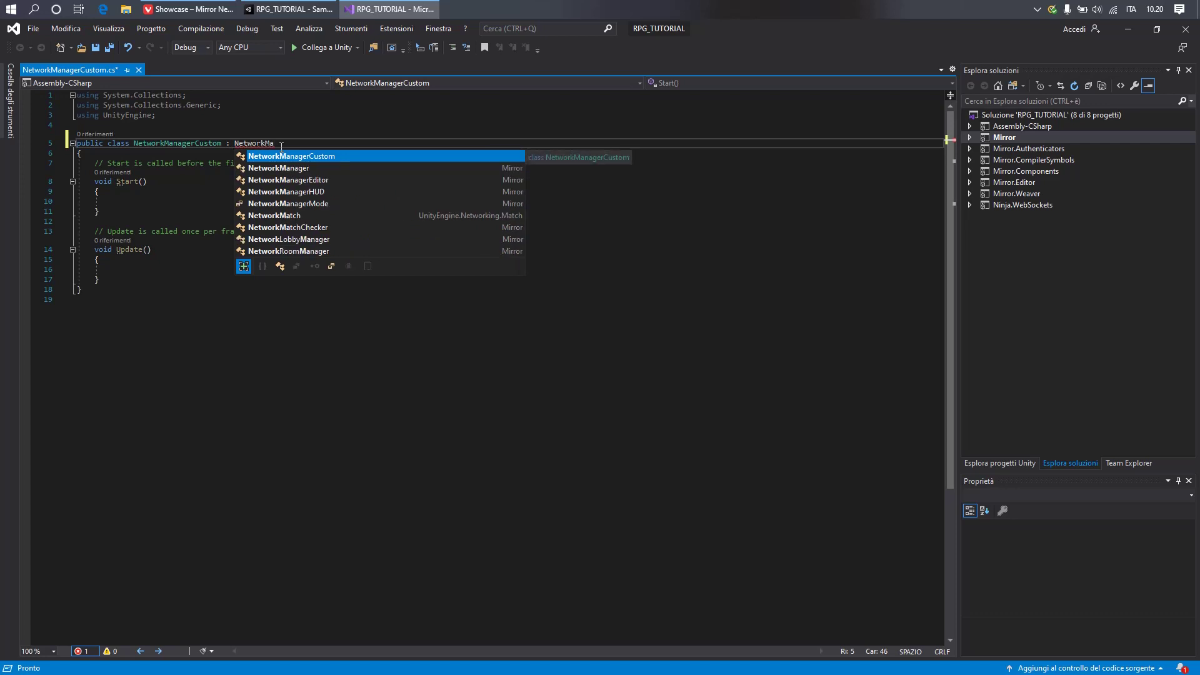
{"action": "type", "text": "nager"}
{"action": "key", "text": "Tab"}
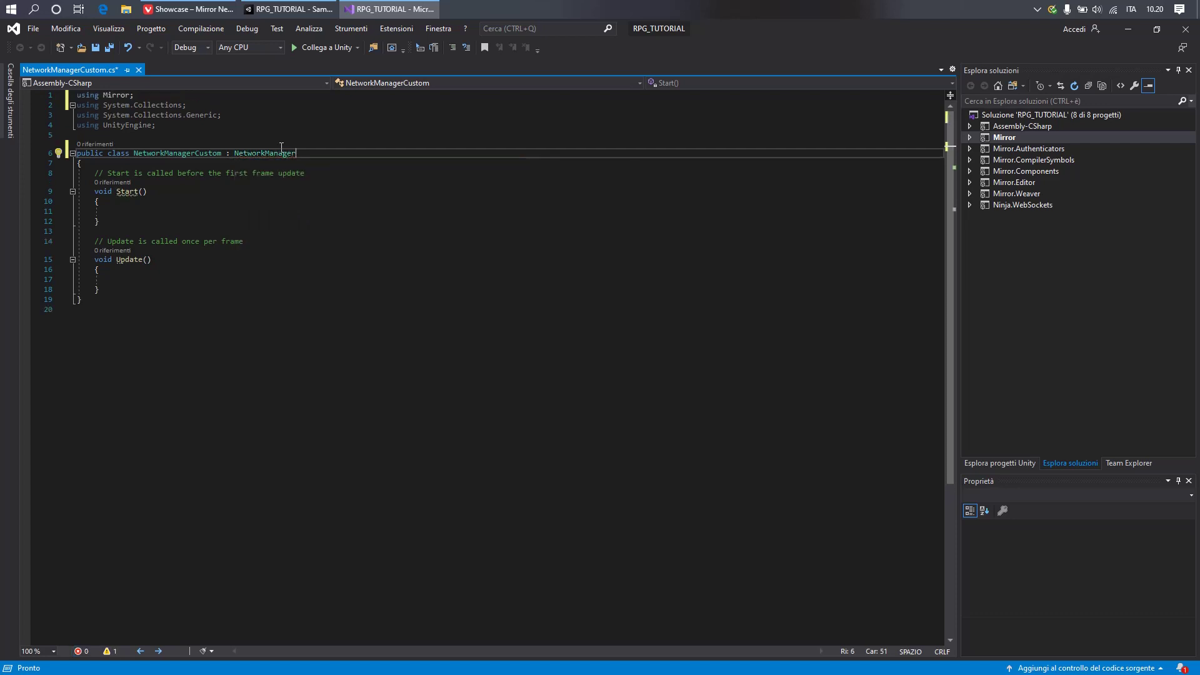
Reformat the document with Ctrl+K, Ctrl+D and save the file
{"action": "key", "text": "Down"}
{"action": "key", "text": "Down"}
{"action": "key", "text": "Down"}
{"action": "key", "text": "Down"}
{"action": "key", "text": "Down"}
{"action": "key", "text": "Down"}
{"action": "key", "text": "Down"}
{"action": "key", "text": "BackSpace"}
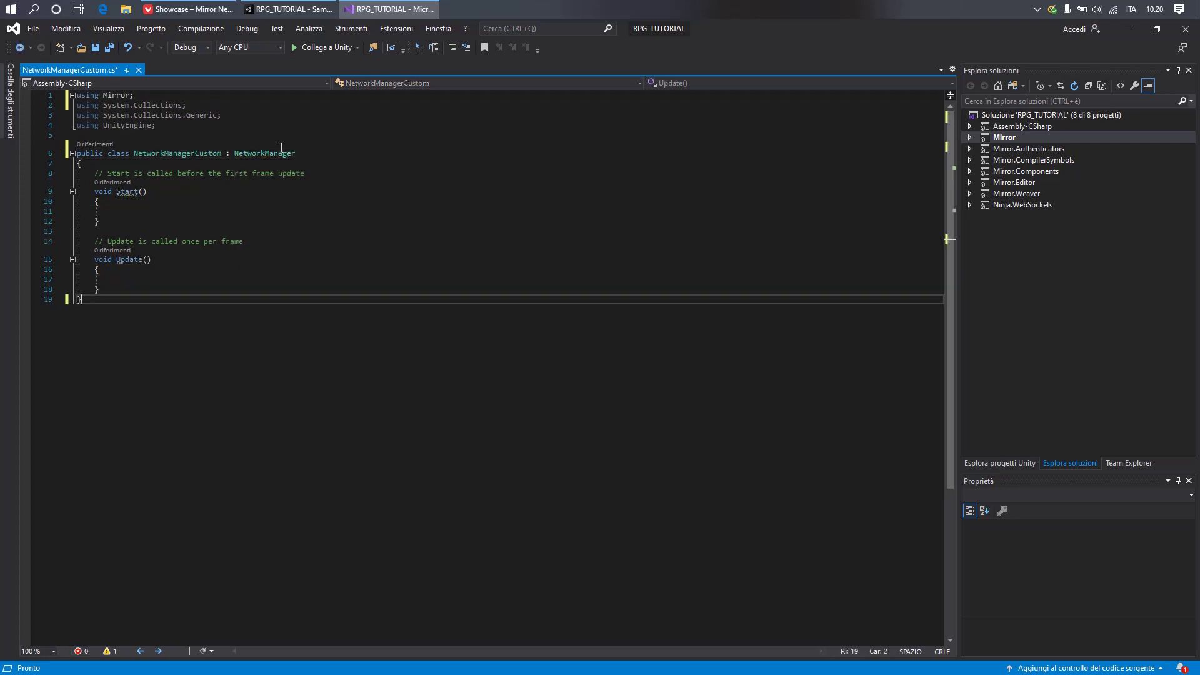
{"action": "key", "text": "ctrl+k"}
{"action": "key", "text": "ctrl+d"}
{"action": "key", "text": "ctrl+s"}
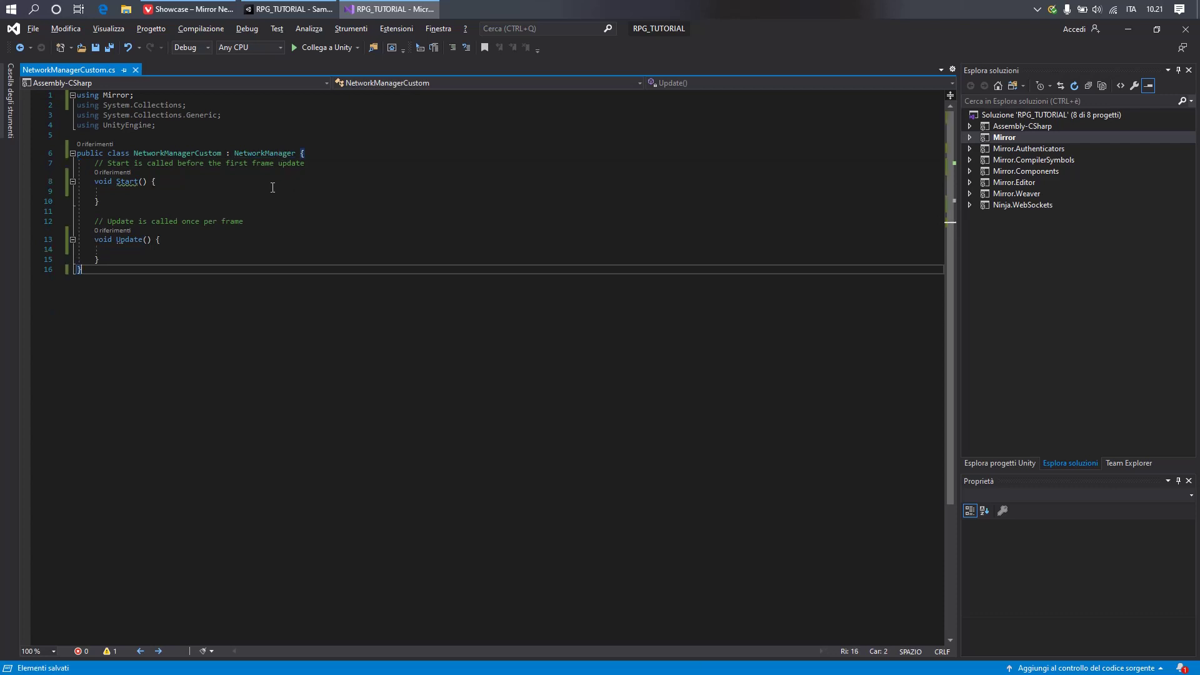
Delete the Start and Update methods and insert an OnServerAddPlayer override
{"action": "left_click_drag", "start_coordinate": [123, 259], "coordinate": [424, 152]}
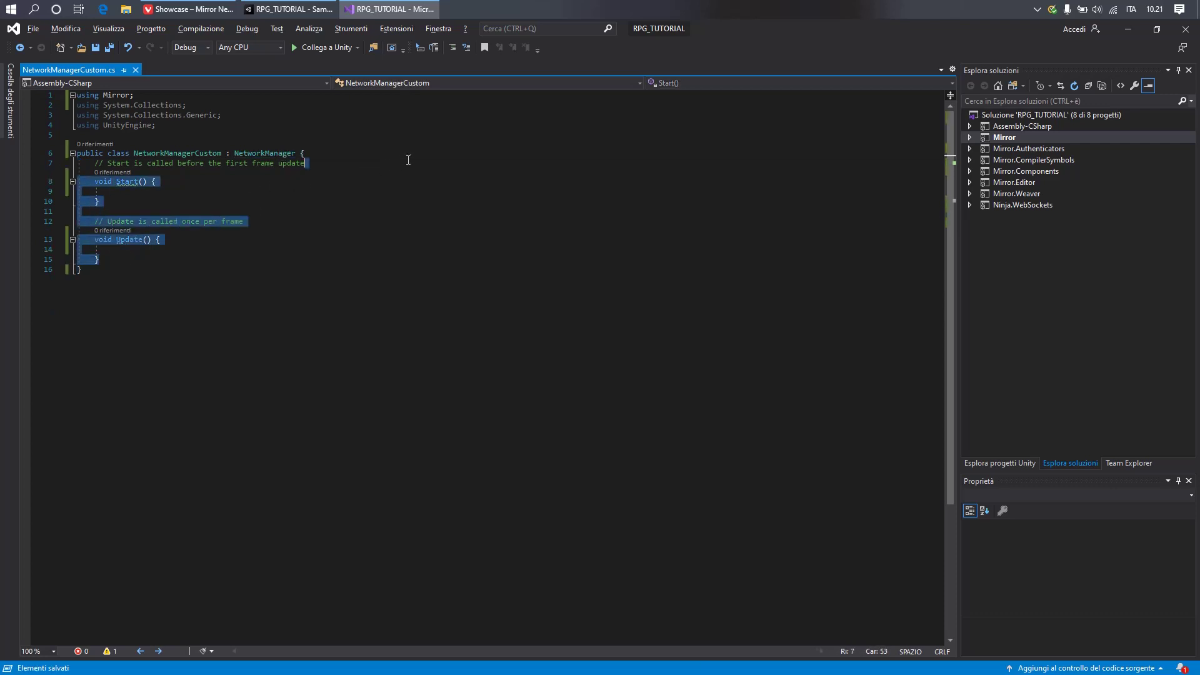
{"action": "key", "text": "Delete"}
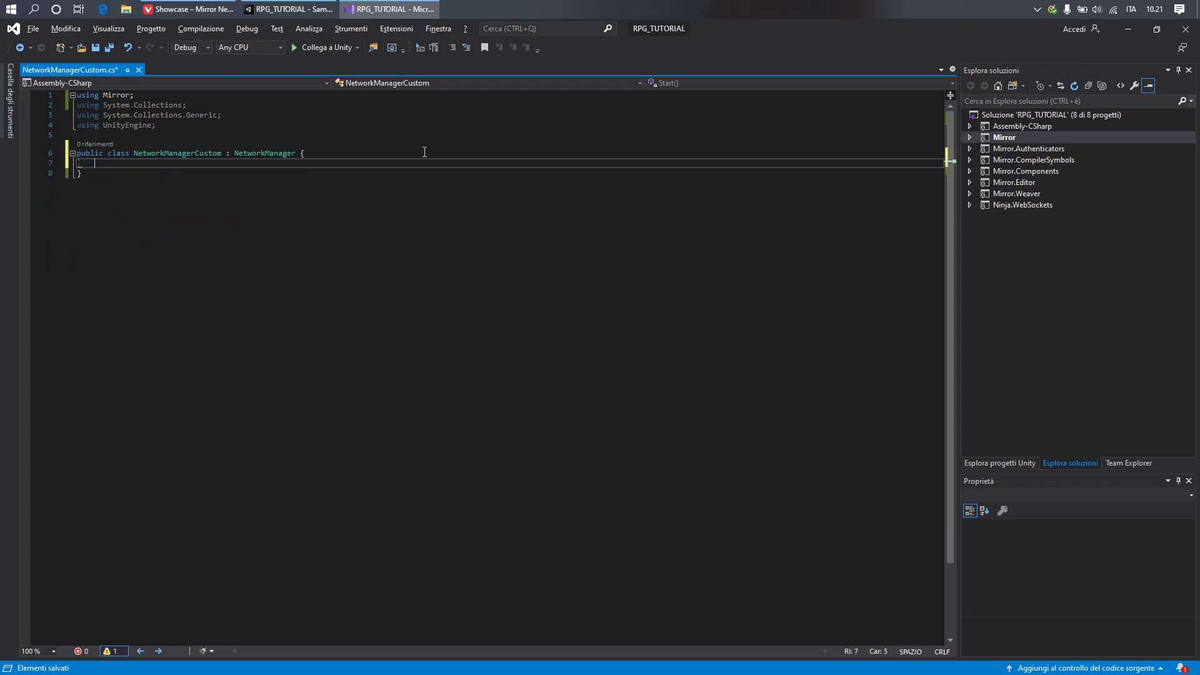
{"action": "key", "text": "Return"}
{"action": "key", "text": "Return"}
{"action": "key", "text": "Return"}
{"action": "key", "text": "Up"}
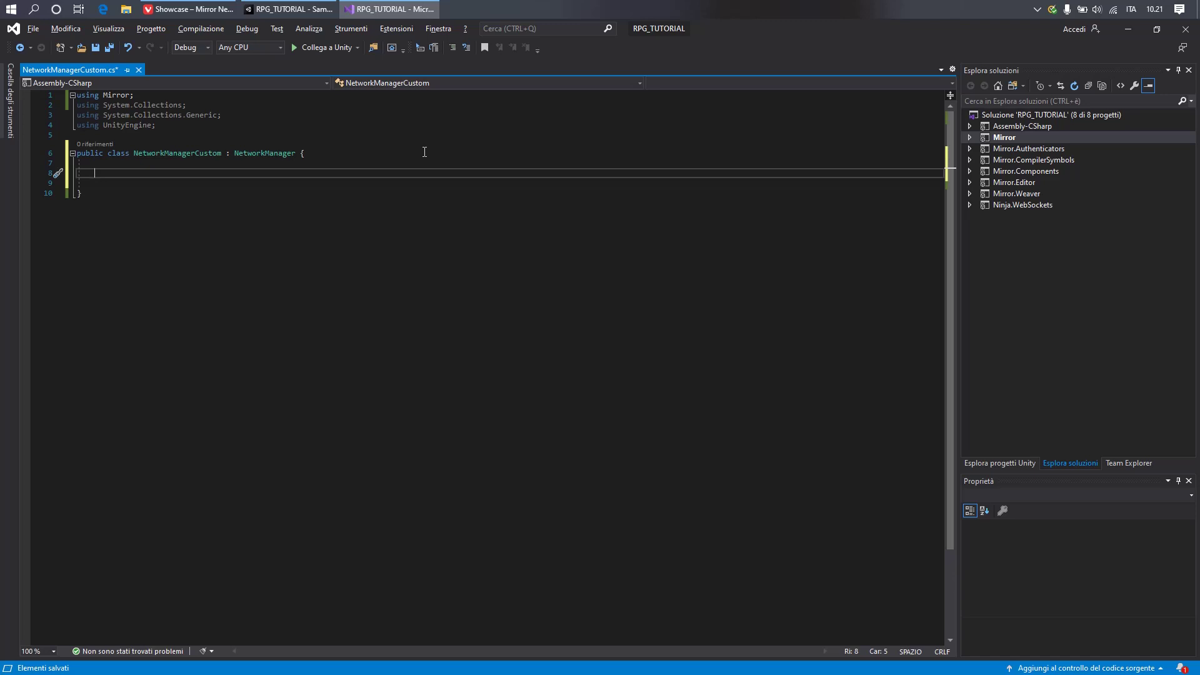
{"action": "type", "text": "o"}
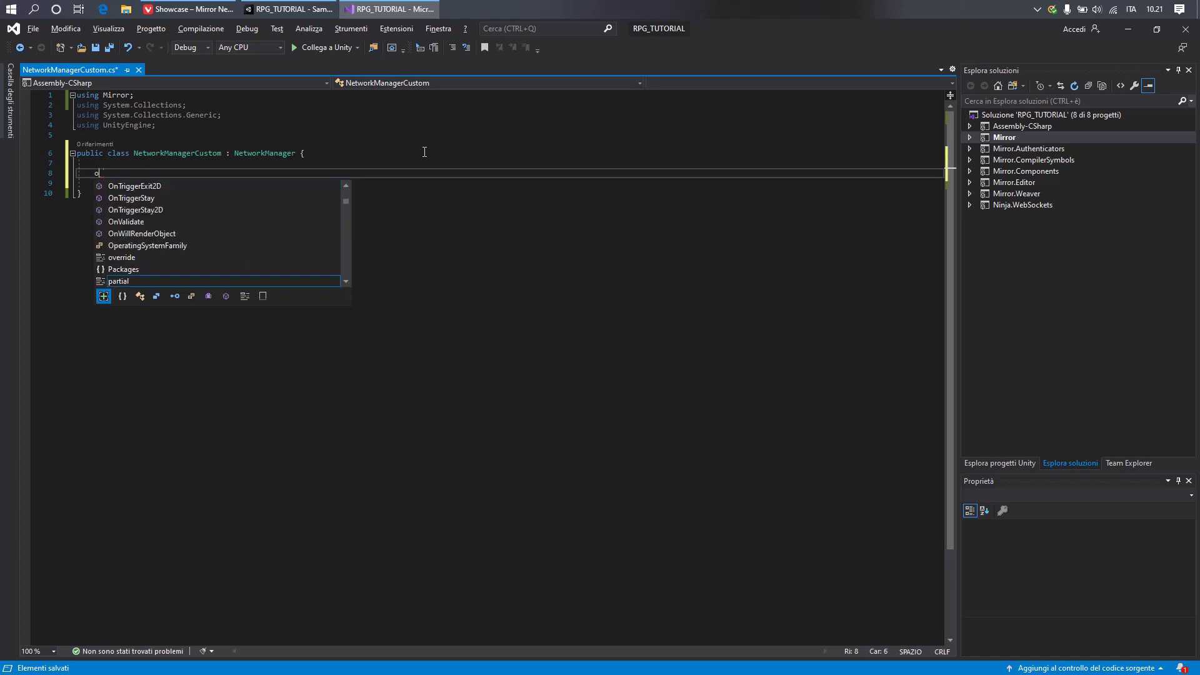
{"action": "type", "text": "verr"}
{"action": "key", "text": "space"}
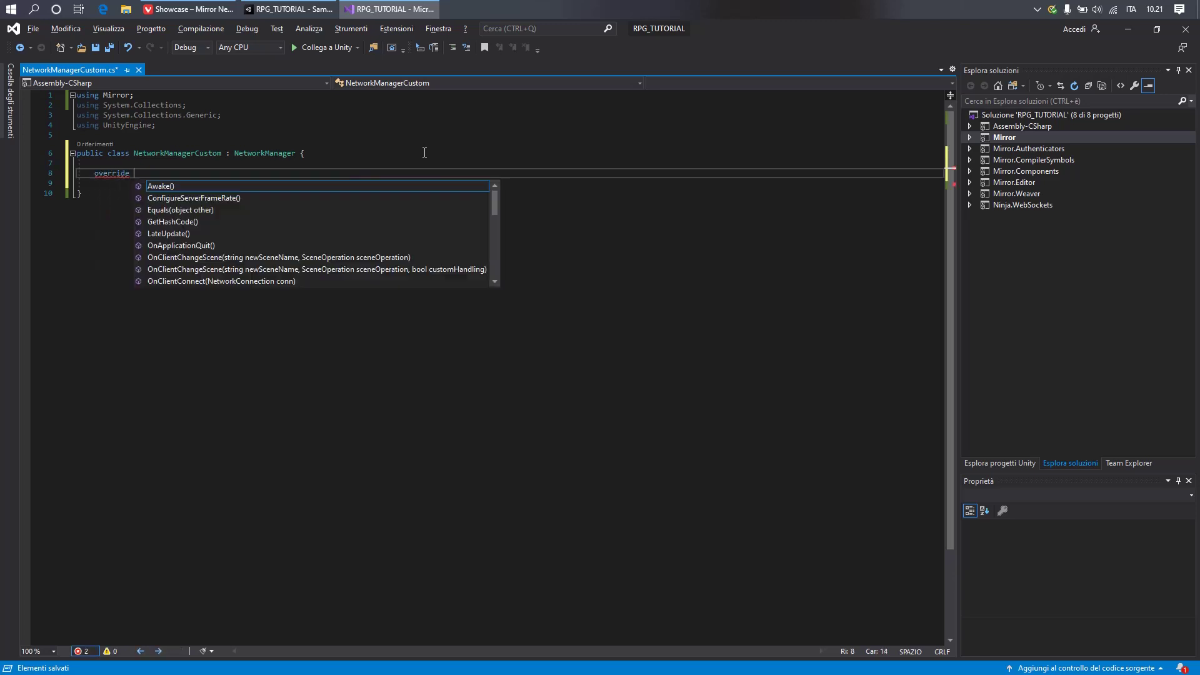
{"action": "key", "text": "Down"}
{"action": "key", "text": "Down"}
{"action": "key", "text": "Down"}
{"action": "key", "text": "Down"}
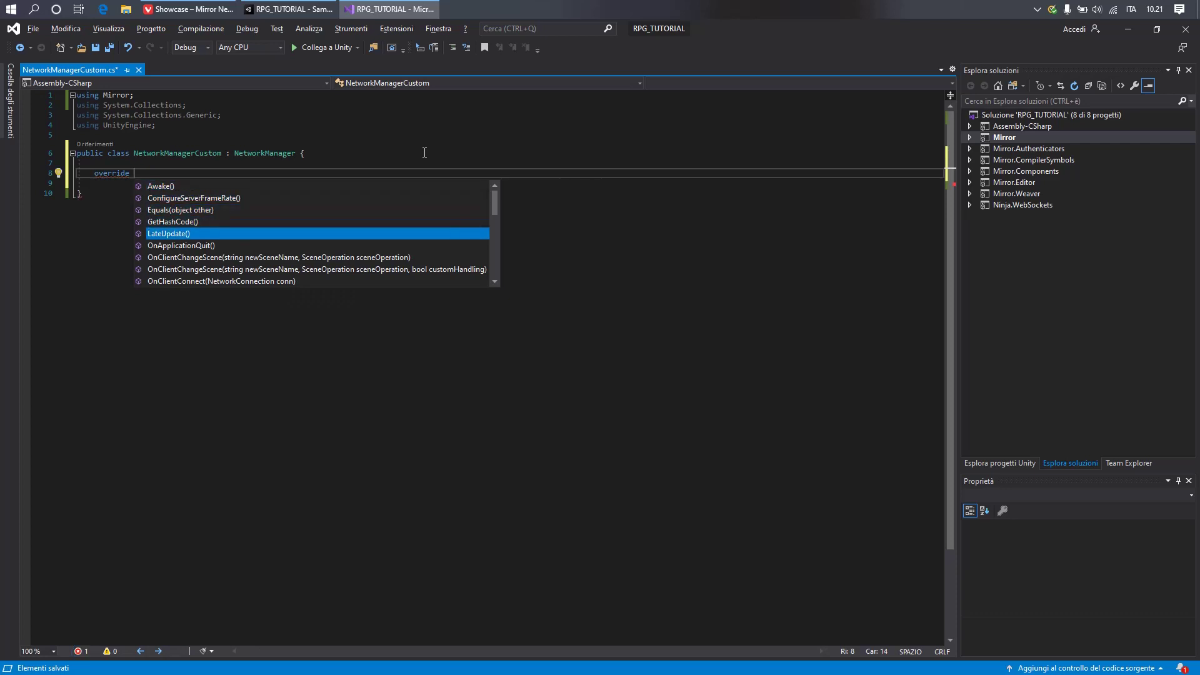
{"action": "key", "text": "Down"}
{"action": "key", "text": "Down"}
{"action": "key", "text": "Down"}
{"action": "key", "text": "Down"}
{"action": "key", "text": "Down"}
{"action": "key", "text": "Down"}
{"action": "key", "text": "Down"}
{"action": "key", "text": "Down"}
{"action": "key", "text": "Down"}
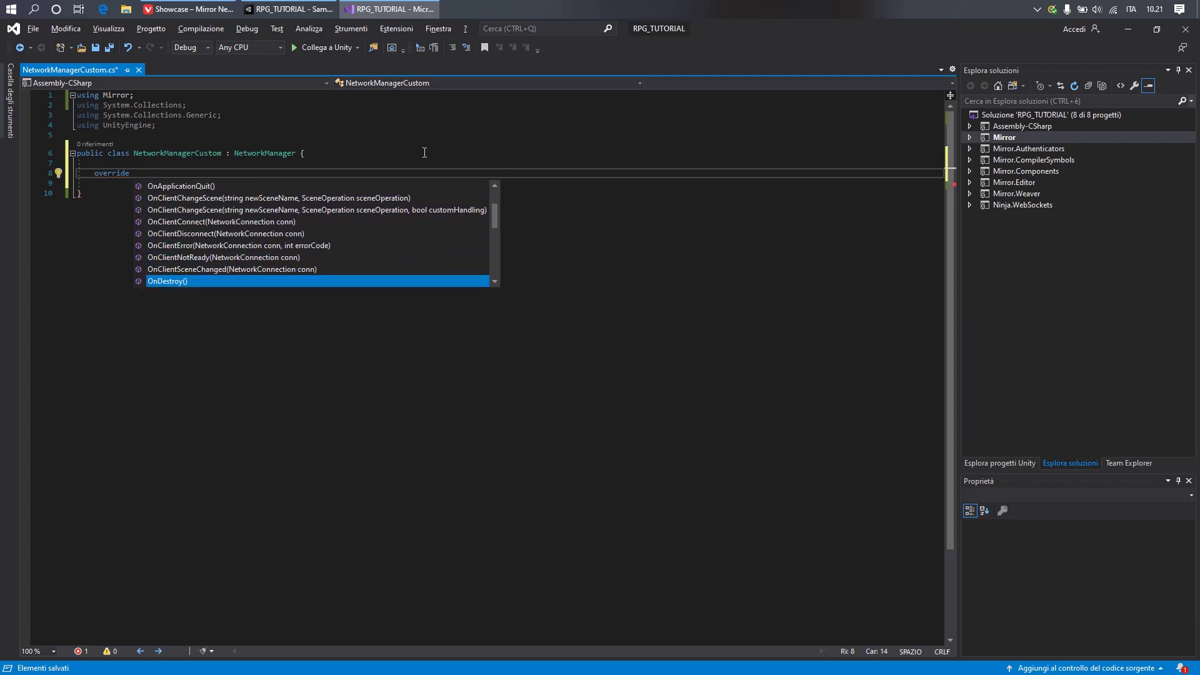
{"action": "type", "text": "OnSer"}
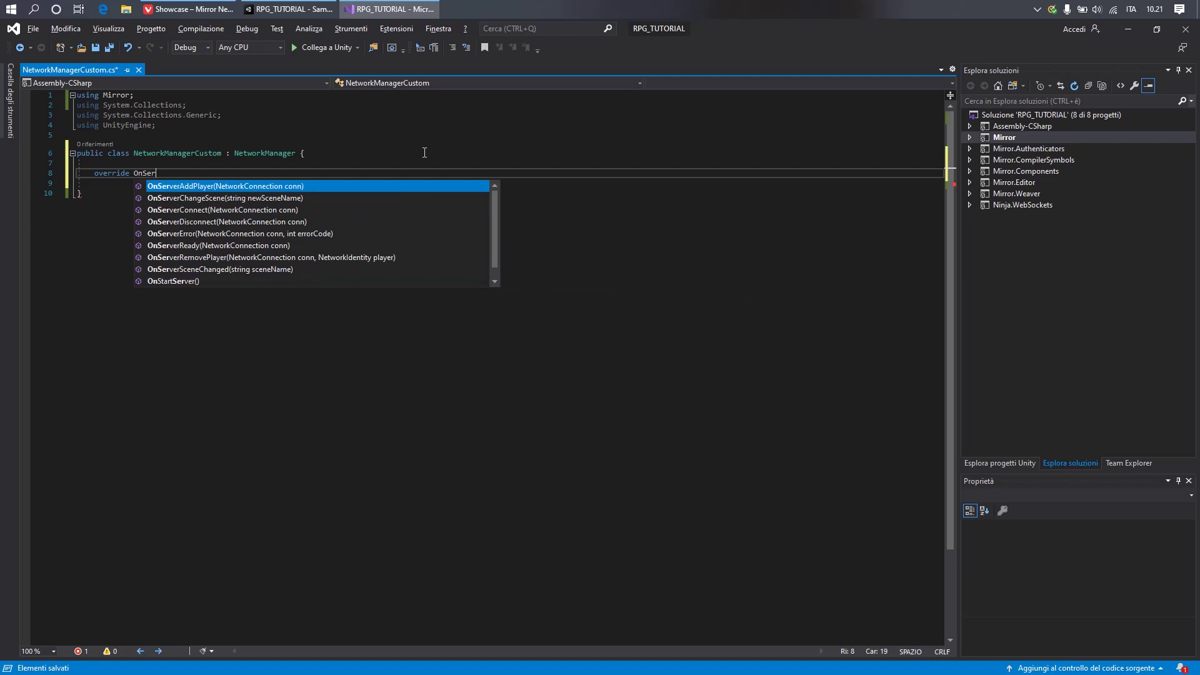
{"action": "key", "text": "Return"}
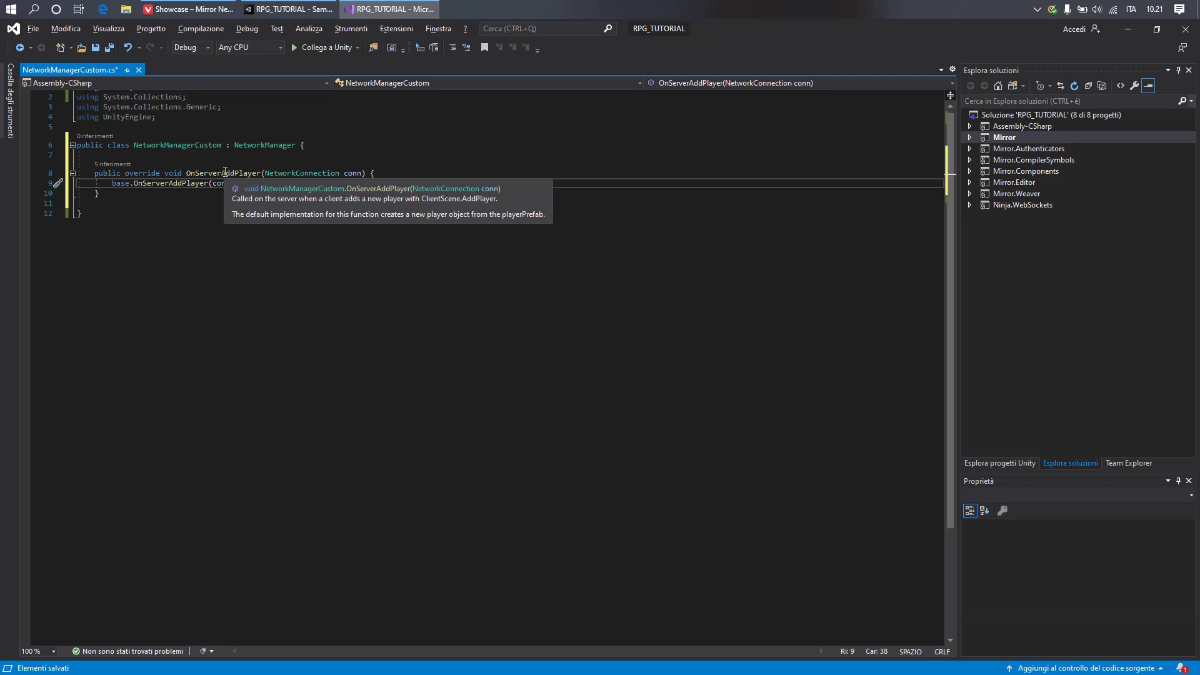
Insert an OnServerDisconnect override below OnServerAddPlayer
{"action": "key", "text": "Down"}
{"action": "key", "text": "Down"}
{"action": "key", "text": "Return"}
{"action": "key", "text": "Return"}
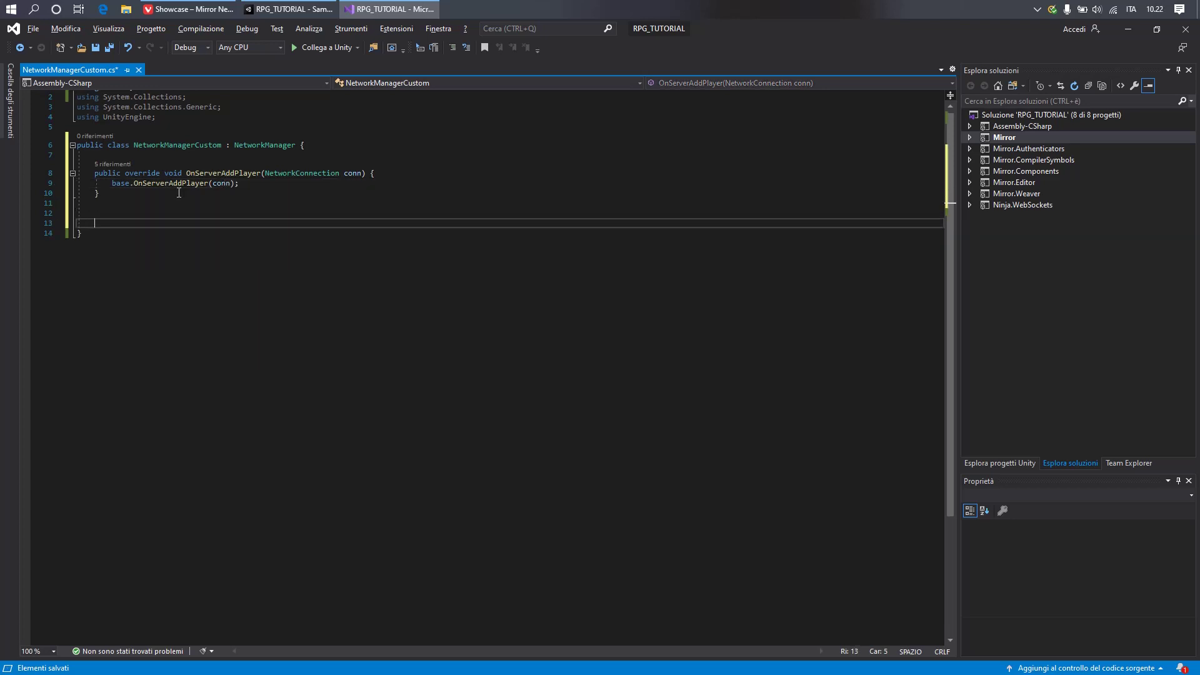
{"action": "key", "text": "ctrl+space"}
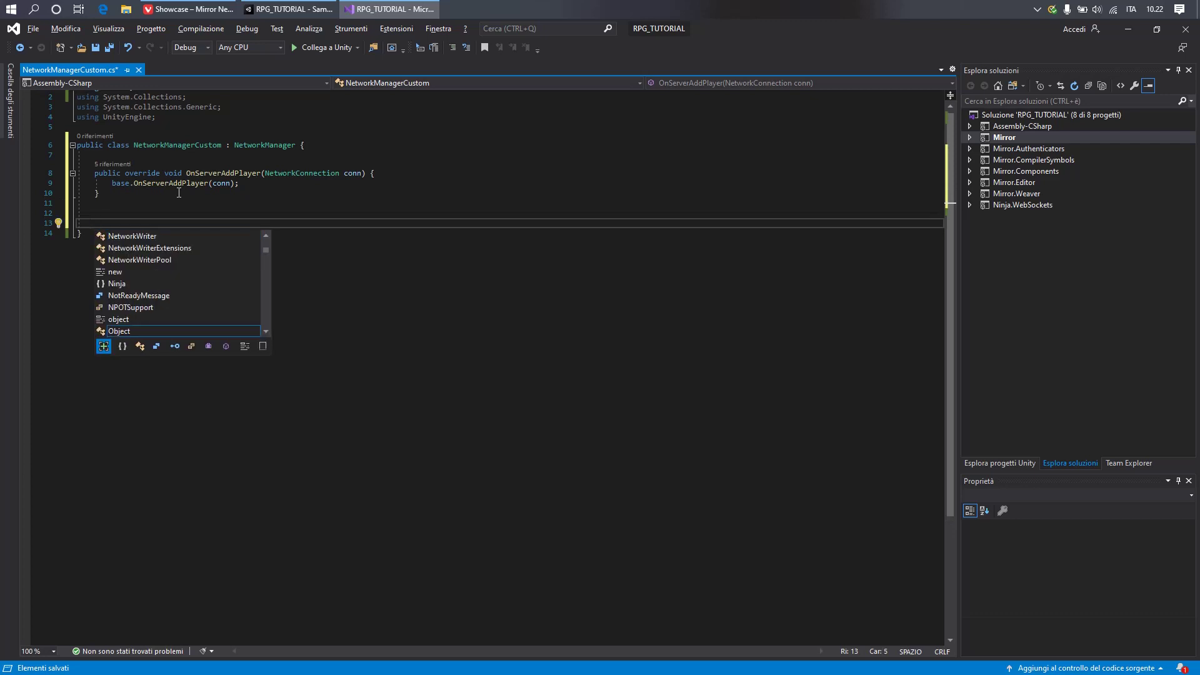
{"action": "type", "text": "ov"}
{"action": "key", "text": "Tab"}
{"action": "type", "text": "On"}
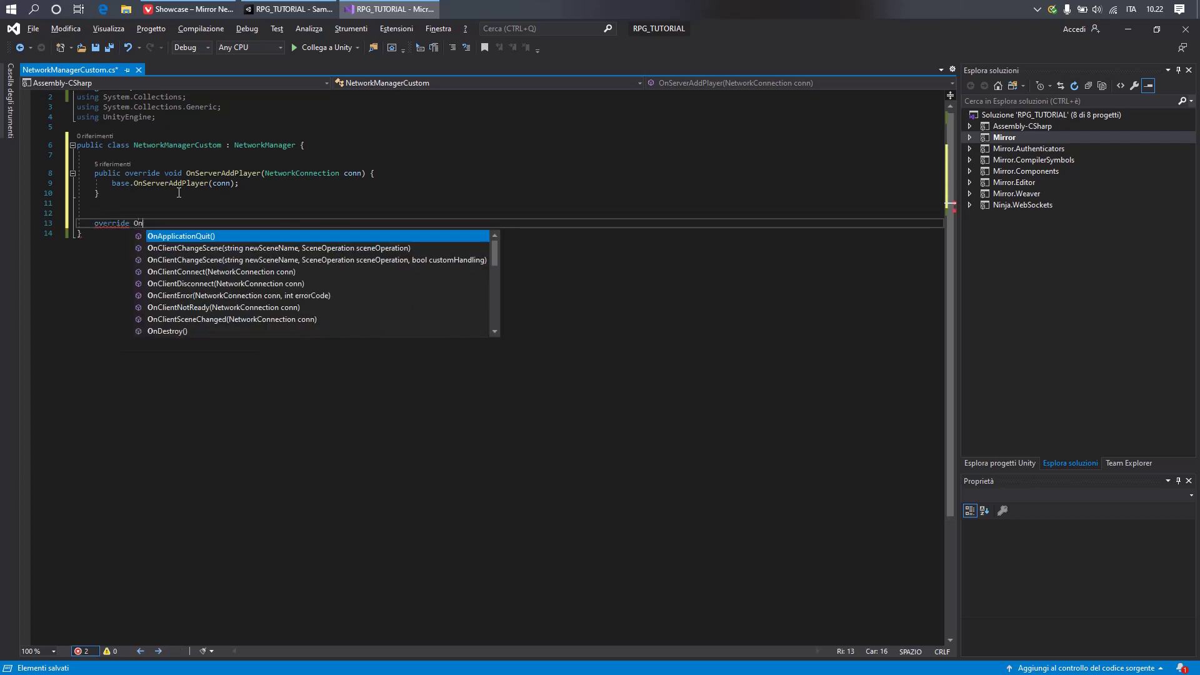
{"action": "type", "text": "Ser"}
{"action": "key", "text": "Down"}
{"action": "key", "text": "Down"}
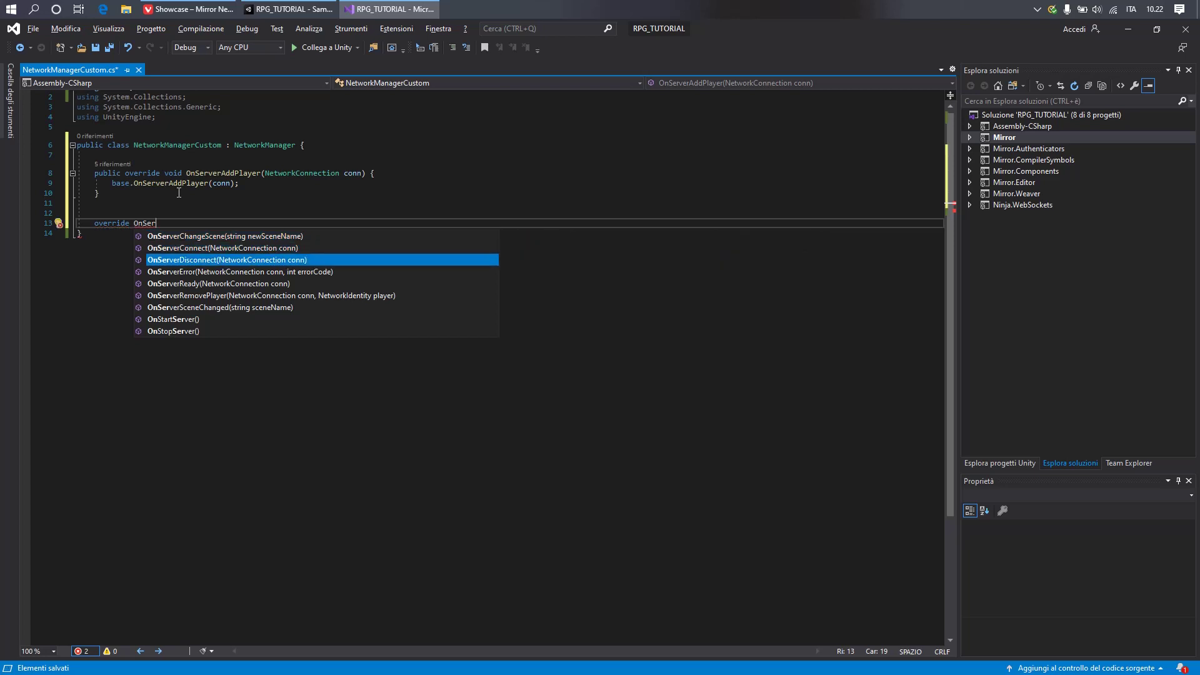
{"action": "key", "text": "Tab"}
Remove the extra blank lines and save the script
{"action": "left_click", "coordinate": [137, 195]}
{"action": "key", "text": "Delete"}
{"action": "left_click", "coordinate": [167, 147]}
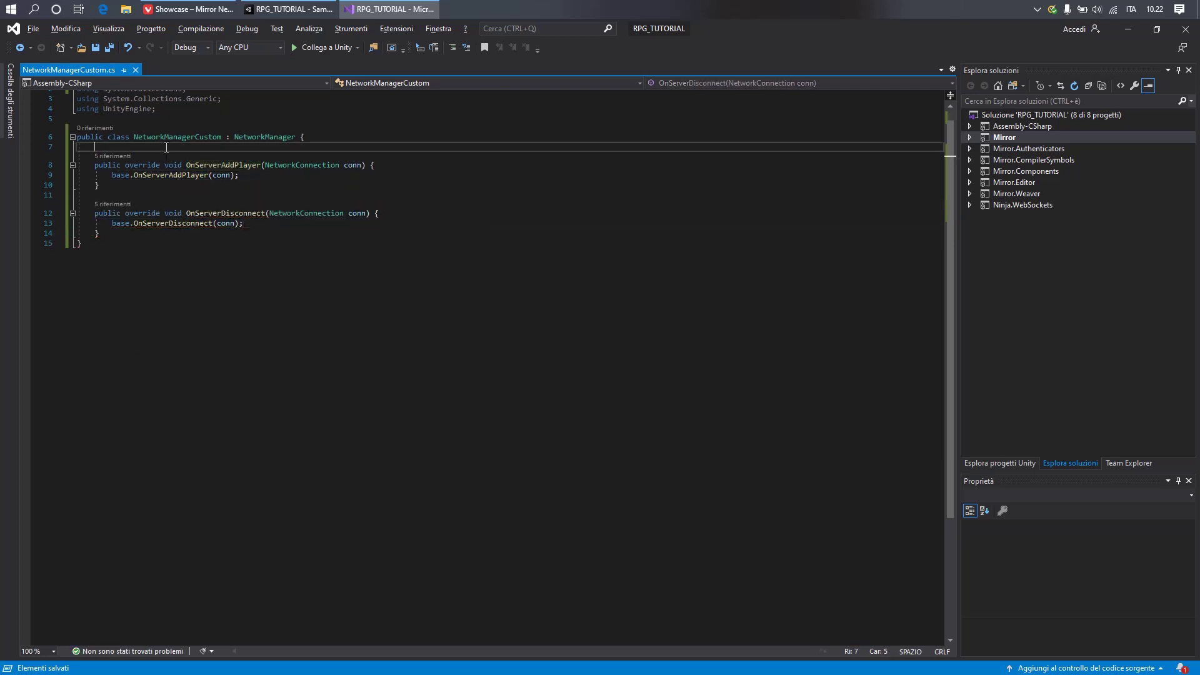
{"action": "key", "text": "Delete"}
{"action": "key", "text": "ctrl+s"}
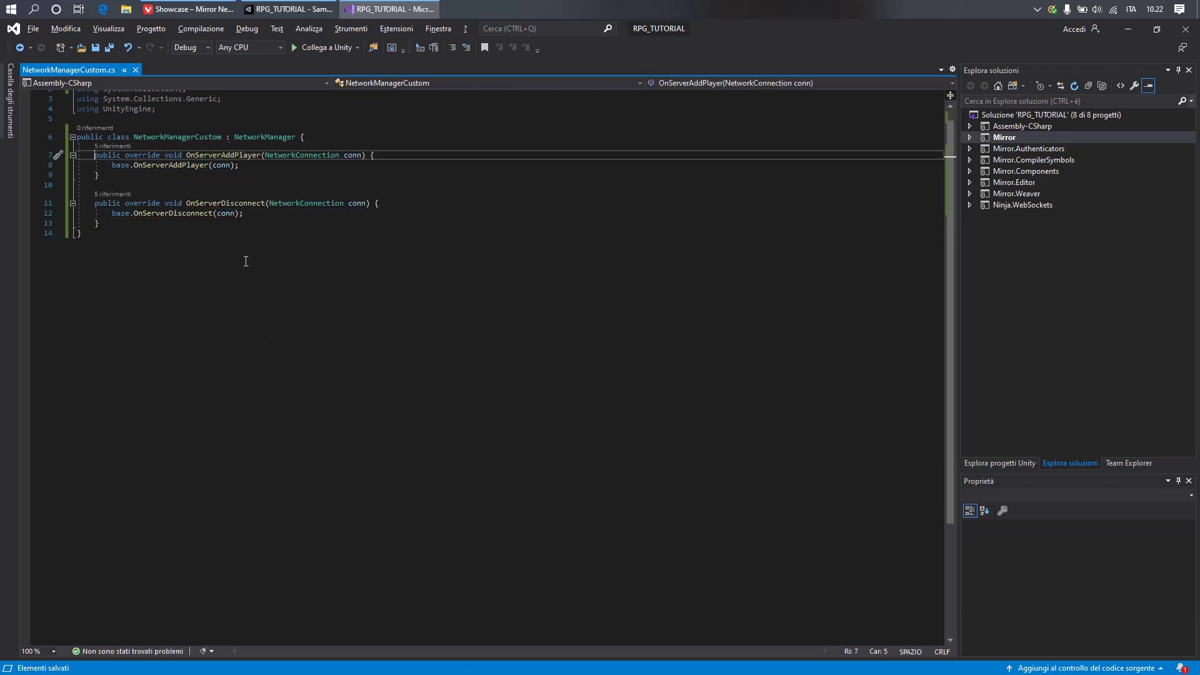
{"action": "left_click", "coordinate": [302, 6]}
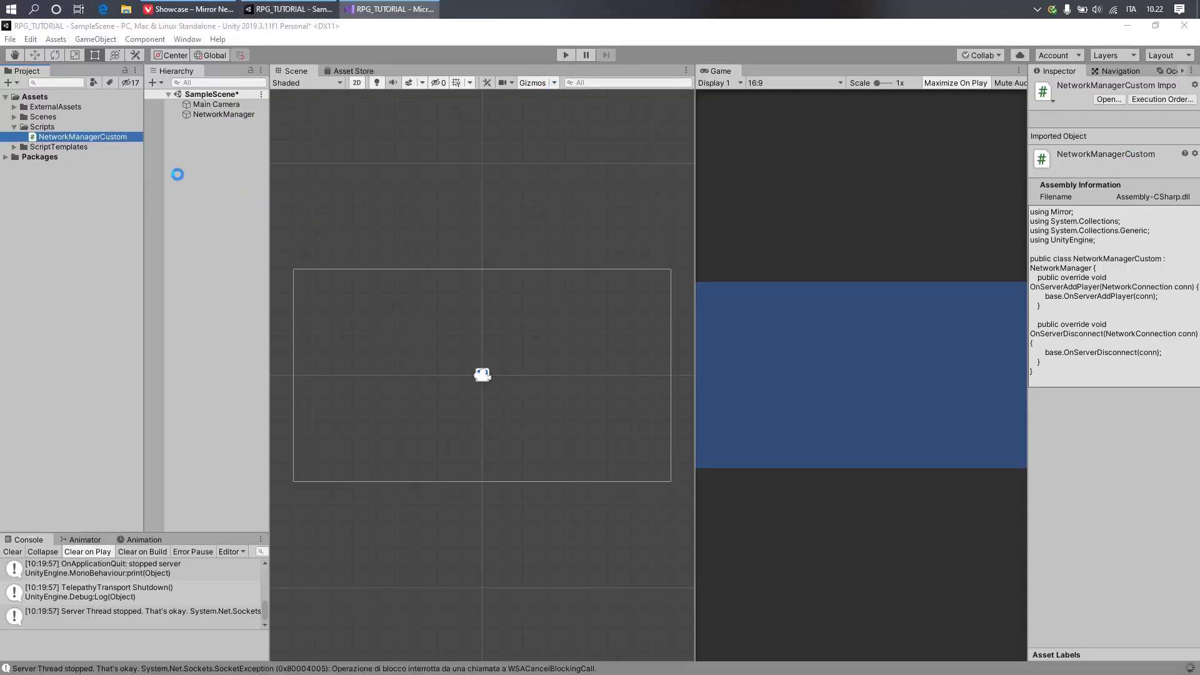
Create a new empty GameObject in SampleScene, then select NetworkManager
{"action": "right_click", "coordinate": [208, 141]}
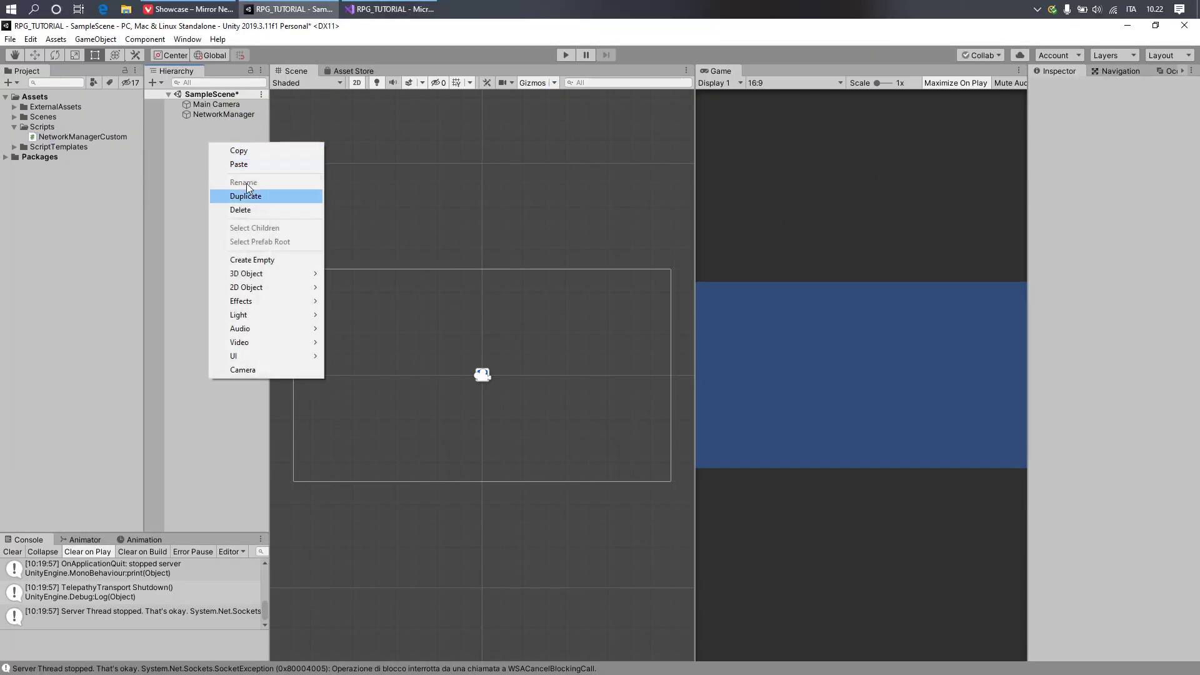
{"action": "left_click", "coordinate": [271, 260]}
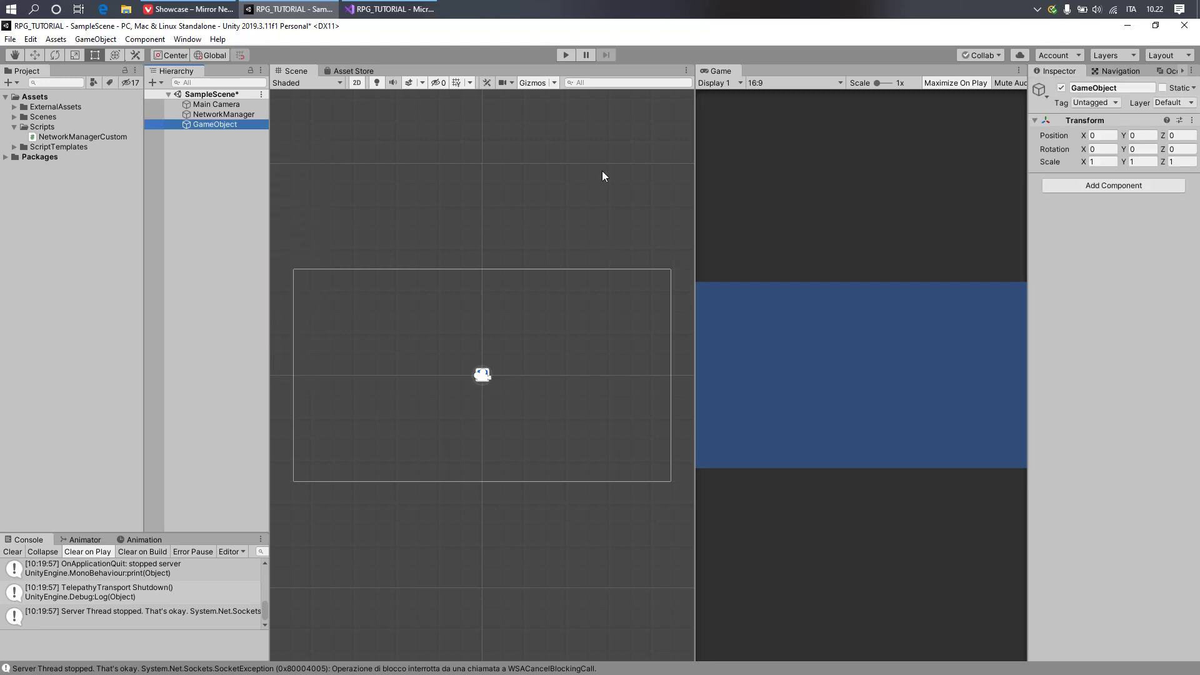
{"action": "left_click", "coordinate": [222, 113]}
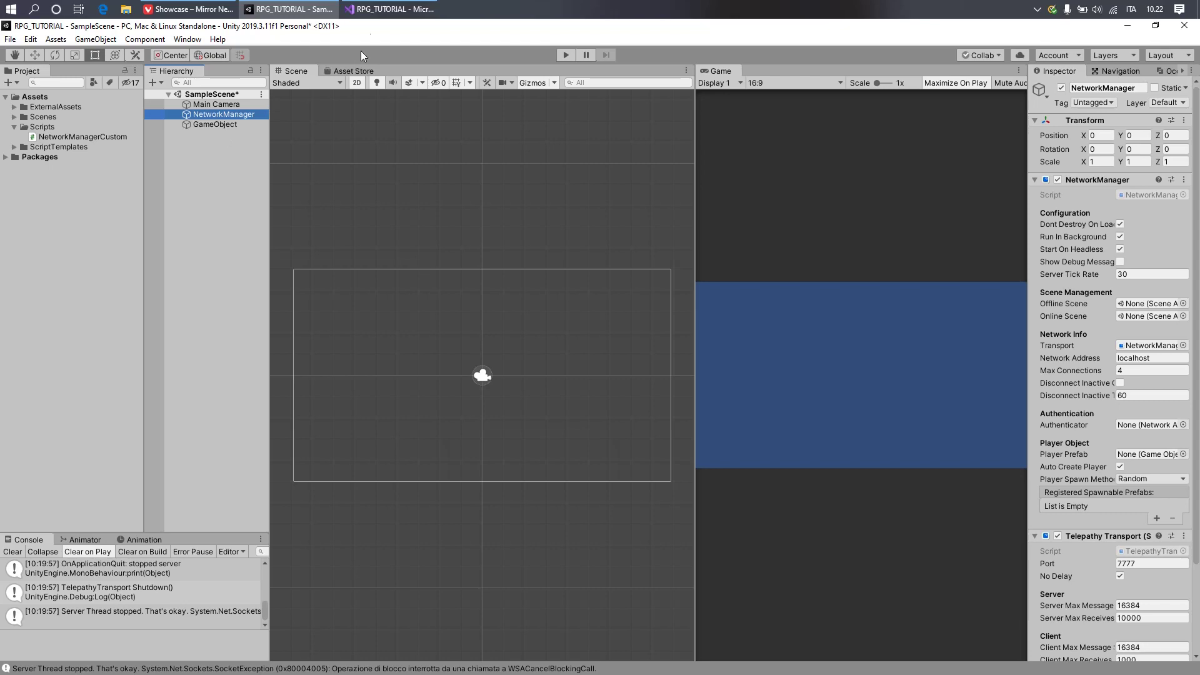
Add a new CSharp MonoBehaviour class named Player to Assets > Scripts in Solution Explorer
{"action": "left_click", "coordinate": [366, 5]}
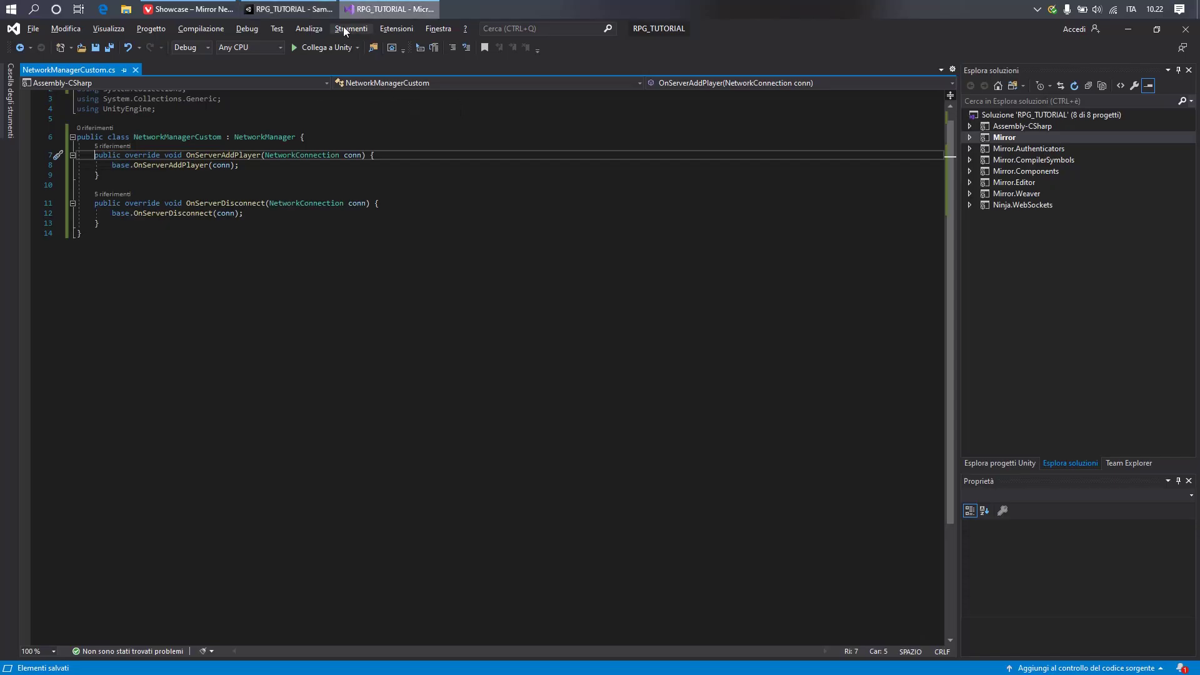
{"action": "left_click", "coordinate": [970, 125]}
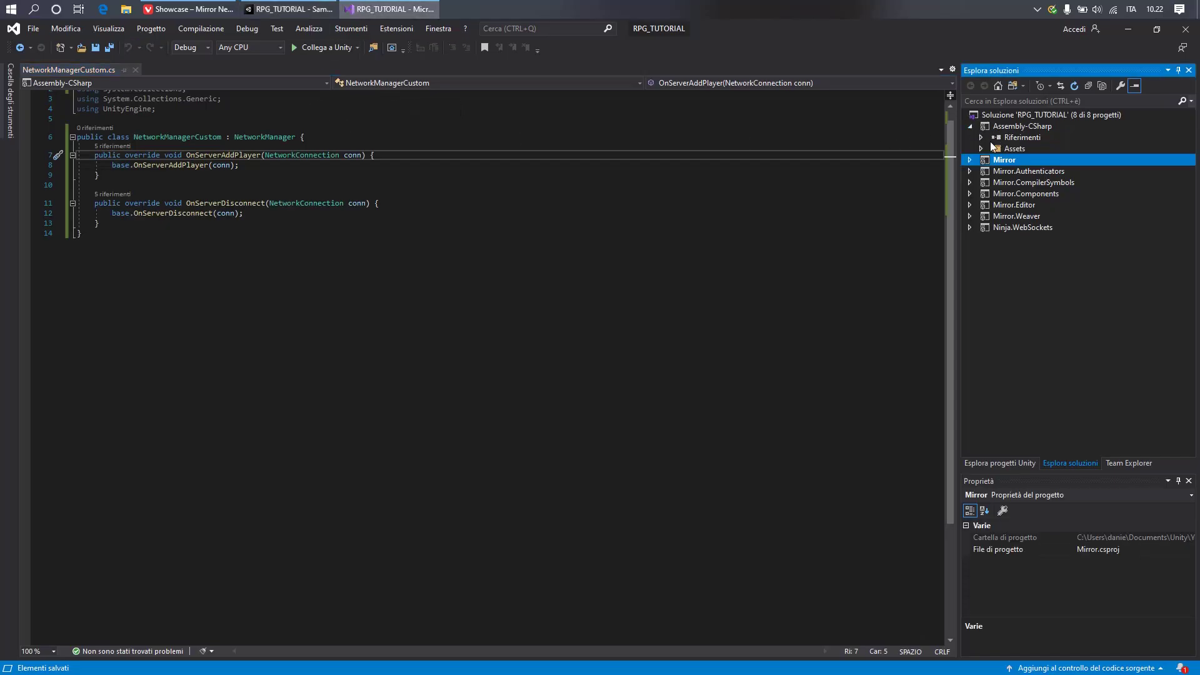
{"action": "double_click", "coordinate": [1014, 148]}
{"action": "right_click", "coordinate": [1000, 148]}
{"action": "left_click", "coordinate": [1019, 171]}
{"action": "right_click", "coordinate": [1016, 179]}
{"action": "mouse_move", "coordinate": [1016, 181]}
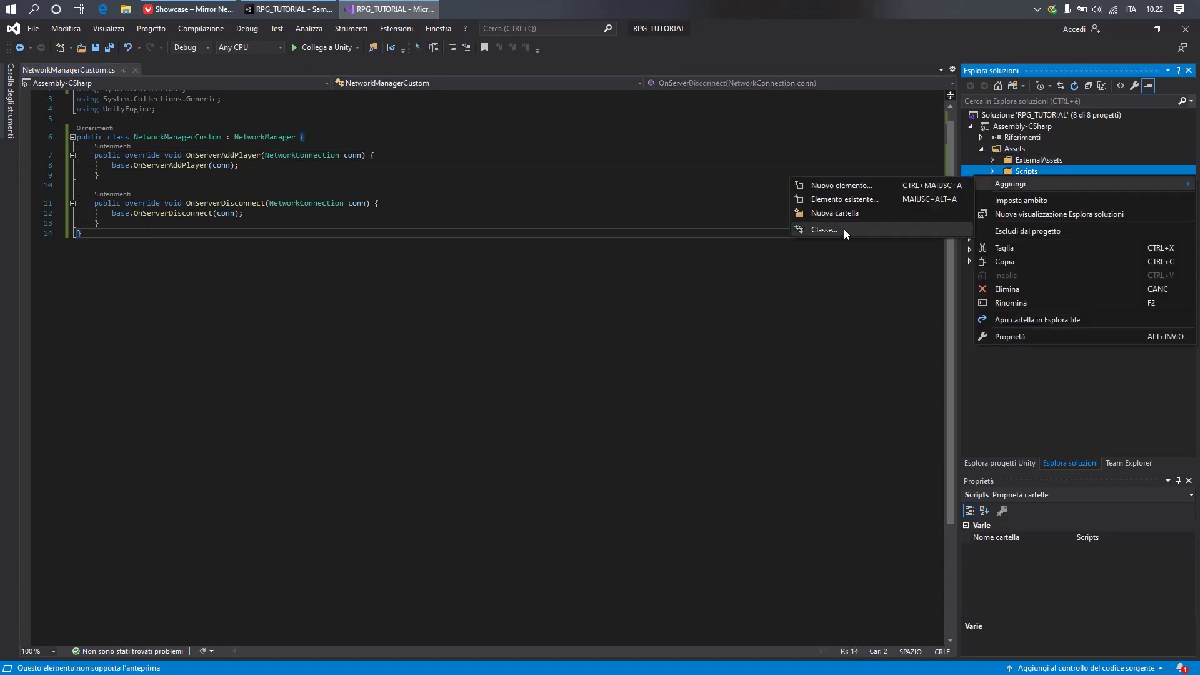
{"action": "left_click", "coordinate": [842, 231]}
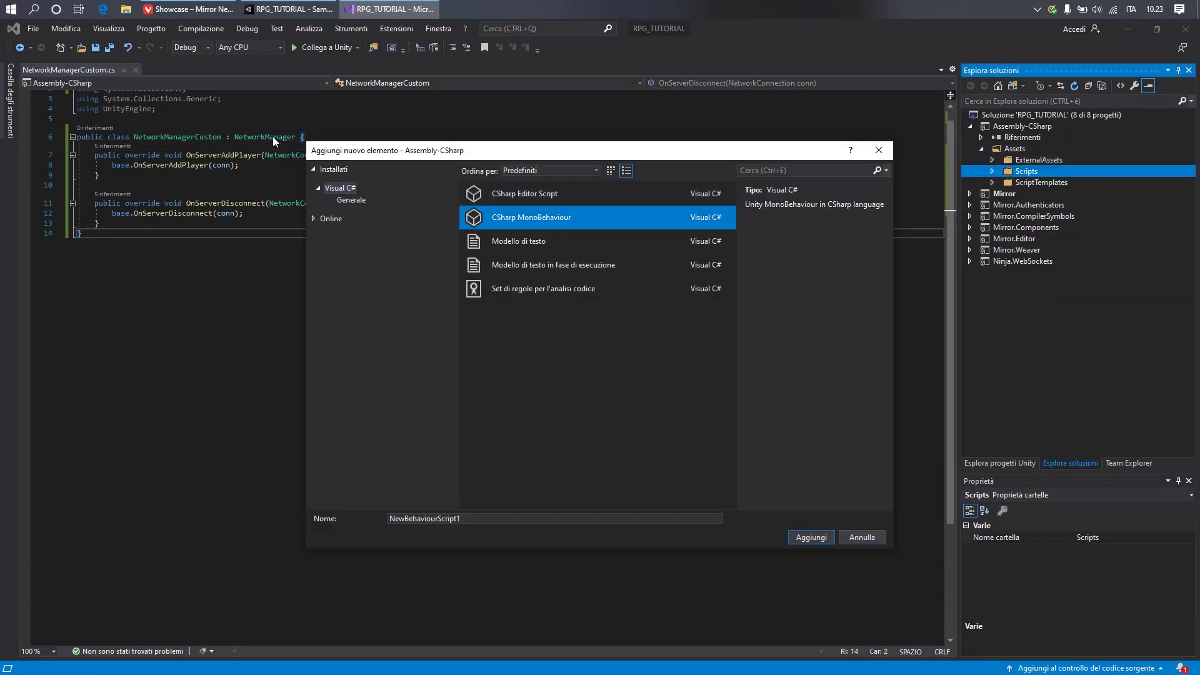
{"action": "double_click", "coordinate": [474, 515]}
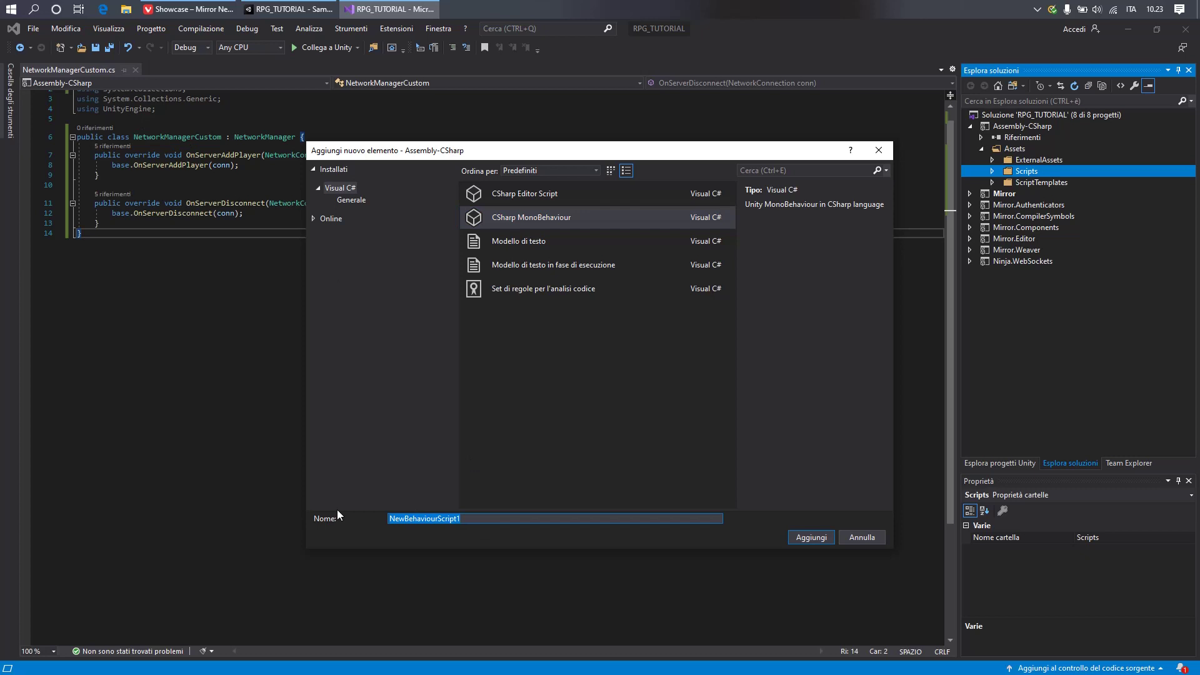
{"action": "type", "text": "Player"}
{"action": "key", "text": "Return"}
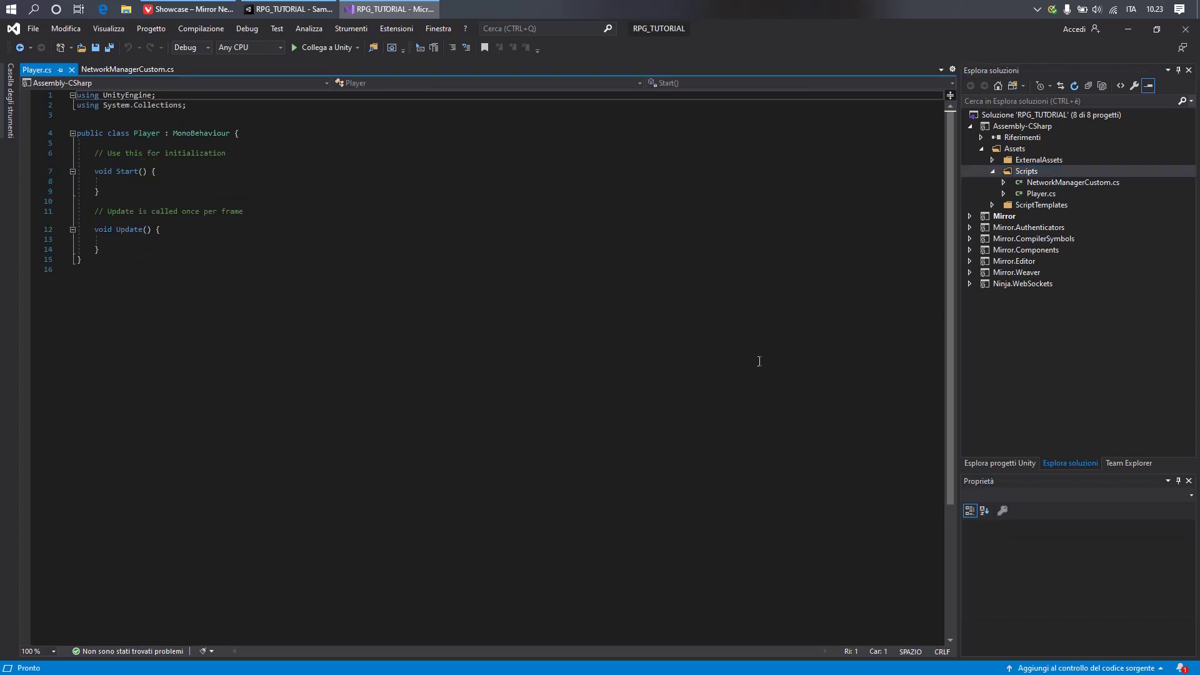
Select the Start and Update boilerplate on lines 5–14 of Player.cs
{"action": "left_click", "coordinate": [122, 116]}
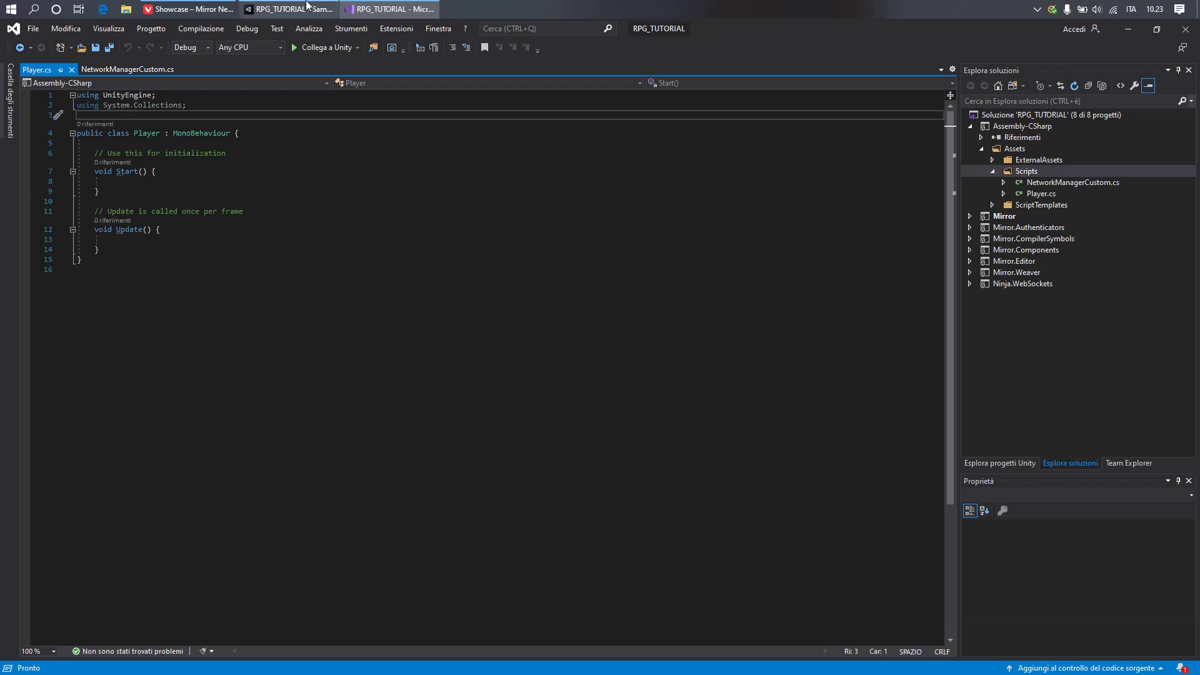
{"action": "left_click", "coordinate": [306, 8]}
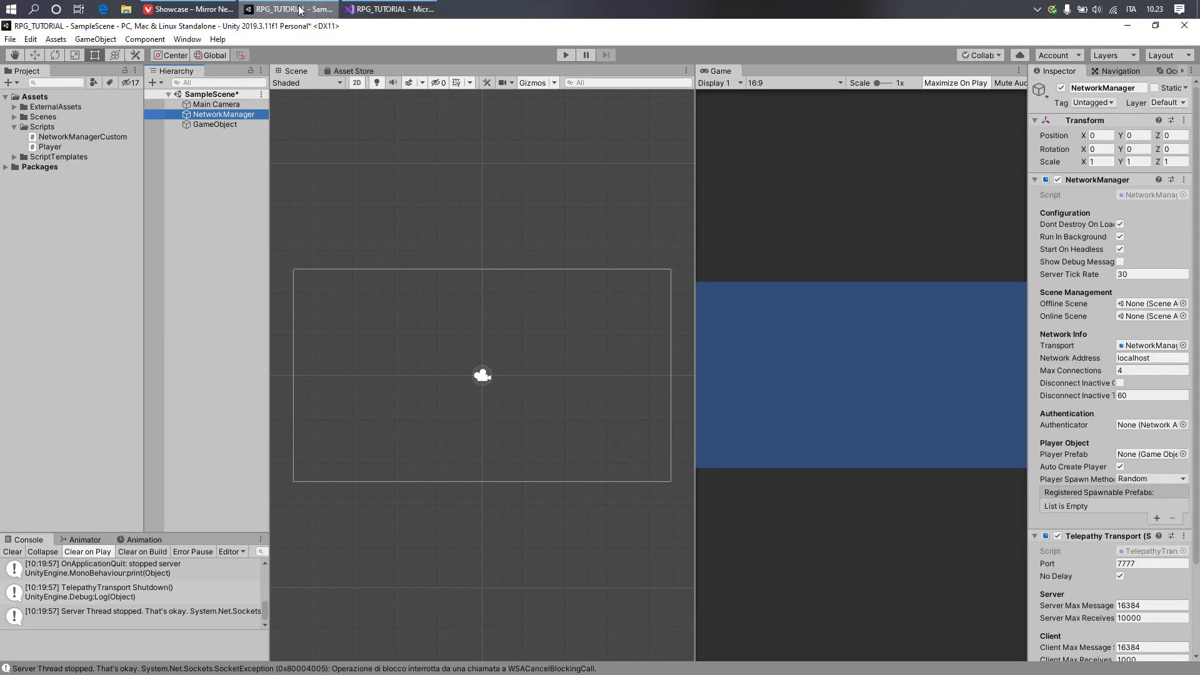
{"action": "key", "text": "alt+Tab"}
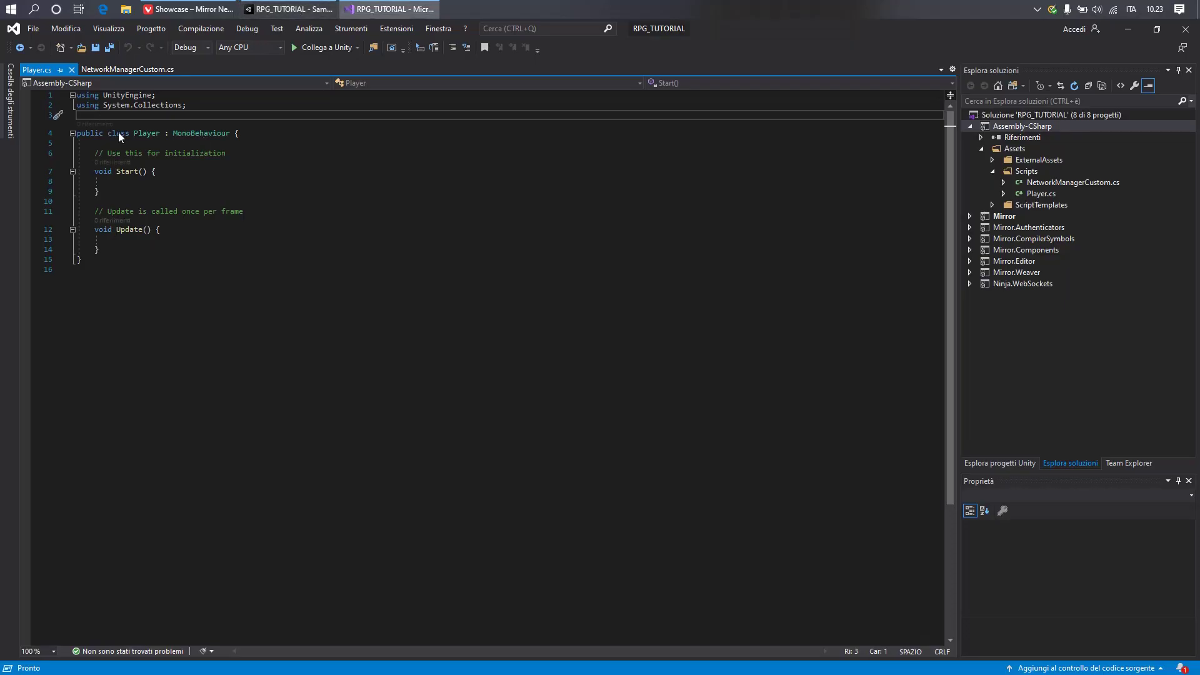
{"action": "left_click_drag", "start_coordinate": [114, 254], "coordinate": [277, 146]}
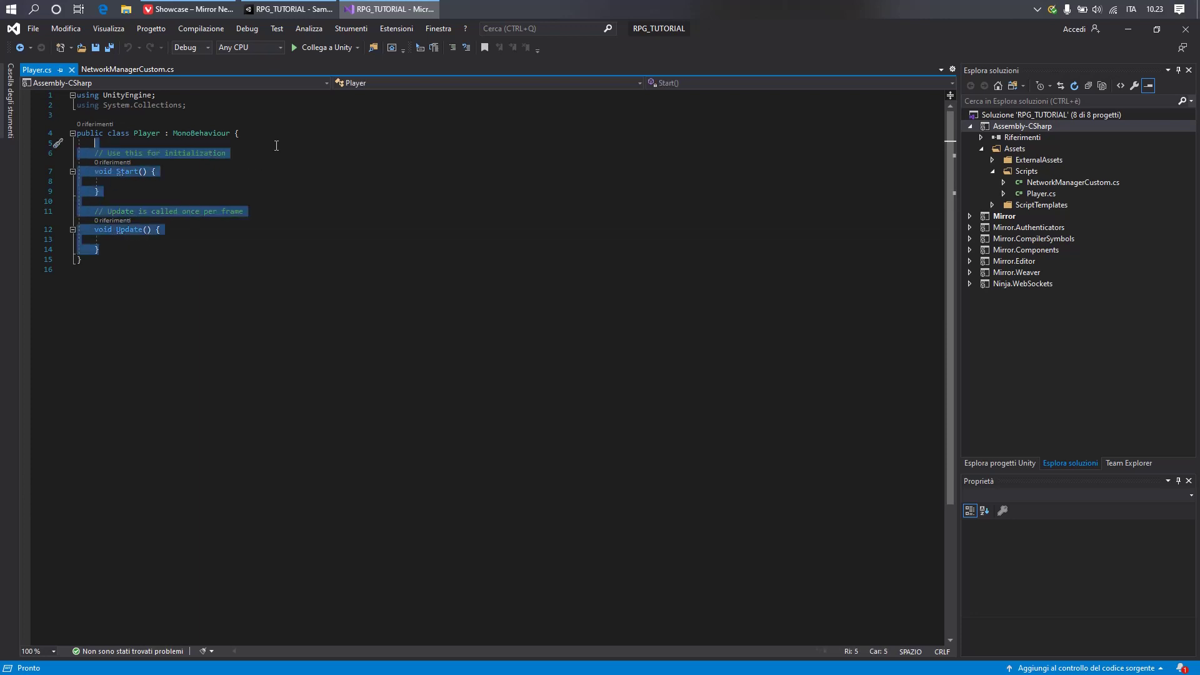
Delete the boilerplate methods and change the base class from MonoBehaviour to NetworkBehaviour
{"action": "key", "text": "Delete"}
{"action": "left_click", "coordinate": [193, 138]}
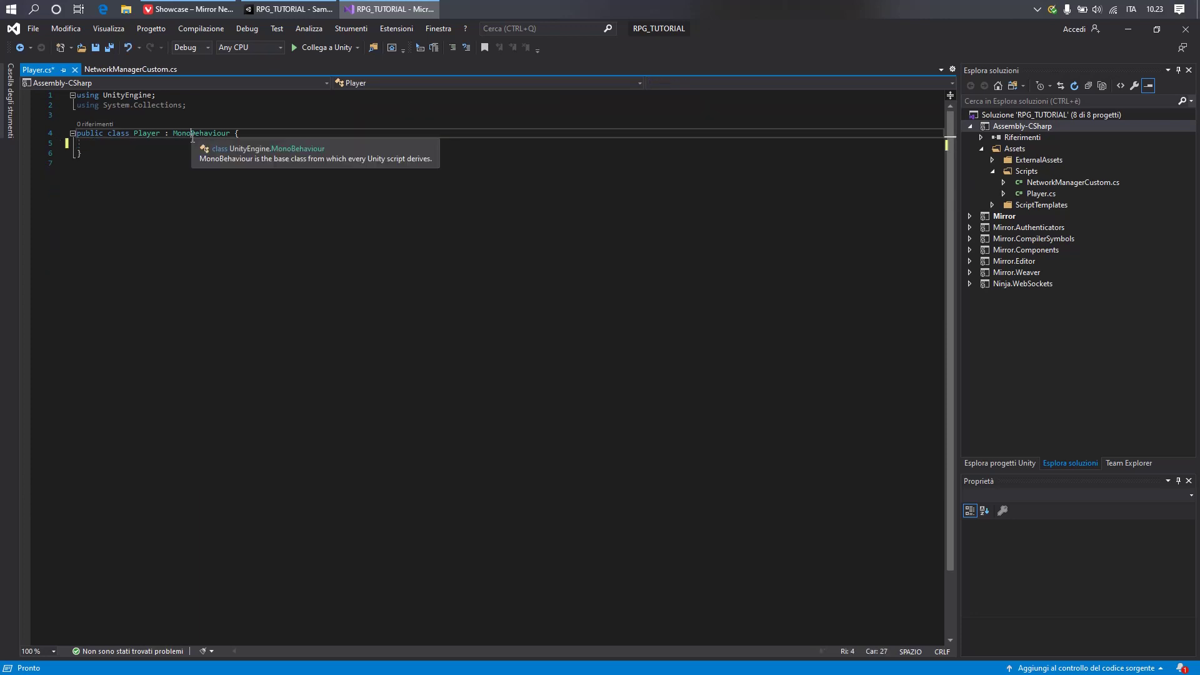
{"action": "double_click", "coordinate": [193, 137]}
{"action": "type", "text": "Net"}
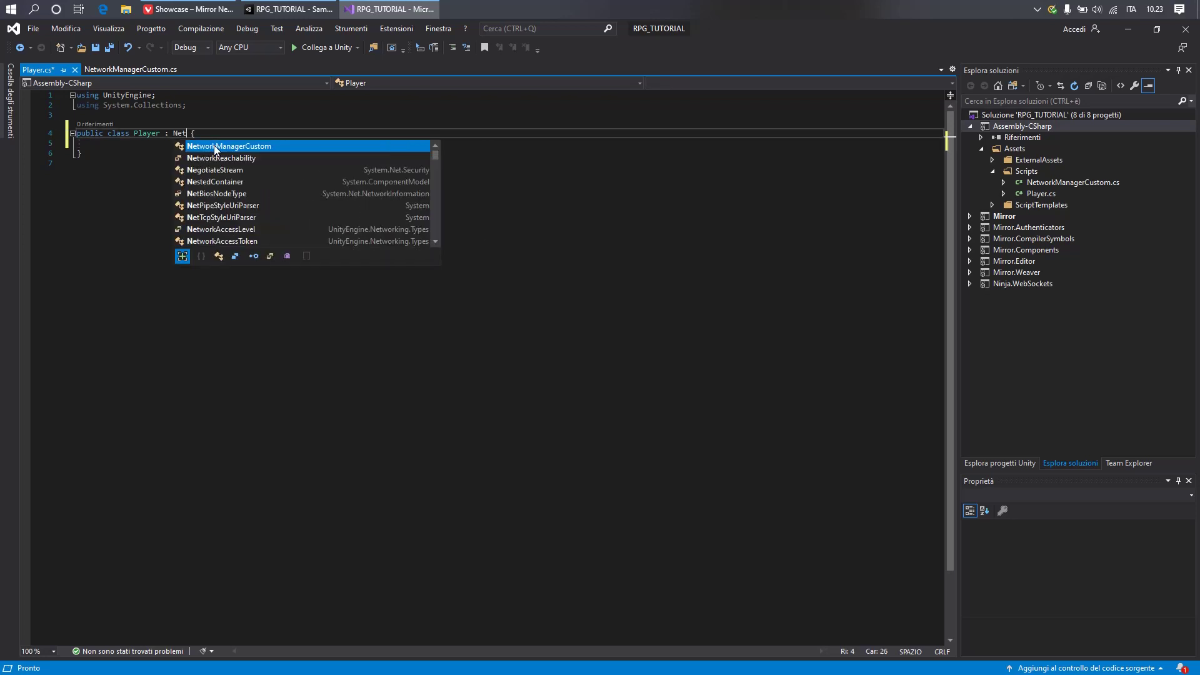
{"action": "type", "text": "owrk"}
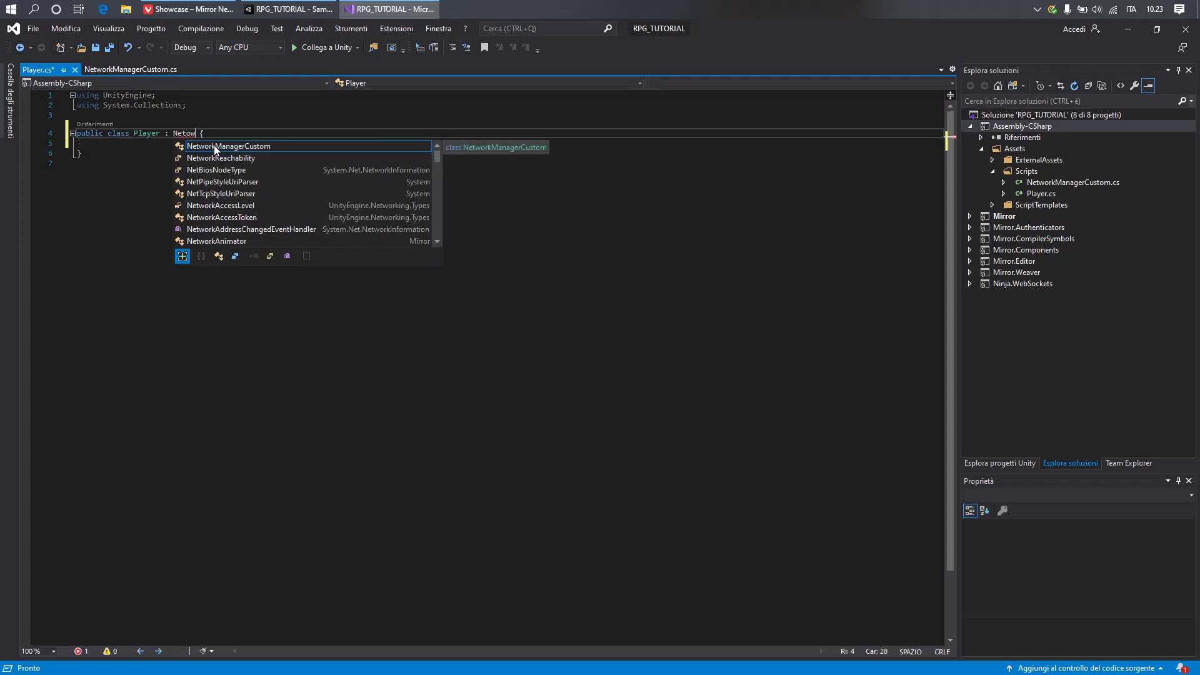
{"action": "key", "text": "BackSpace"}
{"action": "key", "text": "BackSpace"}
{"action": "type", "text": "work"}
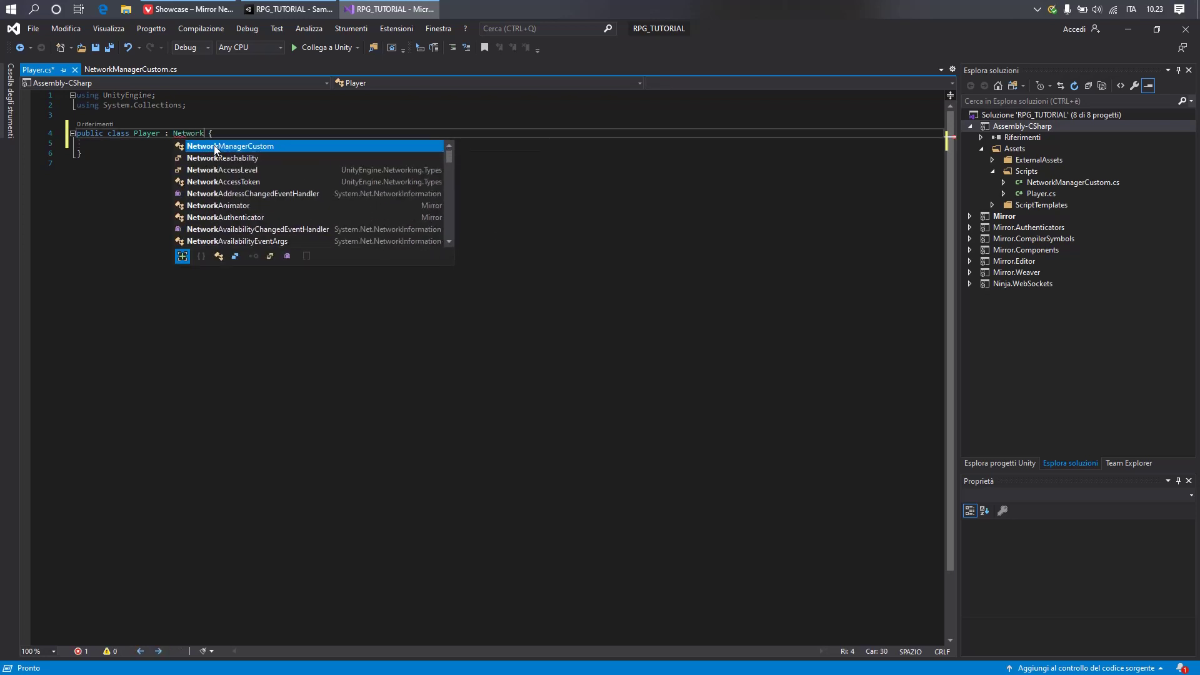
{"action": "type", "text": "Behaviour"}
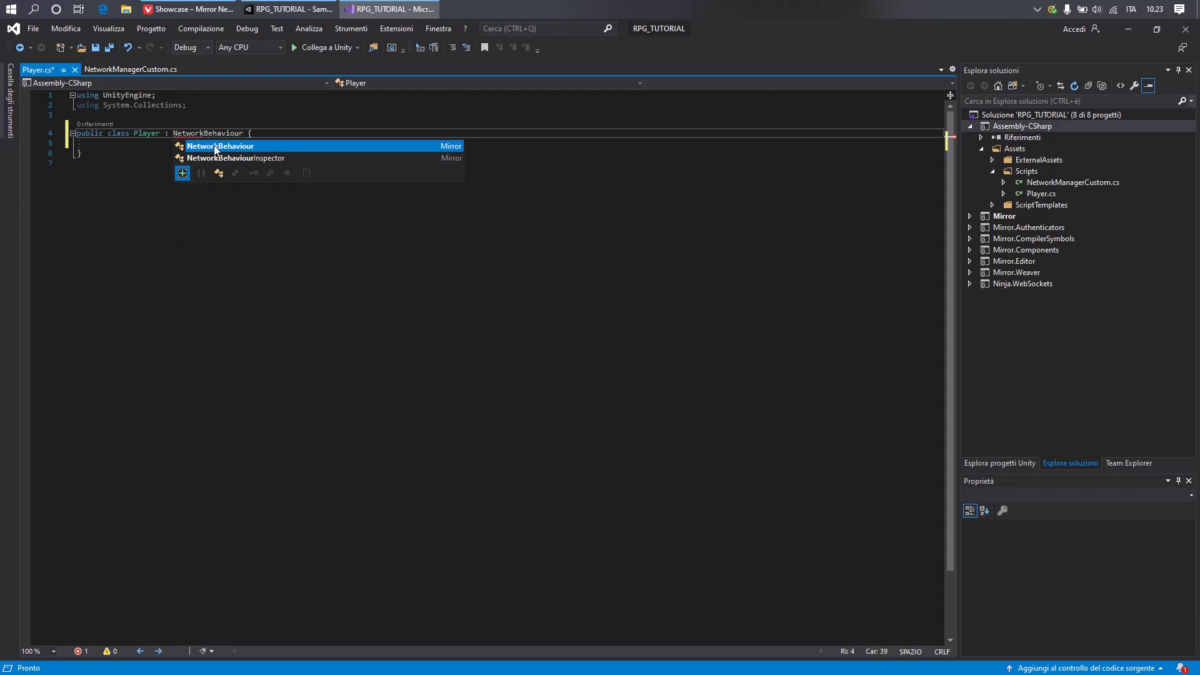
{"action": "key", "text": "Tab"}
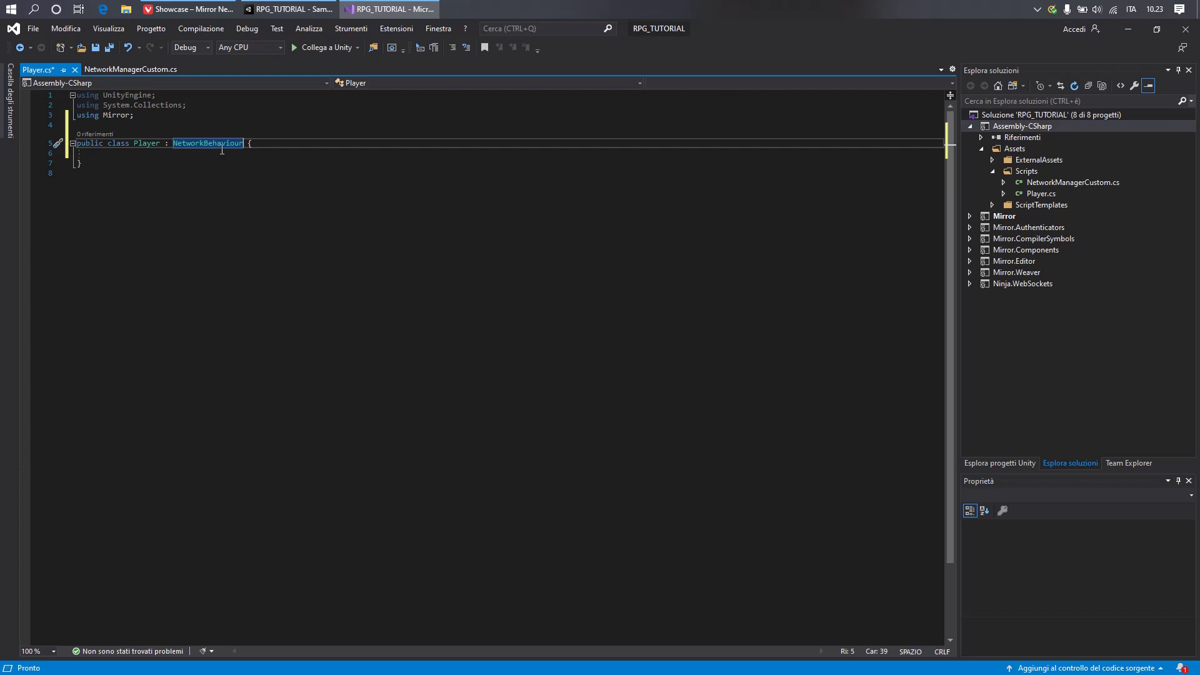
Insert an OnStartAuthority override inside the Player class
{"action": "left_click", "coordinate": [227, 153]}
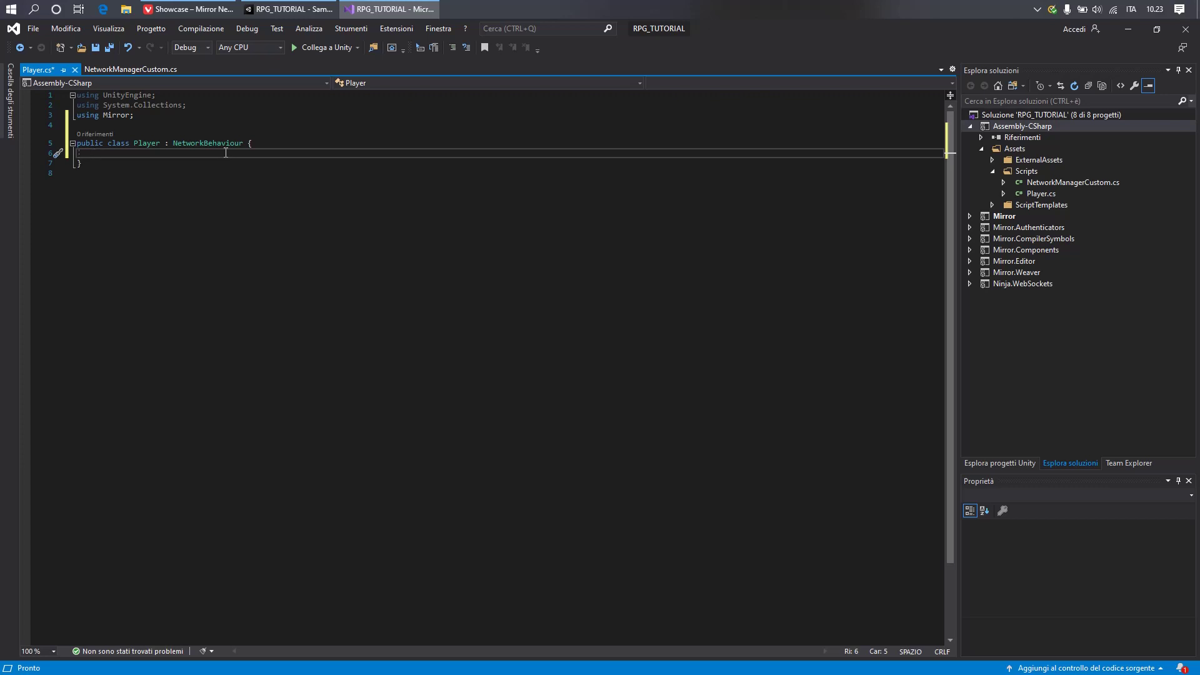
{"action": "type", "text": "overr"}
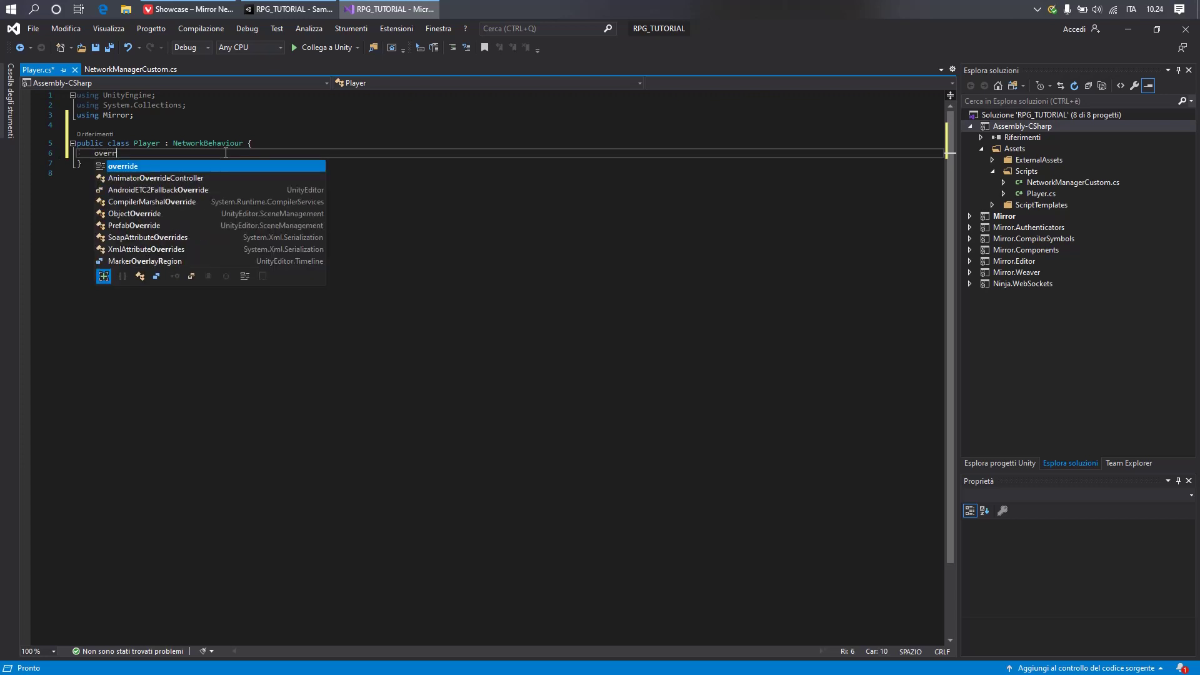
{"action": "type", "text": "ide OnSta"}
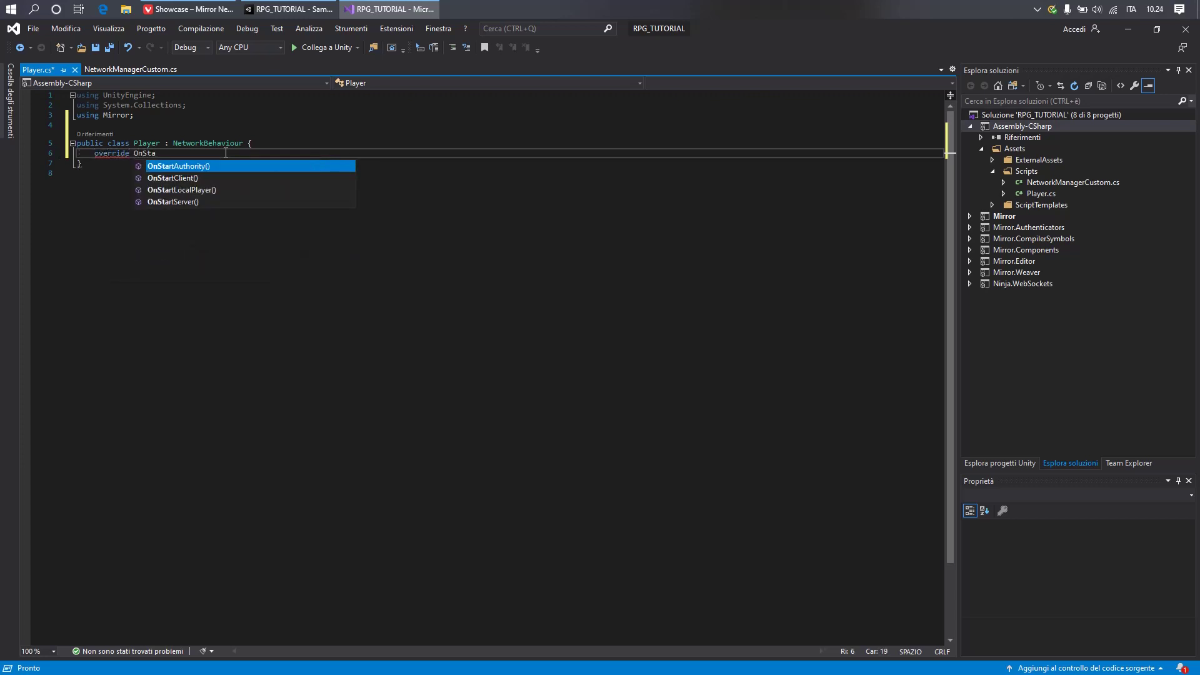
{"action": "key", "text": "Return"}
{"action": "key", "text": "Down"}
{"action": "key", "text": "Return"}
{"action": "key", "text": "Return"}
{"action": "type", "text": "onStar"}
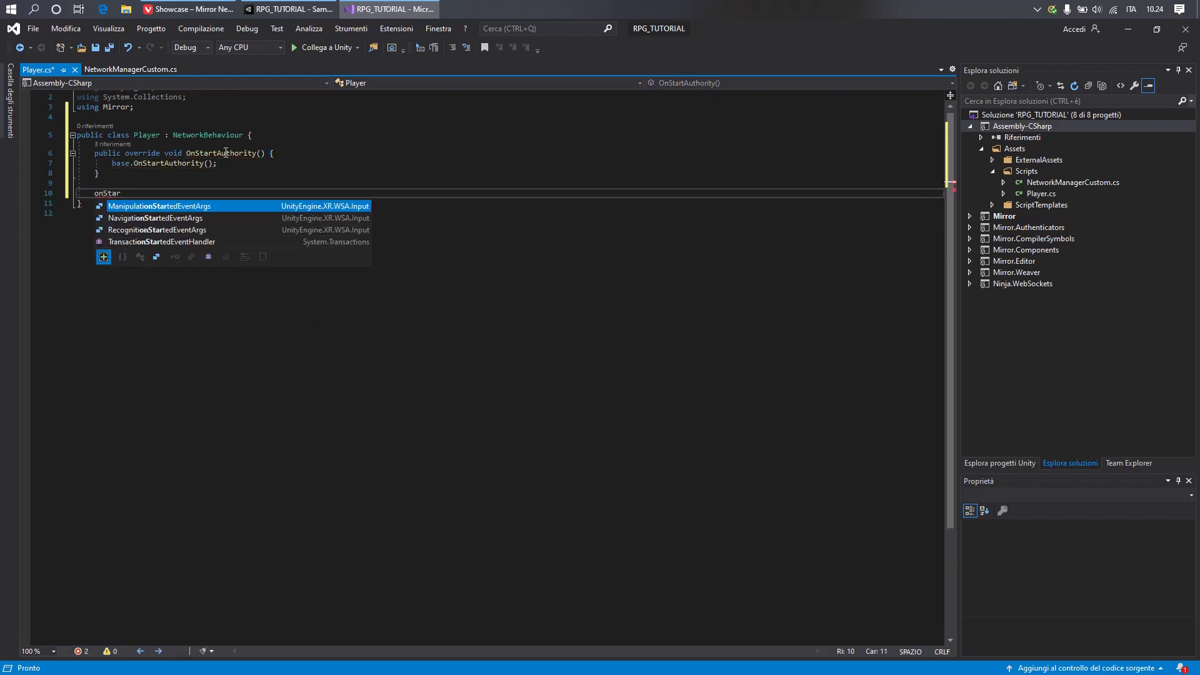
{"action": "key", "text": "BackSpace"}
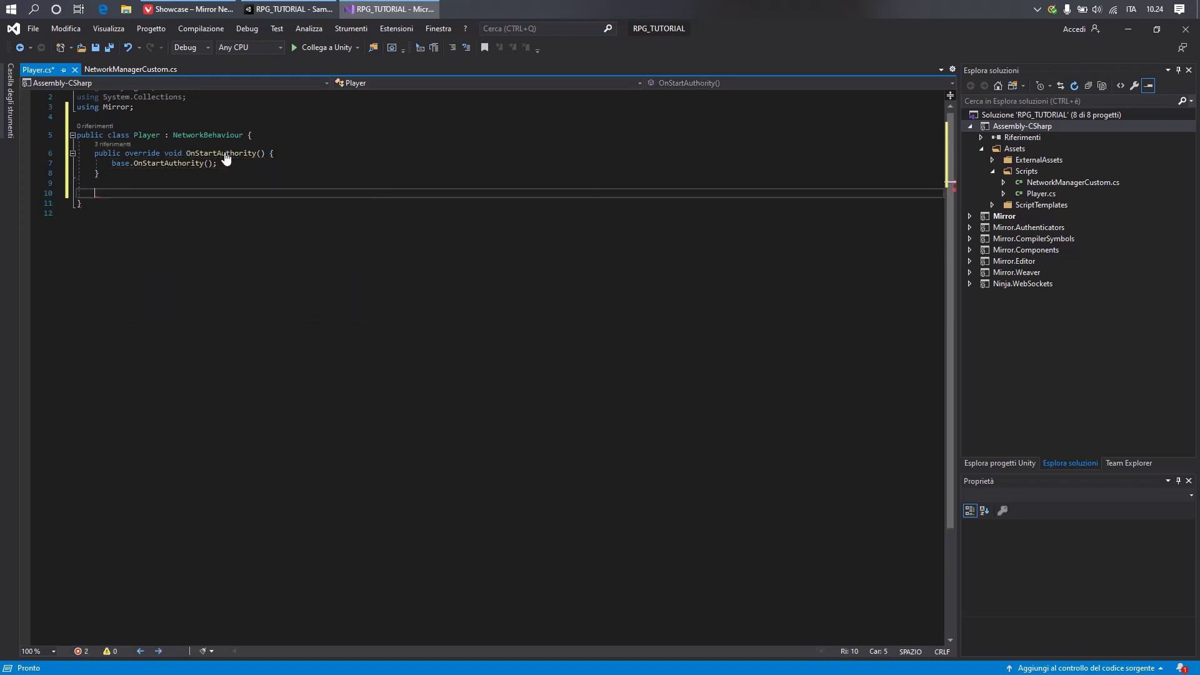
Remove the test override code, leaving an empty class, and save Player.cs
{"action": "type", "text": "override OnSt"}
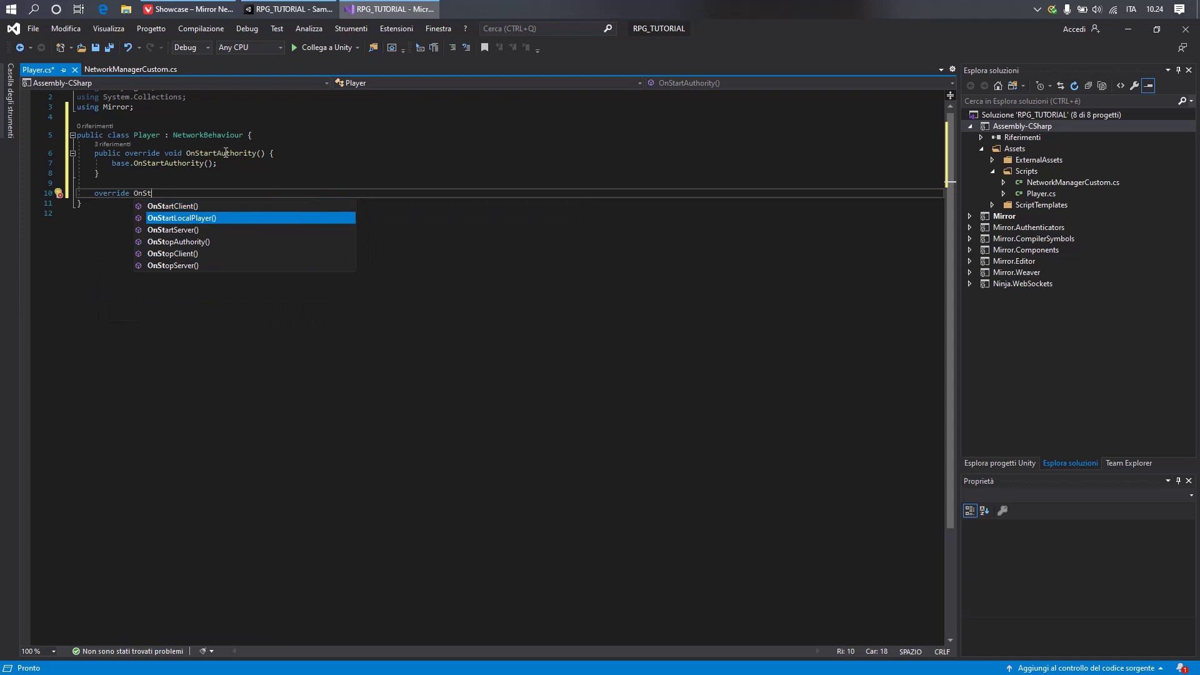
{"action": "key", "text": "Down"}
{"action": "key", "text": "Down"}
{"action": "key", "text": "Down"}
{"action": "key", "text": "Escape"}
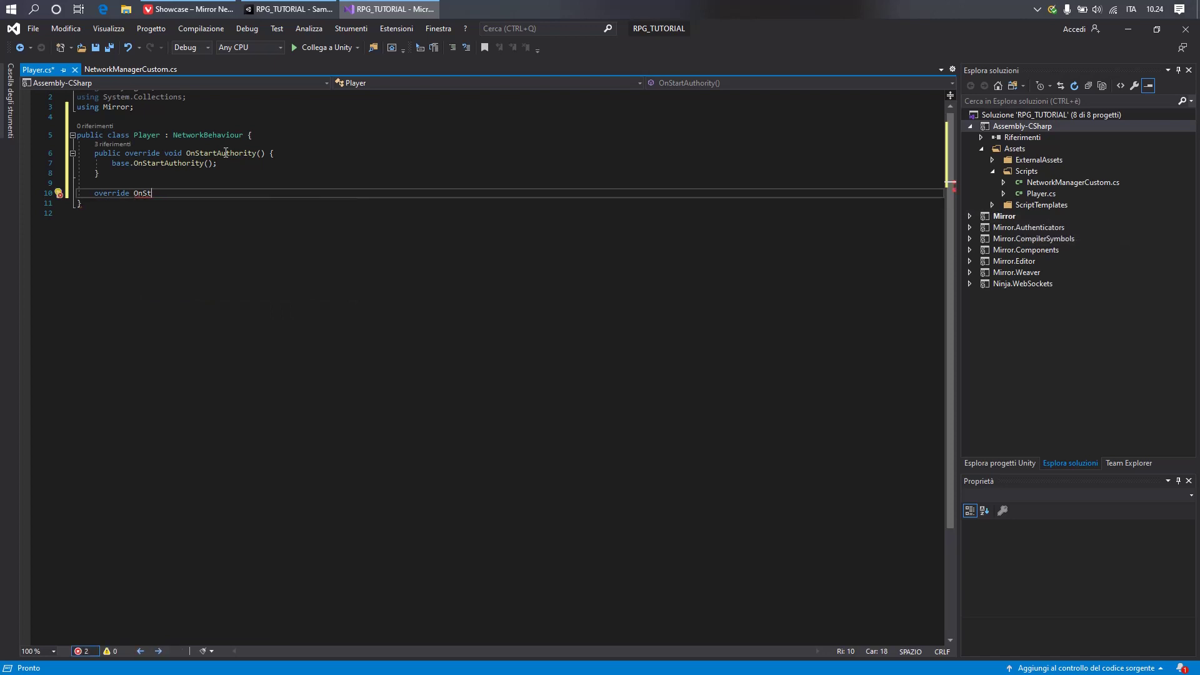
{"action": "key", "text": "shift+Home"}
{"action": "key", "text": "shift+Up"}
{"action": "key", "text": "shift+Up"}
{"action": "key", "text": "shift+Up"}
{"action": "key", "text": "shift+End"}
{"action": "key", "text": "Delete"}
{"action": "key", "text": "ctrl+s"}
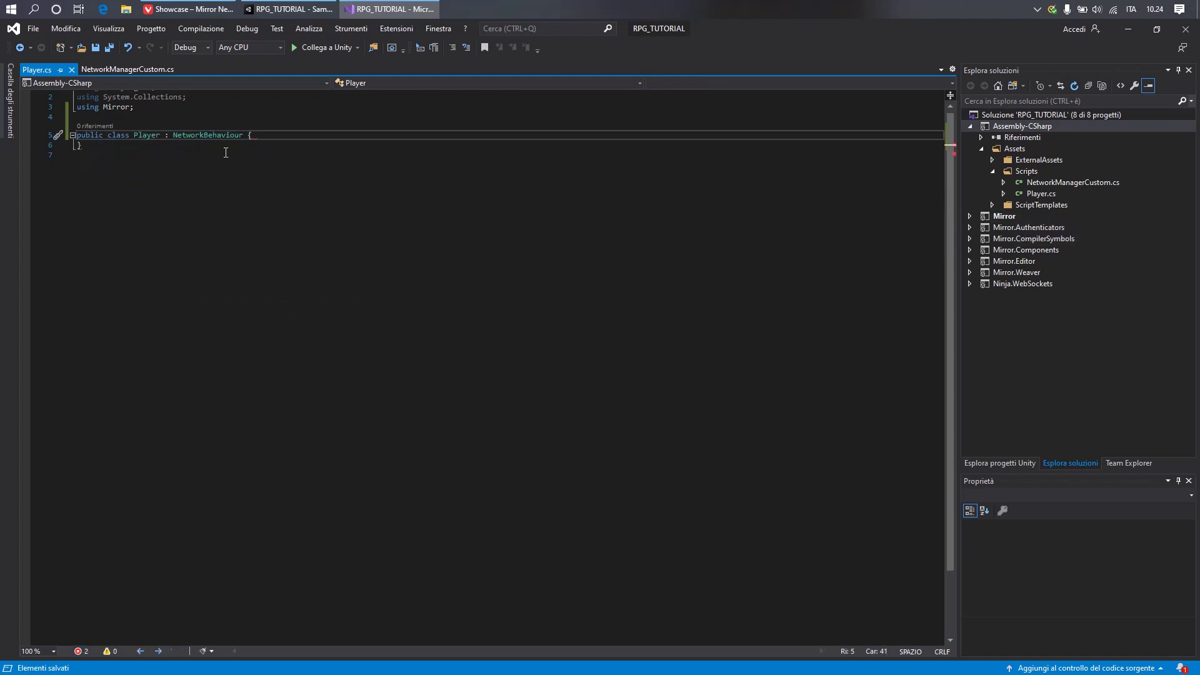
{"action": "left_click", "coordinate": [289, 9]}
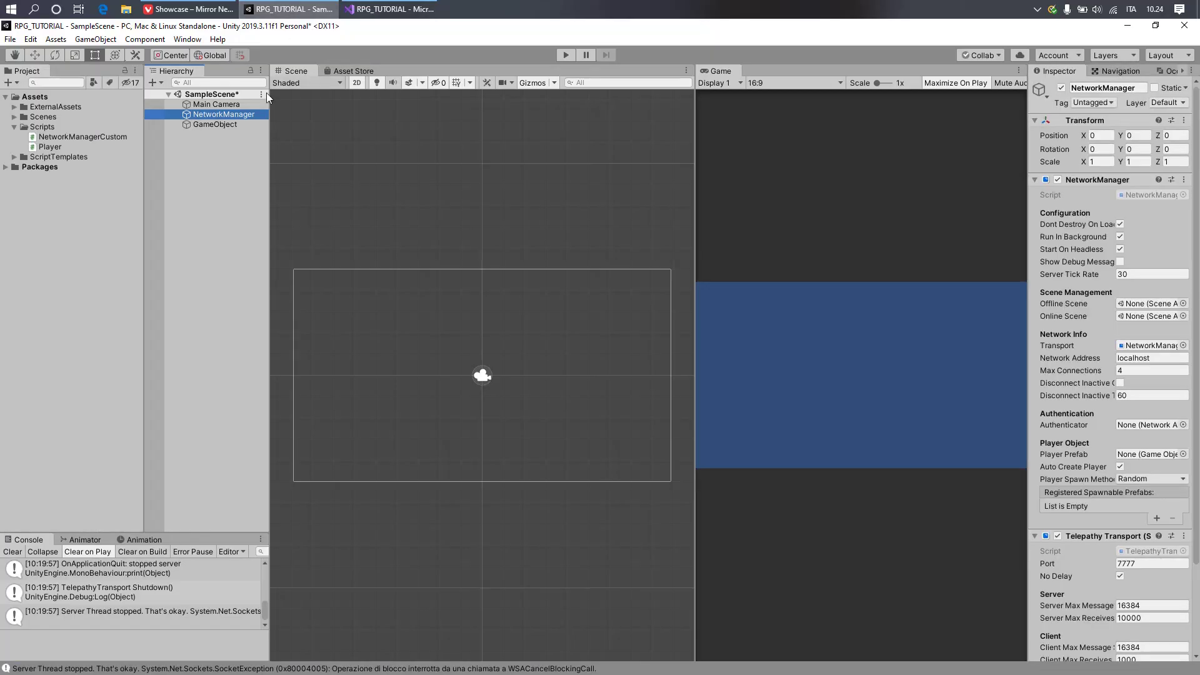
Add a Quad as a child of GameObject
{"action": "right_click", "coordinate": [216, 124]}
{"action": "mouse_move", "coordinate": [300, 258]}
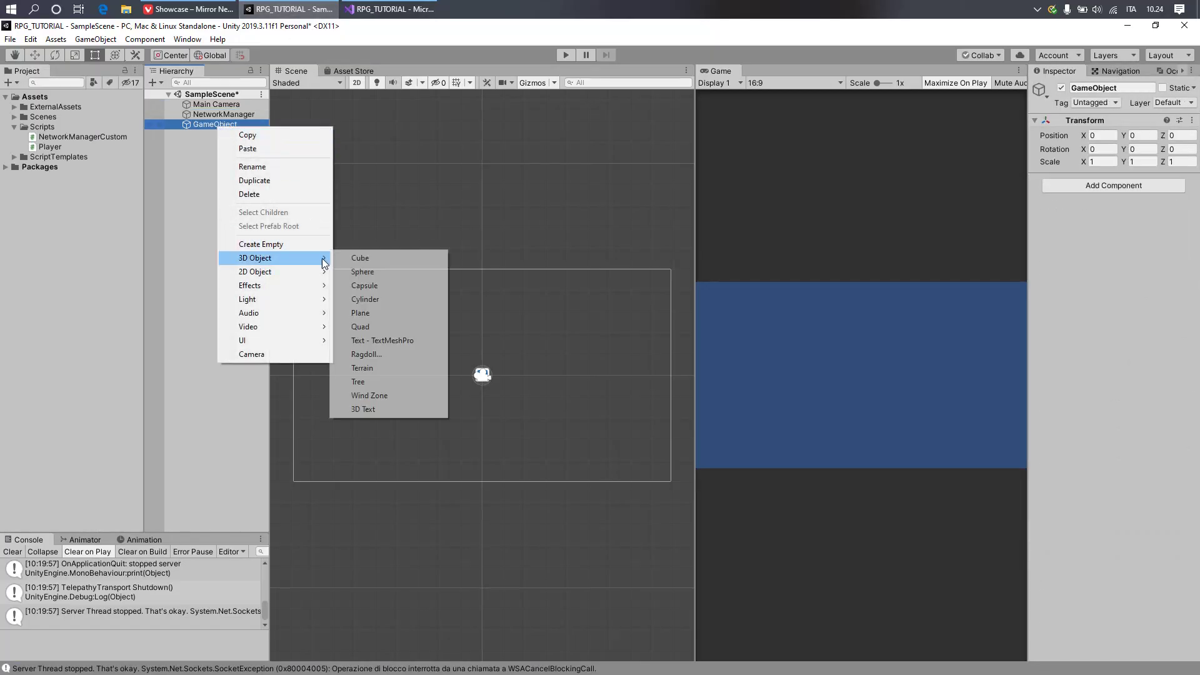
{"action": "left_click", "coordinate": [371, 325]}
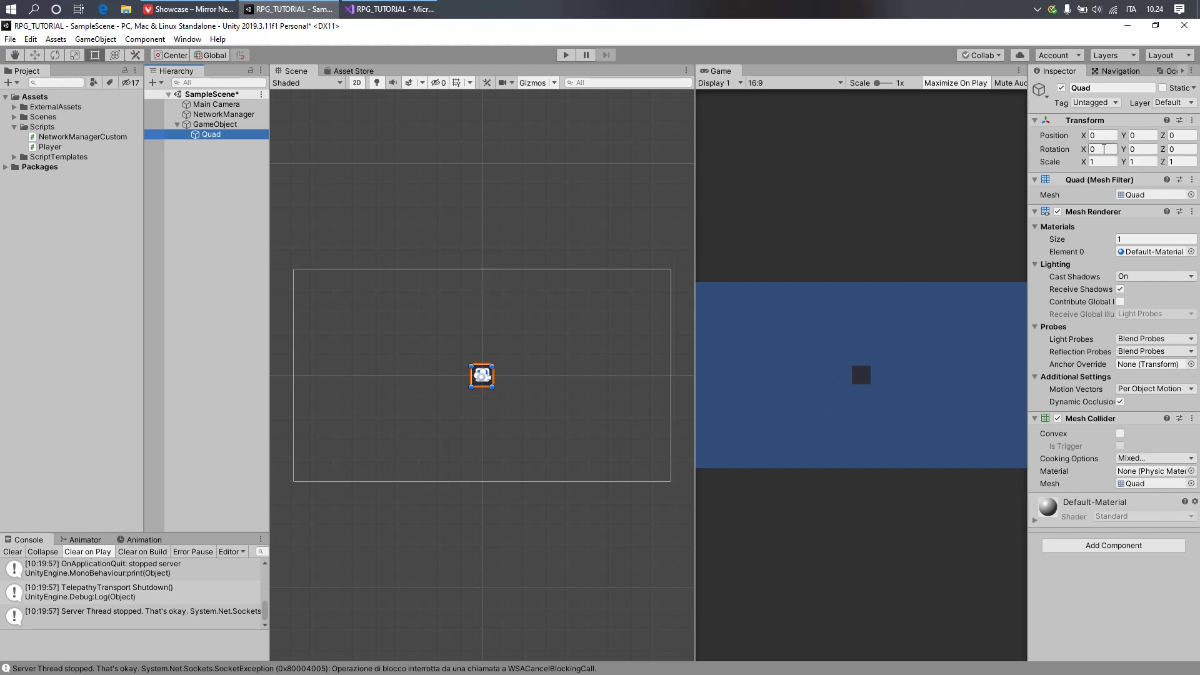
Attach the Player script to GameObject and begin renaming it
{"action": "left_click", "coordinate": [246, 125]}
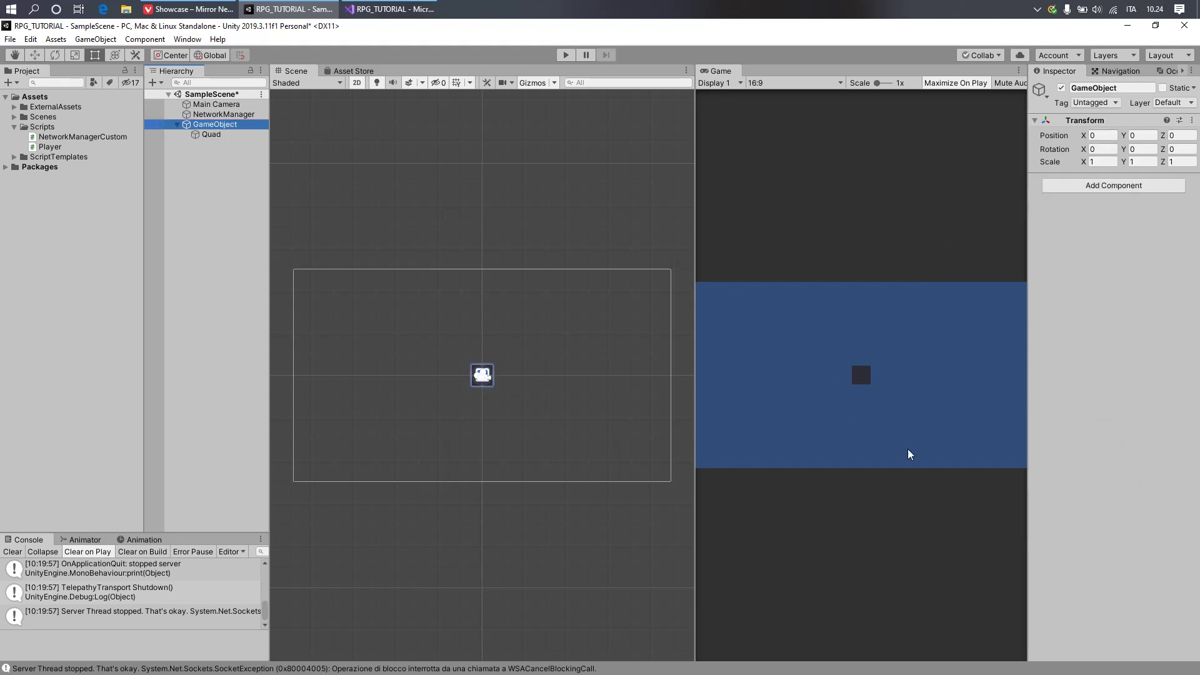
{"action": "left_click", "coordinate": [1093, 185]}
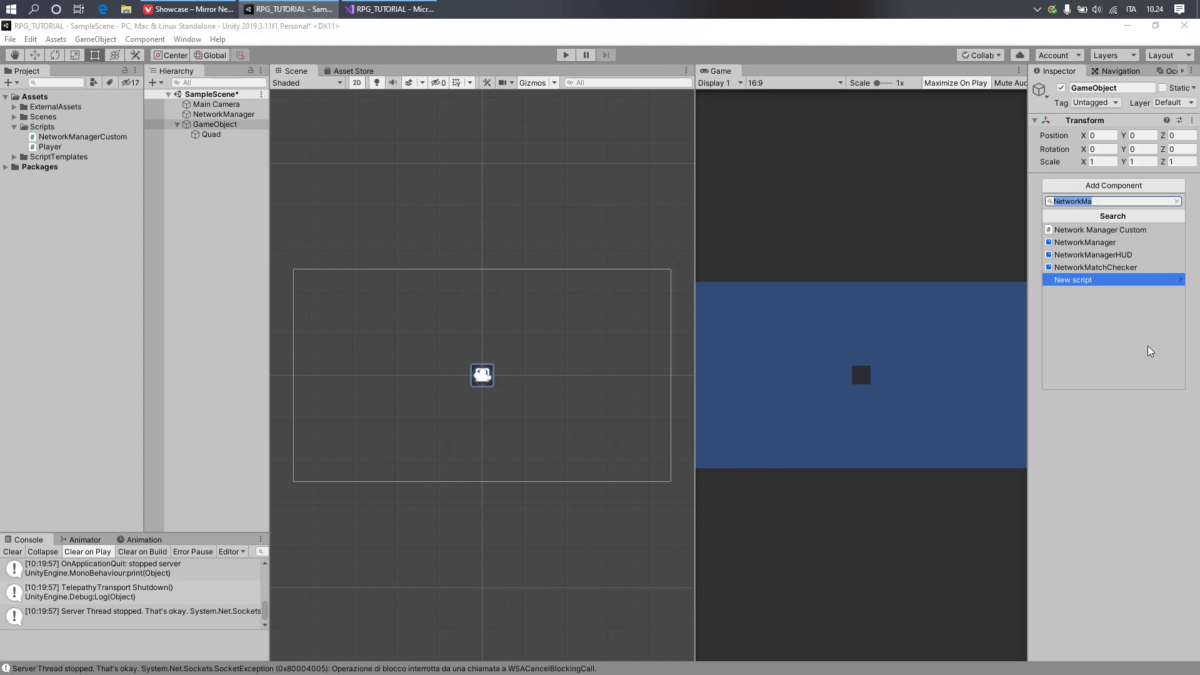
{"action": "type", "text": "Pla"}
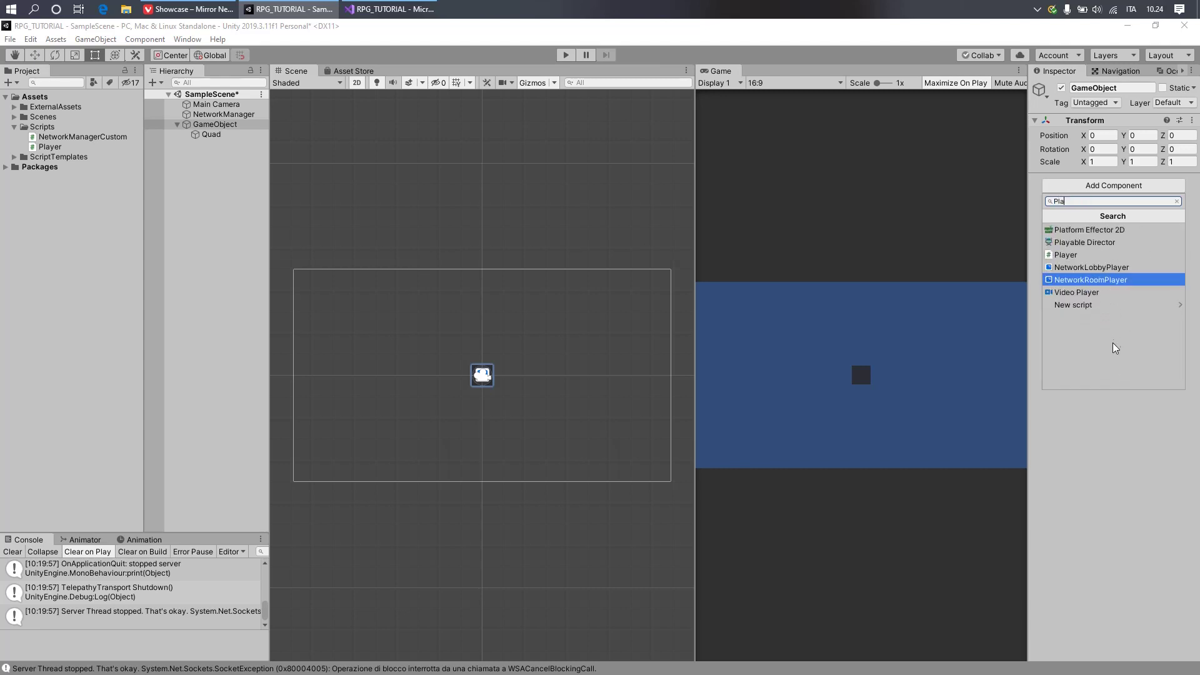
{"action": "key", "text": "Up"}
{"action": "key", "text": "Up"}
{"action": "key", "text": "Return"}
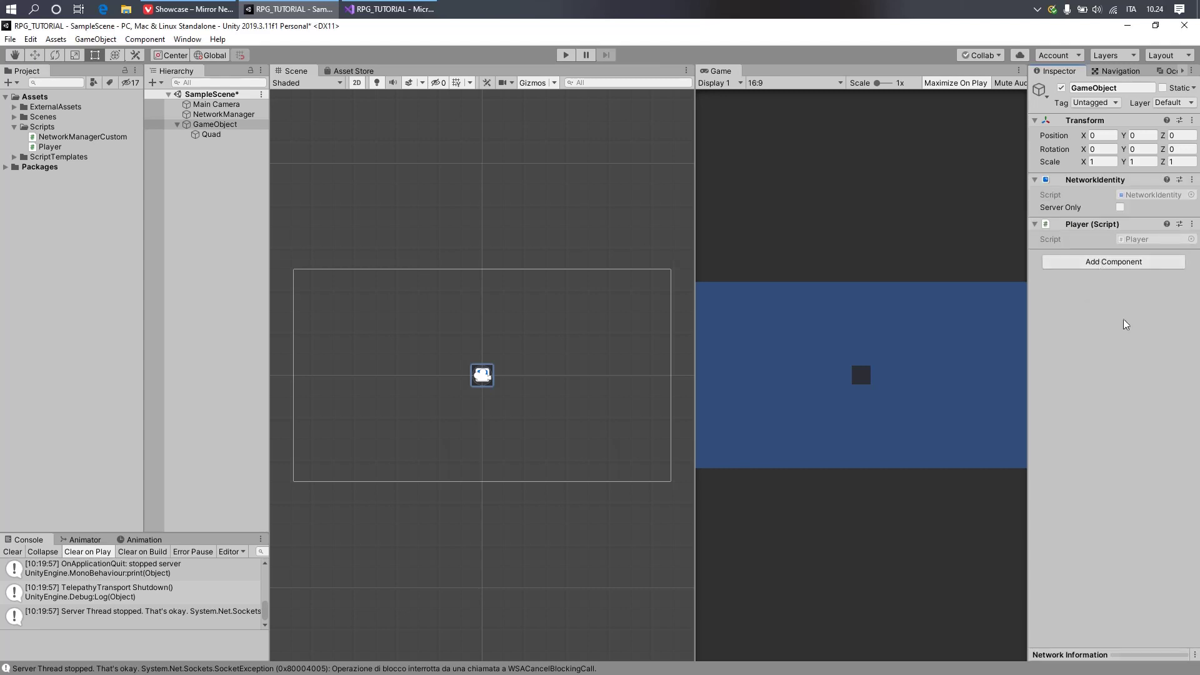
{"action": "left_click", "coordinate": [213, 115]}
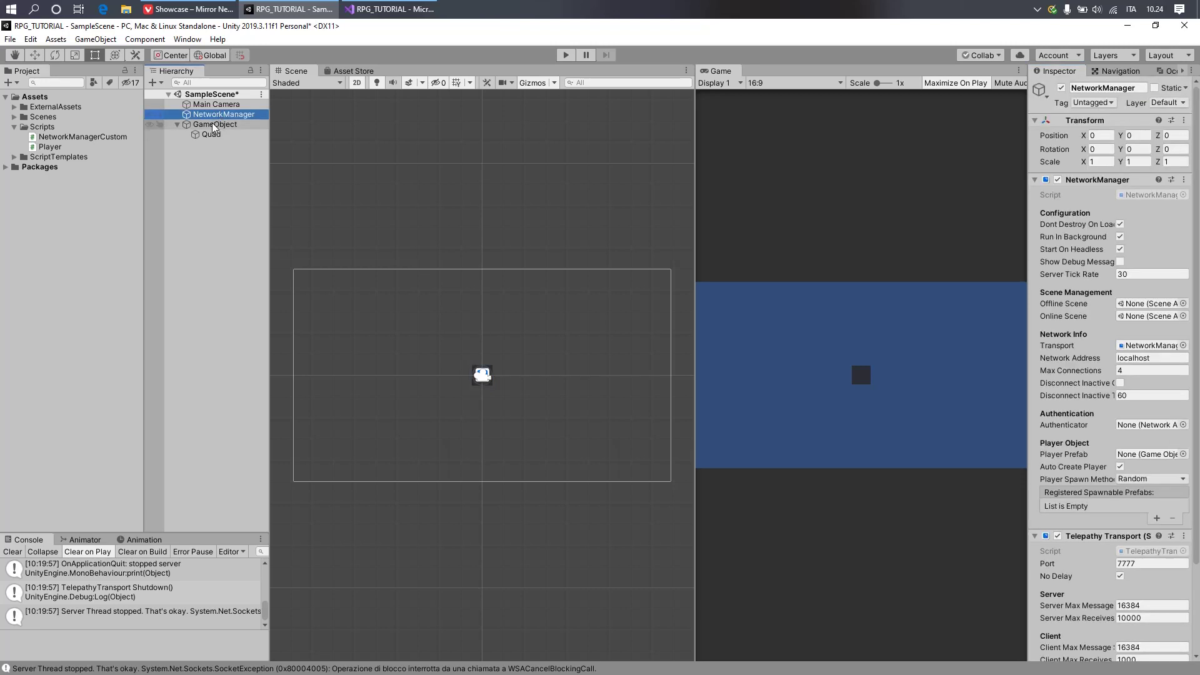
{"action": "left_click", "coordinate": [178, 124]}
{"action": "left_click", "coordinate": [213, 124]}
{"action": "key", "text": "F2"}
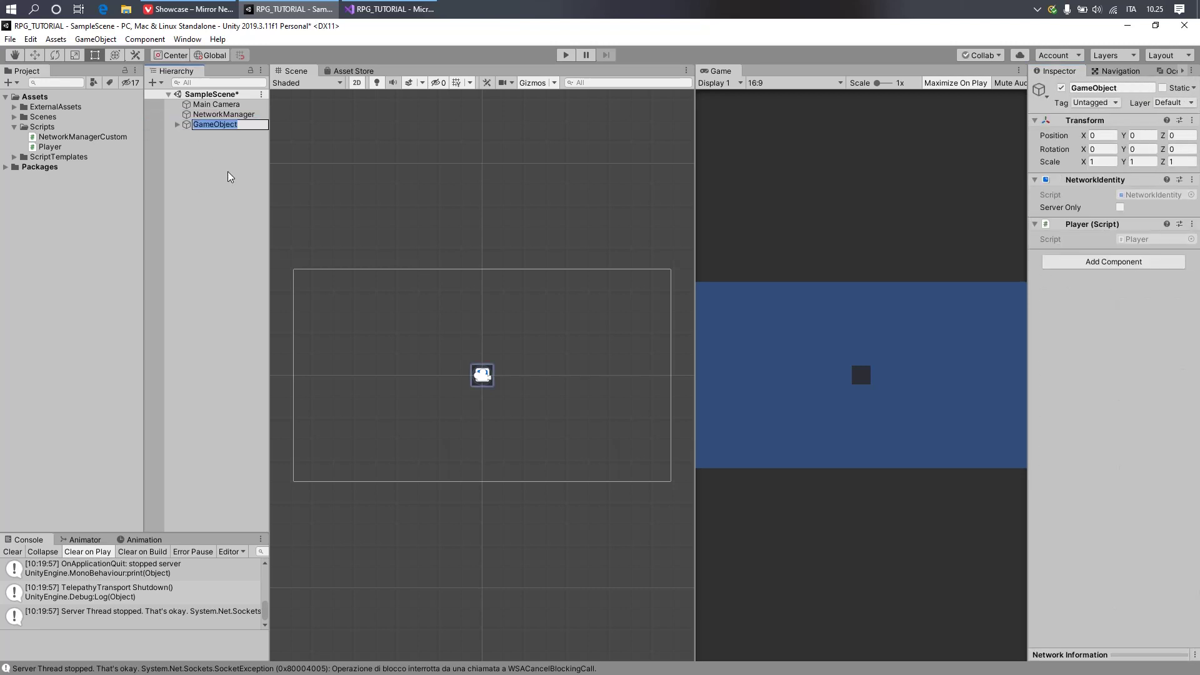
Finish renaming the object to Player and create a Prefab folder in Assets
{"action": "type", "text": "Player"}
{"action": "left_click", "coordinate": [35, 96]}
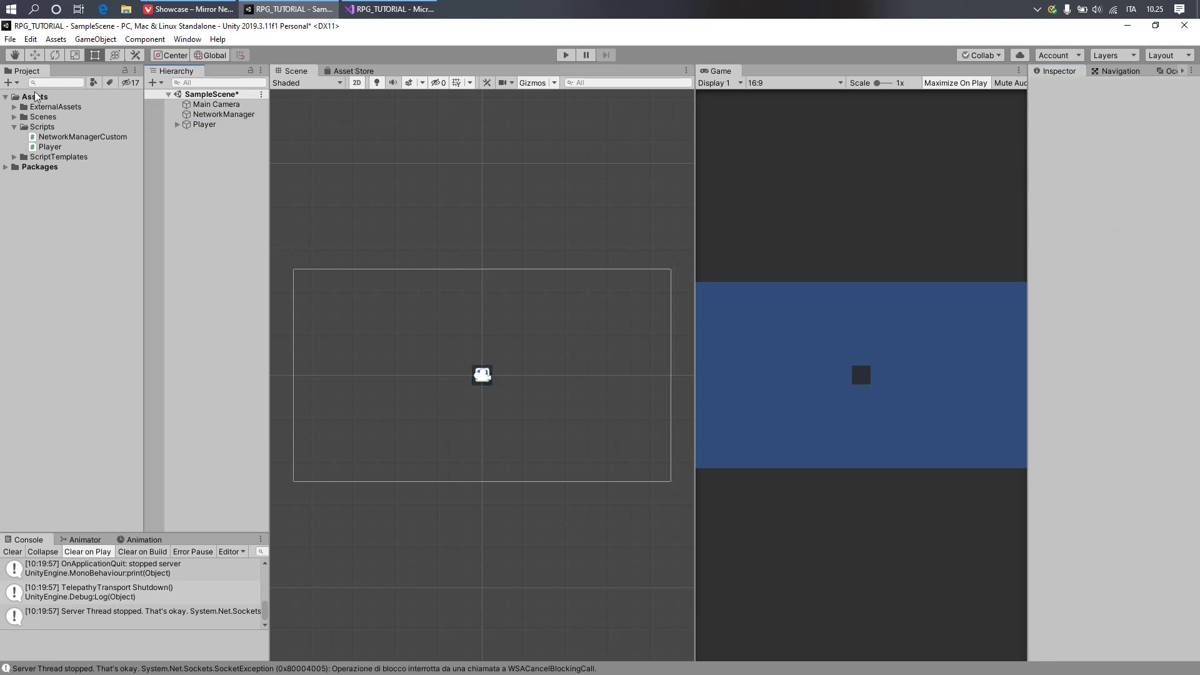
{"action": "right_click", "coordinate": [35, 96]}
{"action": "mouse_move", "coordinate": [187, 100]}
{"action": "left_click", "coordinate": [254, 101]}
{"action": "type", "text": "Prefab"}
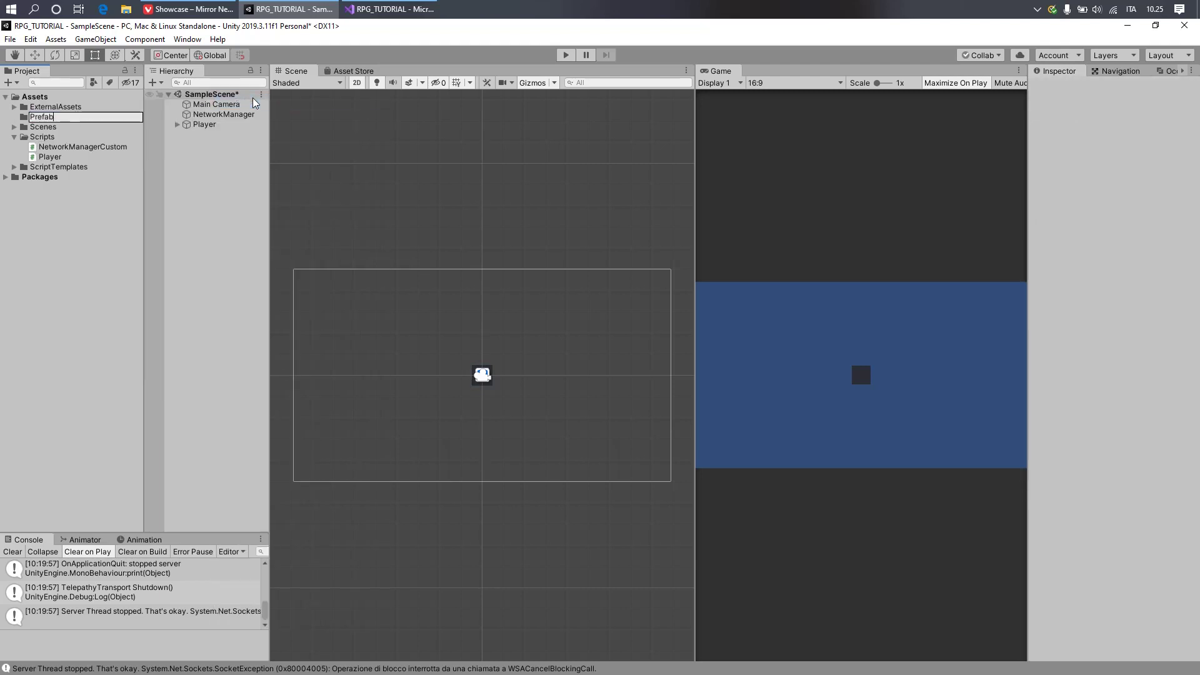
{"action": "key", "text": "Return"}
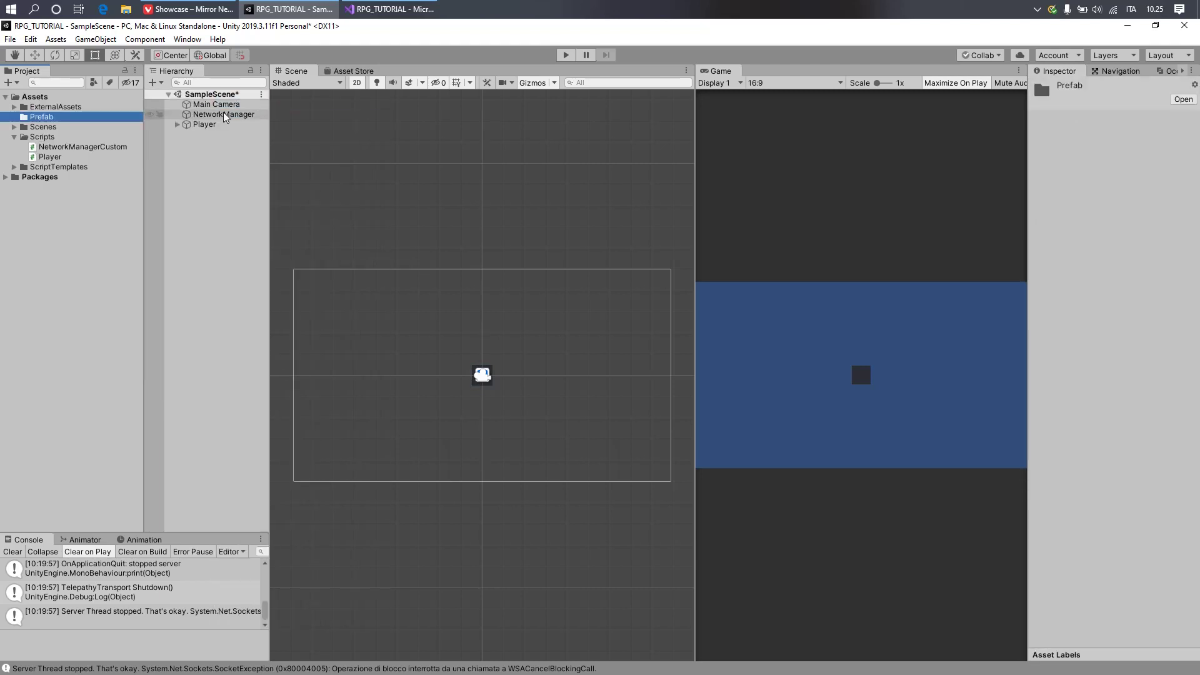
Remove the NetworkManagerHUD, NetworkManager and Telepathy Transport components from NetworkManager
{"action": "left_click", "coordinate": [223, 114]}
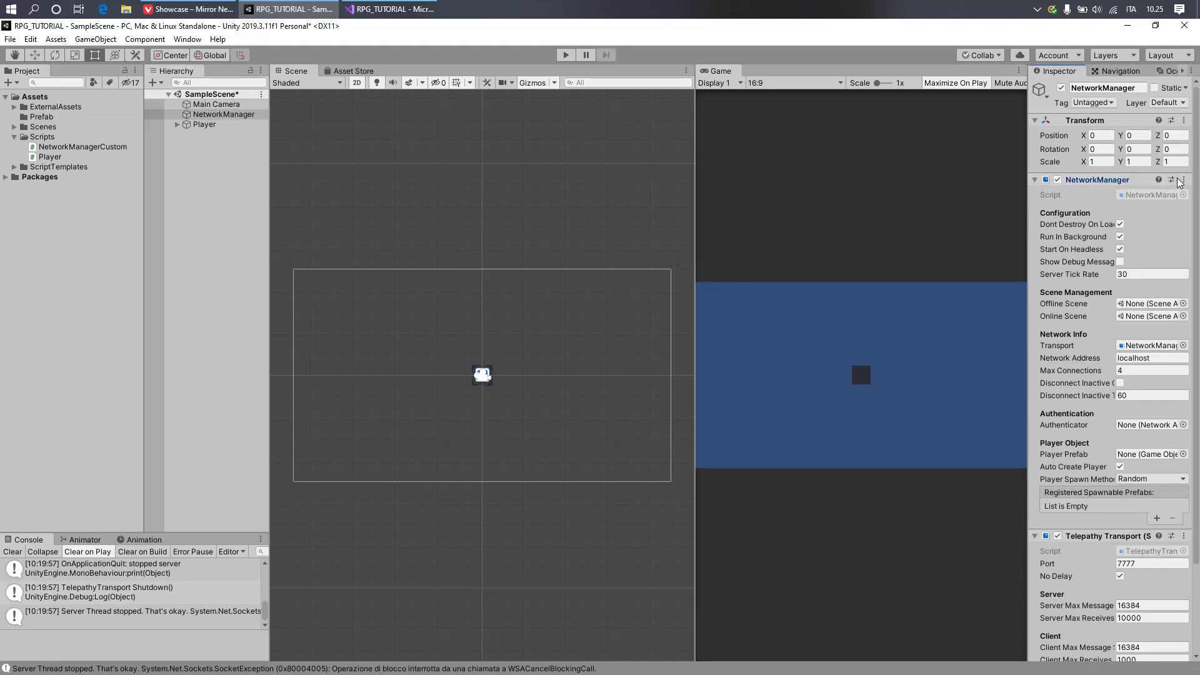
{"action": "left_click", "coordinate": [1112, 179]}
{"action": "left_click", "coordinate": [1192, 179]}
{"action": "left_click", "coordinate": [1173, 239]}
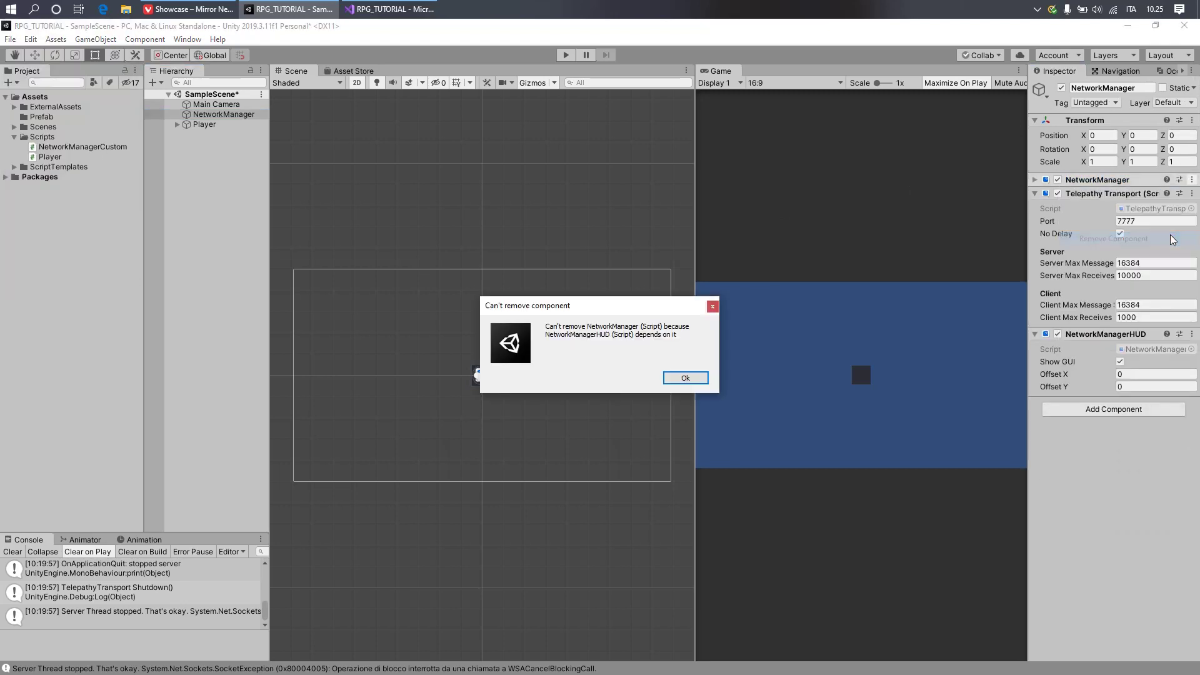
{"action": "left_click", "coordinate": [686, 377]}
{"action": "left_click", "coordinate": [1191, 335]}
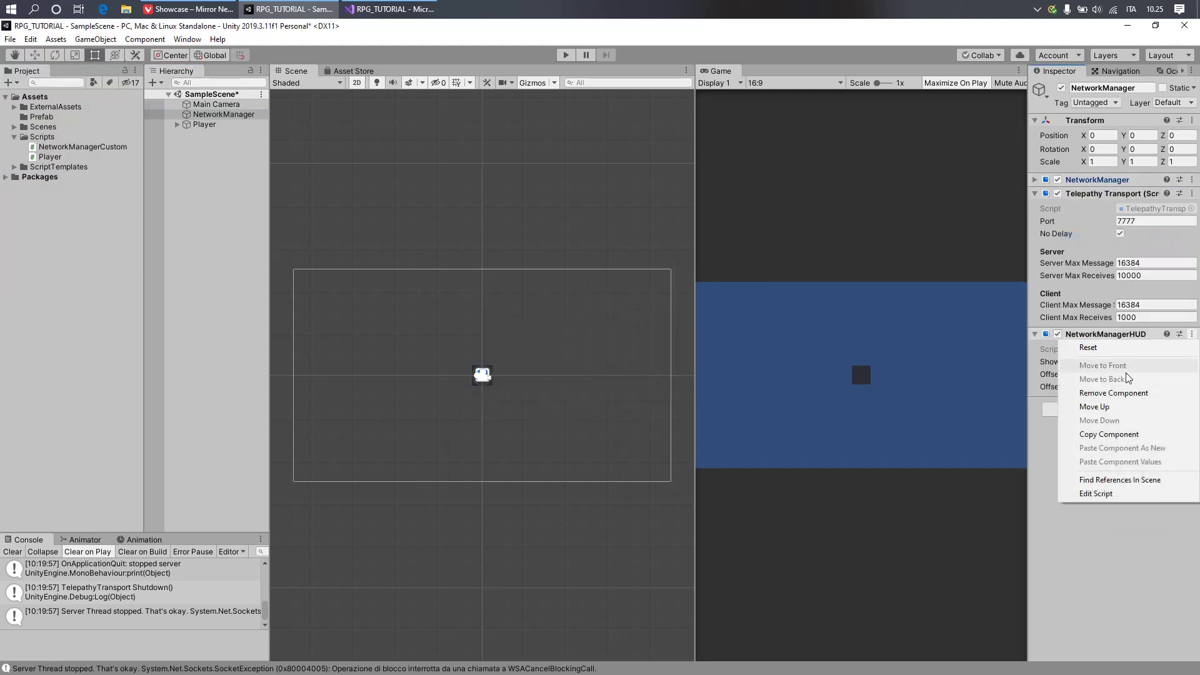
{"action": "left_click", "coordinate": [1100, 367]}
{"action": "left_click", "coordinate": [1191, 180]}
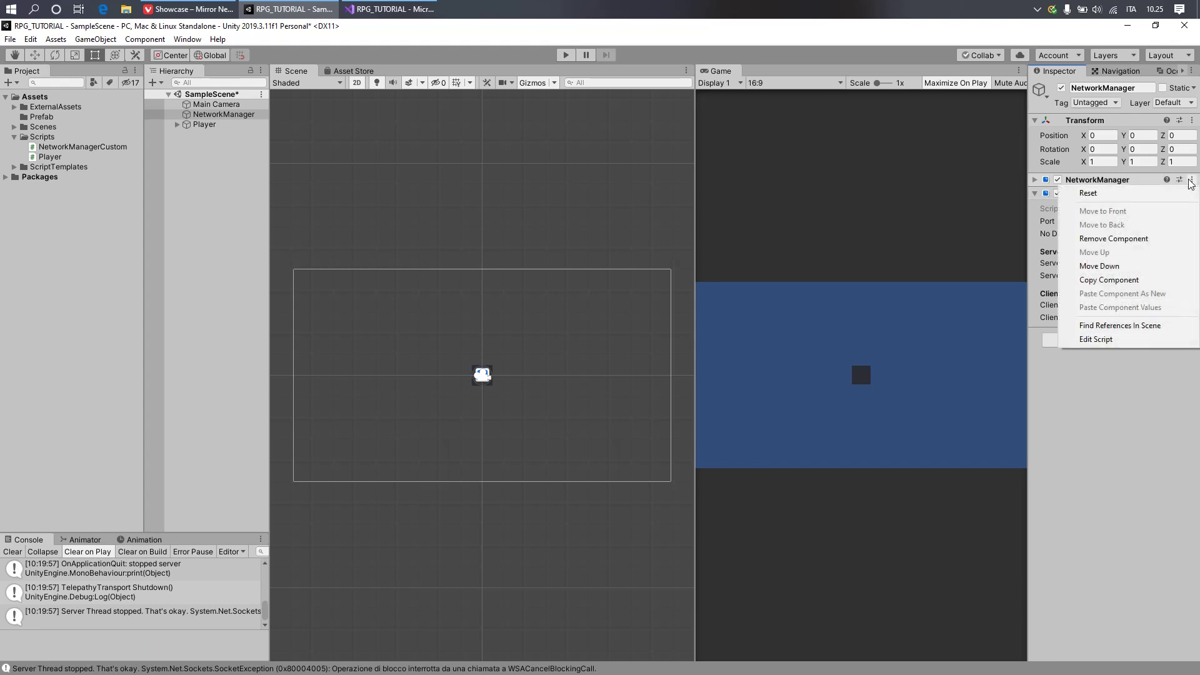
{"action": "left_click", "coordinate": [1171, 238]}
{"action": "left_click", "coordinate": [1192, 180]}
{"action": "left_click", "coordinate": [1114, 239]}
Add Network Manager Custom and NetworkManagerHUD components to the NetworkManager object
{"action": "left_click", "coordinate": [1103, 186]}
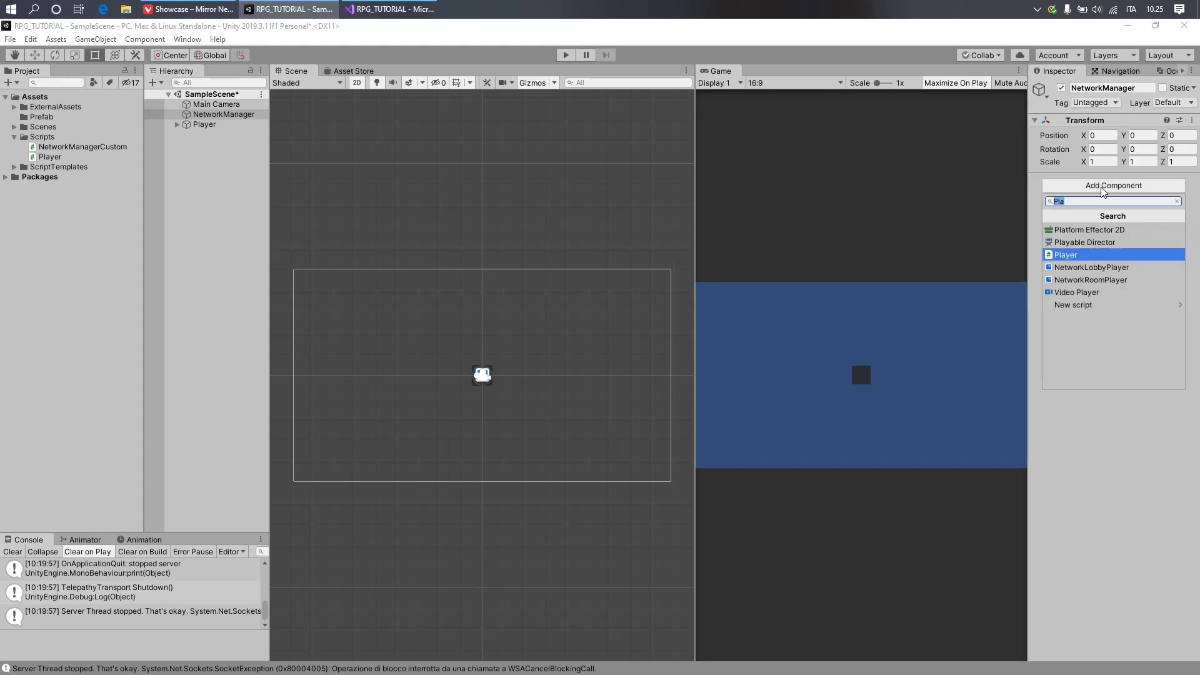
{"action": "type", "text": "Netow"}
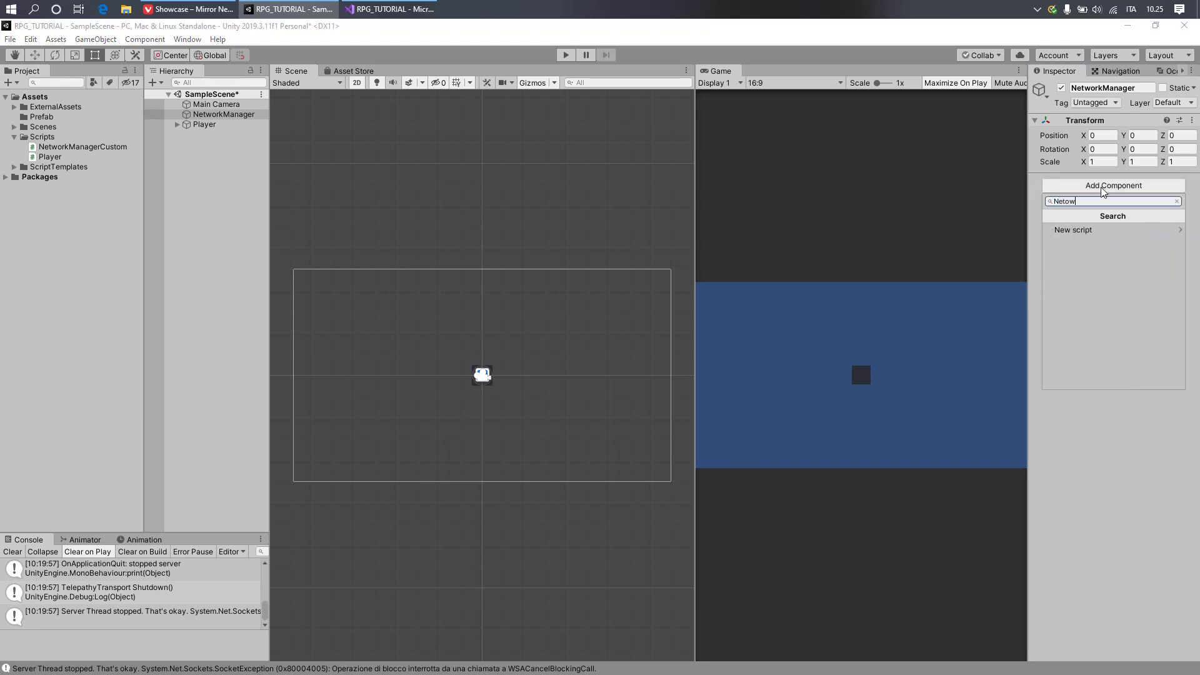
{"action": "key", "text": "Up"}
{"action": "key", "text": "Up"}
{"action": "key", "text": "Return"}
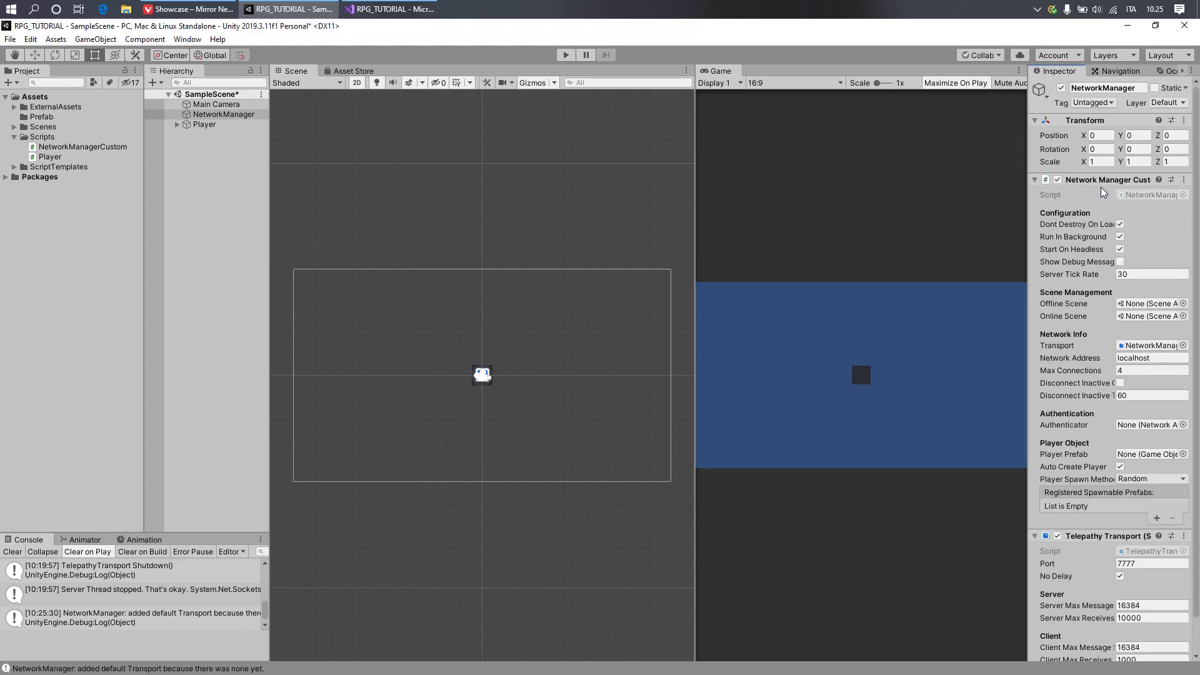
{"action": "scroll", "coordinate": [1116, 625], "scroll_direction": "down", "scroll_amount": 2}
{"action": "left_click", "coordinate": [1118, 650]}
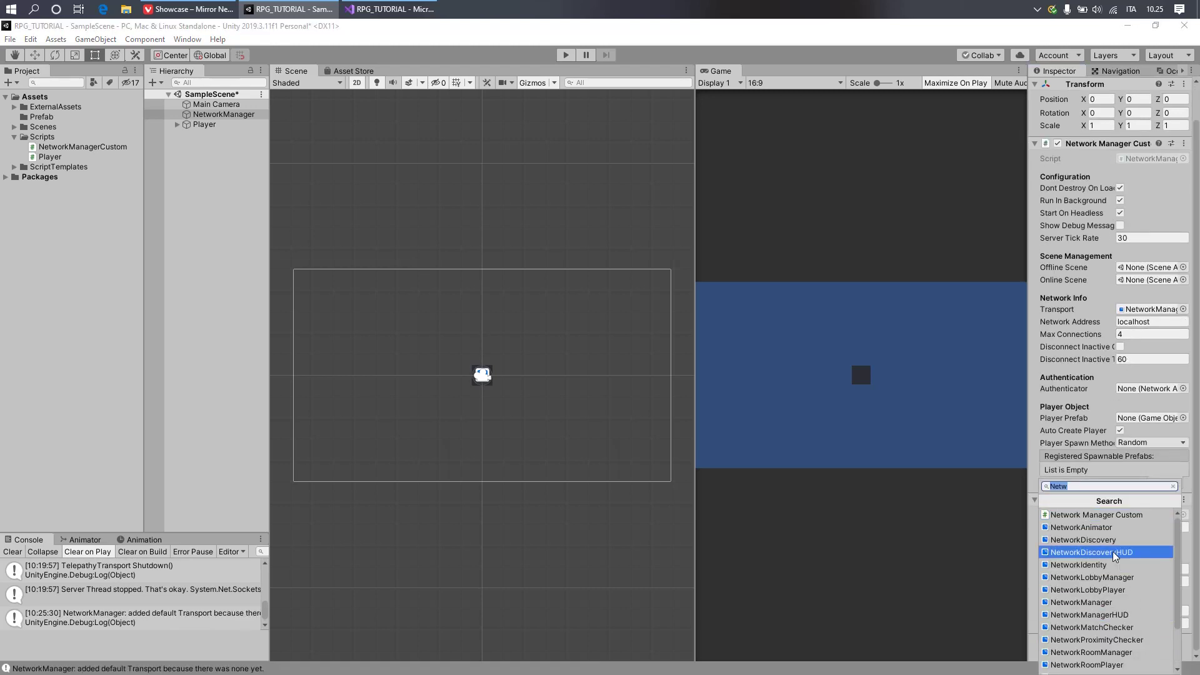
{"action": "left_click", "coordinate": [1110, 615]}
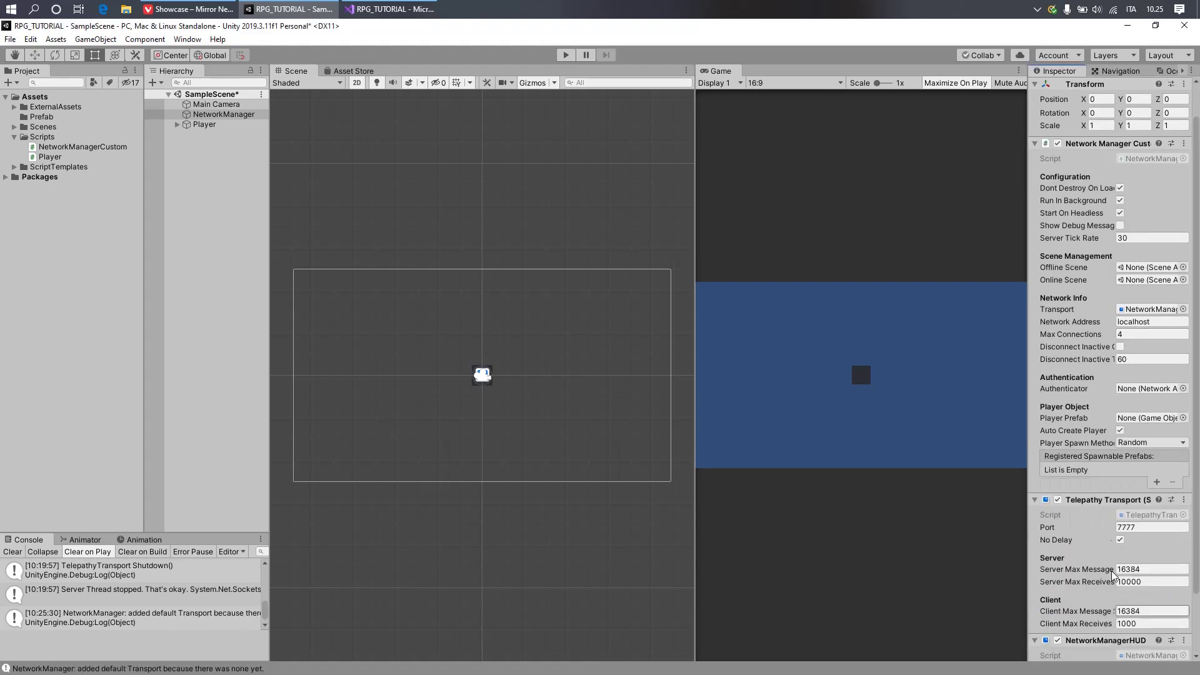
{"action": "left_click", "coordinate": [216, 159]}
{"action": "left_click", "coordinate": [218, 119]}
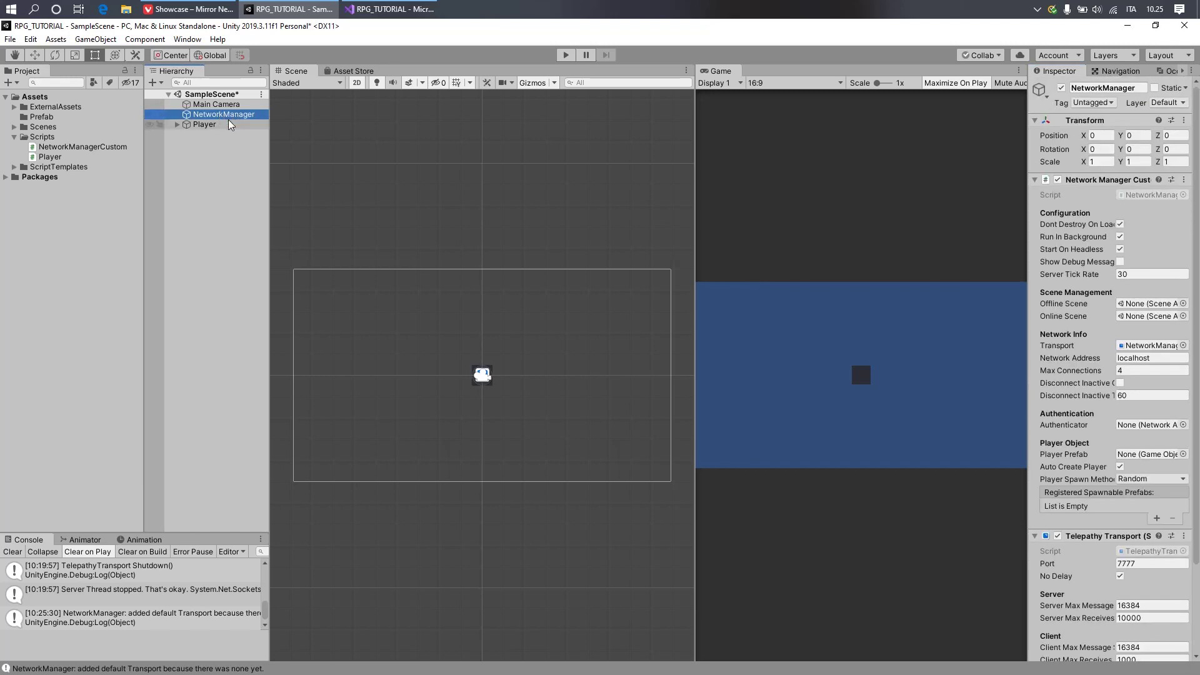
Turn NetworkManager and Player into prefabs inside the Prefab folder
{"action": "left_click_drag", "start_coordinate": [218, 119], "coordinate": [49, 122]}
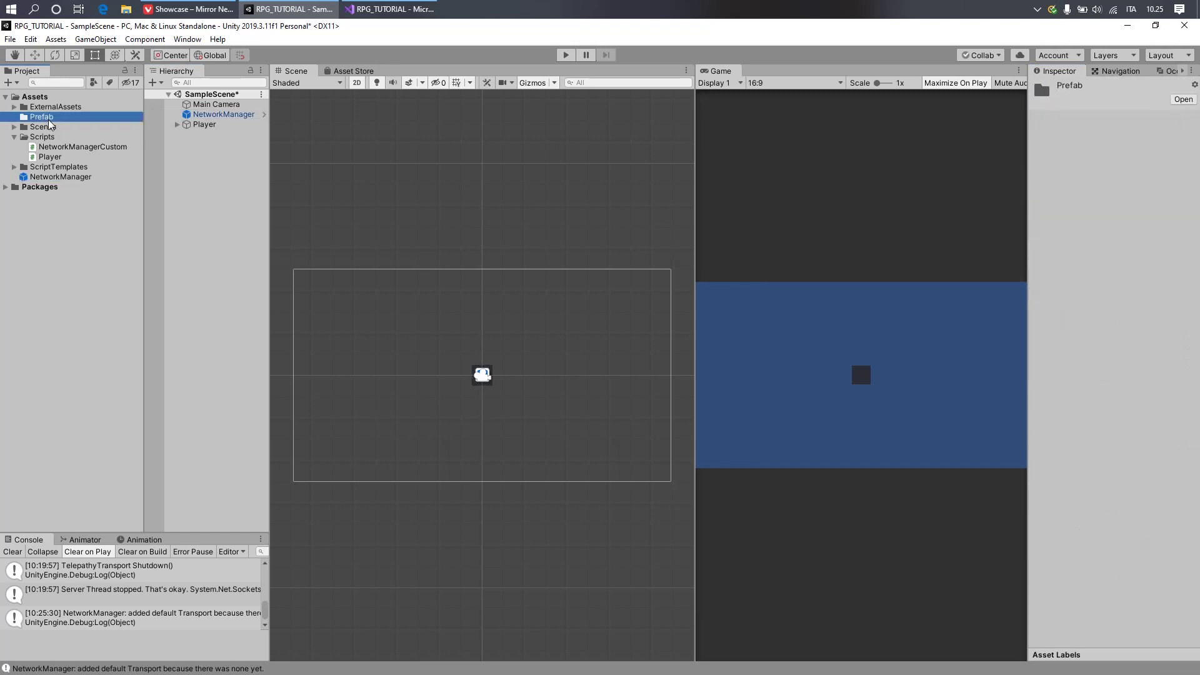
{"action": "left_click_drag", "start_coordinate": [53, 177], "coordinate": [56, 117]}
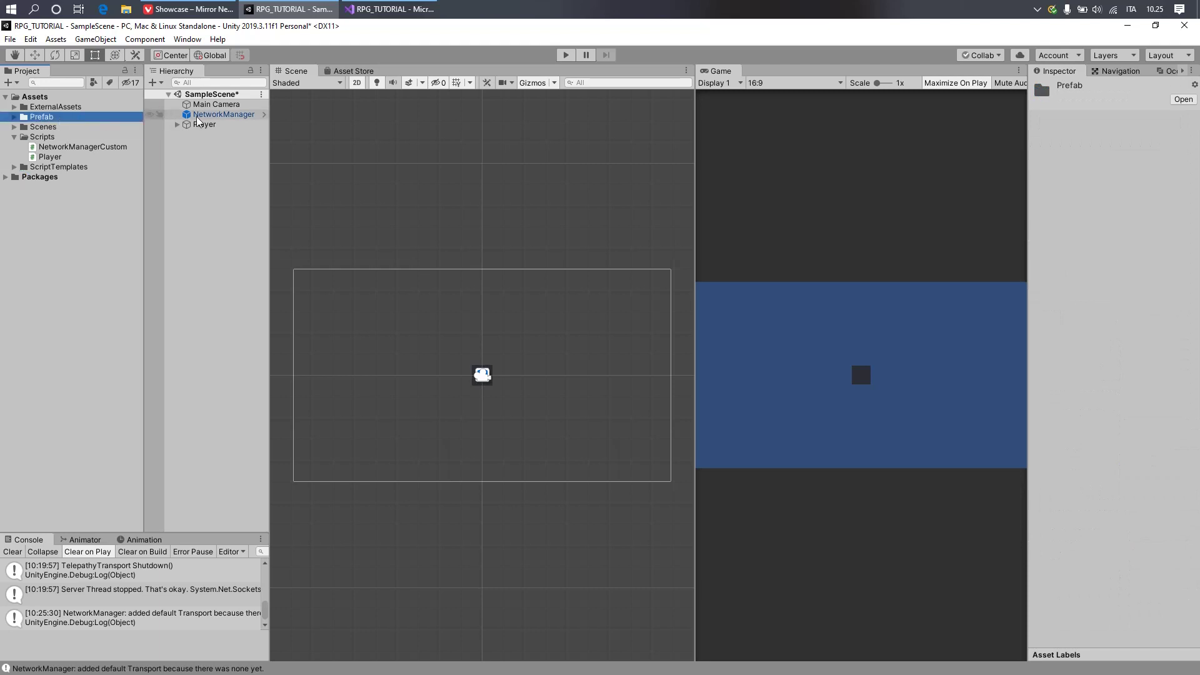
{"action": "left_click_drag", "start_coordinate": [214, 128], "coordinate": [41, 117]}
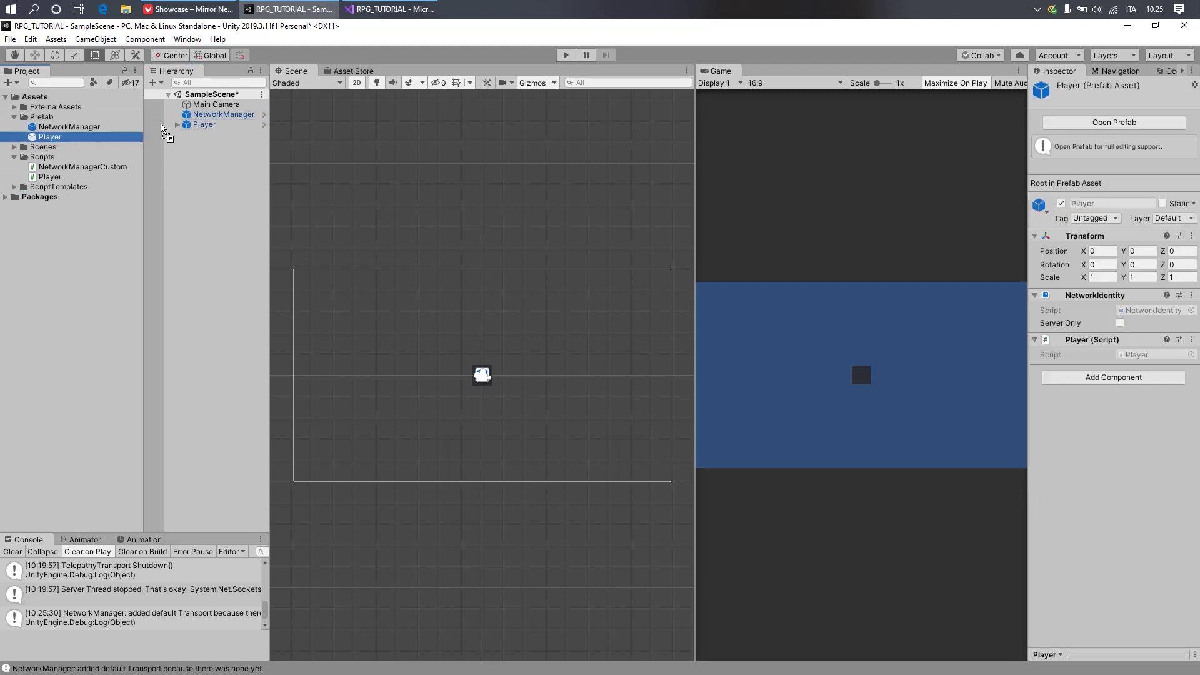
Delete Player from the scene and assign its prefab as NetworkManagerCustom's Player Prefab
{"action": "left_click", "coordinate": [205, 125]}
{"action": "key", "text": "Delete"}
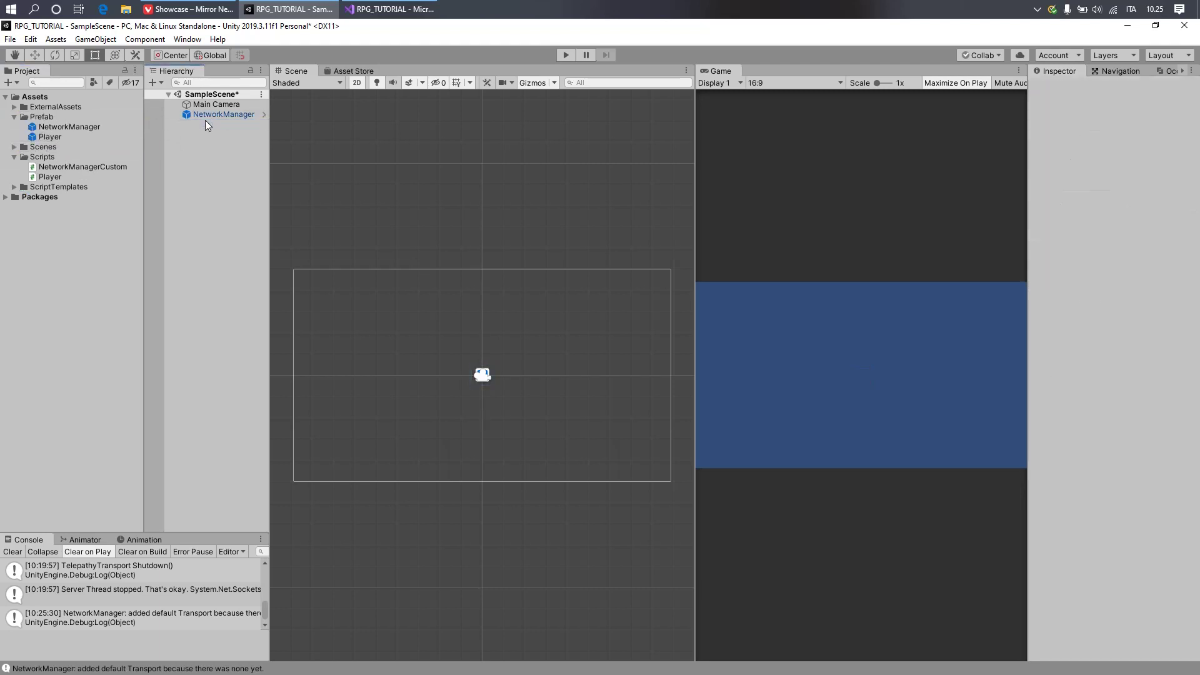
{"action": "left_click", "coordinate": [209, 115]}
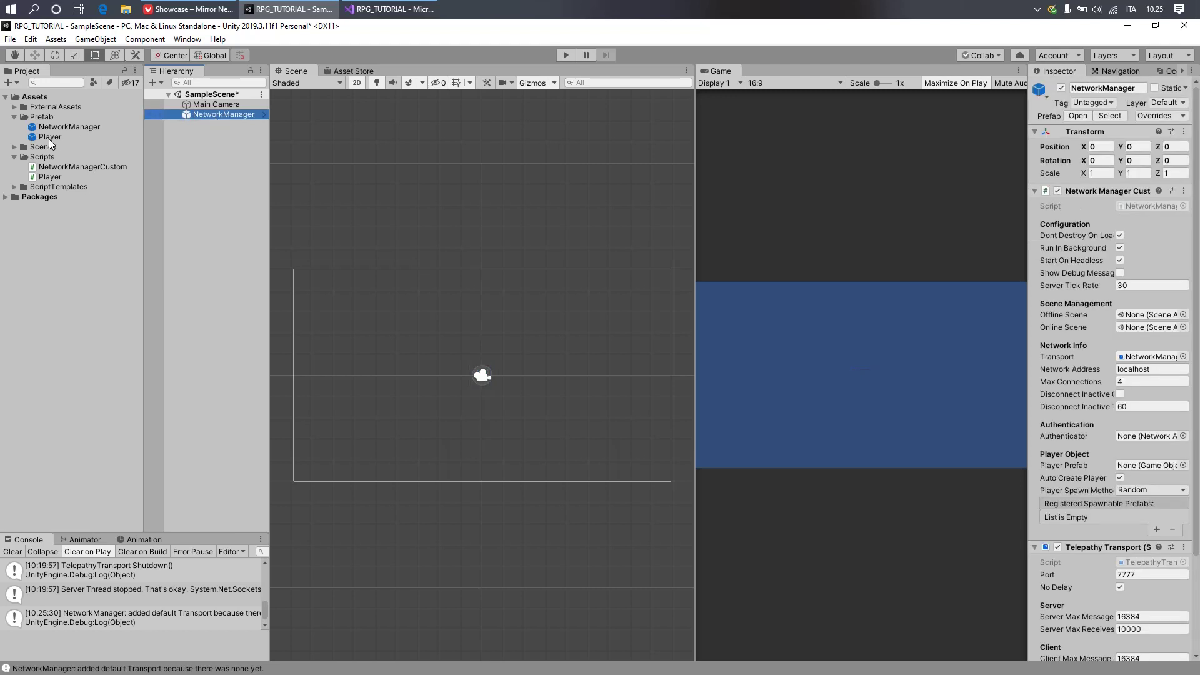
{"action": "left_click_drag", "start_coordinate": [49, 139], "coordinate": [1129, 376]}
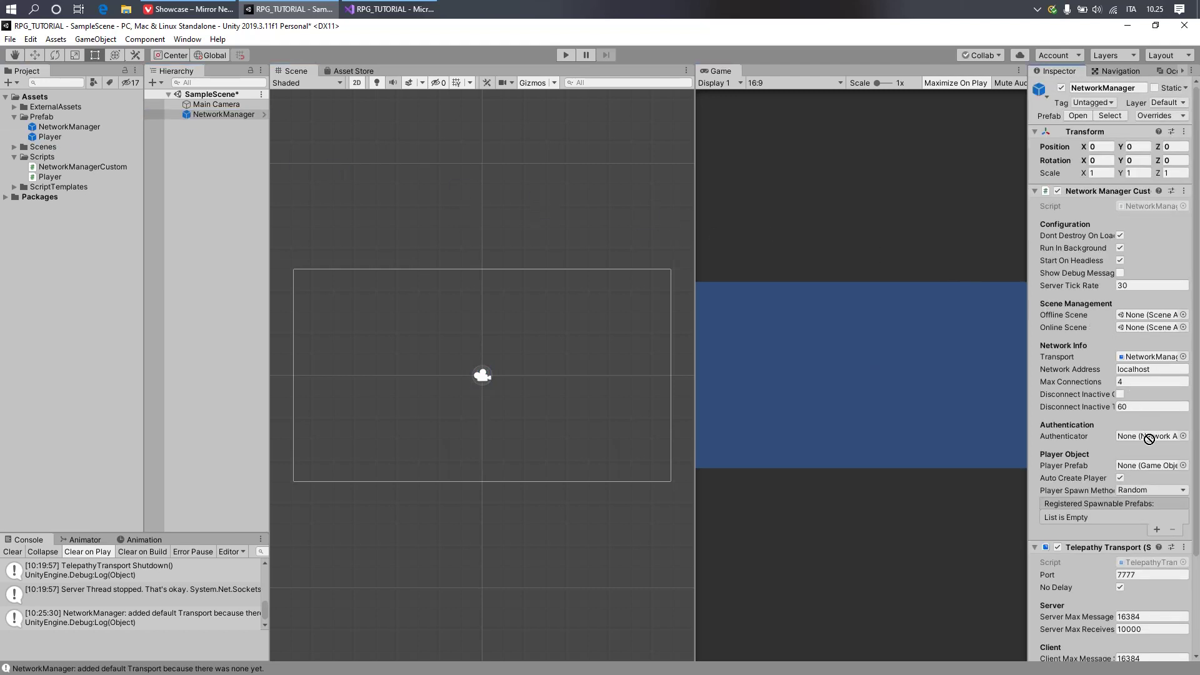
{"action": "left_click_drag", "start_coordinate": [1129, 376], "coordinate": [1154, 466]}
Save the scene, play, host as Server + Client to spawn the player square, then stop
{"action": "key", "text": "ctrl+s"}
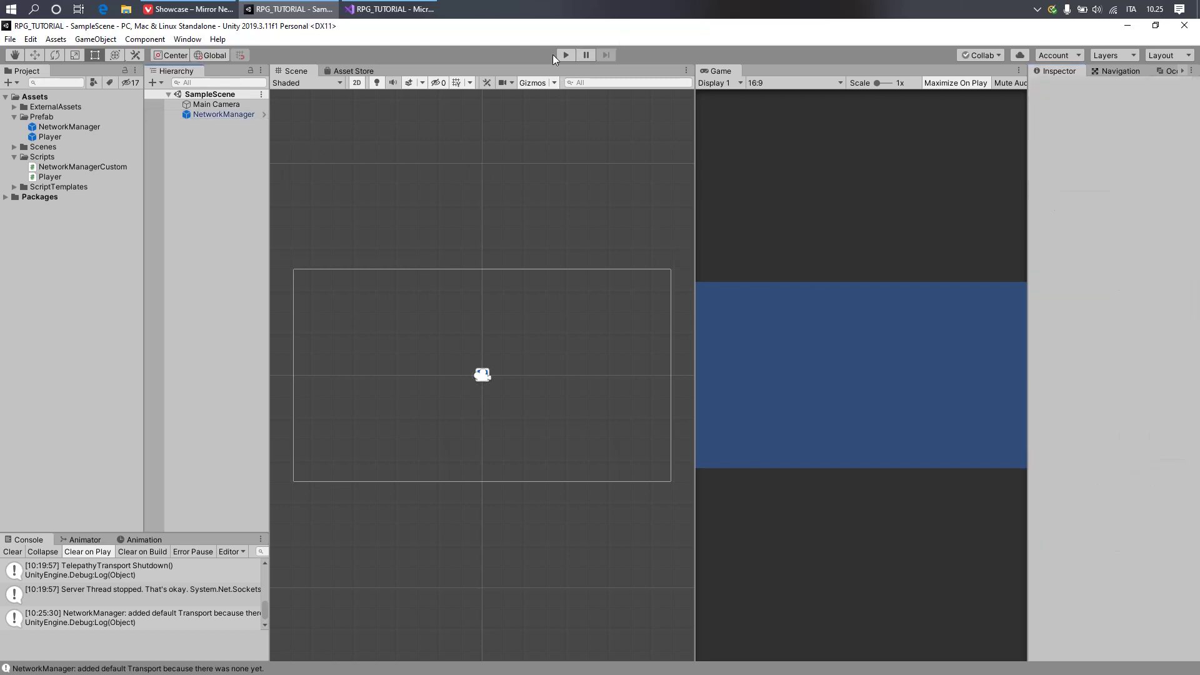
{"action": "left_click", "coordinate": [559, 56]}
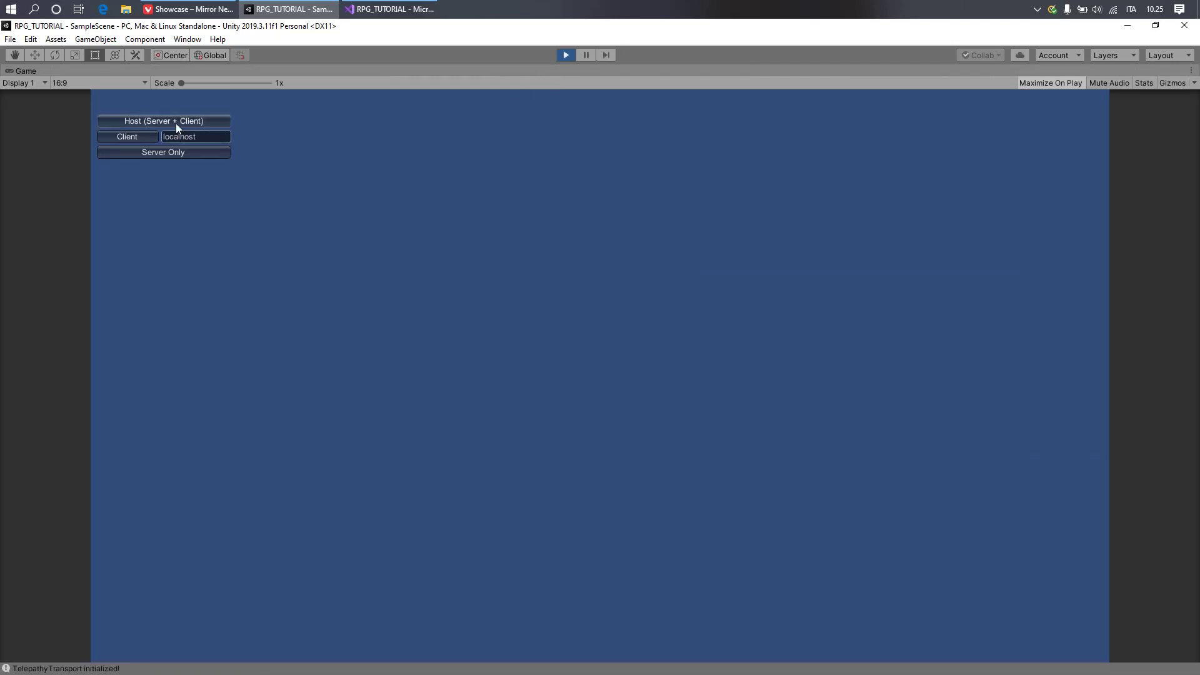
{"action": "left_click", "coordinate": [175, 123]}
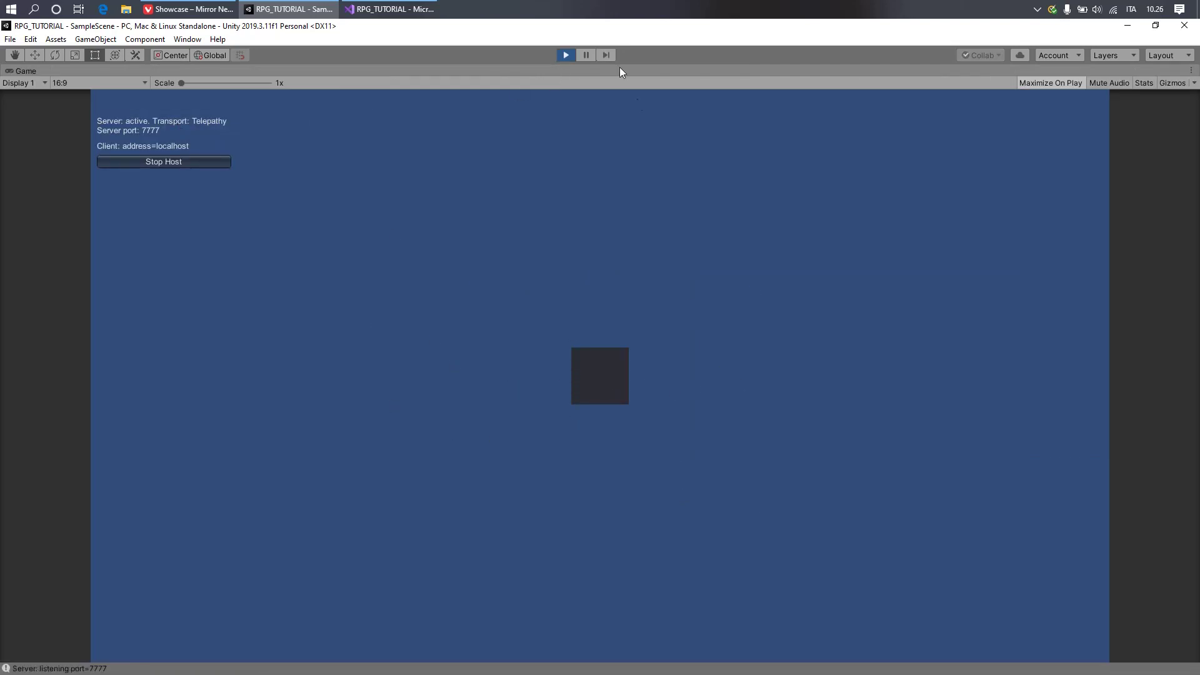
{"action": "left_click", "coordinate": [565, 56]}
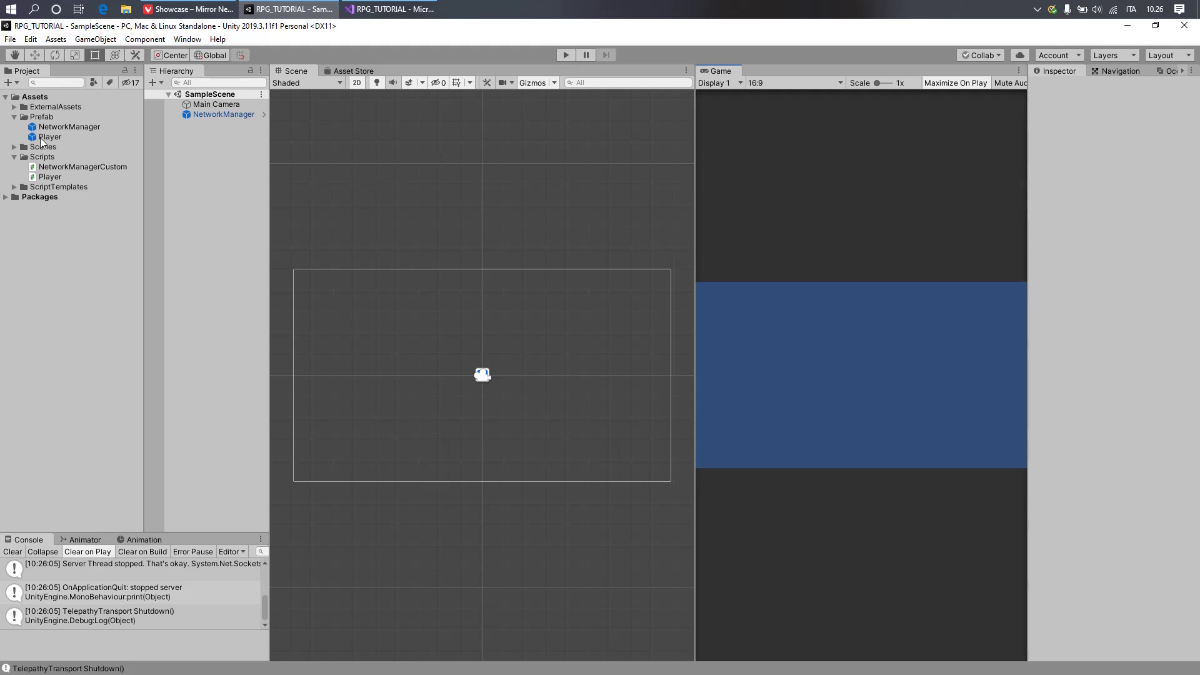
Add a [SerializeField] float _speed = 5f field to the Player class
{"action": "left_click", "coordinate": [380, 6]}
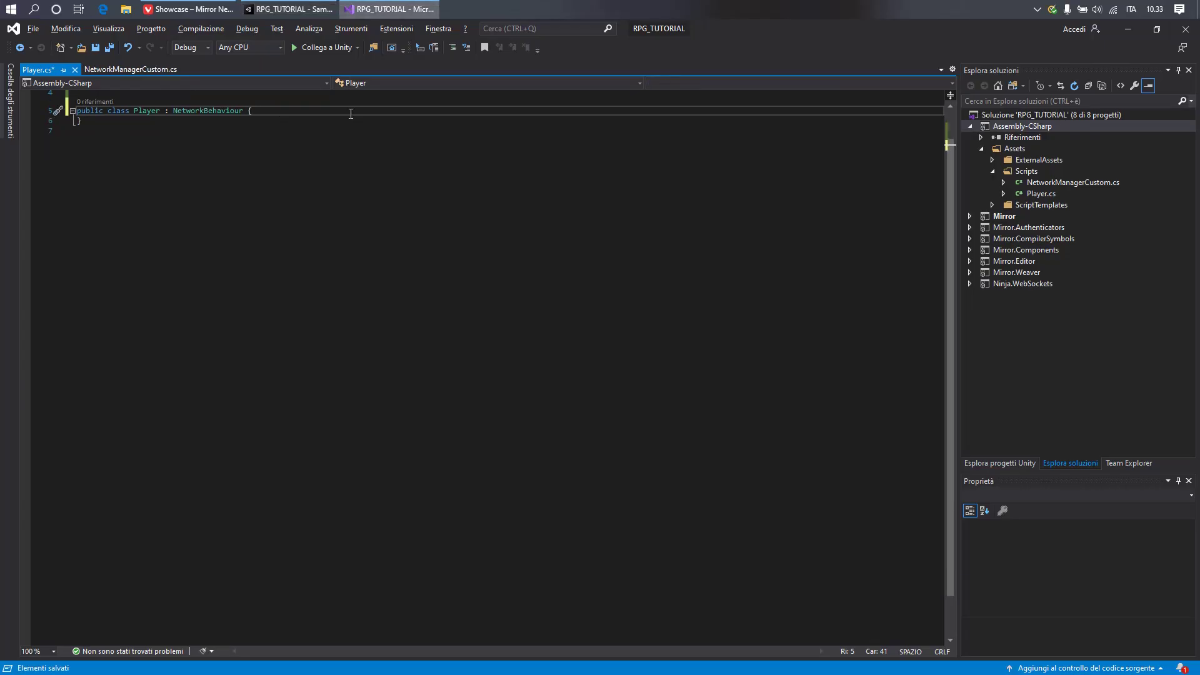
{"action": "key", "text": "ctrl+s"}
{"action": "key", "text": "Return"}
{"action": "type", "text": "[Se"}
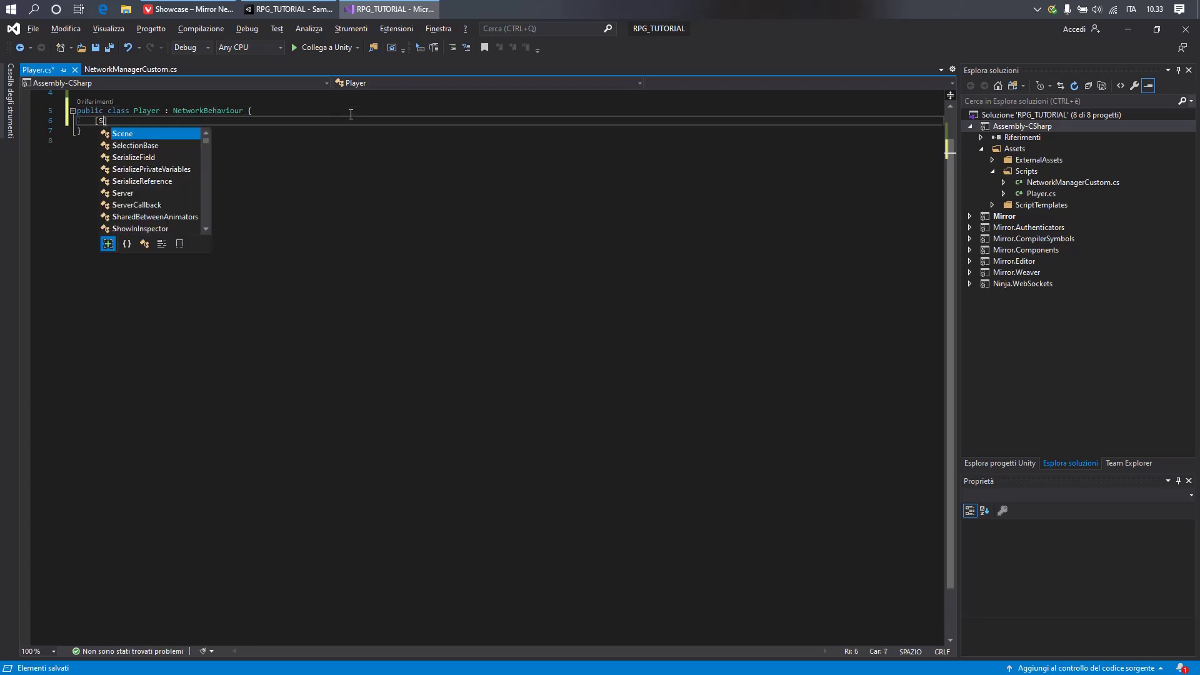
{"action": "type", "text": "riua"}
{"action": "key", "text": "Tab"}
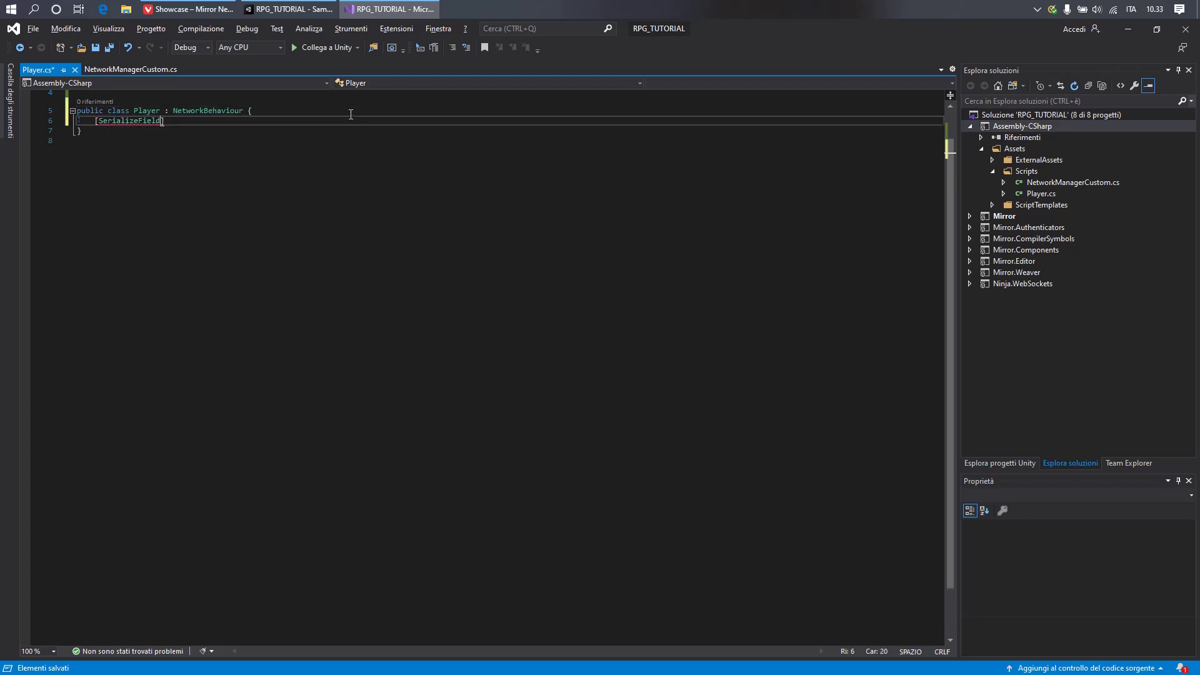
{"action": "type", "text": " float "}
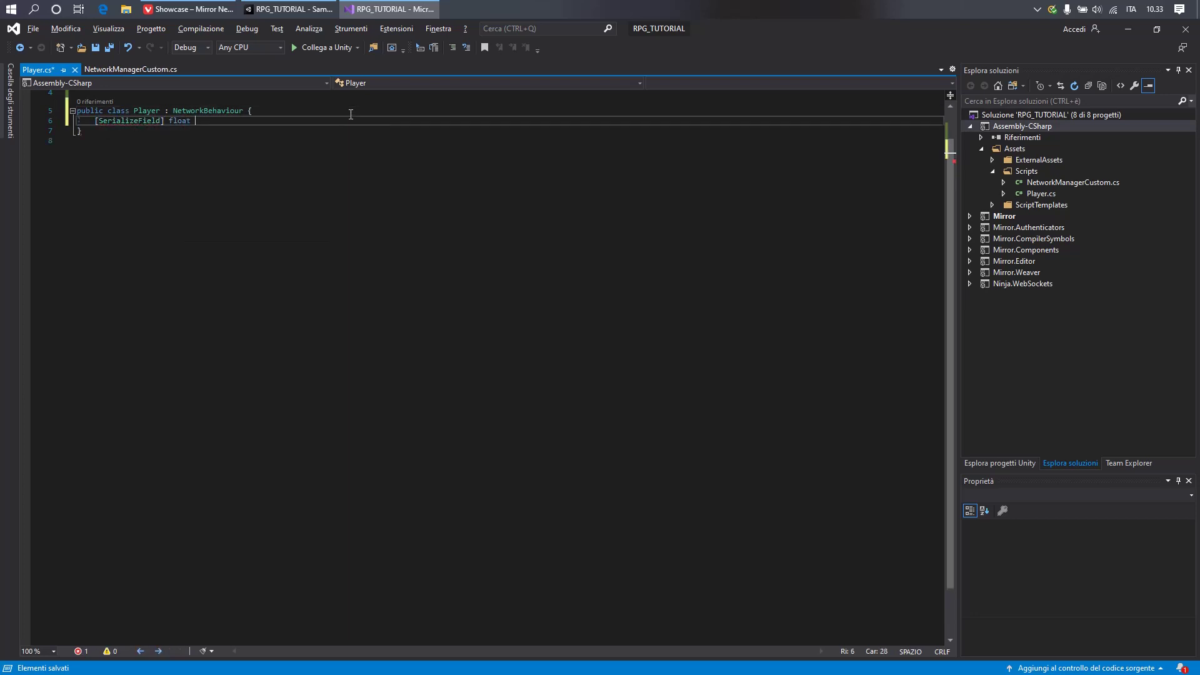
{"action": "type", "text": "_sp"}
{"action": "key", "text": "Return"}
{"action": "key", "text": "Return"}
{"action": "key", "text": "Return"}
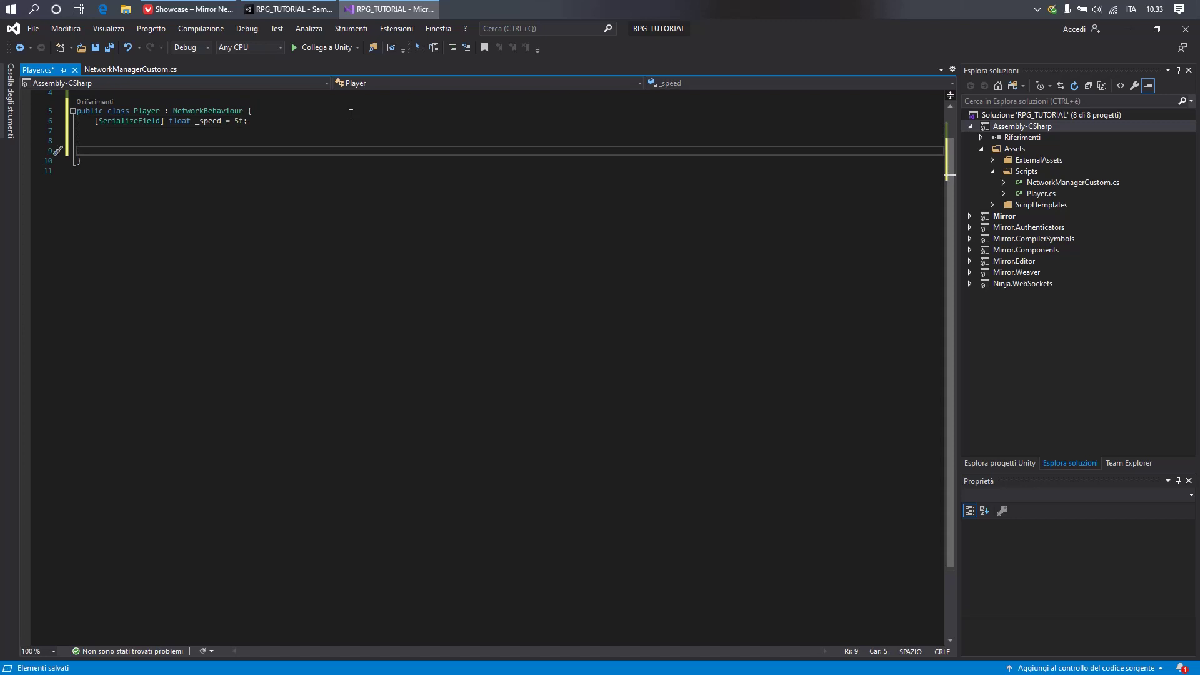
{"action": "key", "text": "Up"}
Add an Update method that checks Input.GetKeyDown(KeyCode.UpArrow) before moving transform
{"action": "type", "text": "Upd"}
{"action": "key", "text": "Tab"}
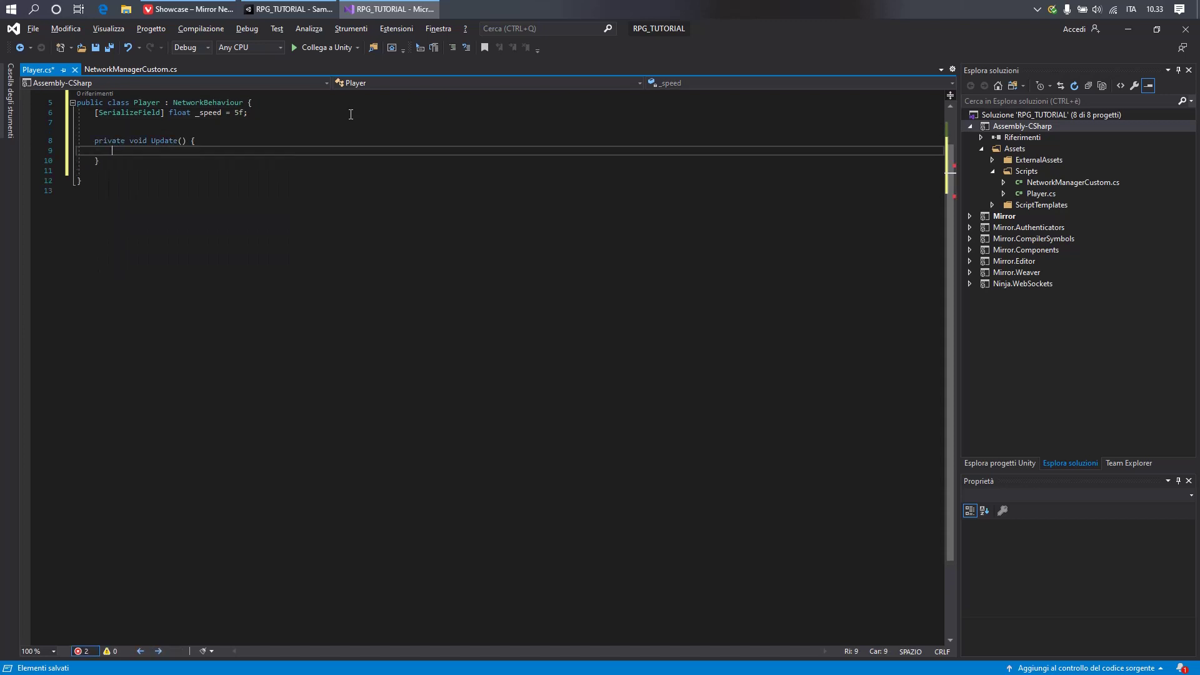
{"action": "type", "text": "i"}
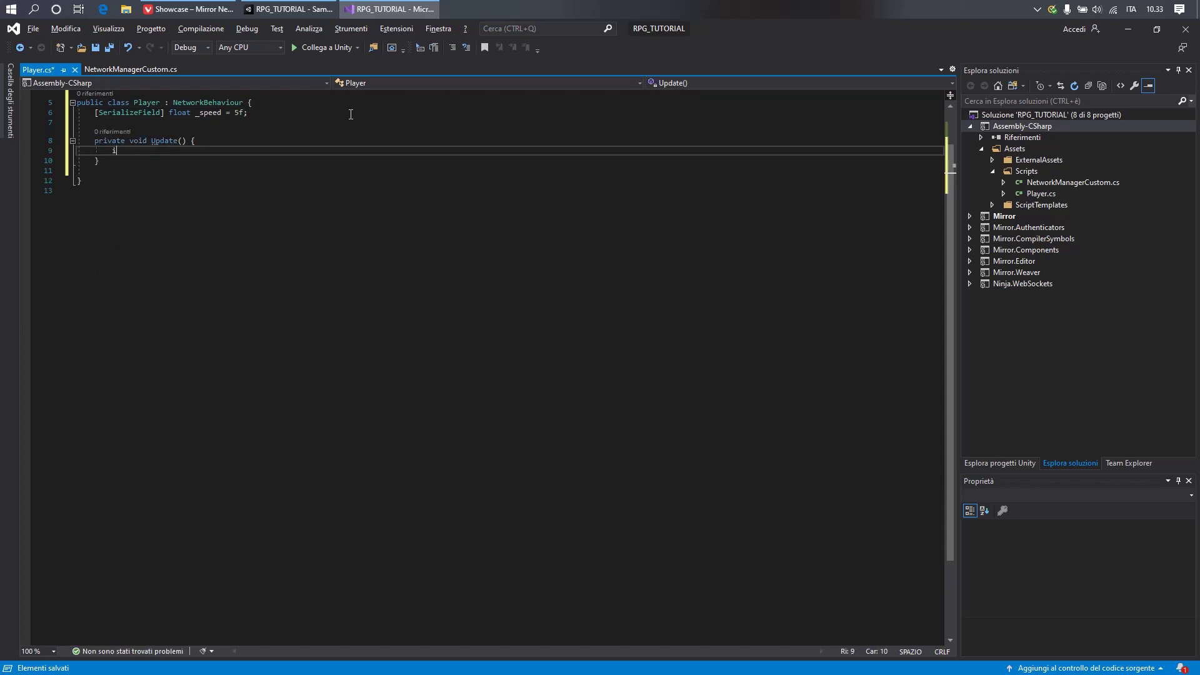
{"action": "type", "text": "f(Input."}
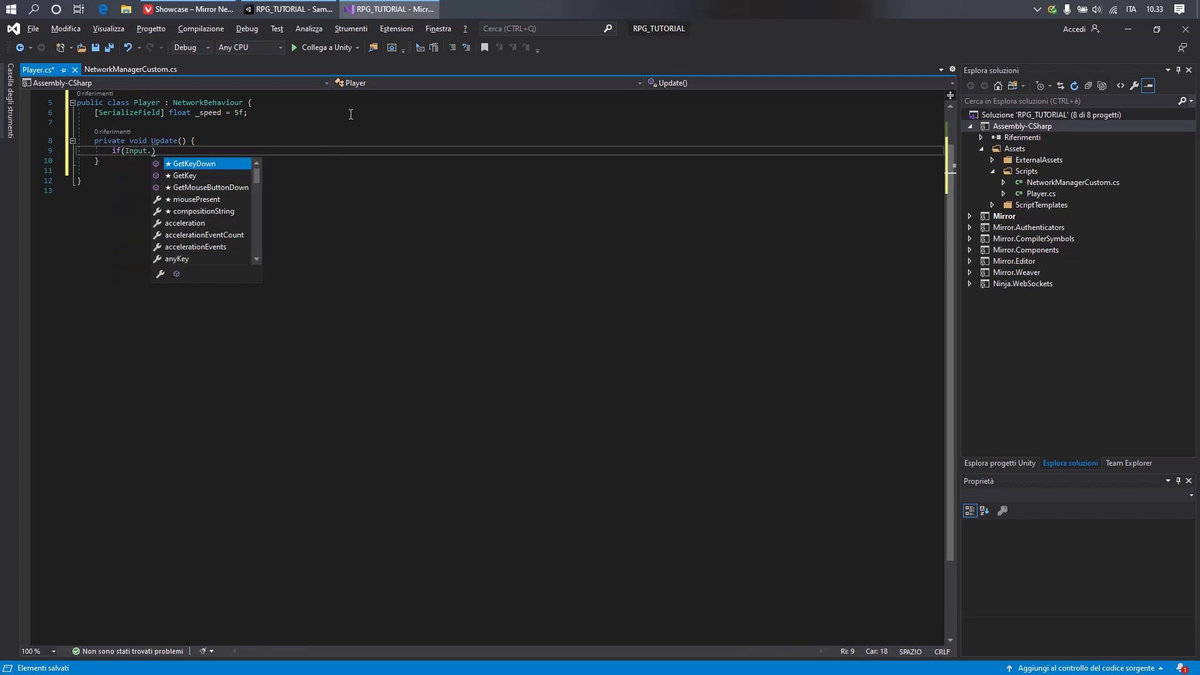
{"action": "key", "text": "Tab"}
{"action": "type", "text": "(Arr"}
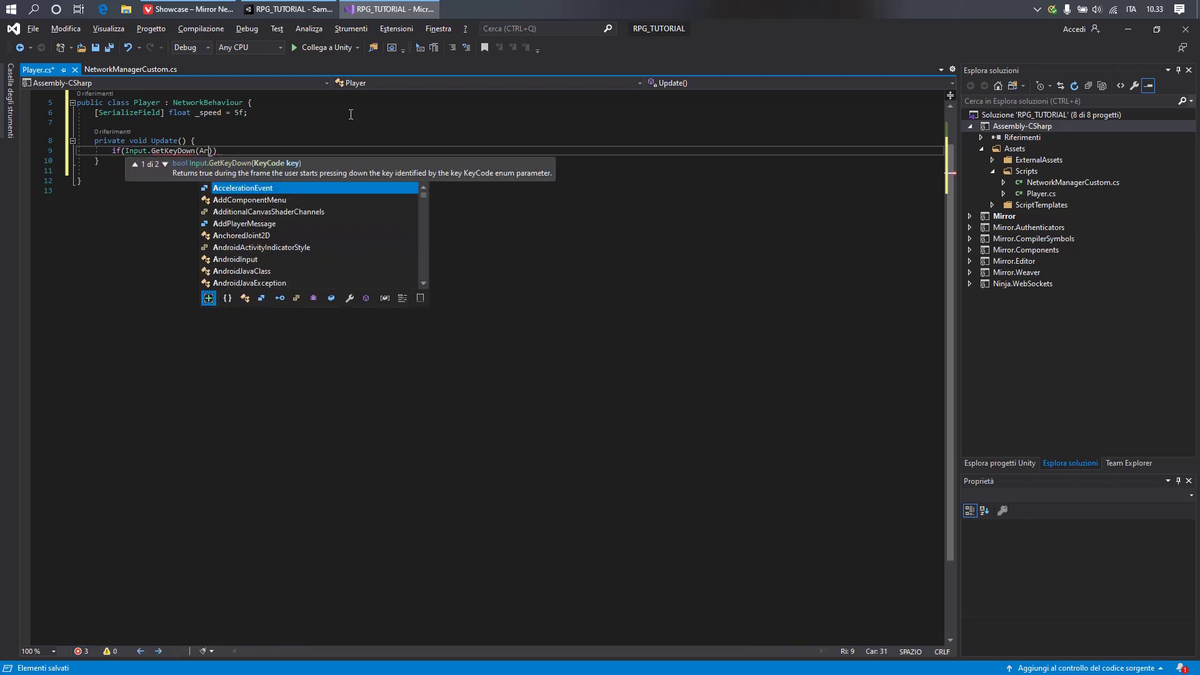
{"action": "key", "text": "BackSpace"}
{"action": "key", "text": "BackSpace"}
{"action": "key", "text": "BackSpace"}
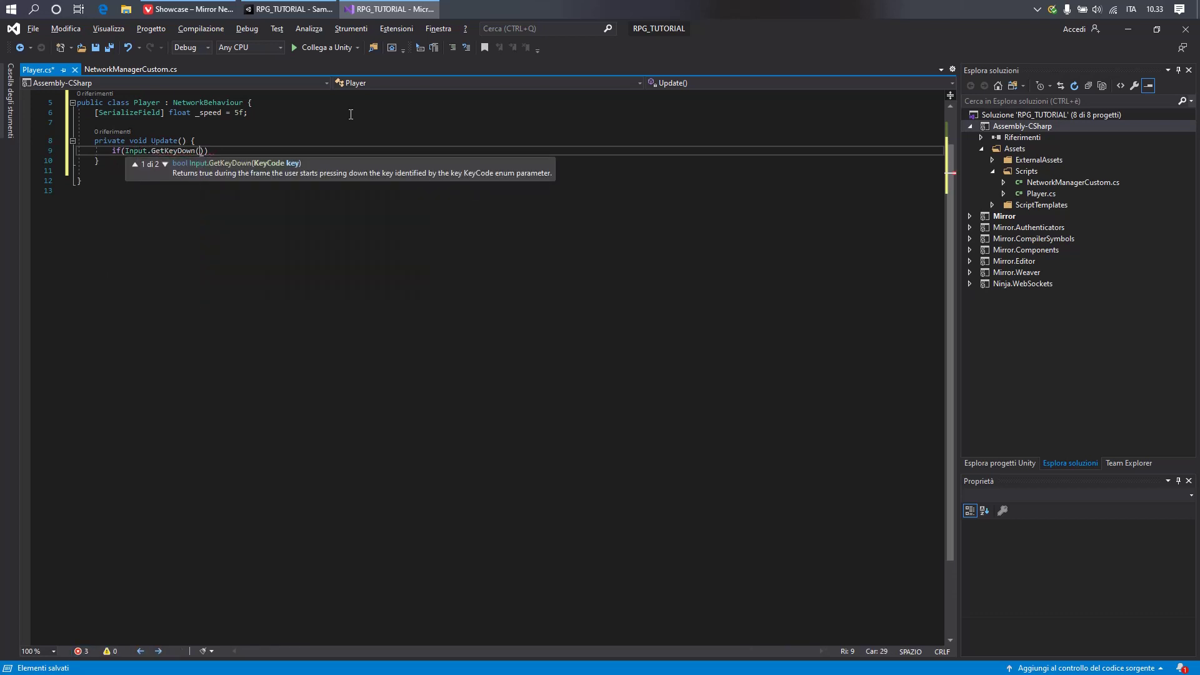
{"action": "type", "text": "KeyC"}
{"action": "key", "text": "Tab"}
{"action": "type", "text": "."}
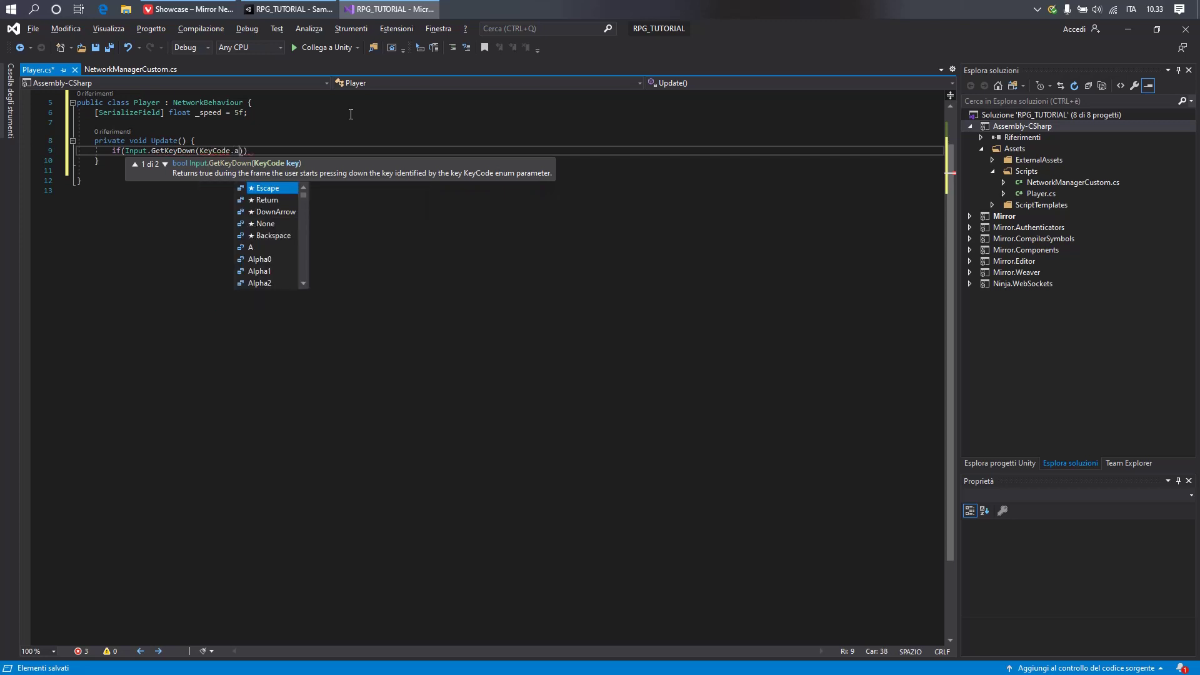
{"action": "type", "text": "arr"}
{"action": "key", "text": "Down"}
{"action": "key", "text": "Down"}
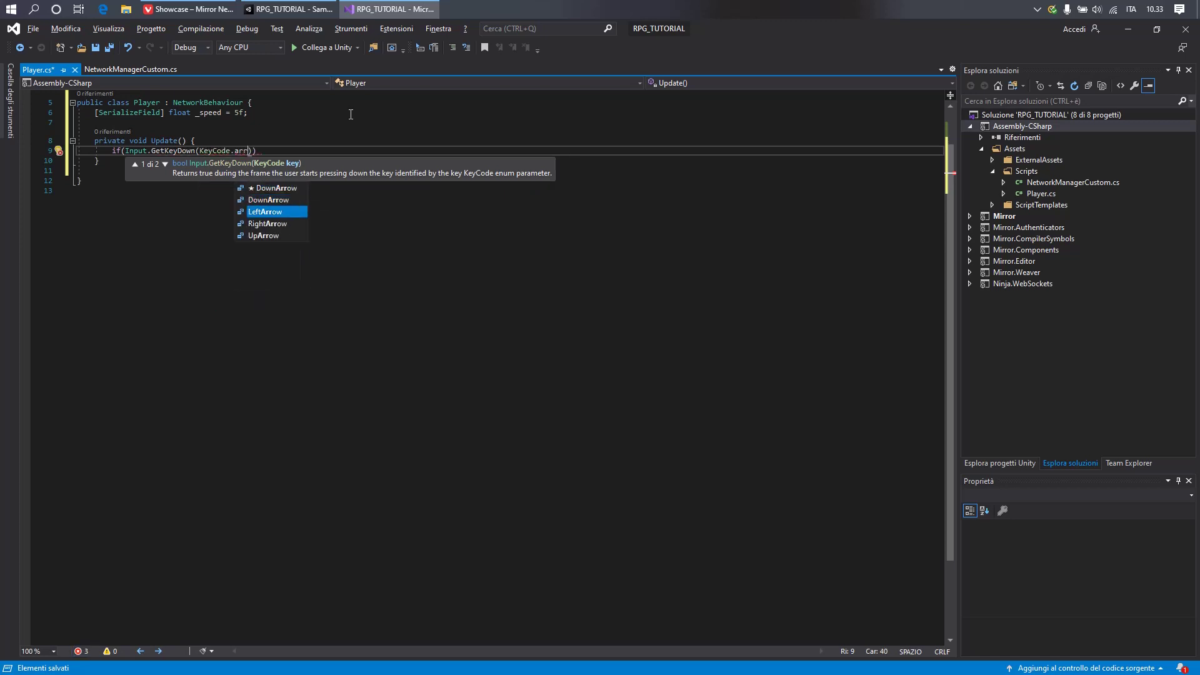
{"action": "key", "text": "Down"}
{"action": "key", "text": "Down"}
{"action": "key", "text": "Tab"}
{"action": "type", "text": ")) "}
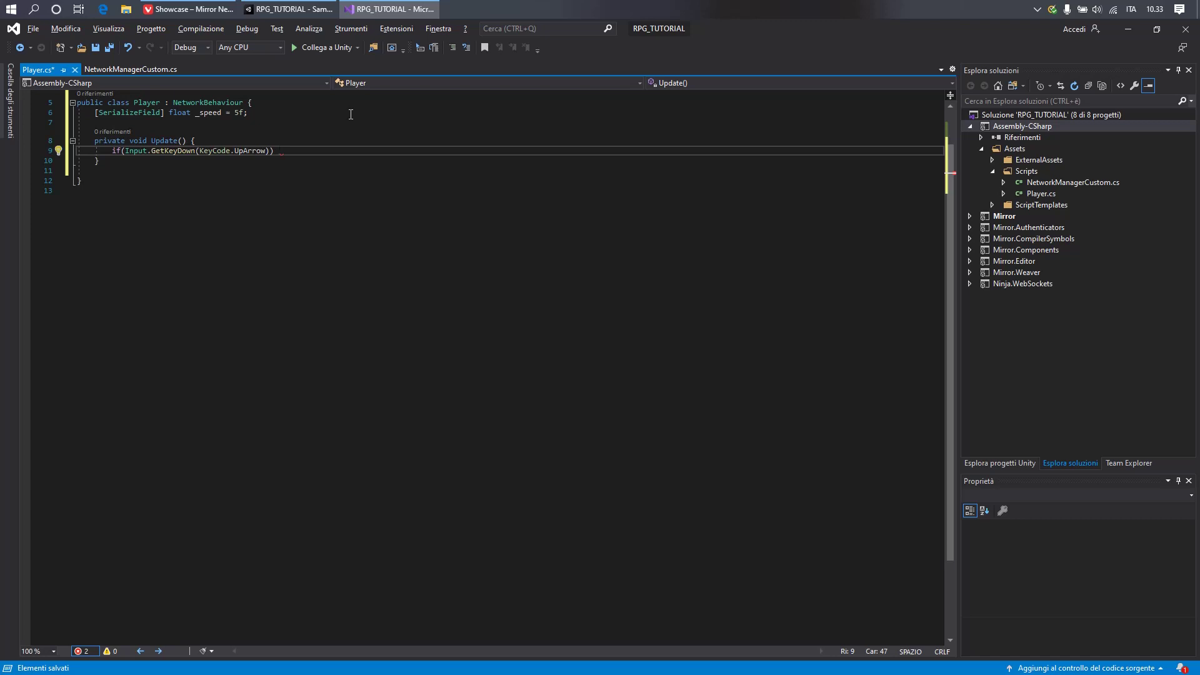
{"action": "type", "text": "transform"}
Start the Up-arrow movement line: transform.position += Vector3.up * _speed
{"action": "key", "text": "Escape"}
{"action": "type", "text": ".position "}
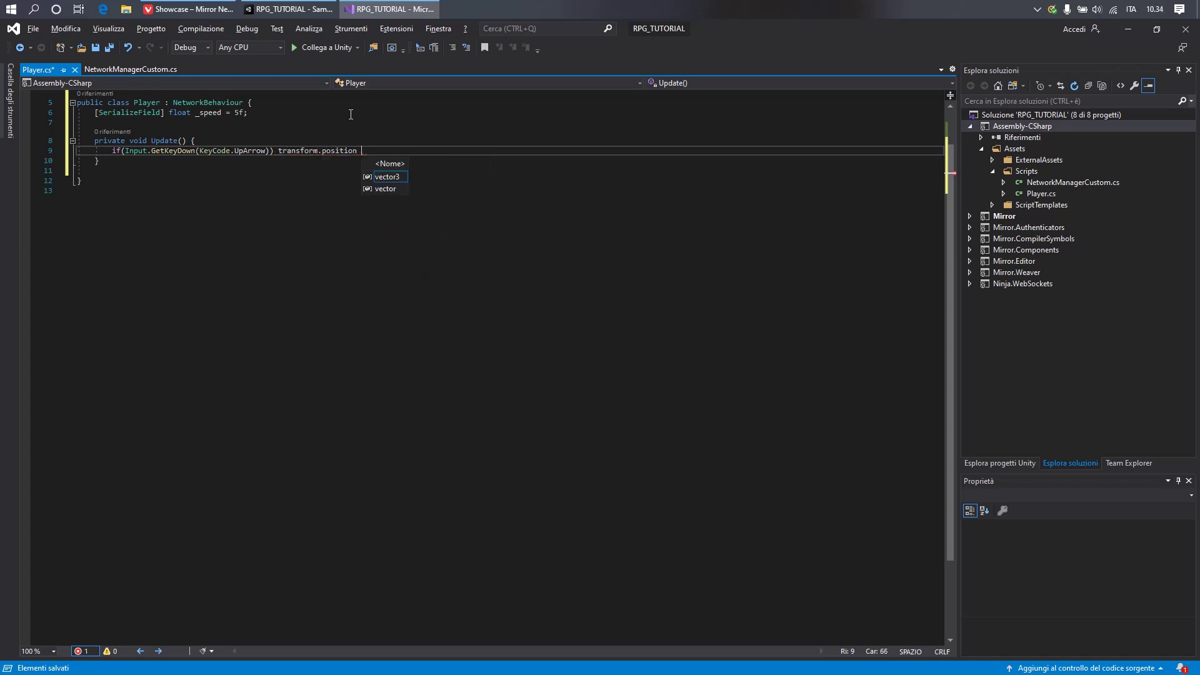
{"action": "type", "text": "+= "}
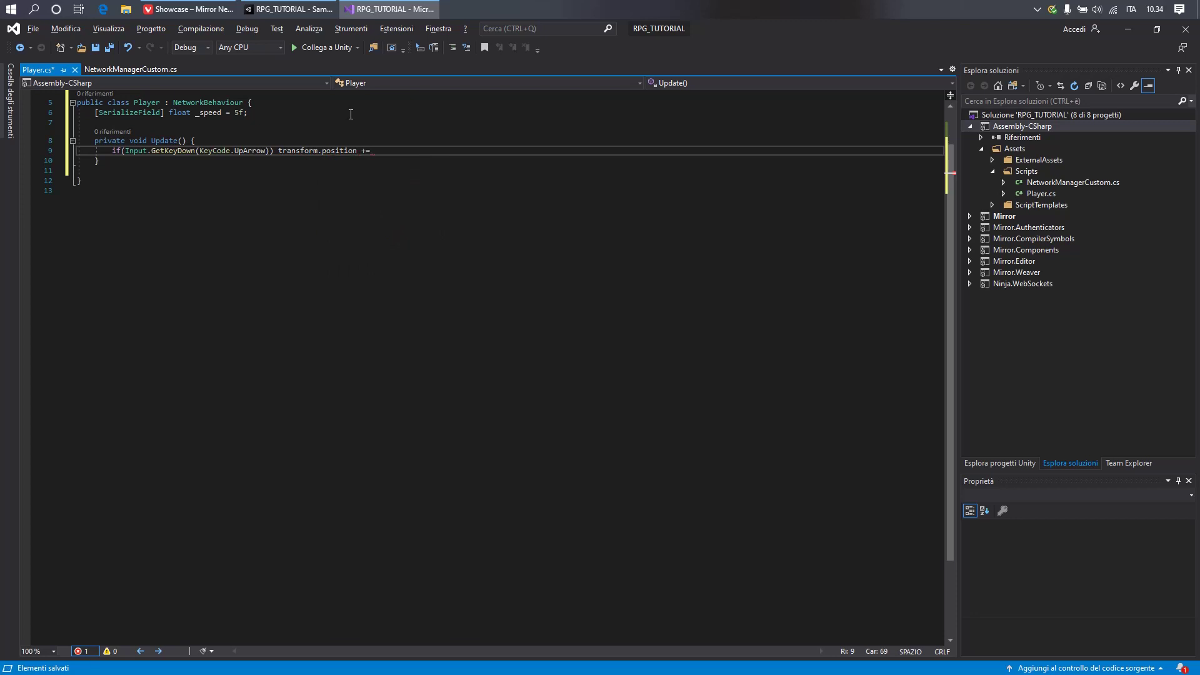
{"action": "type", "text": "Vector"}
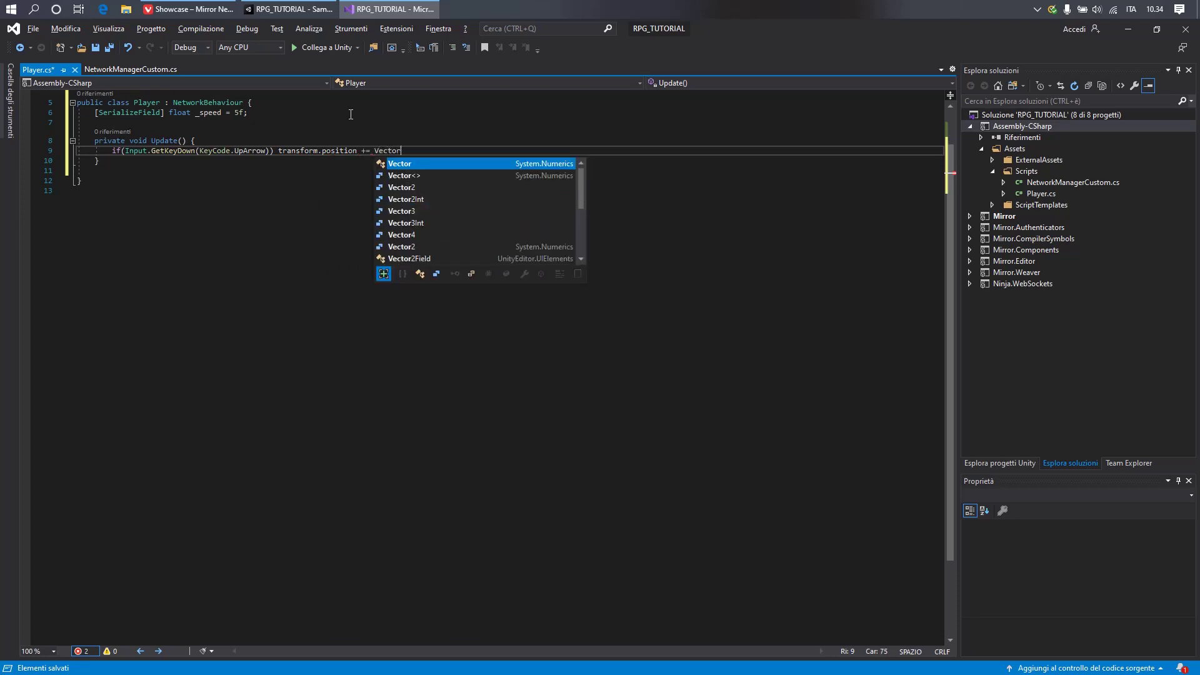
{"action": "key", "text": "Escape"}
{"action": "type", "text": "3."}
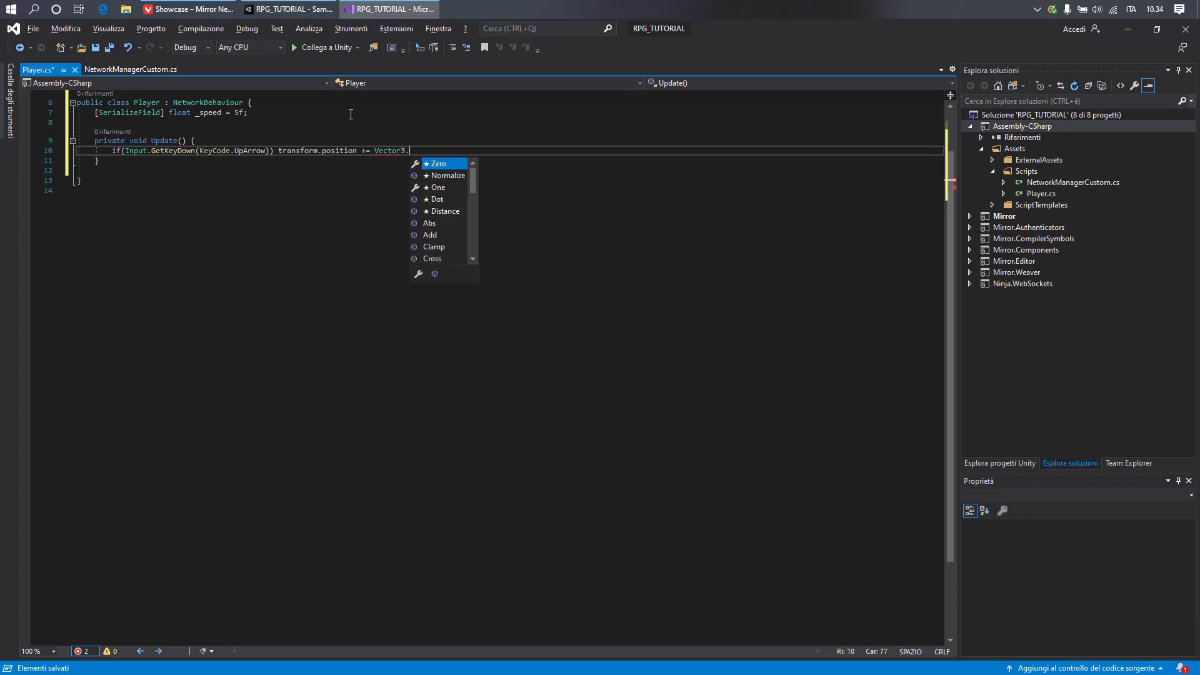
{"action": "type", "text": "up"}
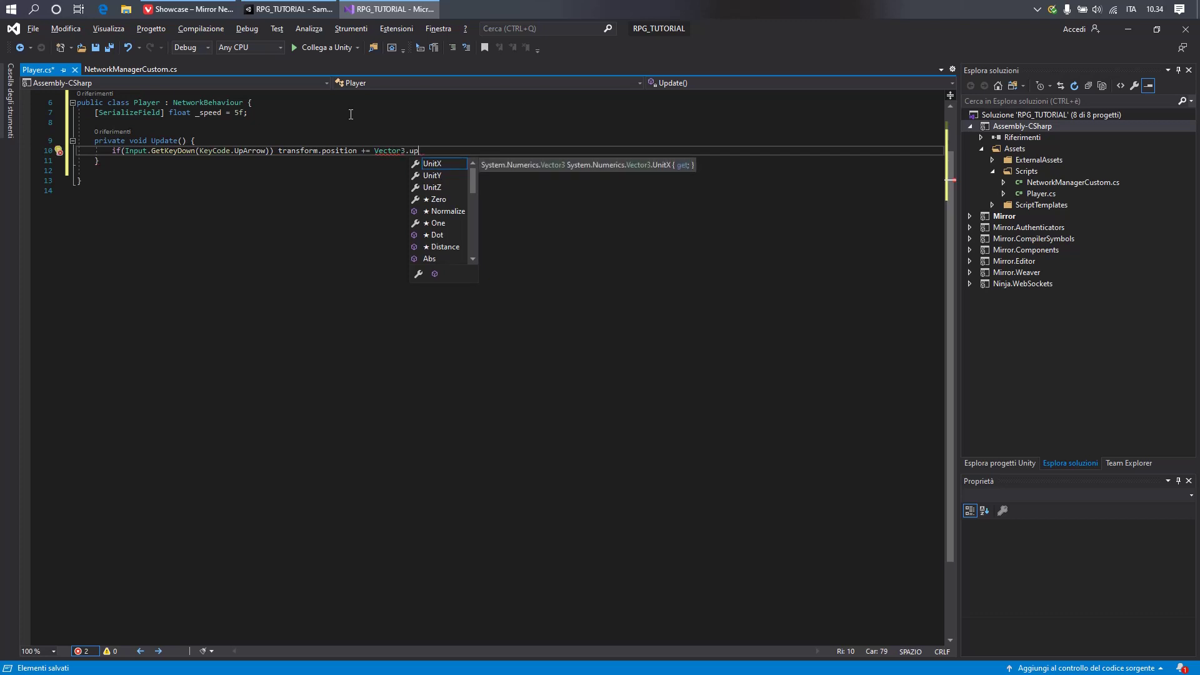
{"action": "key", "text": "BackSpace"}
{"action": "key", "text": "BackSpace"}
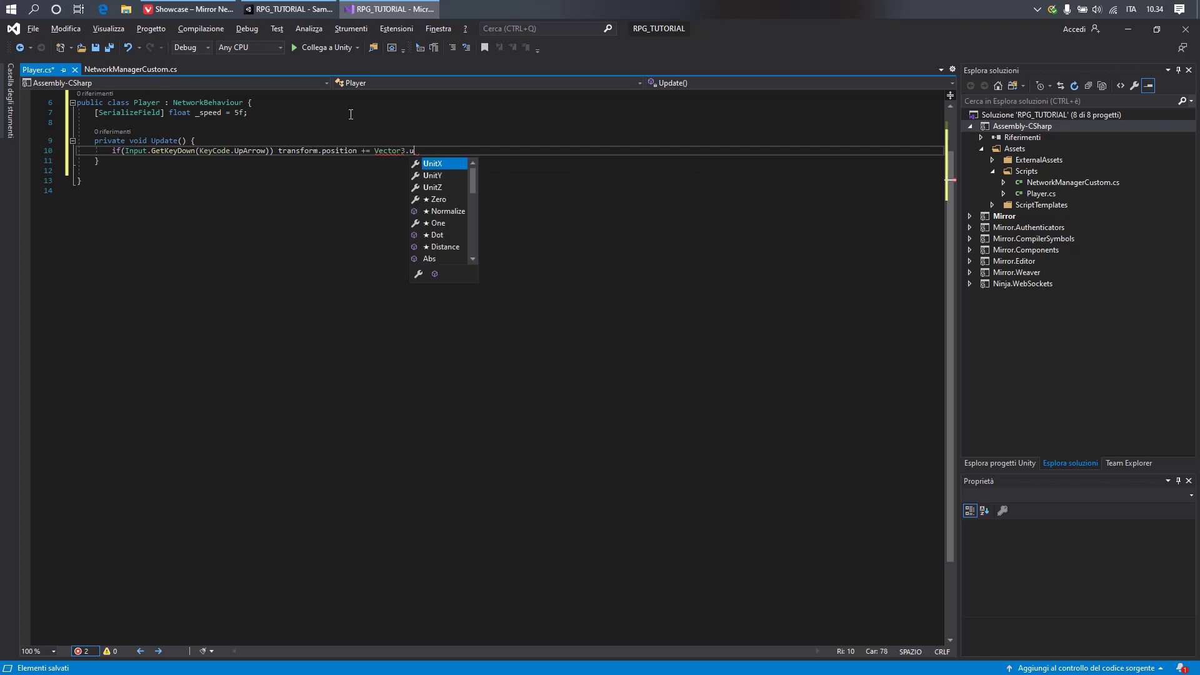
{"action": "type", "text": "u"}
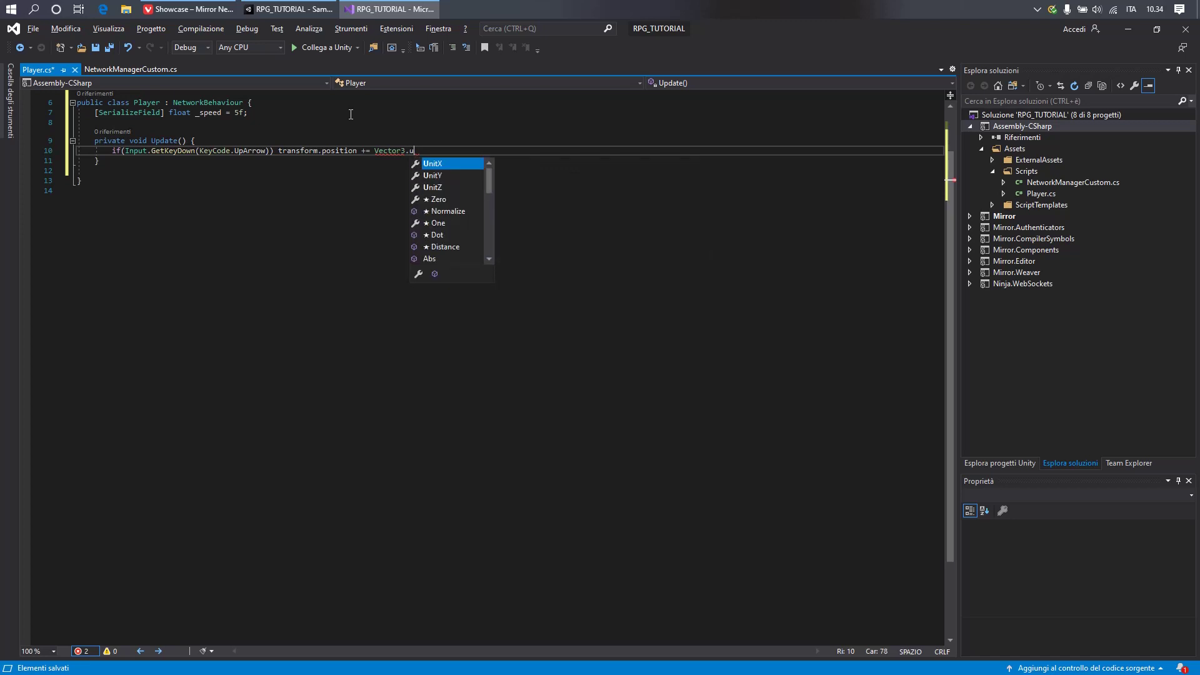
{"action": "type", "text": "p"}
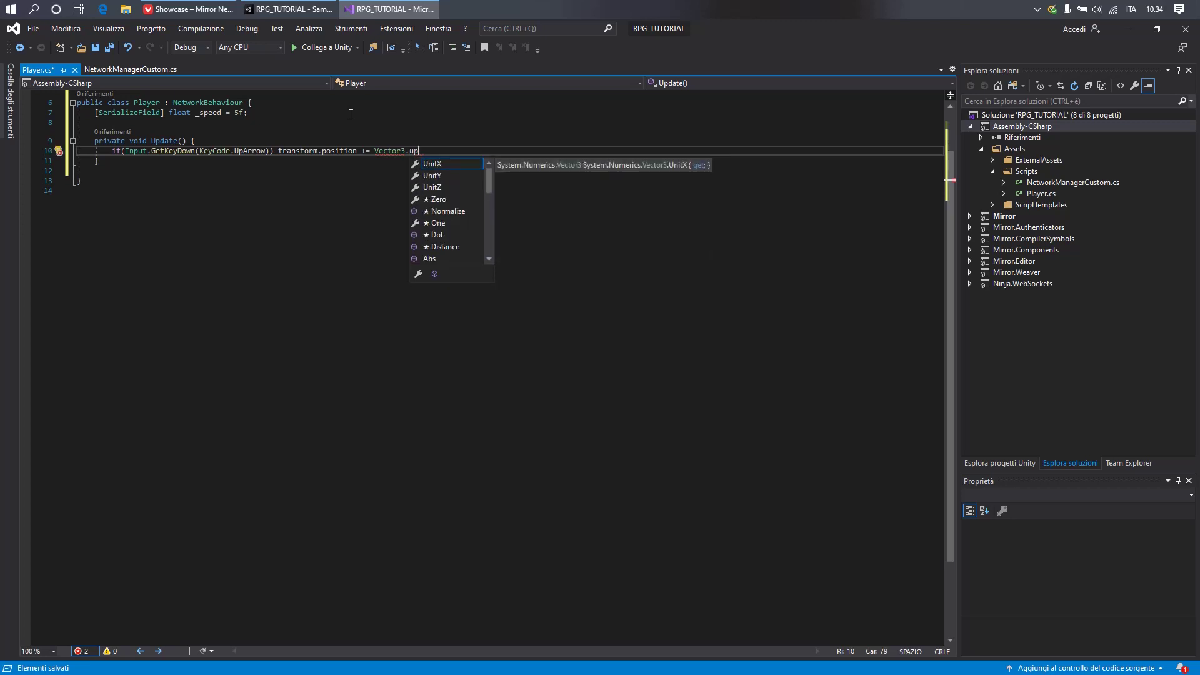
{"action": "type", "text": " *"}
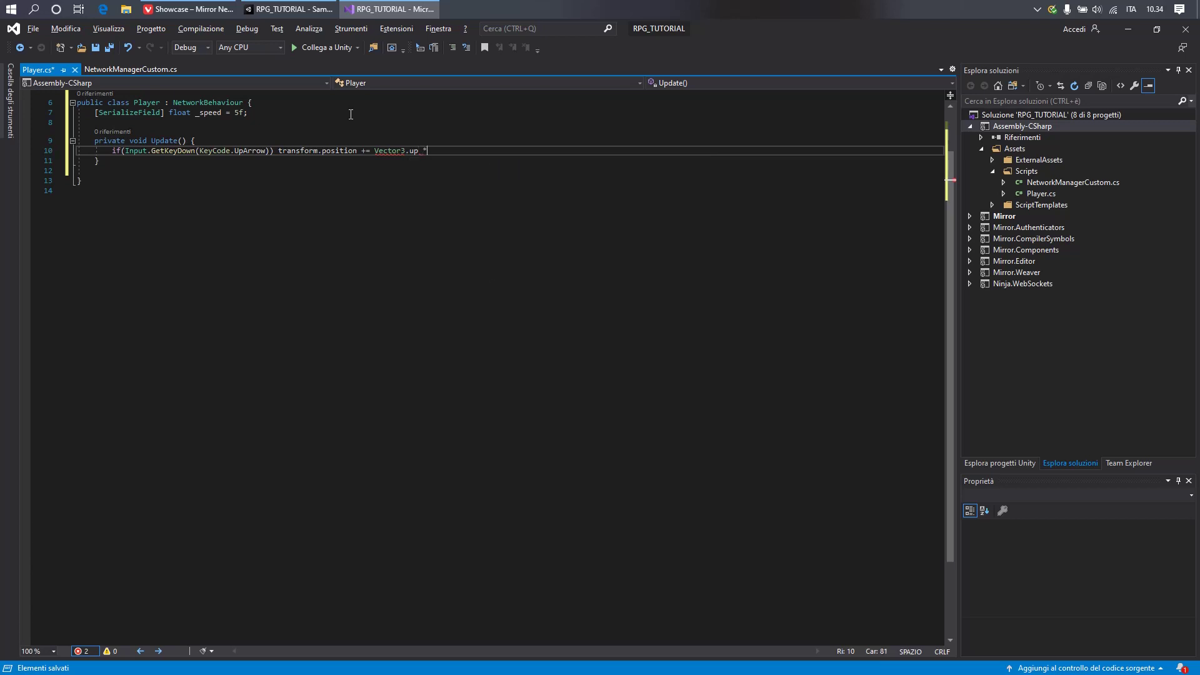
{"action": "type", "text": " _s"}
{"action": "key", "text": "Tab"}
Remove the unneeded System.Numerics using line
{"action": "scroll", "coordinate": [331, 174], "scroll_direction": "up", "scroll_amount": 2}
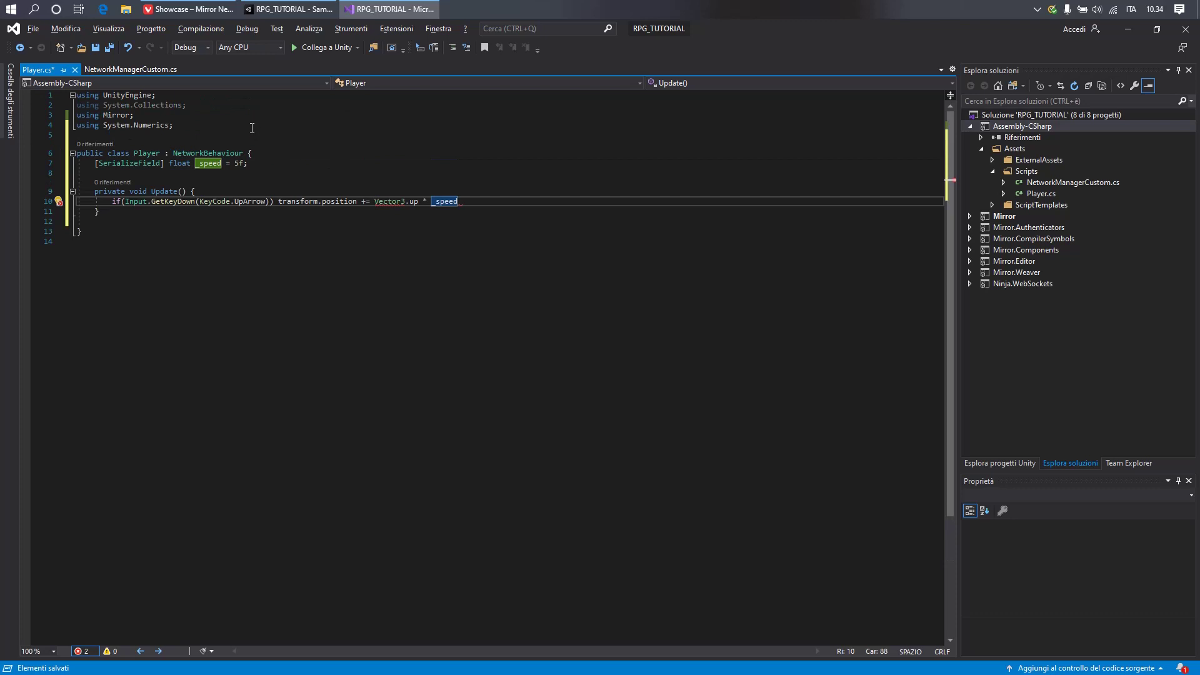
{"action": "left_click", "coordinate": [252, 128]}
{"action": "key", "text": "shift+Home"}
{"action": "key", "text": "BackSpace"}
{"action": "key", "text": "BackSpace"}
{"action": "key", "text": "Down"}
{"action": "key", "text": "Down"}
{"action": "key", "text": "Down"}
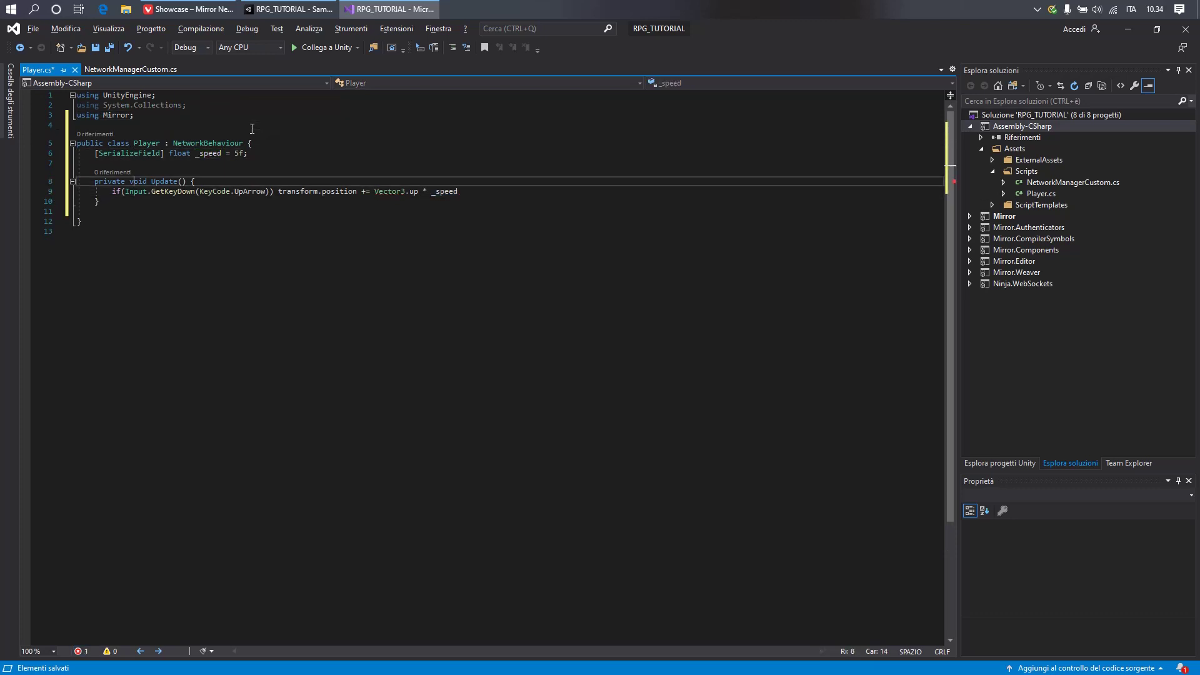
Finish the movement statement with * Time.deltaTime;
{"action": "key", "text": "Down"}
{"action": "key", "text": "Down"}
{"action": "key", "text": "Down"}
{"action": "key", "text": "Up"}
{"action": "key", "text": "Up"}
{"action": "key", "text": "End"}
{"action": "key", "text": "Left"}
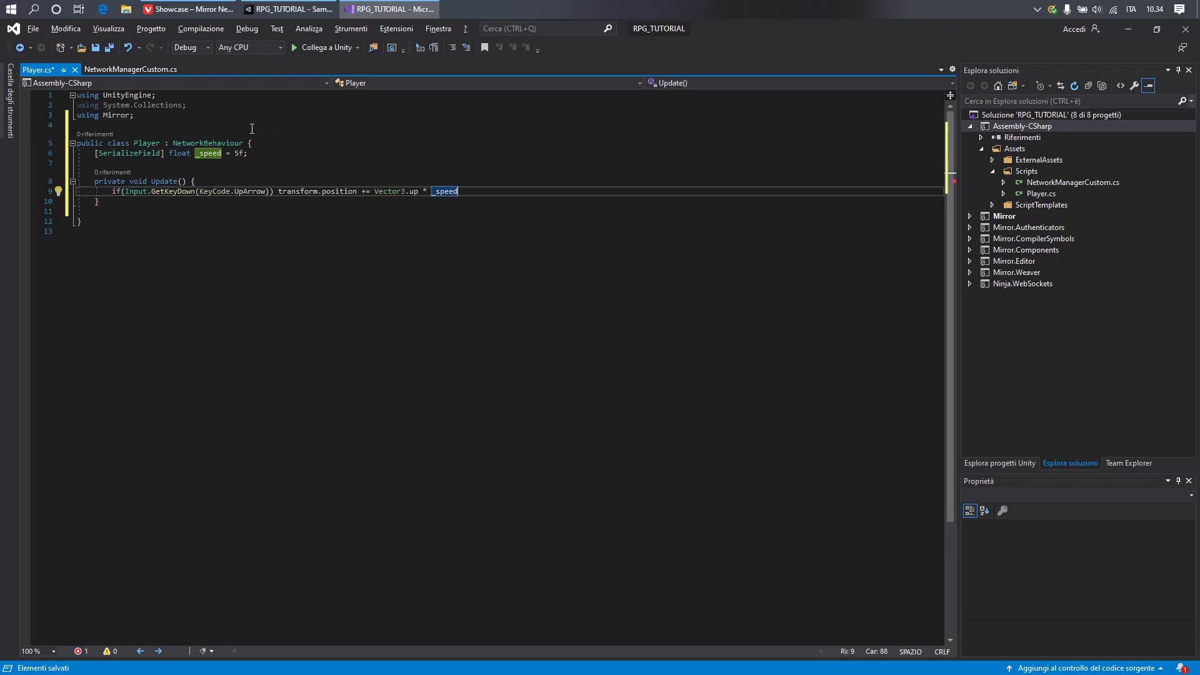
{"action": "type", "text": " * Time.de"}
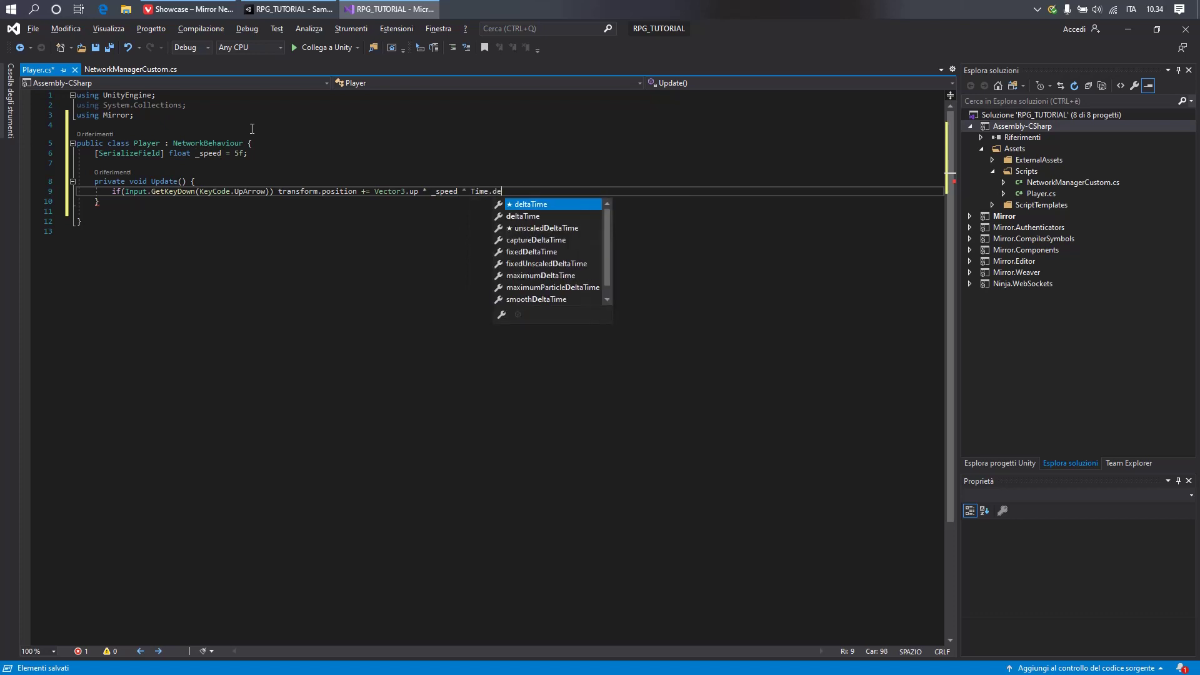
{"action": "key", "text": "Tab"}
{"action": "type", "text": ";"}
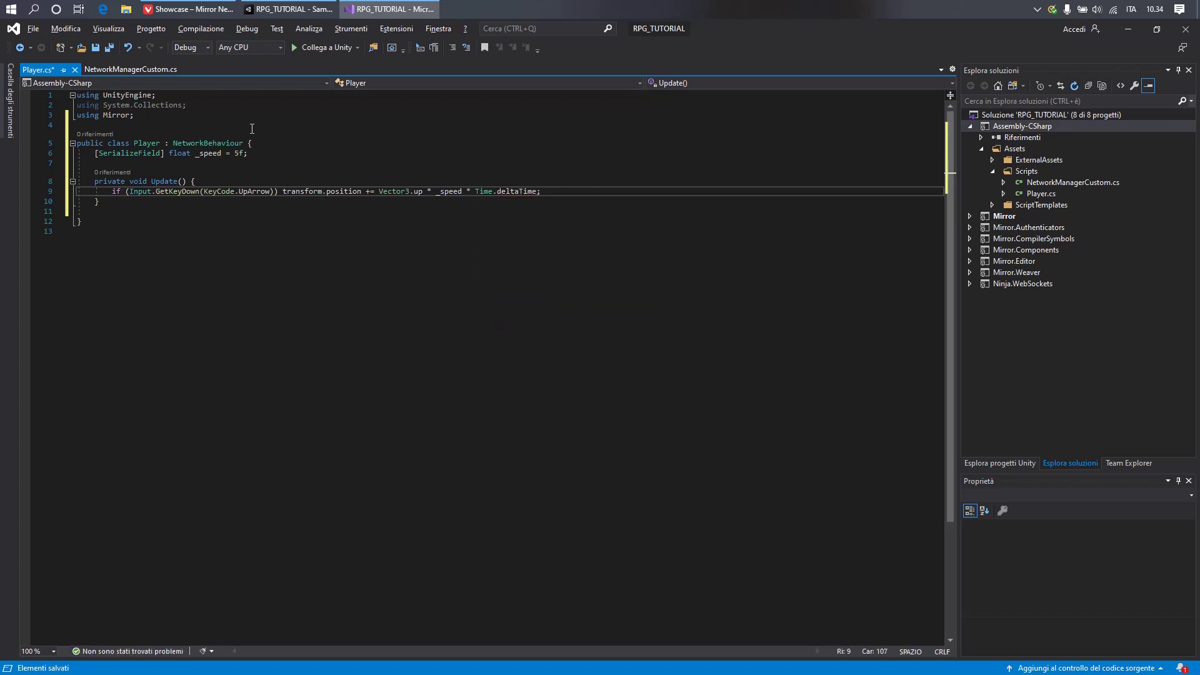
Duplicate the if-and-move line three times and prefix the copies with else
{"action": "key", "text": "ctrl+d"}
{"action": "key", "text": "ctrl+d"}
{"action": "key", "text": "ctrl+d"}
{"action": "key", "text": "Up"}
{"action": "key", "text": "Up"}
{"action": "key", "text": "Home"}
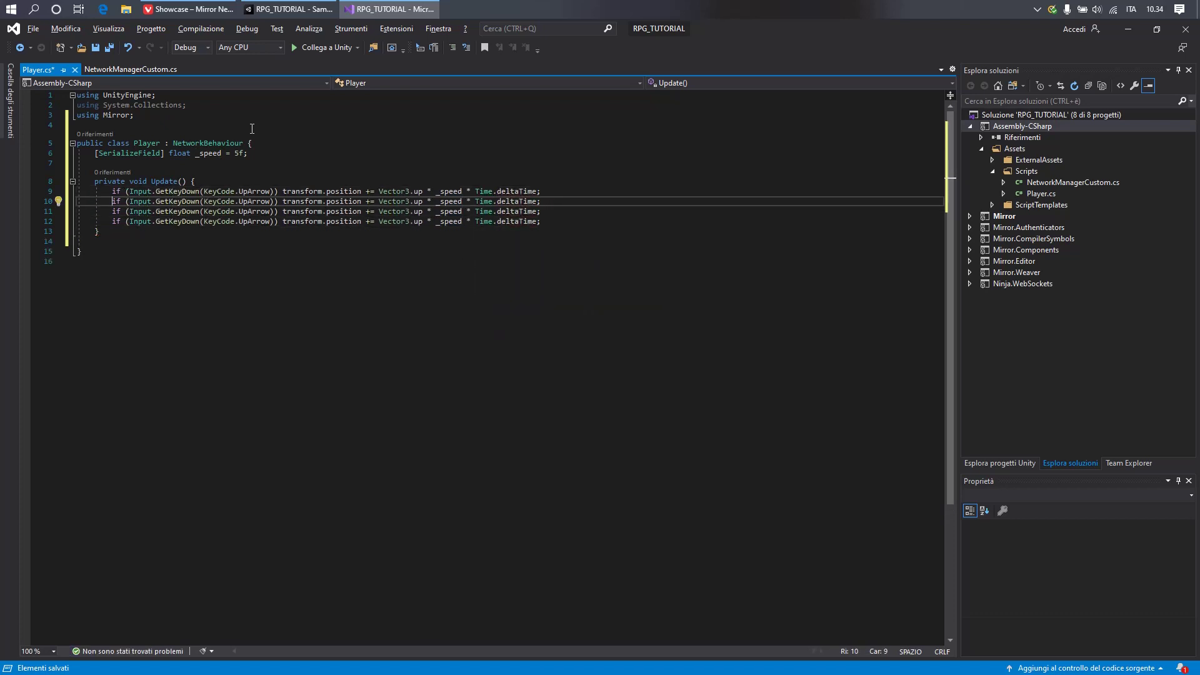
{"action": "type", "text": "else"}
{"action": "key", "text": "Down"}
{"action": "key", "text": "Home"}
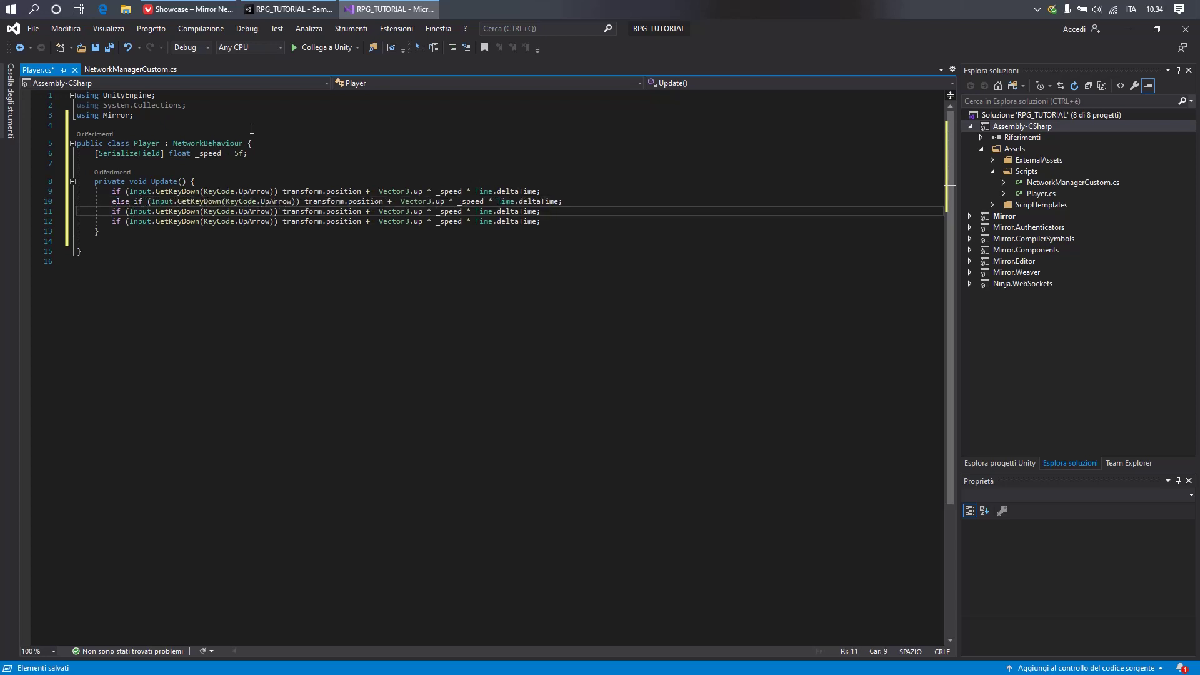
{"action": "type", "text": "else"}
{"action": "key", "text": "Down"}
{"action": "key", "text": "Home"}
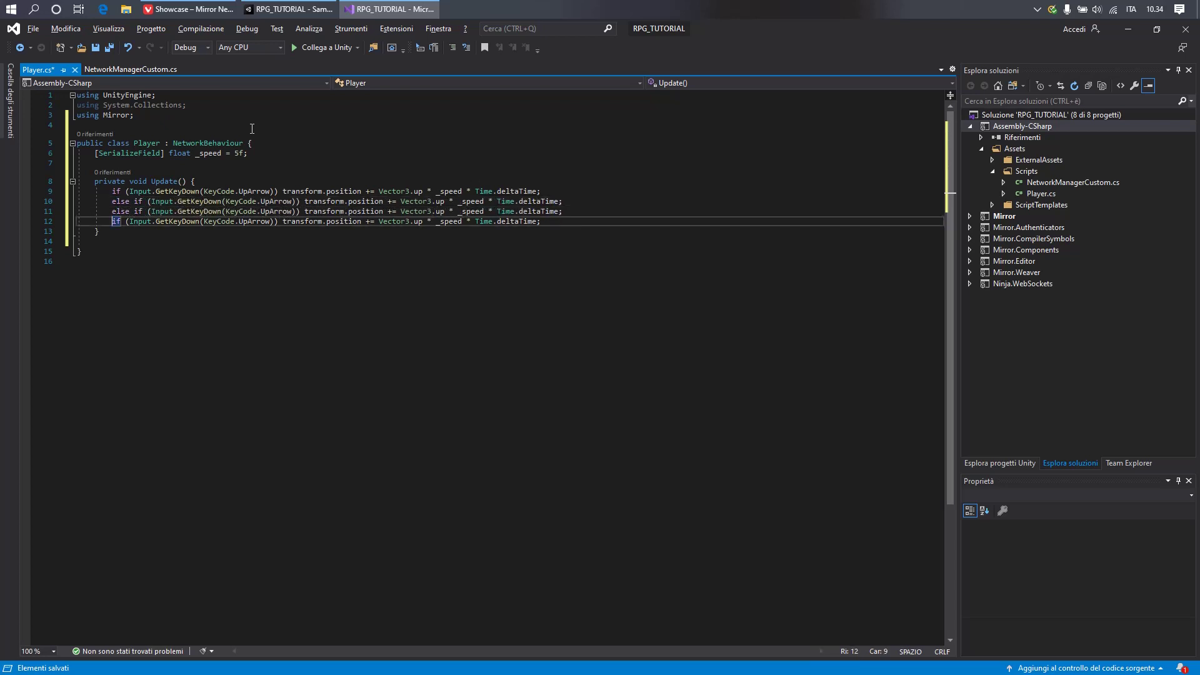
{"action": "type", "text": "else"}
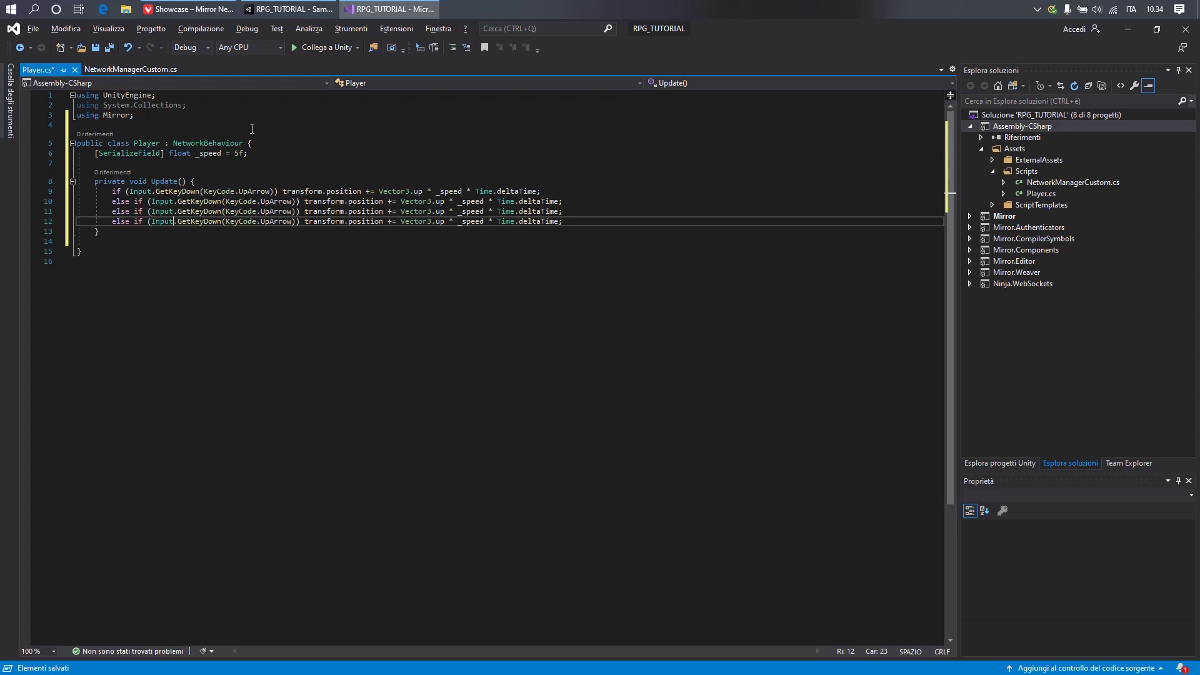
Change the copied key codes from UpArrow to RightArrow, DownArrow and LeftArrow
{"action": "key", "text": "Up"}
{"action": "key", "text": "Up"}
{"action": "key", "text": "Right"}
{"action": "key", "text": "Delete"}
{"action": "key", "text": "Delete"}
{"action": "type", "text": "R"}
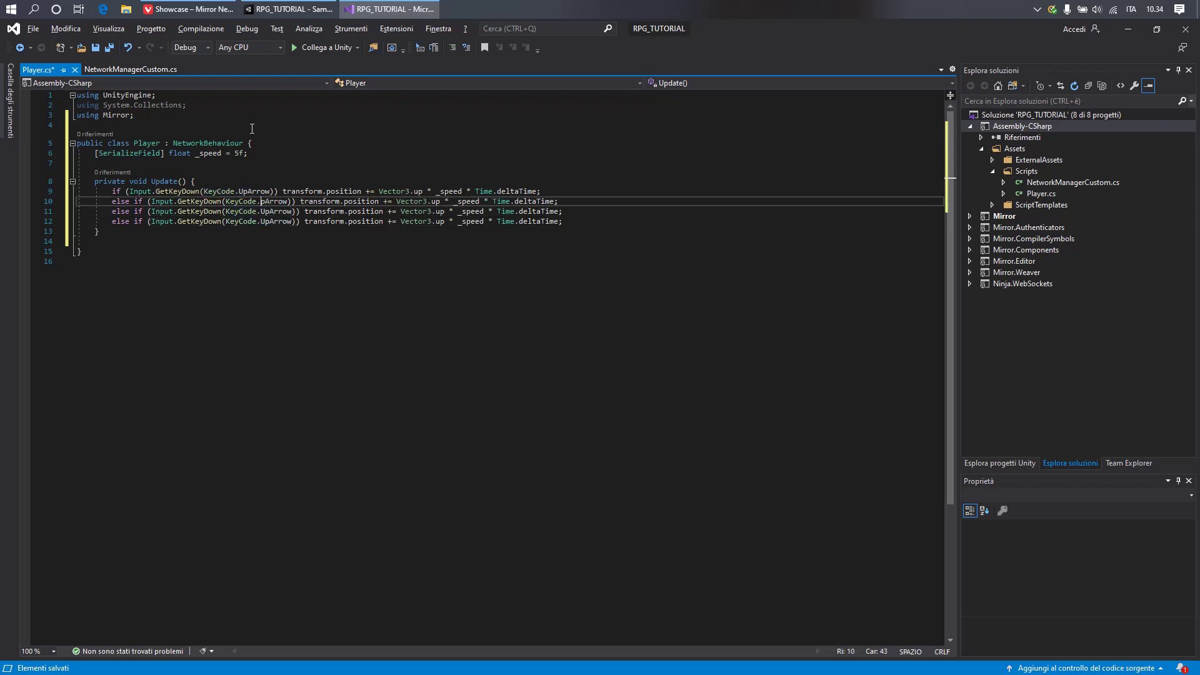
{"action": "type", "text": "ight"}
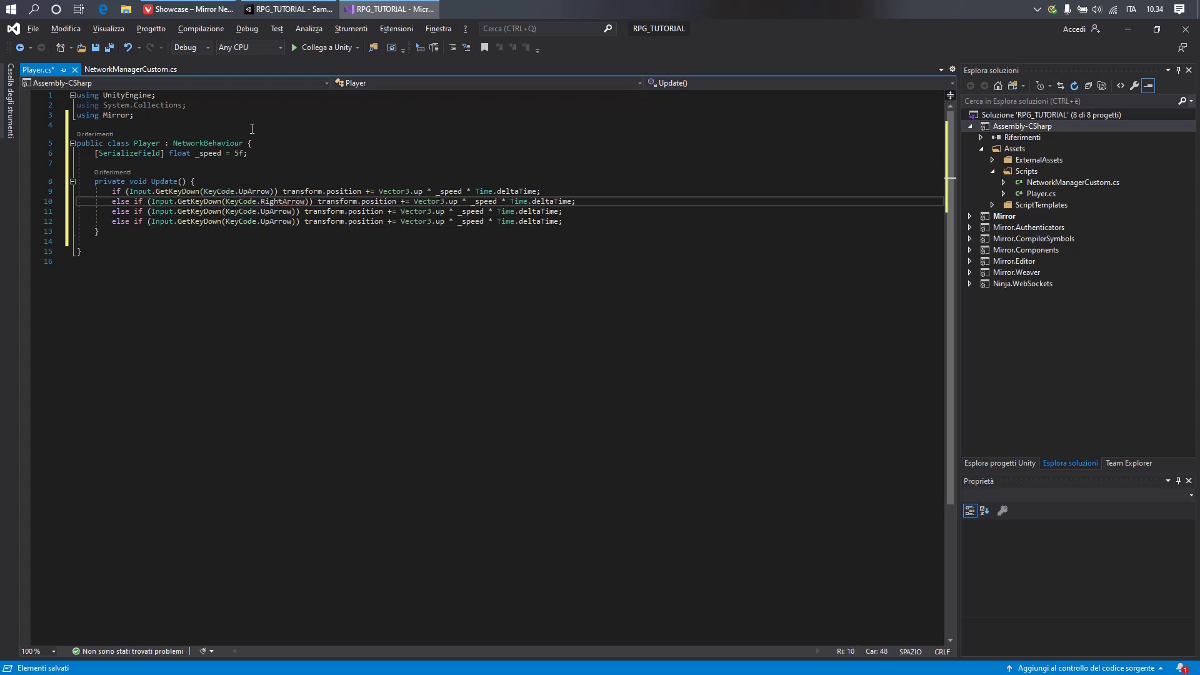
{"action": "key", "text": "Down"}
{"action": "key", "text": "Left"}
{"action": "key", "text": "Left"}
{"action": "key", "text": "Left"}
{"action": "key", "text": "BackSpace"}
{"action": "key", "text": "BackSpace"}
{"action": "type", "text": "Down"}
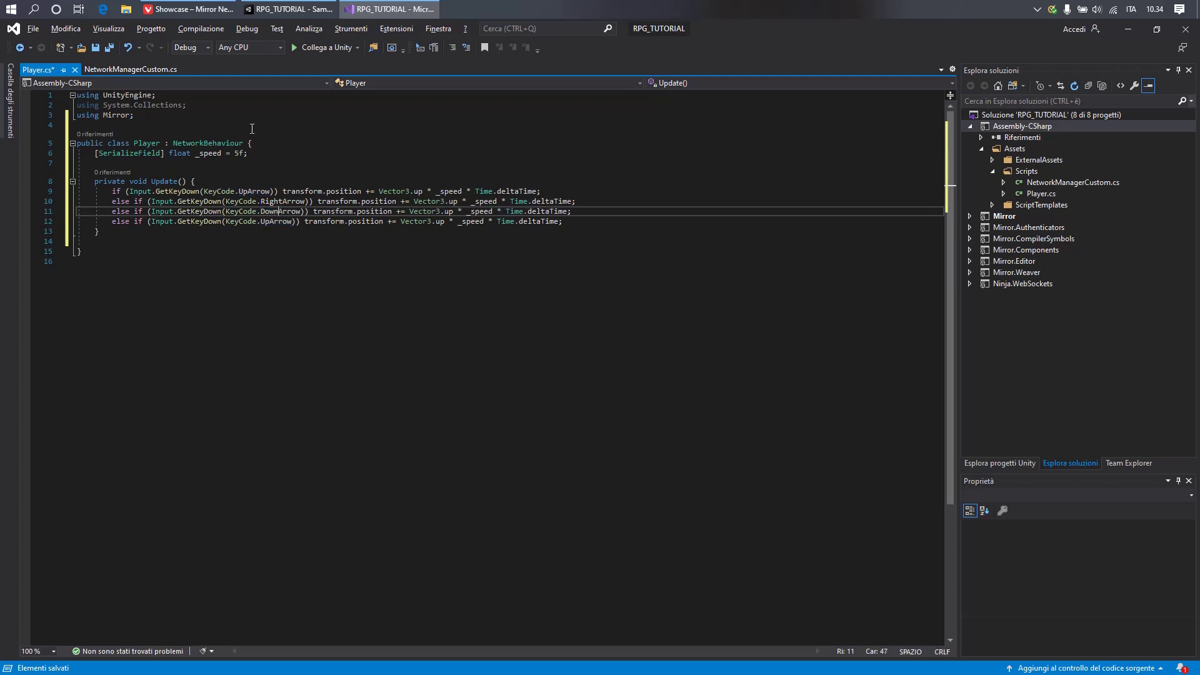
{"action": "key", "text": "Down"}
{"action": "key", "text": "Left"}
{"action": "key", "text": "Left"}
{"action": "key", "text": "BackSpace"}
{"action": "key", "text": "BackSpace"}
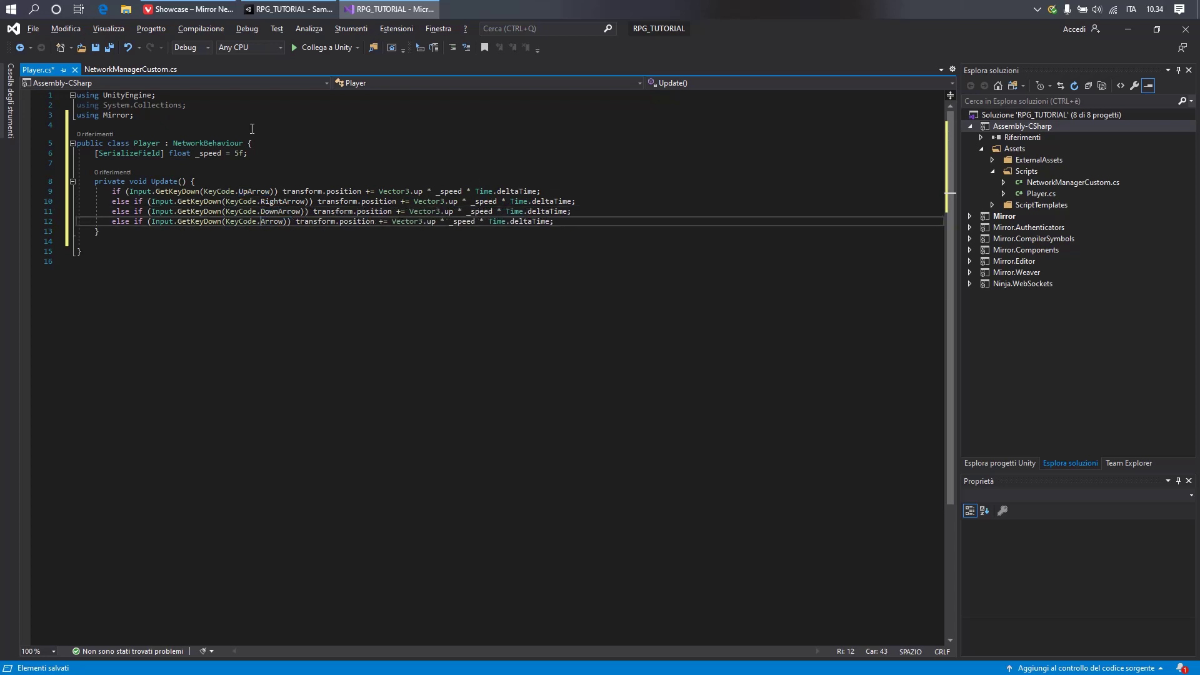
{"action": "type", "text": "Left"}
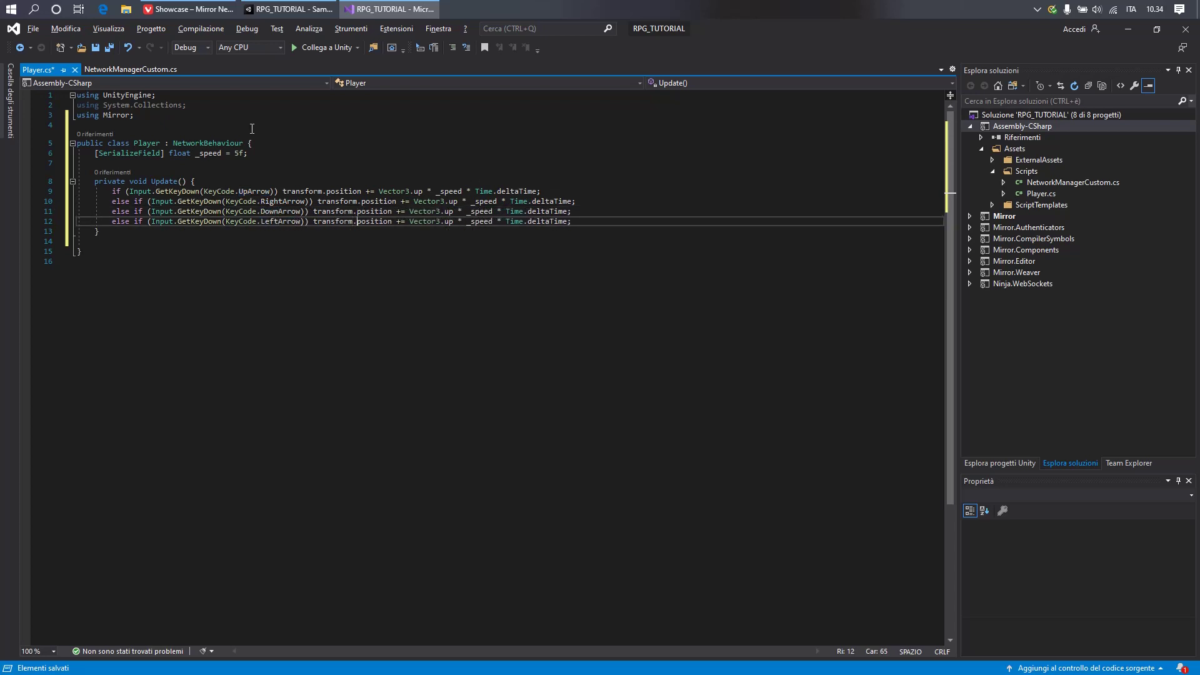
Change the copied movement directions to Vector3.right, Vector3.down and Vector3.left
{"action": "key", "text": "Left"}
{"action": "key", "text": "BackSpace"}
{"action": "key", "text": "BackSpace"}
{"action": "type", "text": "left"}
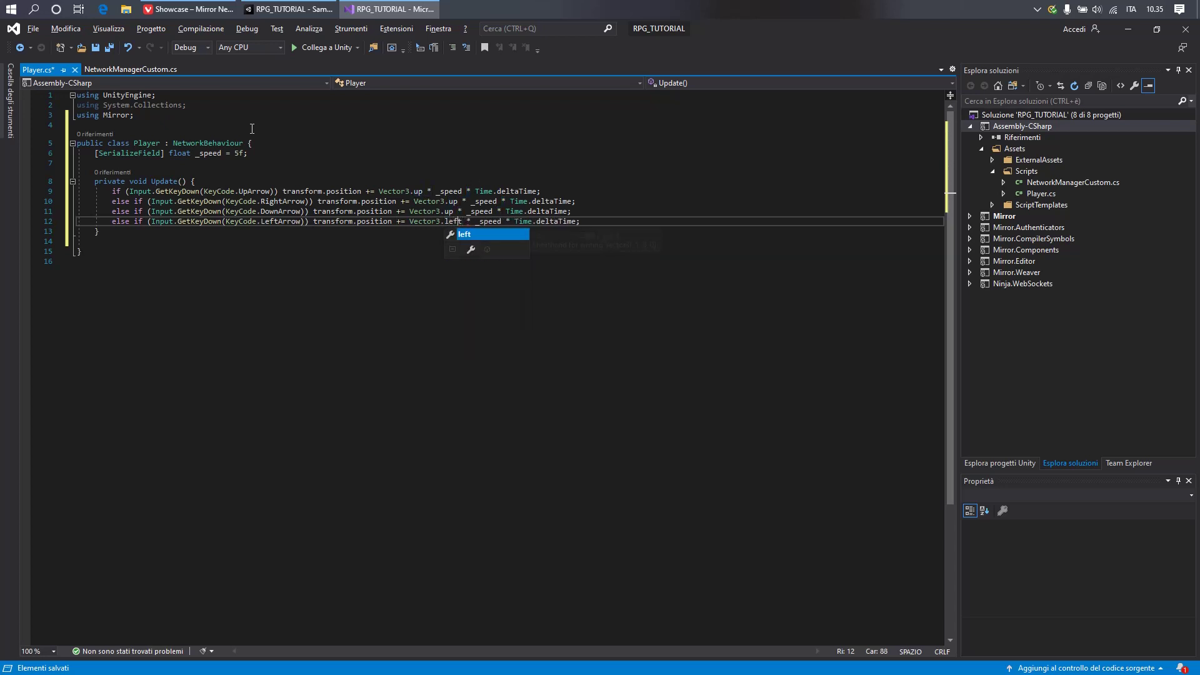
{"action": "key", "text": "Escape"}
{"action": "key", "text": "Up"}
{"action": "key", "text": "Left"}
{"action": "key", "text": "BackSpace"}
{"action": "key", "text": "BackSpace"}
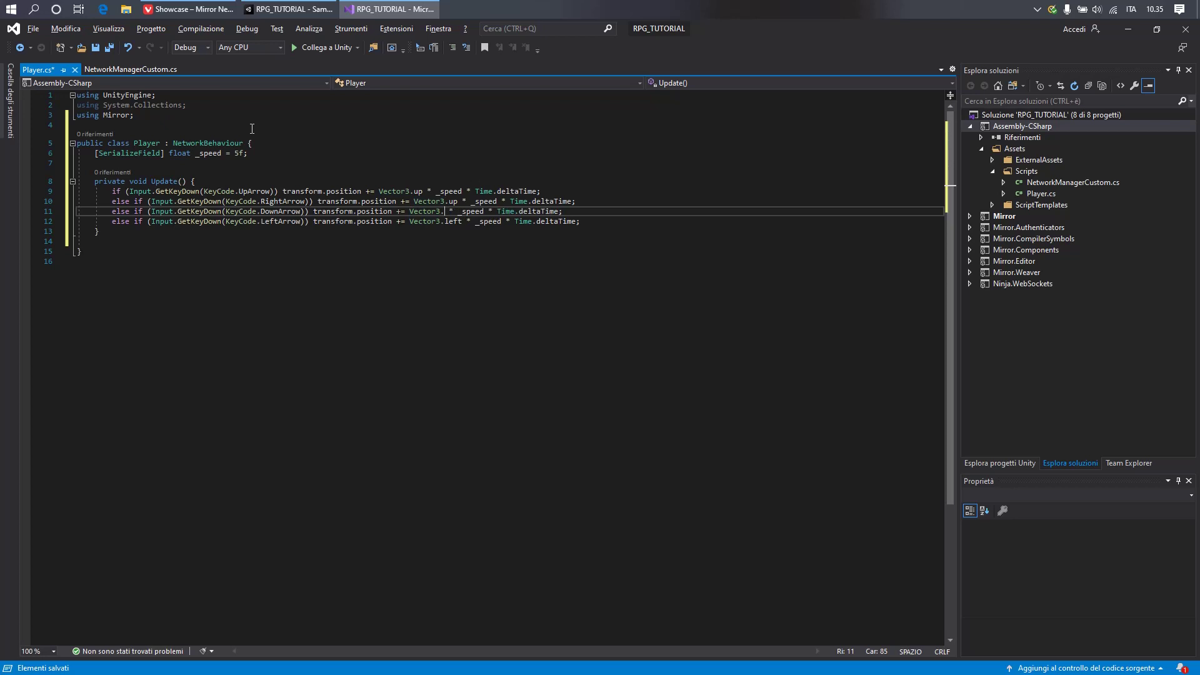
{"action": "type", "text": "do"}
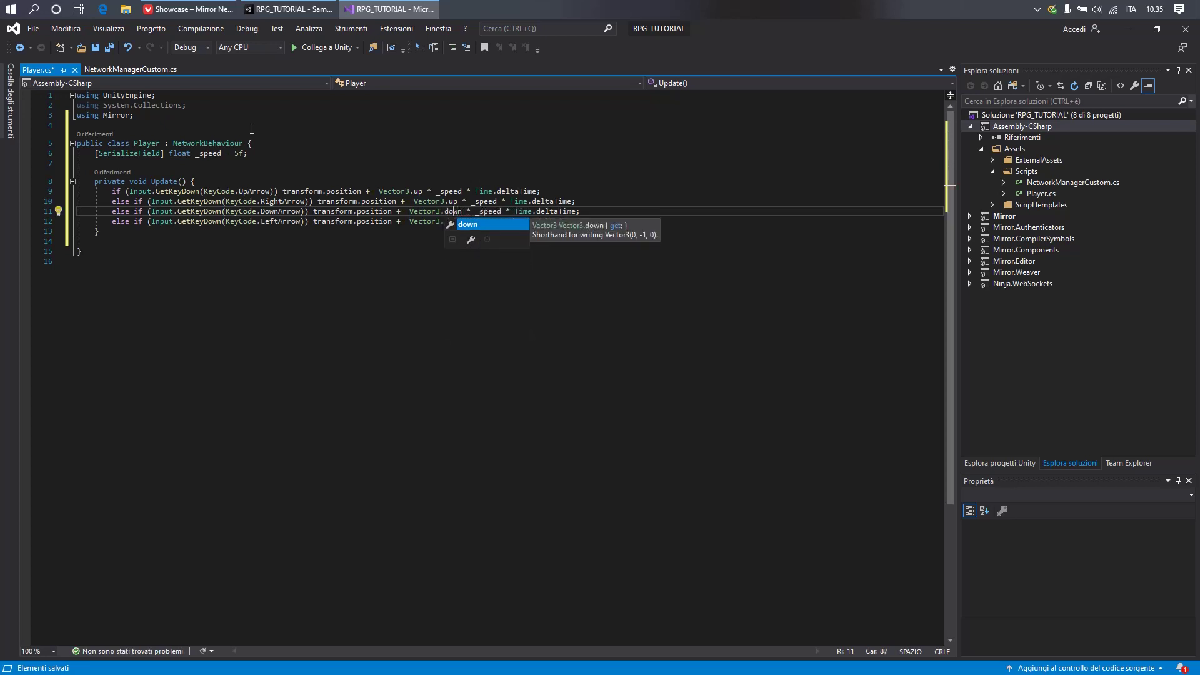
{"action": "key", "text": "Escape"}
{"action": "key", "text": "Up"}
{"action": "key", "text": "Left"}
{"action": "key", "text": "Left"}
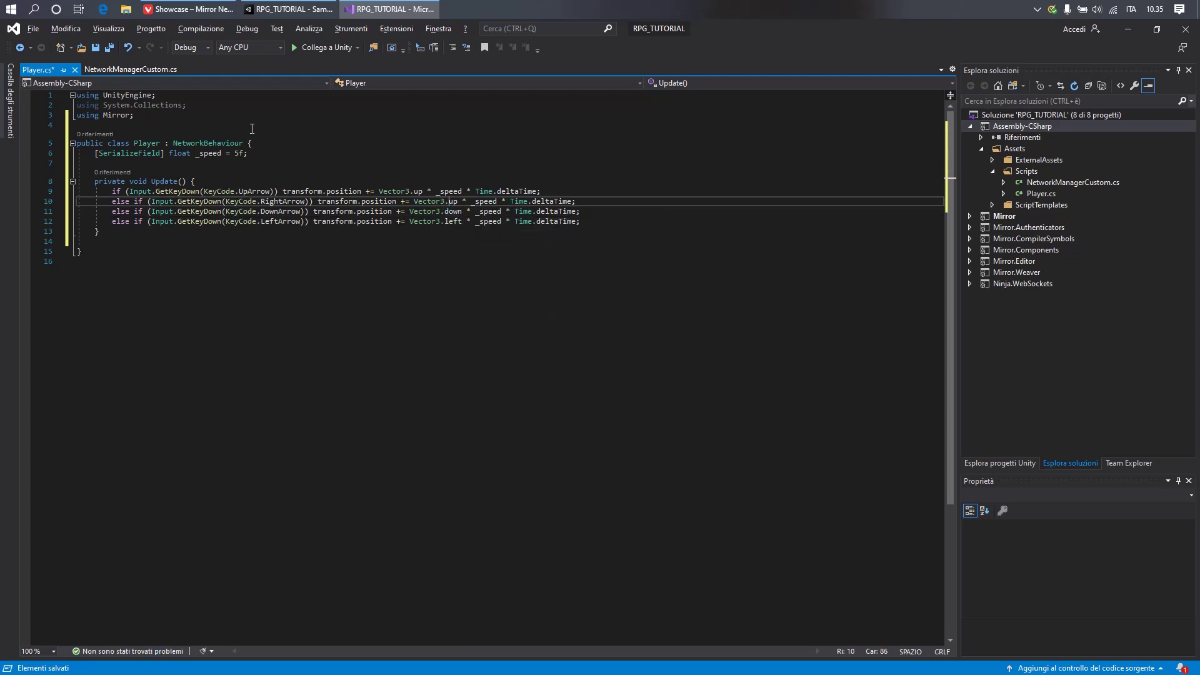
{"action": "key", "text": "Delete"}
{"action": "key", "text": "Delete"}
{"action": "type", "text": "ri"}
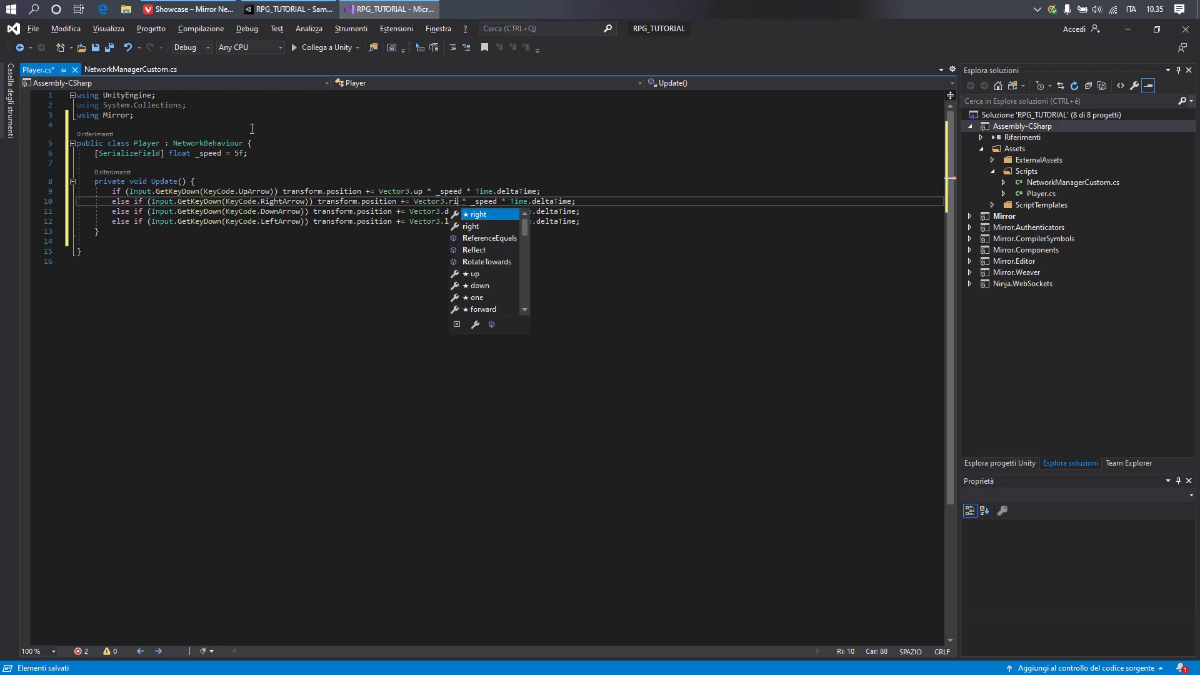
{"action": "type", "text": "ght"}
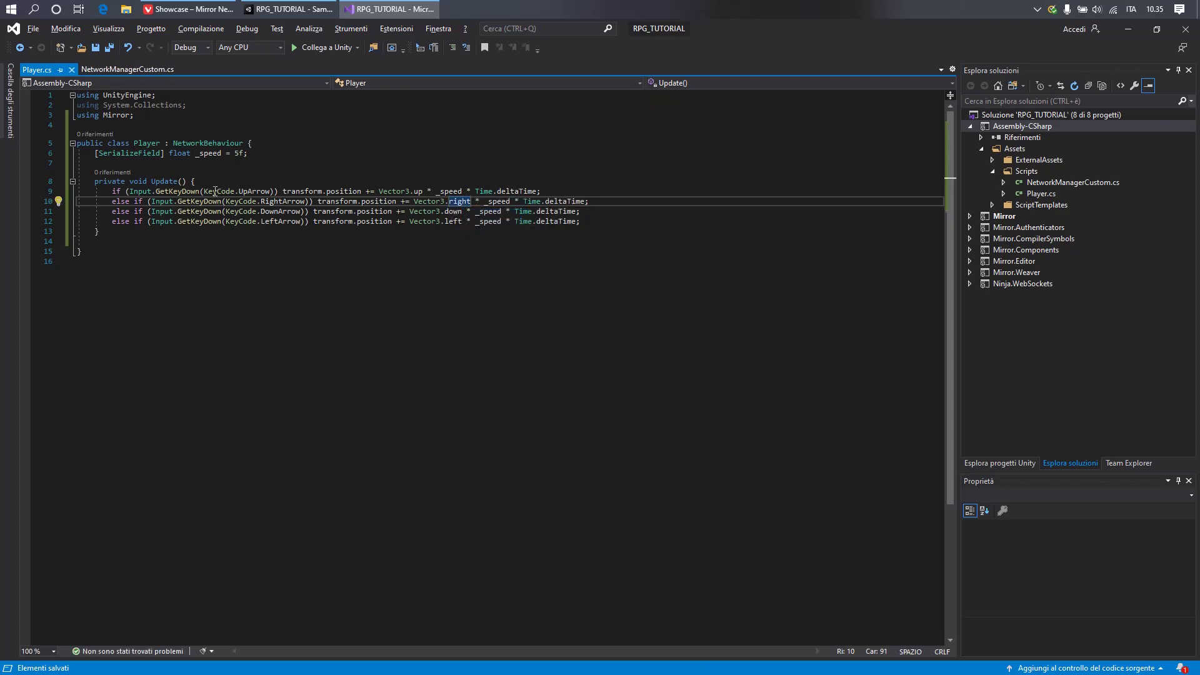
Replace GetKeyDown with GetKey in all four checks, save, and return to Unity
{"action": "left_click", "coordinate": [179, 191]}
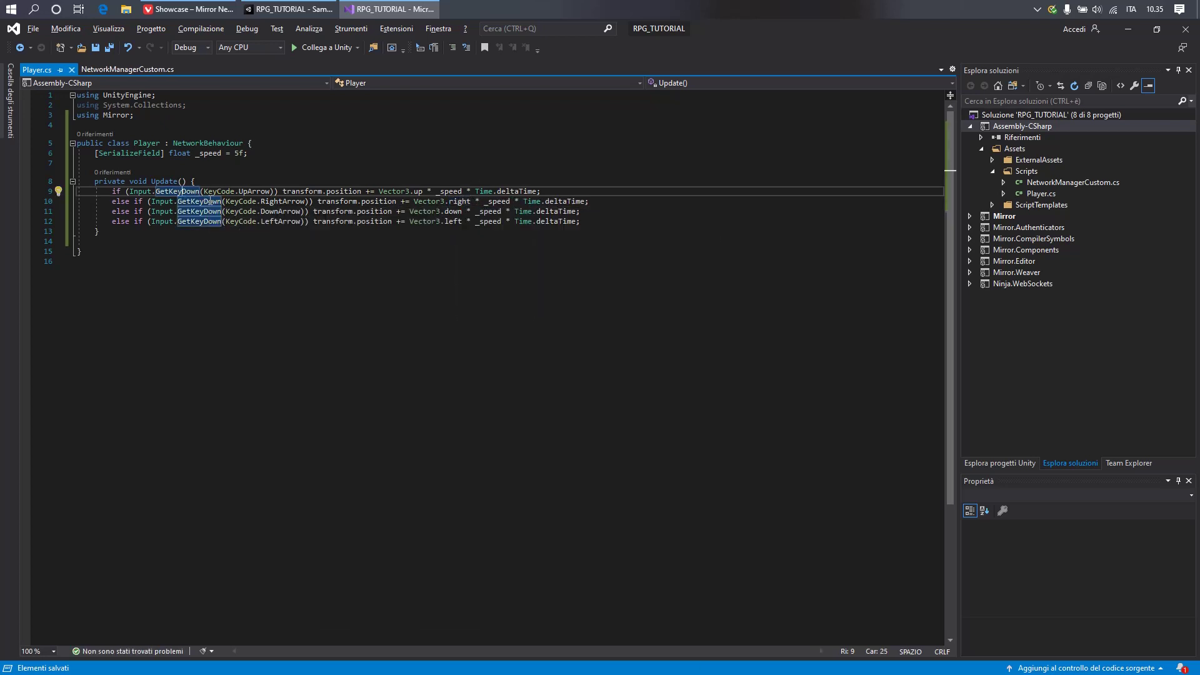
{"action": "key", "text": "Delete"}
{"action": "key", "text": "Delete"}
{"action": "key", "text": "Delete"}
{"action": "key", "text": "Delete"}
{"action": "left_click", "coordinate": [210, 201]}
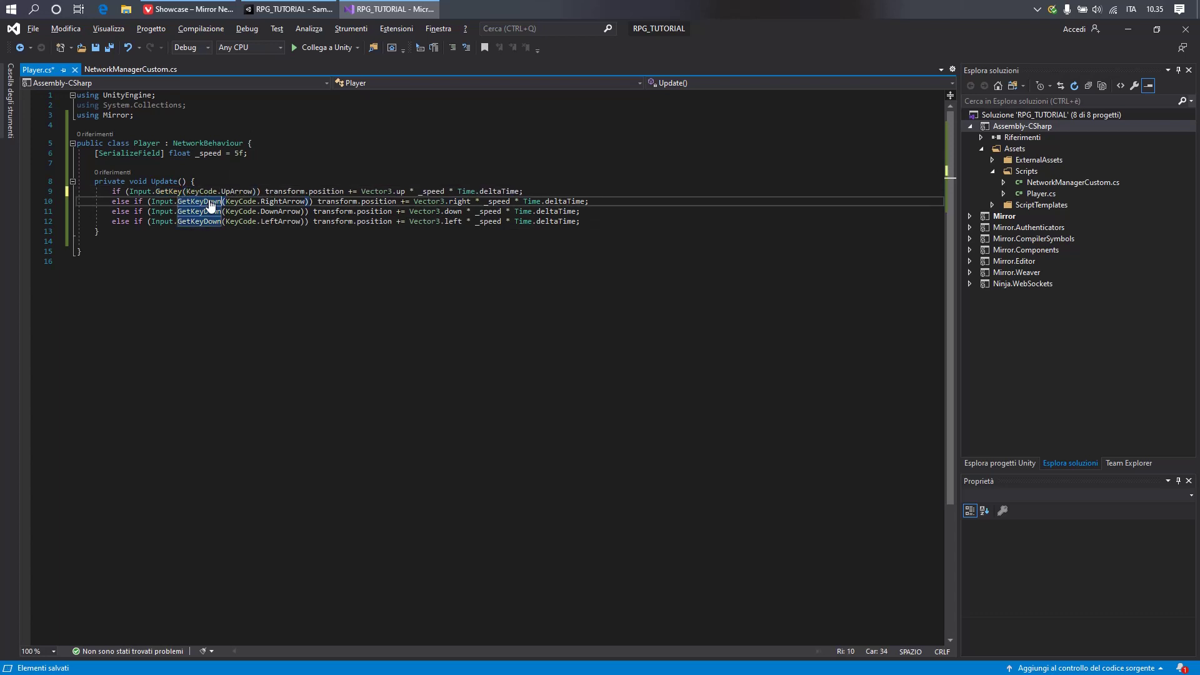
{"action": "key", "text": "Delete"}
{"action": "key", "text": "Delete"}
{"action": "key", "text": "Delete"}
{"action": "key", "text": "BackSpace"}
{"action": "key", "text": "Down"}
{"action": "key", "text": "Delete"}
{"action": "key", "text": "Delete"}
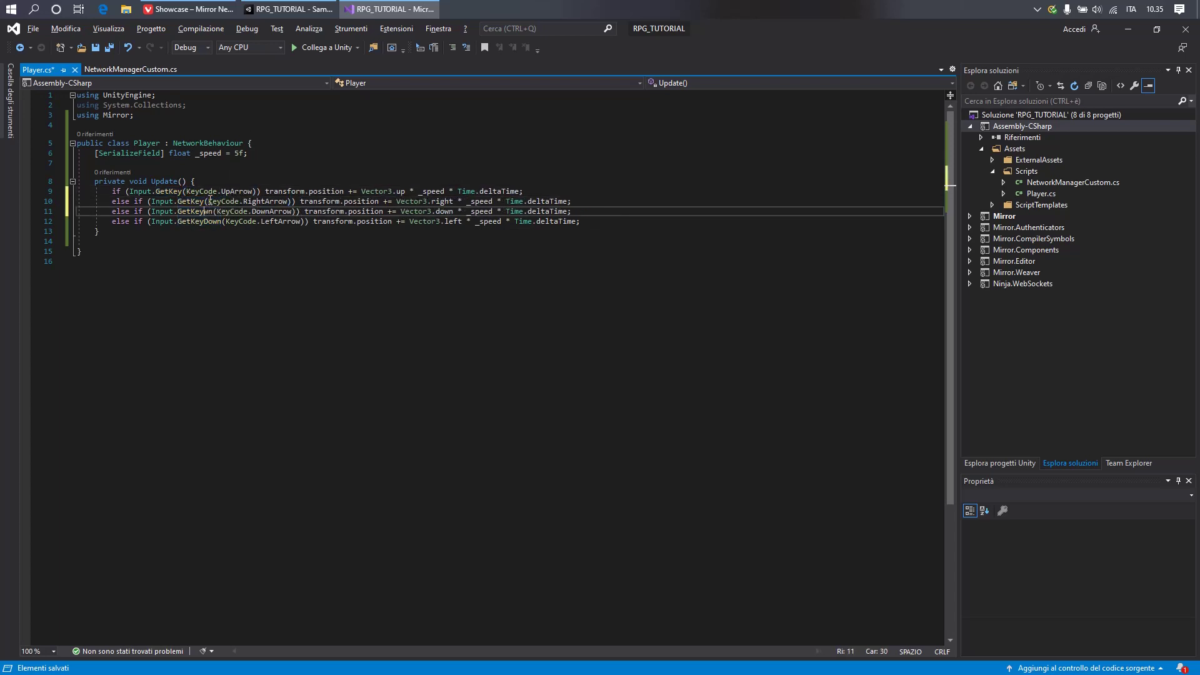
{"action": "key", "text": "Delete"}
{"action": "key", "text": "Delete"}
{"action": "key", "text": "Down"}
{"action": "key", "text": "Delete"}
{"action": "key", "text": "Delete"}
{"action": "key", "text": "Delete"}
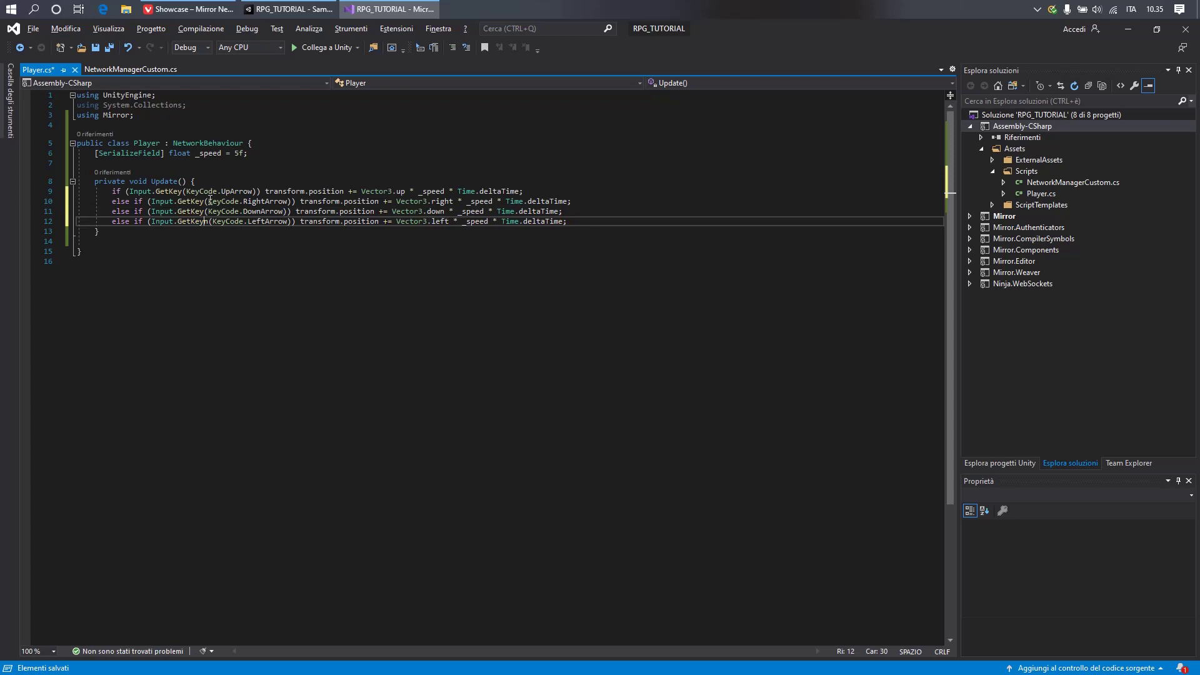
{"action": "key", "text": "Delete"}
{"action": "key", "text": "ctrl+s"}
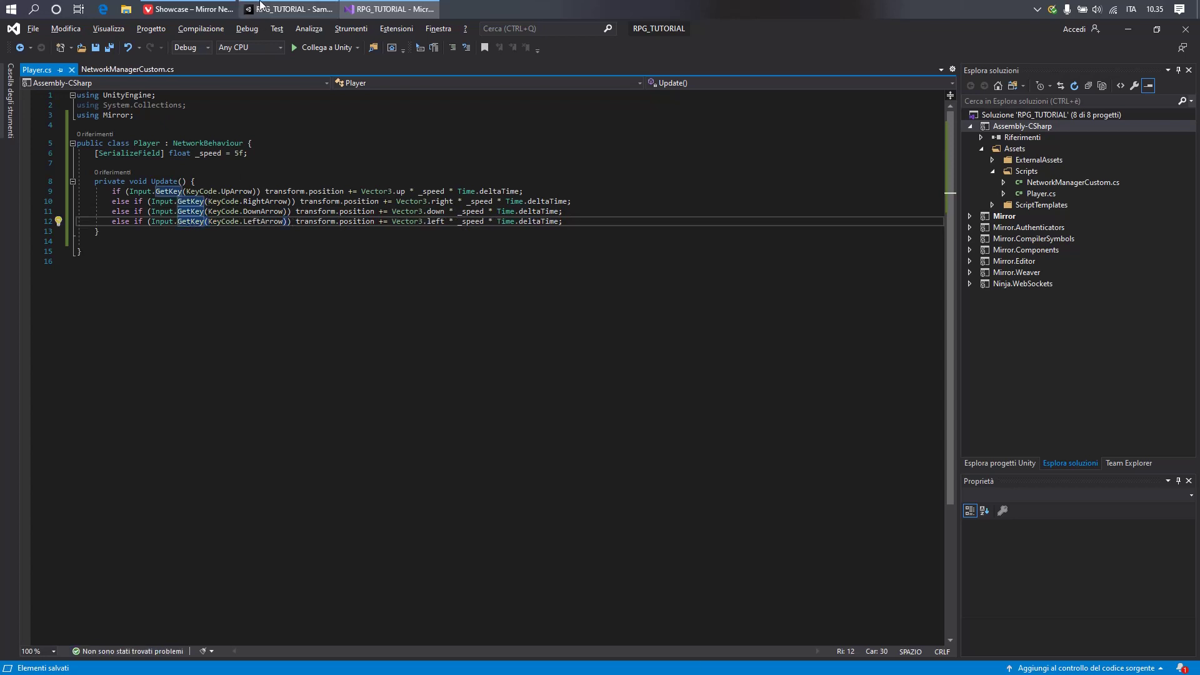
{"action": "left_click", "coordinate": [262, 6]}
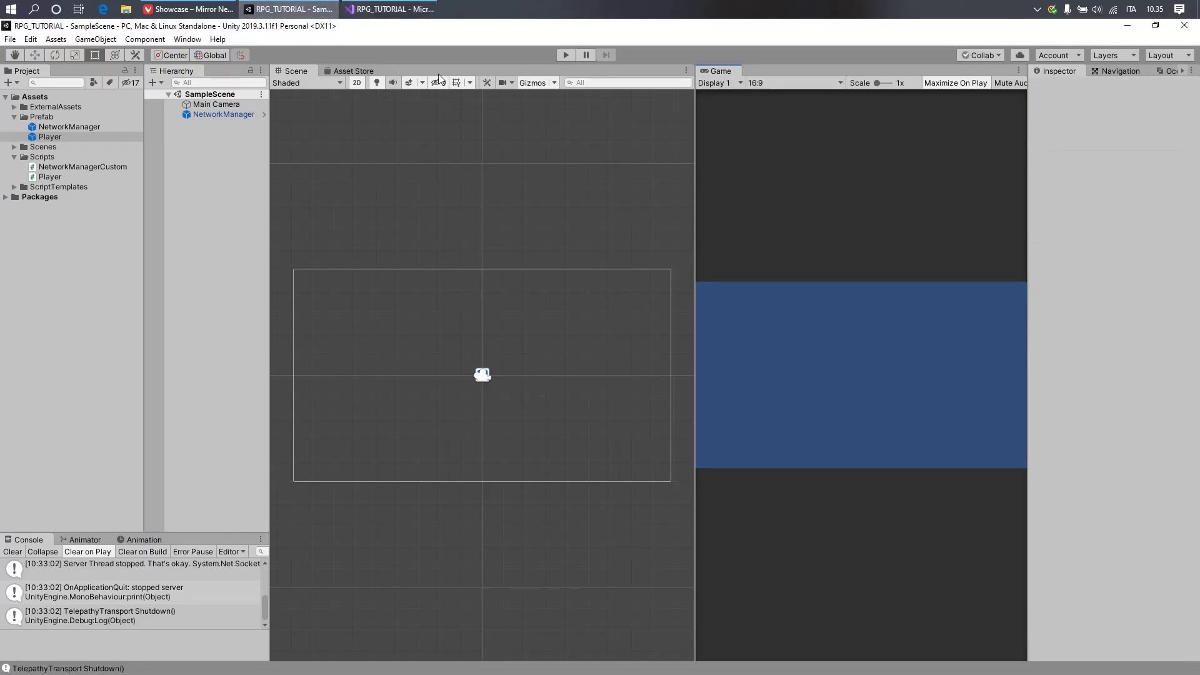
{"action": "left_click", "coordinate": [572, 53]}
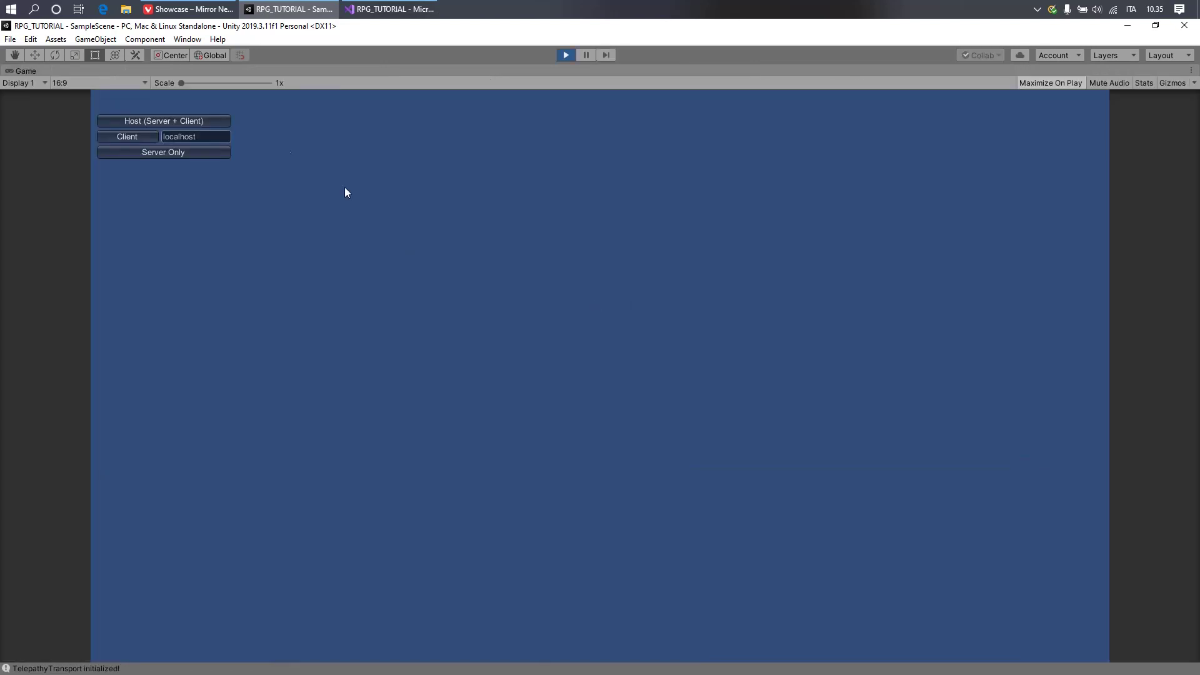
{"action": "left_click", "coordinate": [205, 122]}
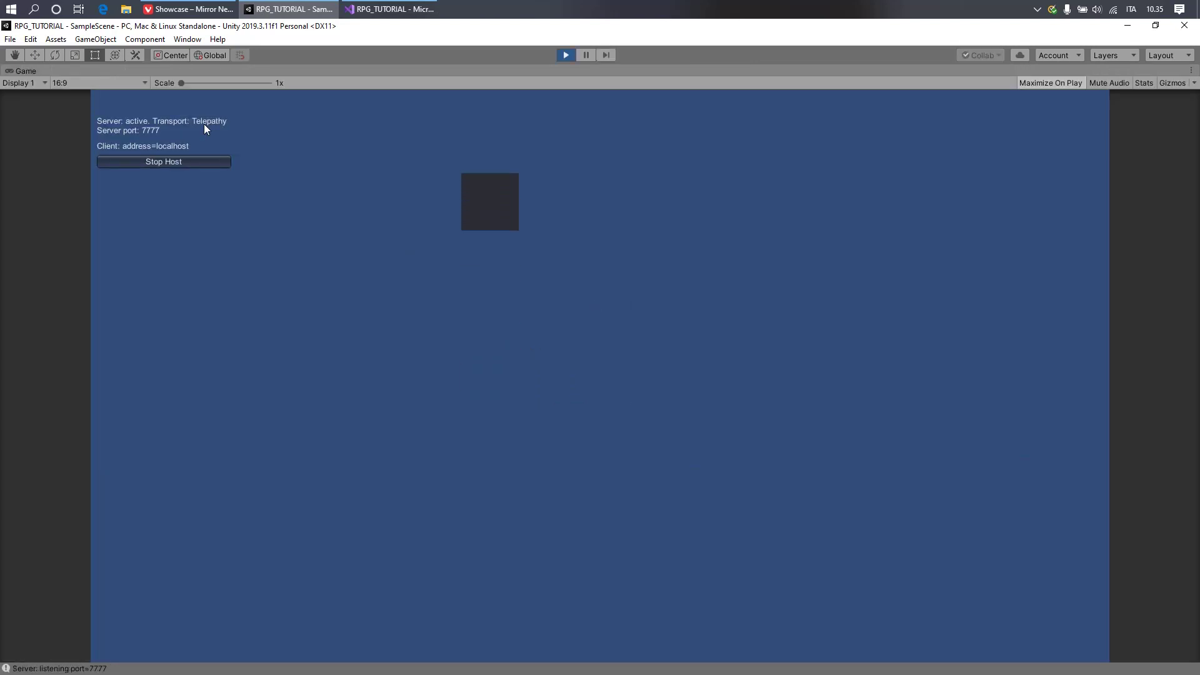
{"action": "key", "text": "w"}
{"action": "key", "text": "d"}
{"action": "key", "text": "s"}
{"action": "key", "text": "a"}
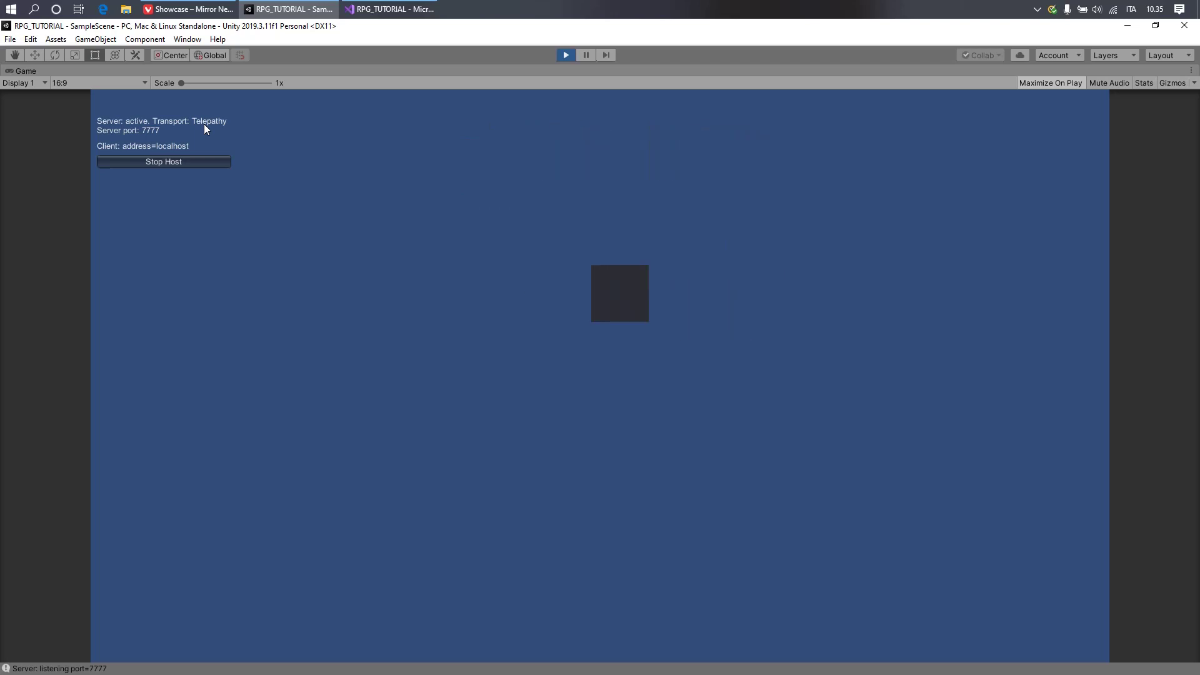
{"action": "key", "text": "w"}
{"action": "key", "text": "s"}
{"action": "key", "text": "s"}
{"action": "key", "text": "d"}
{"action": "key", "text": "w"}
{"action": "key", "text": "a"}
{"action": "key", "text": "a"}
{"action": "key", "text": "s"}
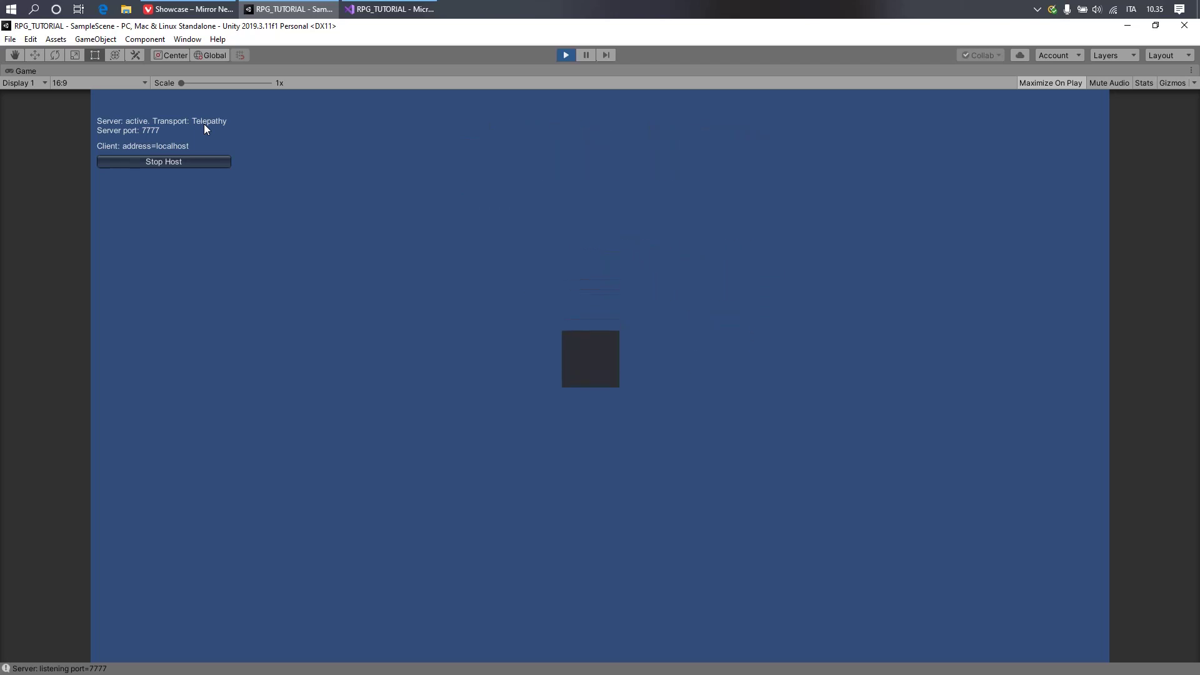
{"action": "key", "text": "s"}
{"action": "key", "text": "a"}
{"action": "key", "text": "w"}
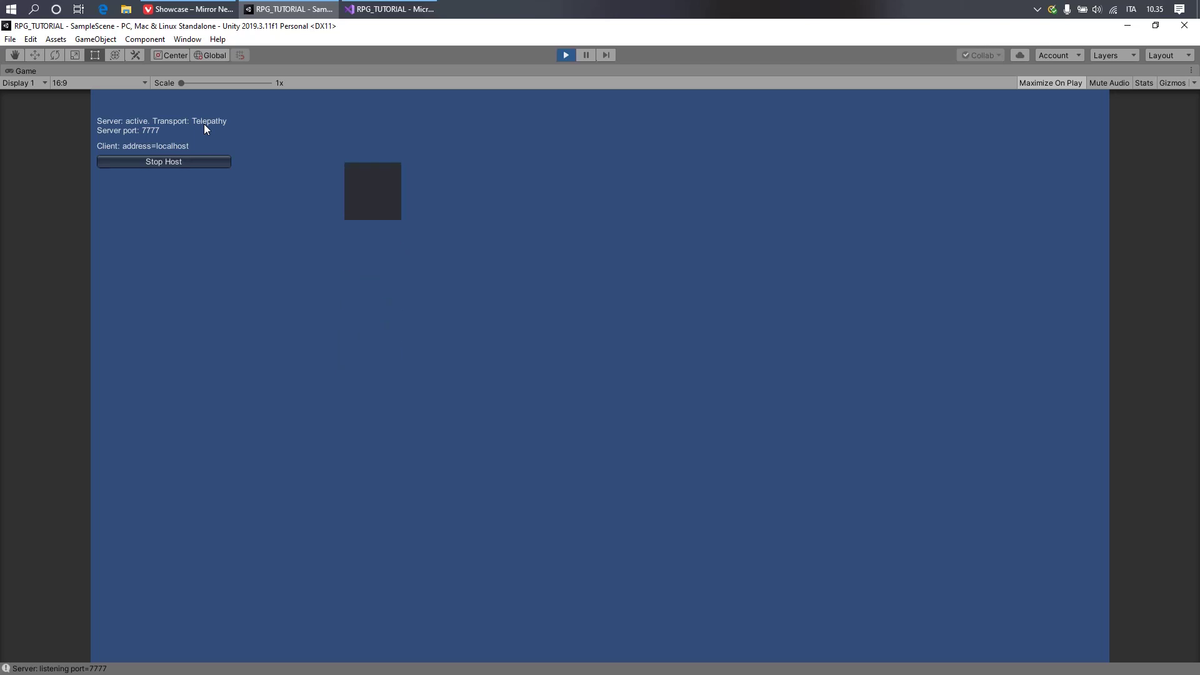
{"action": "key", "text": "w"}
{"action": "key", "text": "d"}
{"action": "key", "text": "s"}
{"action": "key", "text": "a"}
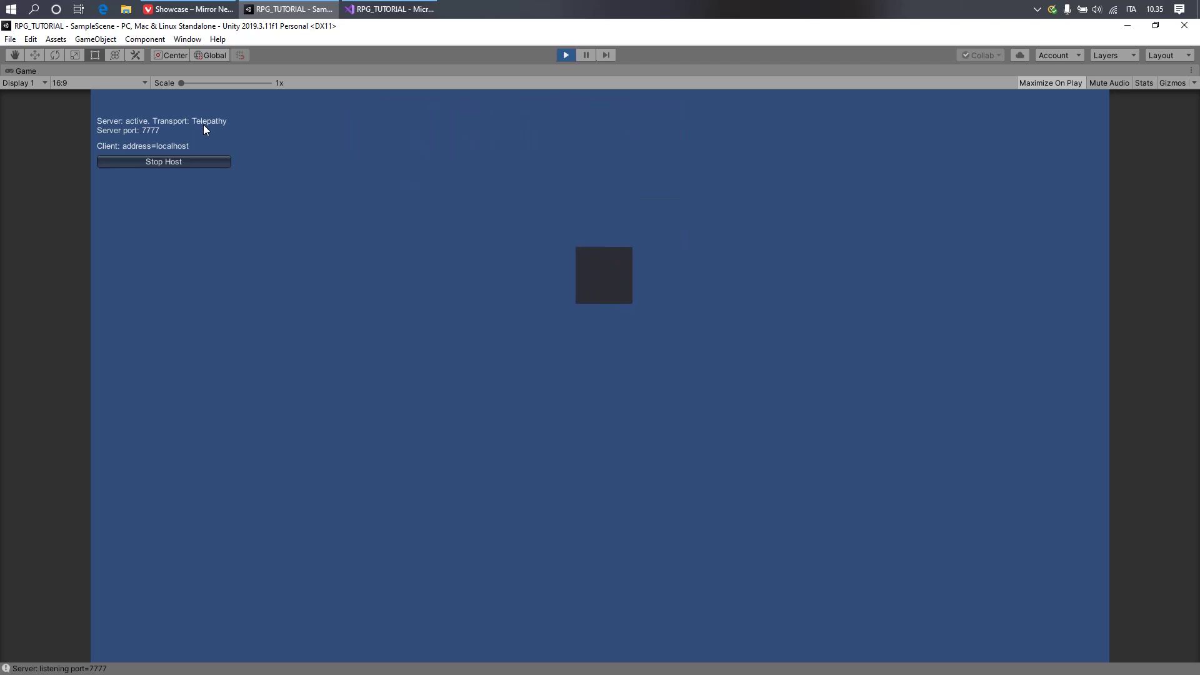
{"action": "left_click", "coordinate": [563, 54]}
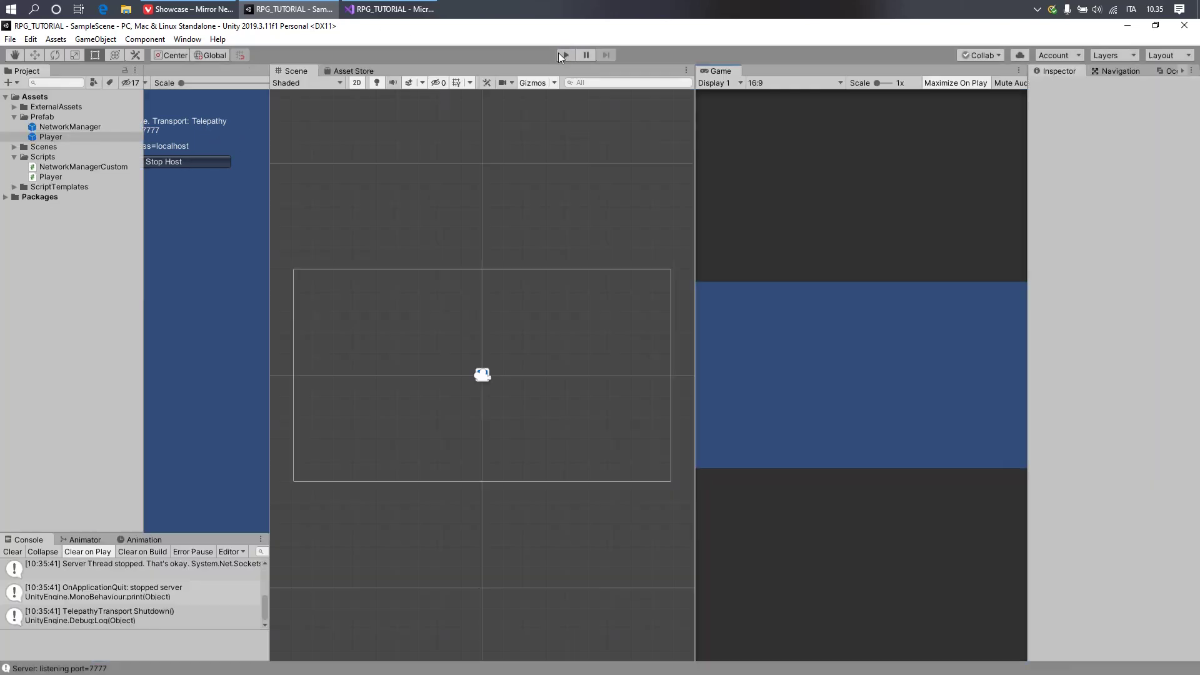
Start Build And Run from the File menu
{"action": "left_click", "coordinate": [10, 40]}
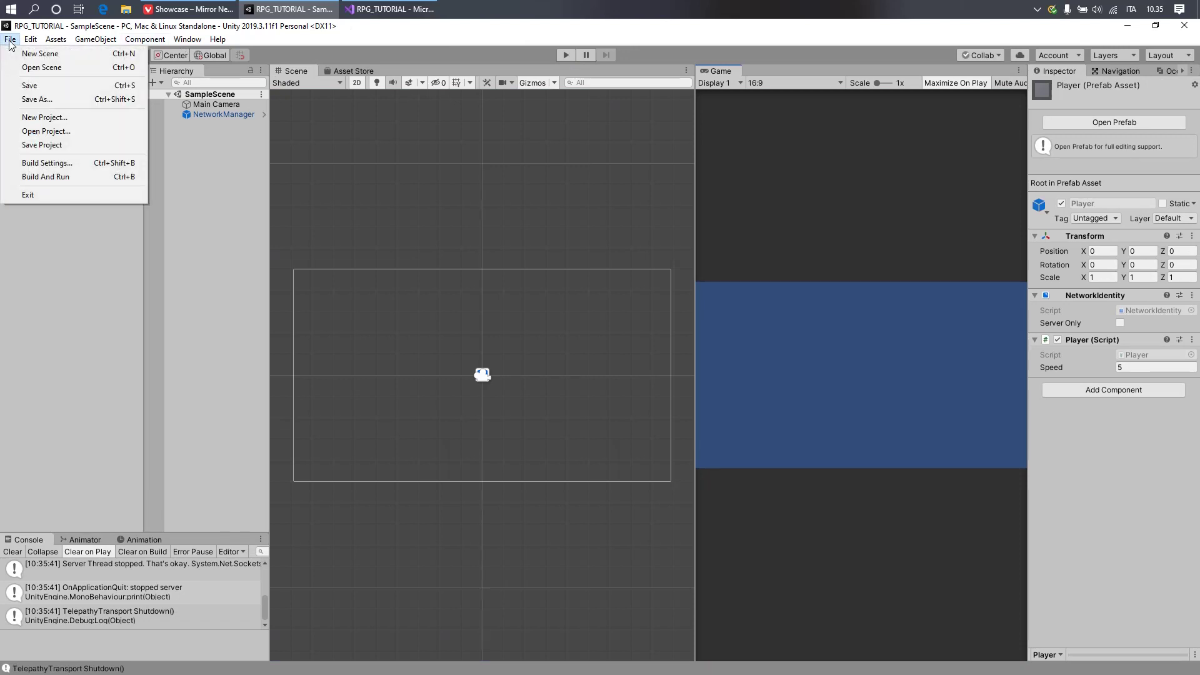
{"action": "left_click", "coordinate": [239, 126]}
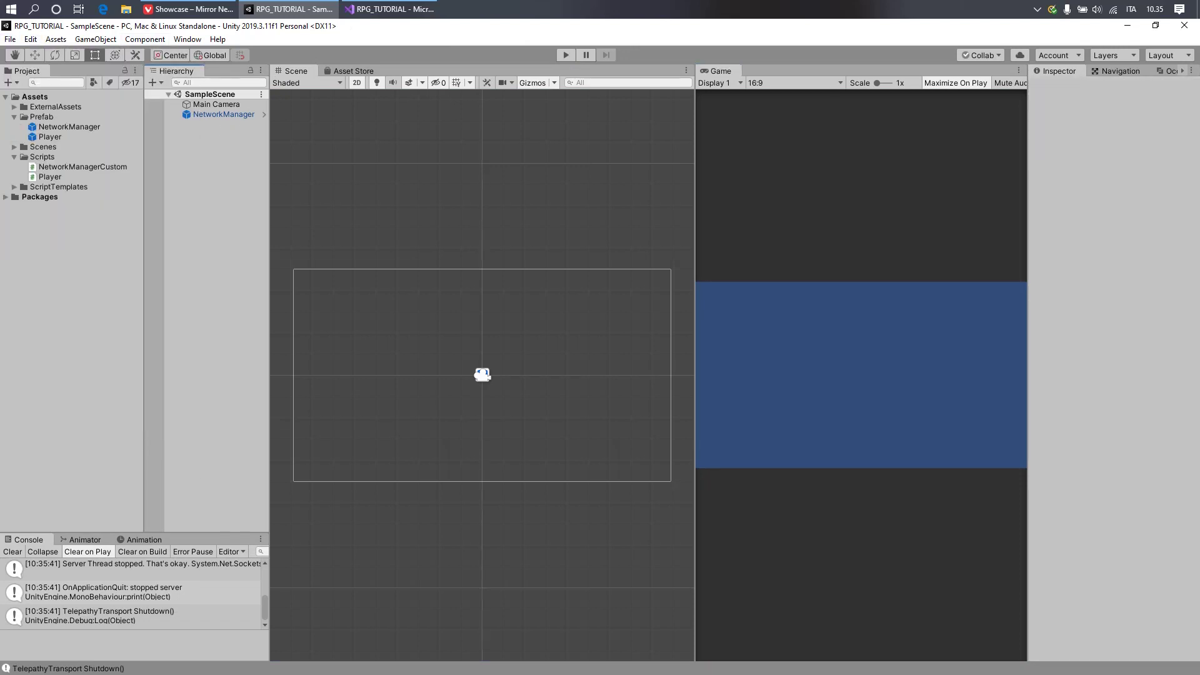
{"action": "left_click", "coordinate": [9, 38]}
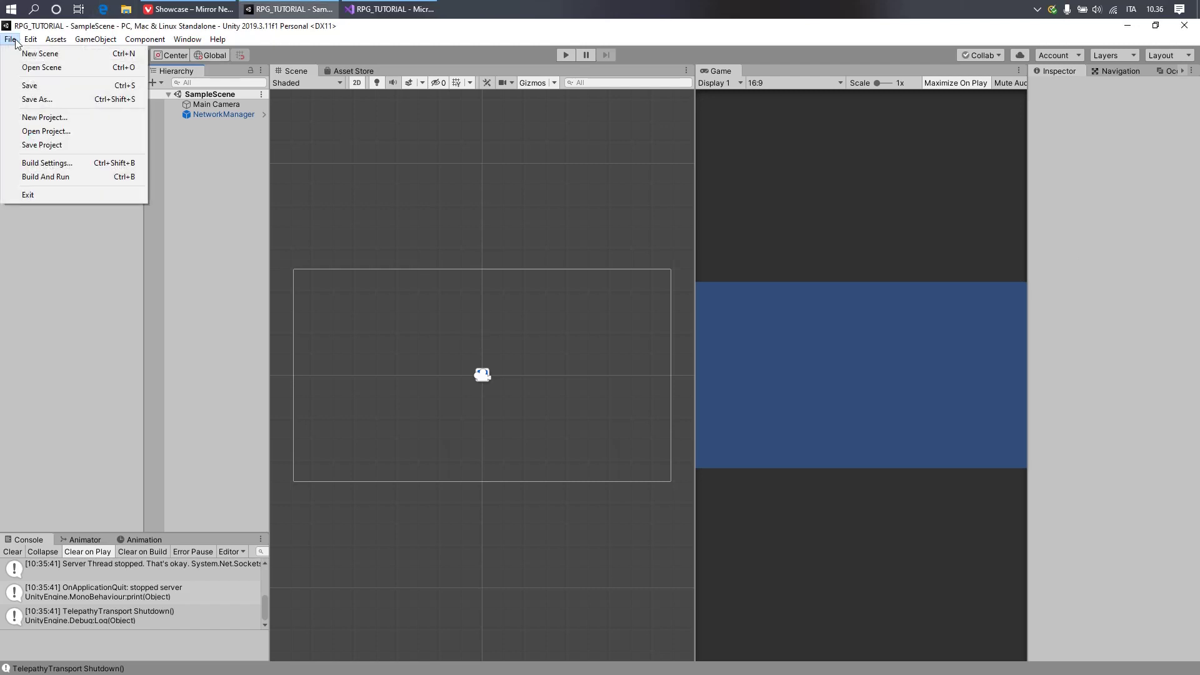
{"action": "left_click", "coordinate": [60, 175]}
{"action": "type", "text": "Build"}
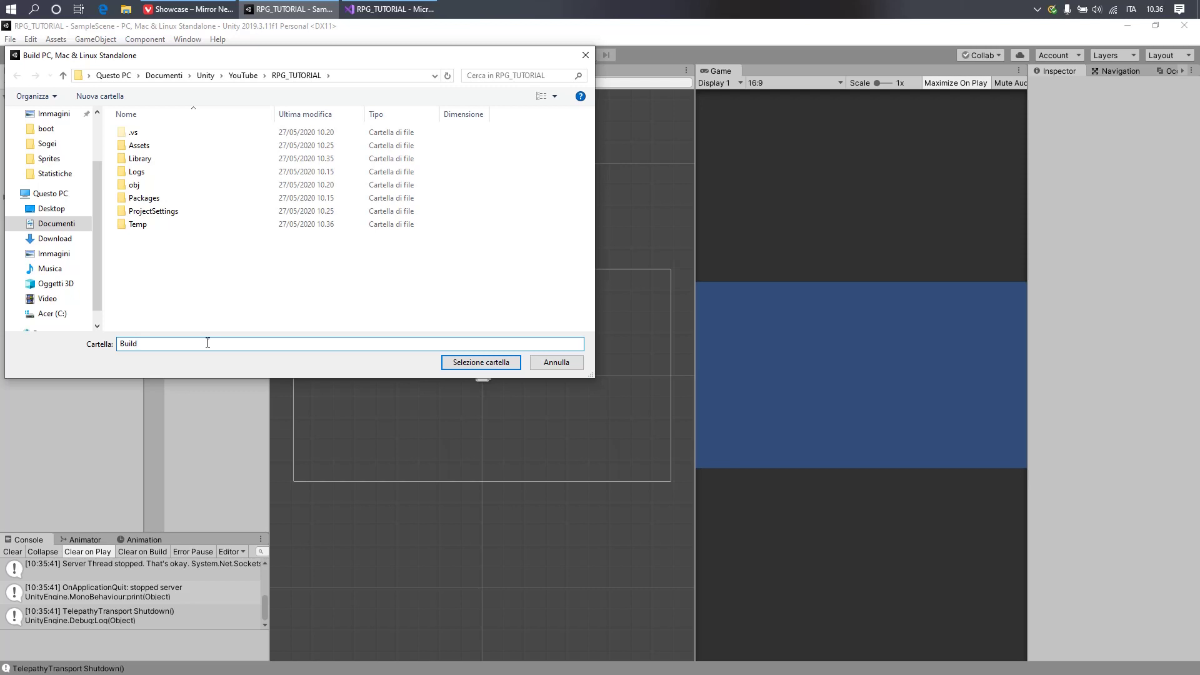
Create a new Build folder in RPG_TUTORIAL and select it as the build output
{"action": "left_click", "coordinate": [479, 365]}
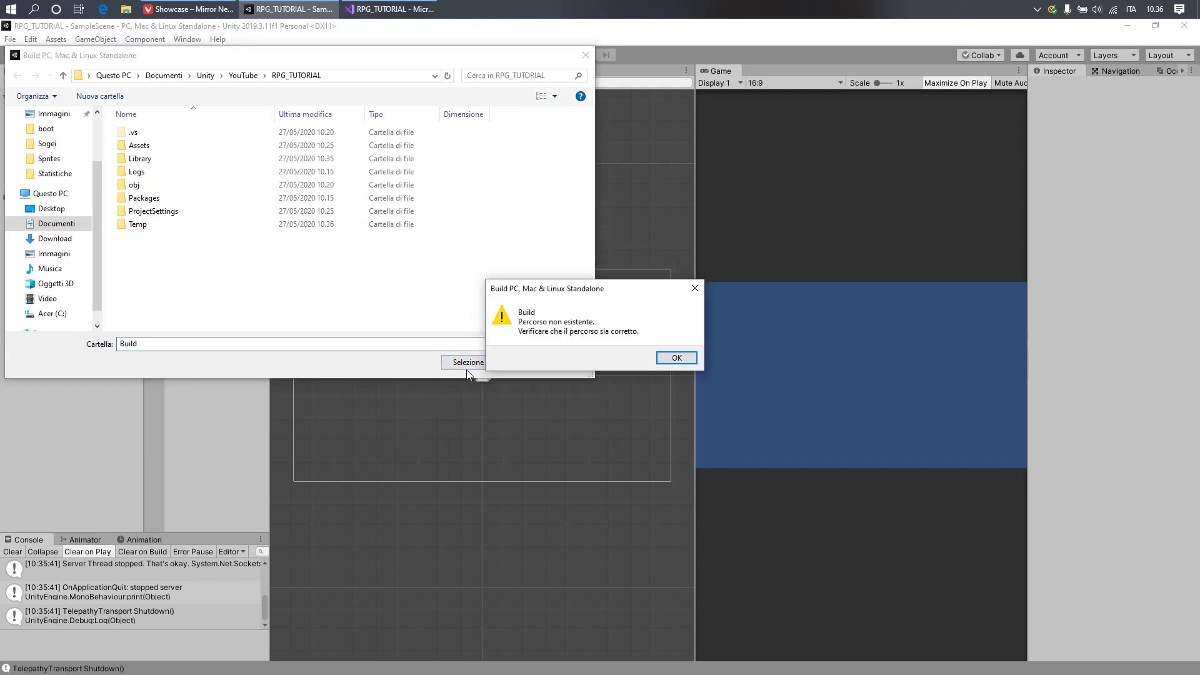
{"action": "left_click", "coordinate": [677, 357]}
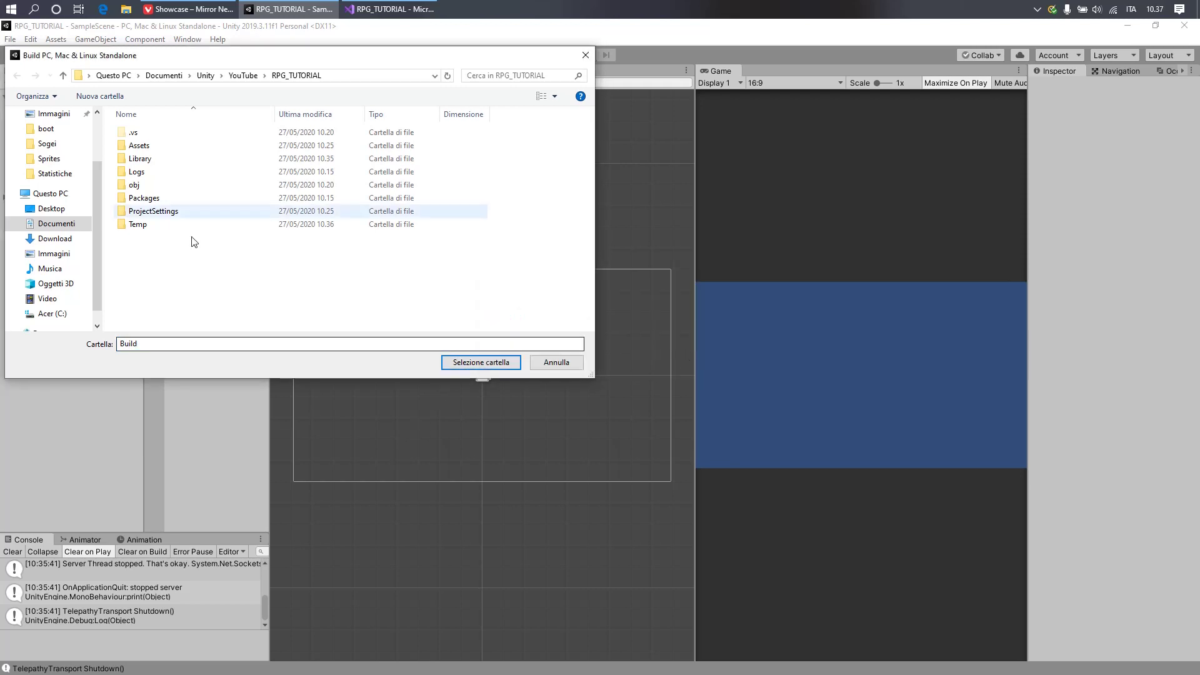
{"action": "left_click", "coordinate": [90, 96]}
{"action": "type", "text": "B"}
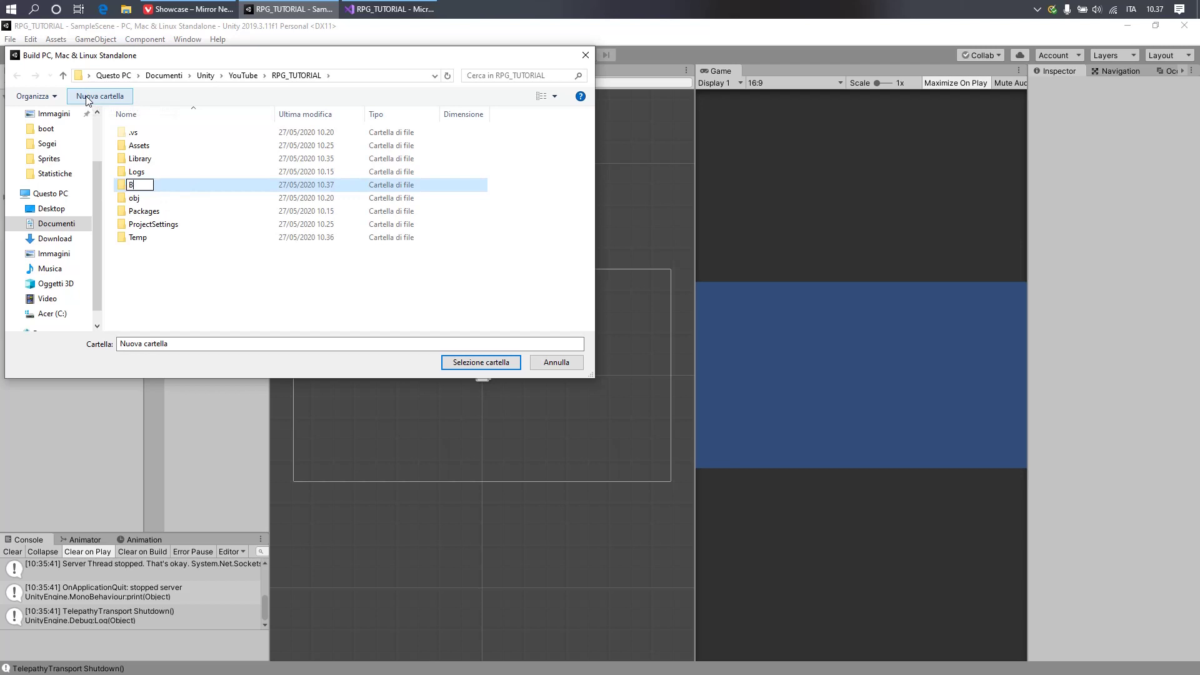
{"action": "type", "text": "uilod"}
{"action": "left_click", "coordinate": [269, 319]}
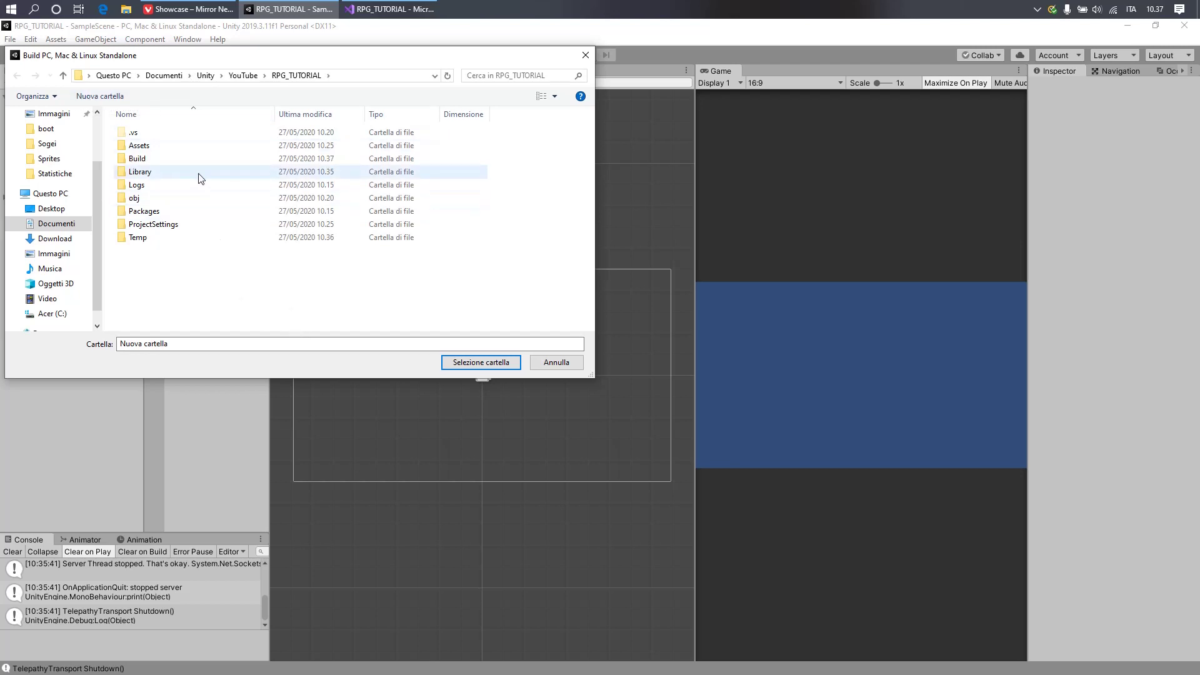
{"action": "left_click", "coordinate": [194, 166]}
{"action": "left_click", "coordinate": [485, 360]}
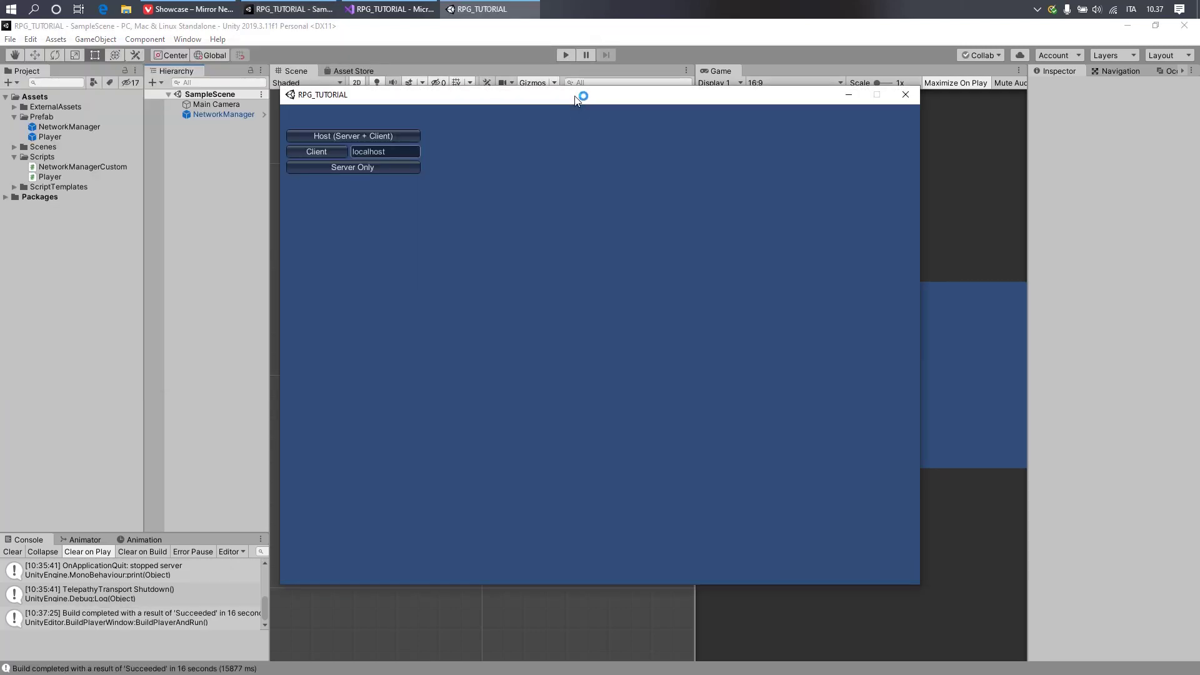
Move the built game aside, play the editor as Host, and move the host square
{"action": "mouse_move", "coordinate": [577, 98]}
{"action": "left_mouse_down"}
{"action": "mouse_move", "coordinate": [1199, 185]}
{"action": "mouse_move", "coordinate": [325, 123]}
{"action": "left_mouse_up"}
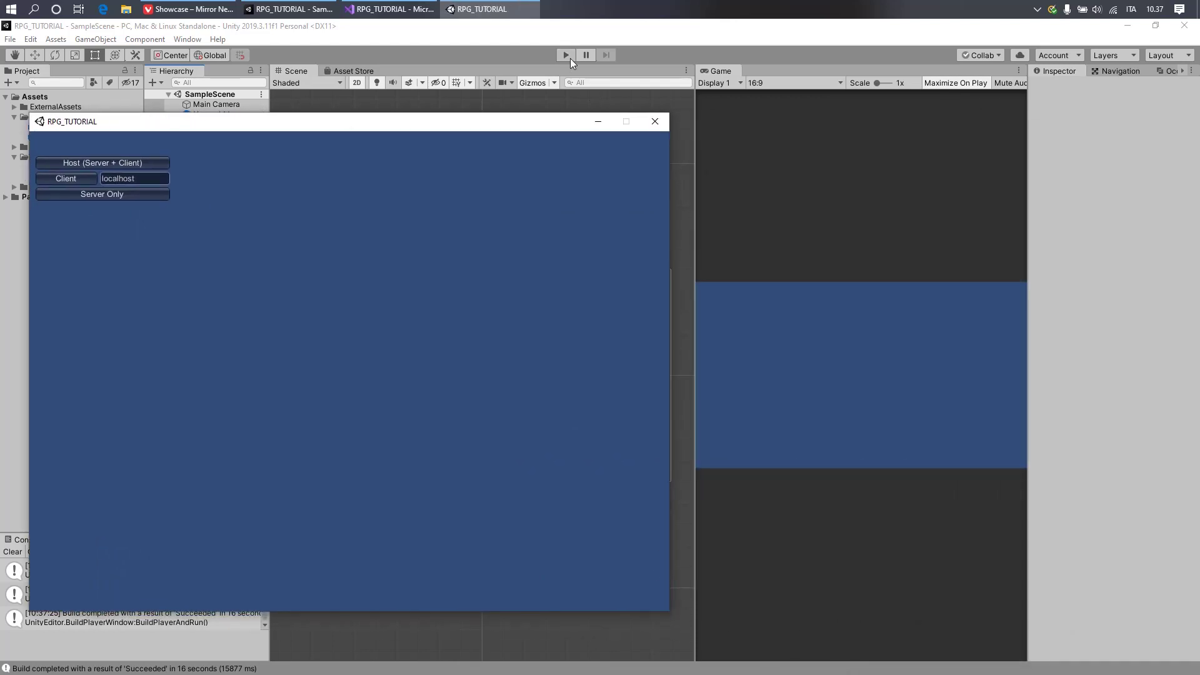
{"action": "left_click", "coordinate": [842, 80]}
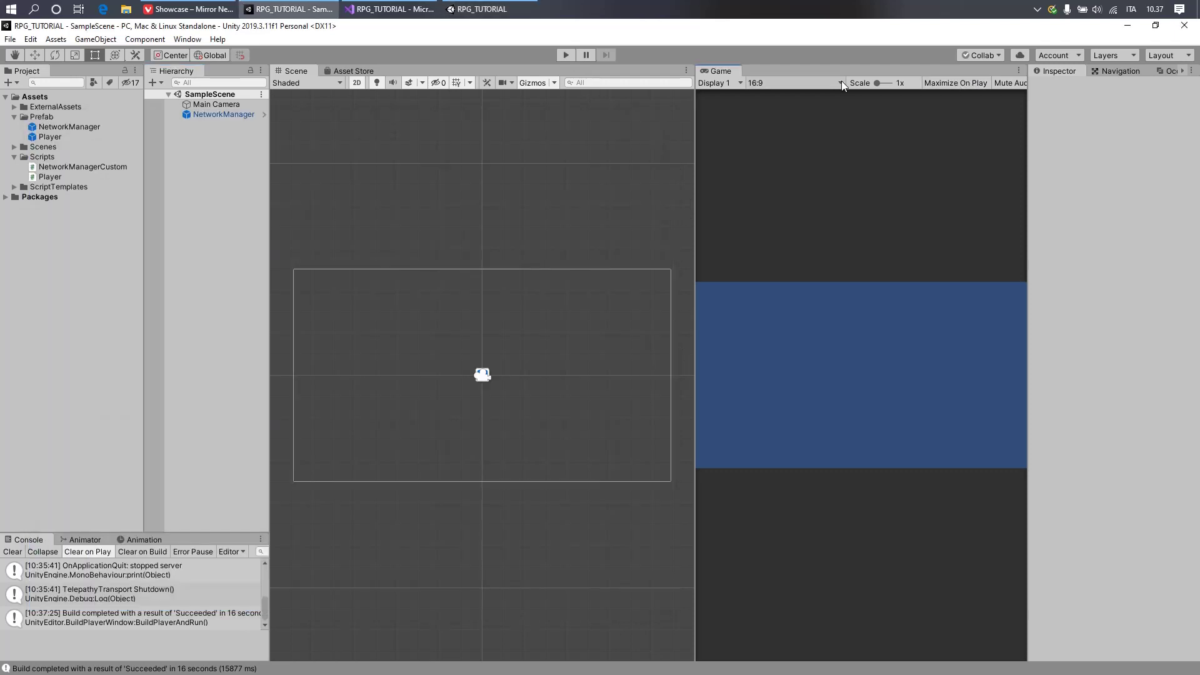
{"action": "left_click", "coordinate": [565, 55]}
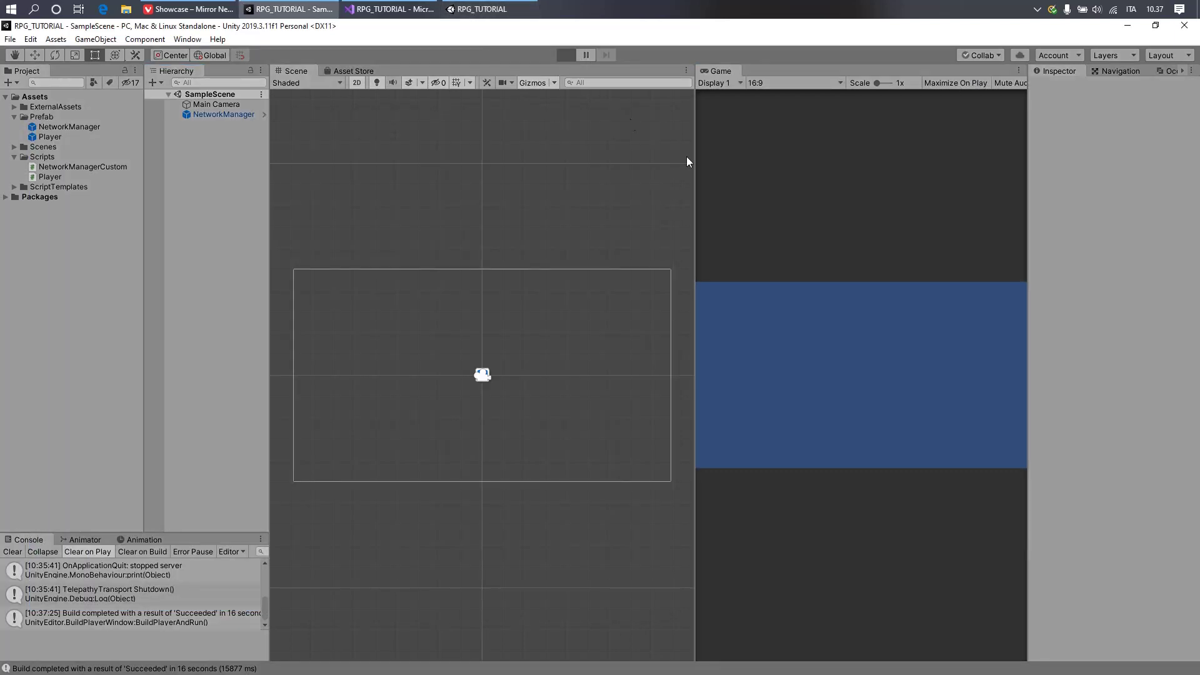
{"action": "left_click", "coordinate": [779, 313]}
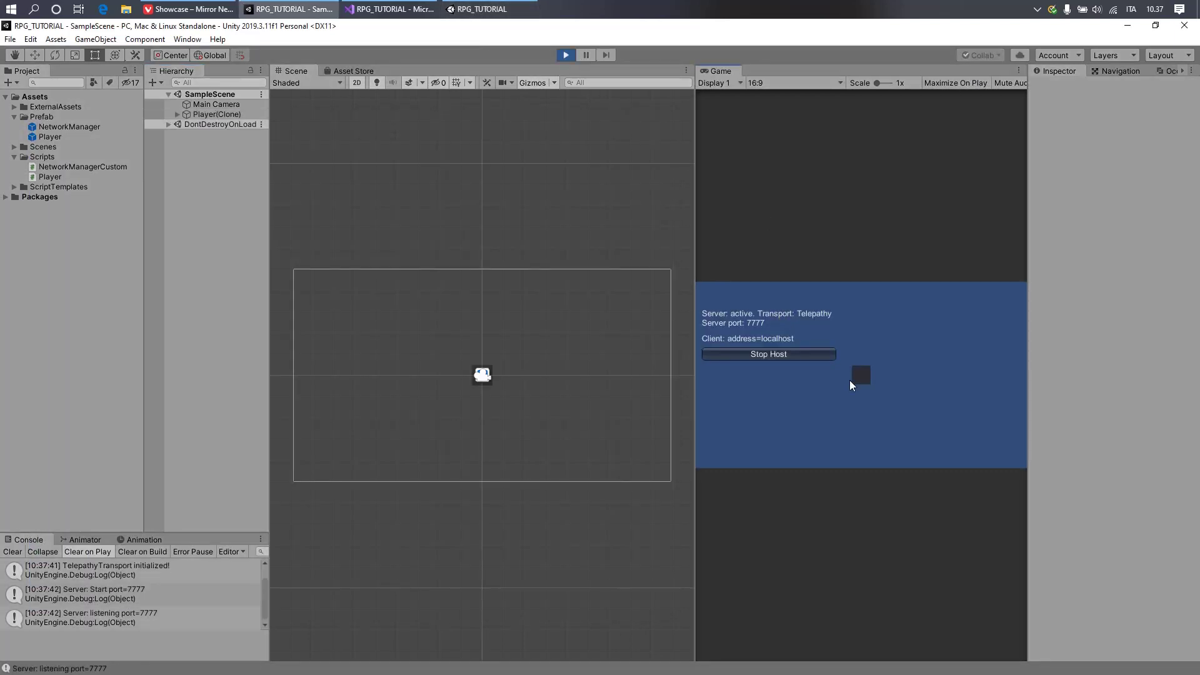
{"action": "key", "text": "Left"}
{"action": "key", "text": "Down"}
{"action": "key", "text": "Left"}
Connect the built game as Client and move its player with the arrow keys
{"action": "left_click", "coordinate": [473, 5]}
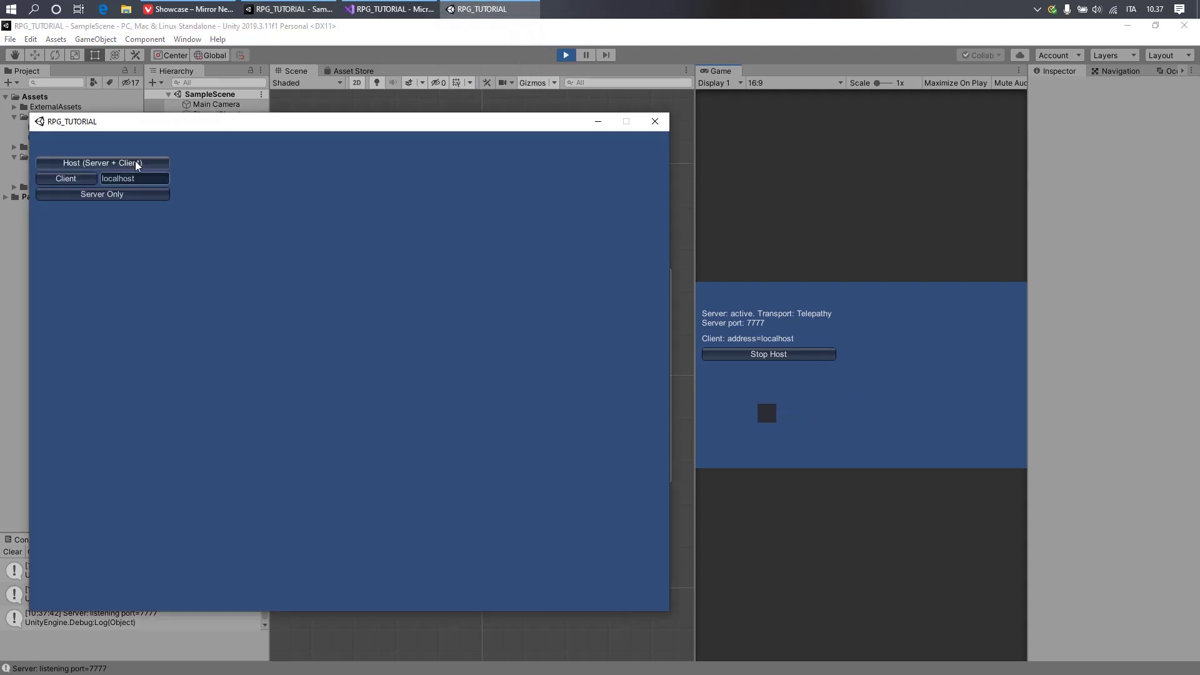
{"action": "left_click", "coordinate": [74, 180]}
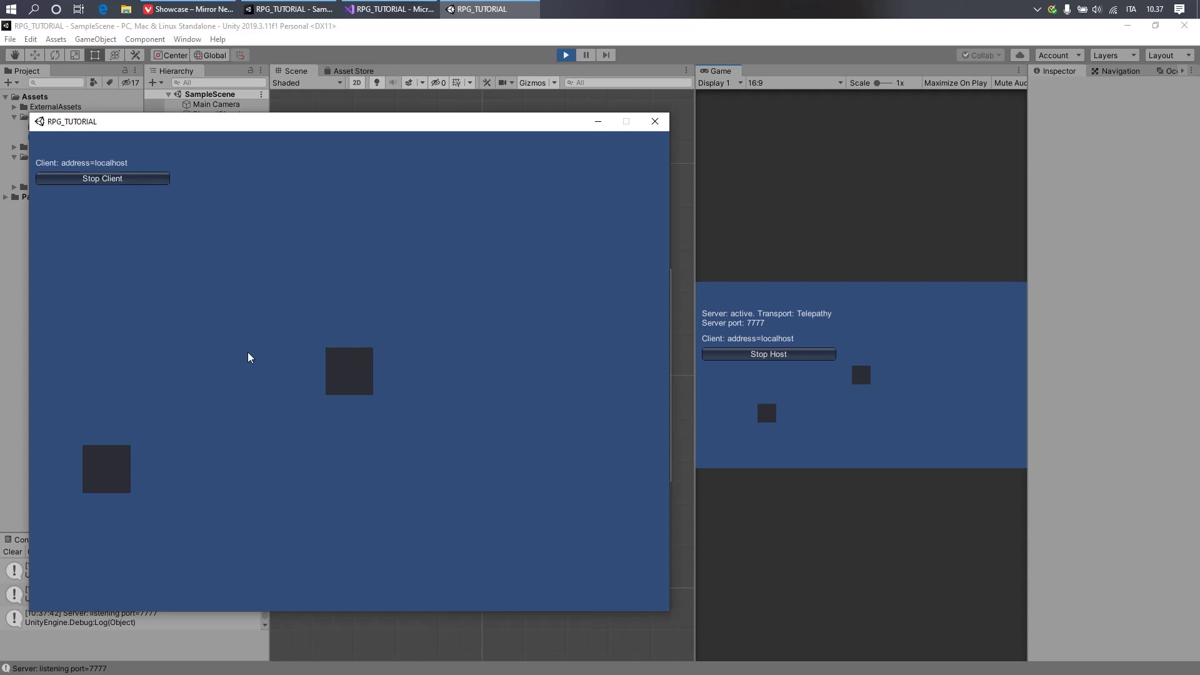
{"action": "key", "text": "Right"}
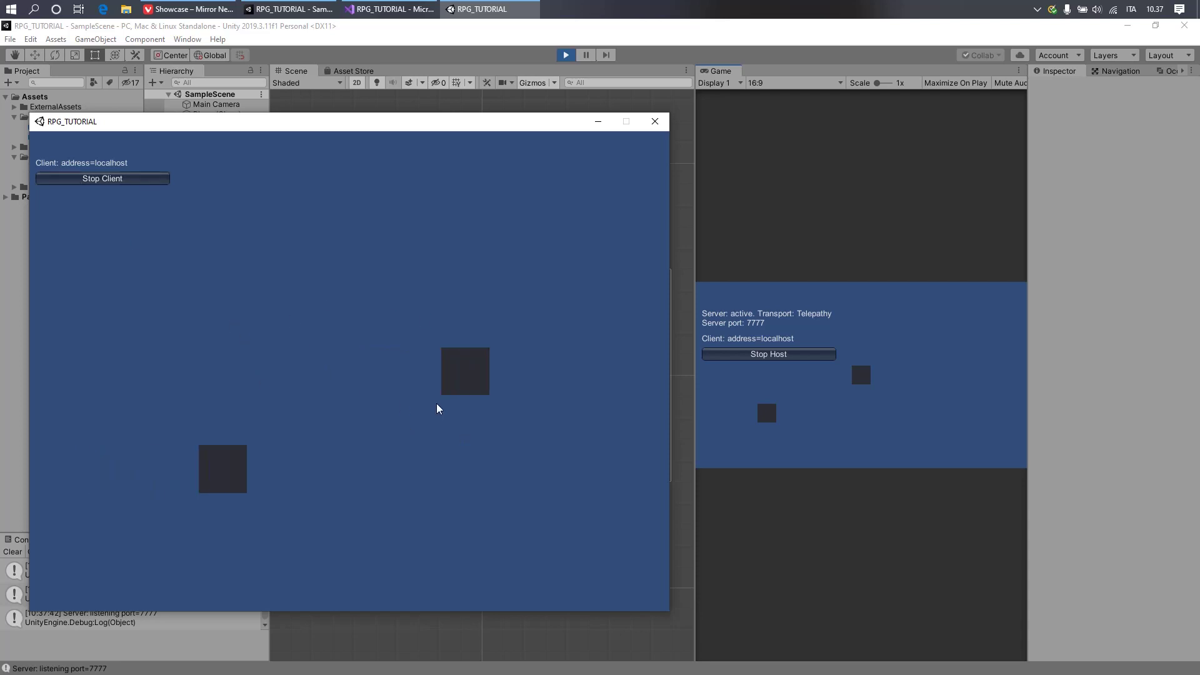
{"action": "key", "text": "Up"}
{"action": "key", "text": "Left"}
{"action": "key", "text": "Down"}
{"action": "key", "text": "Down"}
{"action": "key", "text": "Right"}
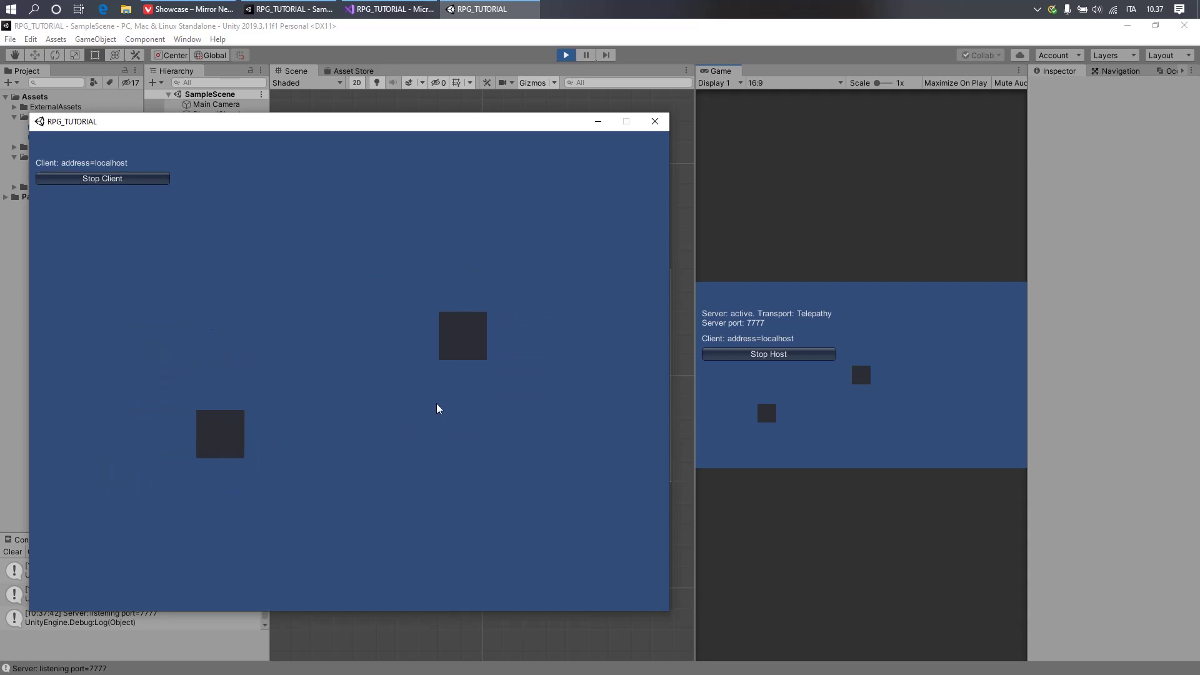
{"action": "key", "text": "Left"}
{"action": "key", "text": "Up"}
Move the player squares from the editor with the arrow keys
{"action": "left_click", "coordinate": [802, 403]}
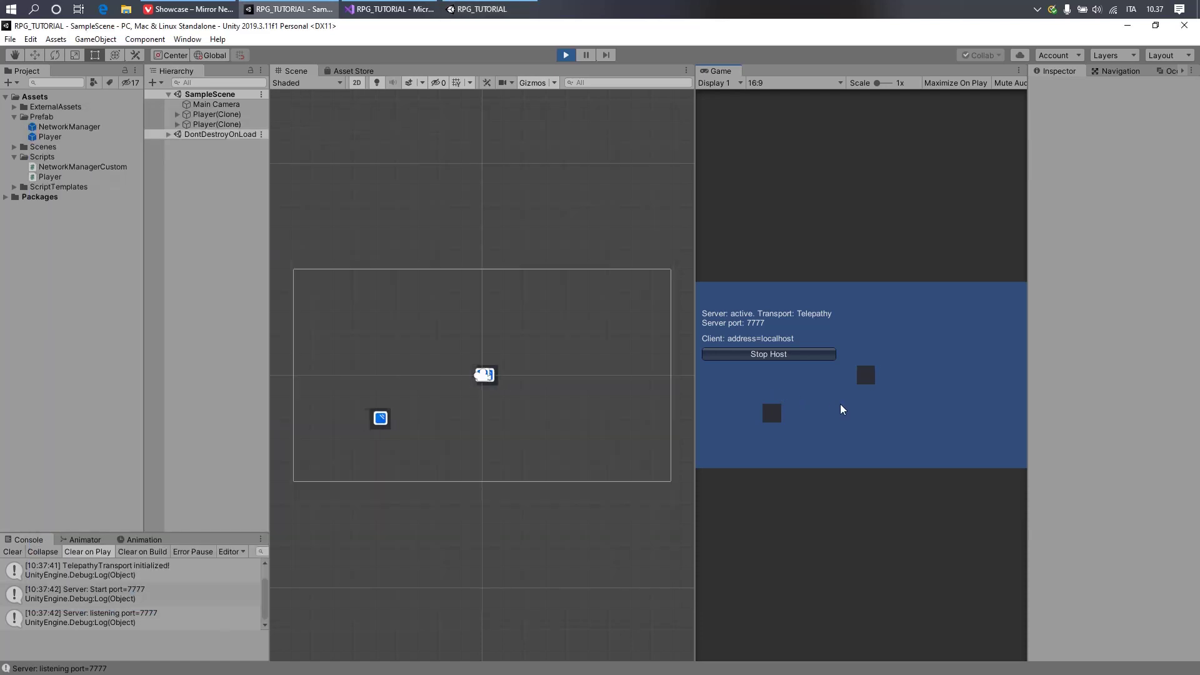
{"action": "key", "text": "Right"}
{"action": "key", "text": "Up"}
{"action": "key", "text": "Down"}
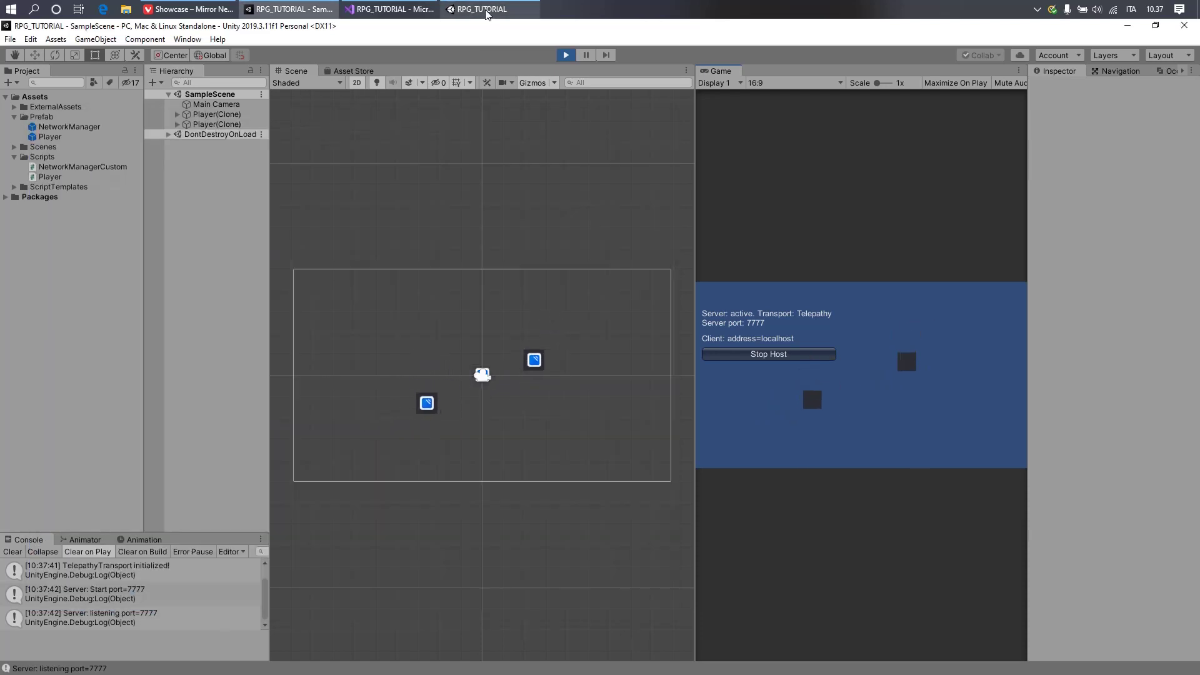
{"action": "key", "text": "Right"}
Move the player again from the client window, then stop Play mode
{"action": "left_click", "coordinate": [481, 8]}
{"action": "key", "text": "Left"}
{"action": "key", "text": "Down"}
{"action": "key", "text": "Right"}
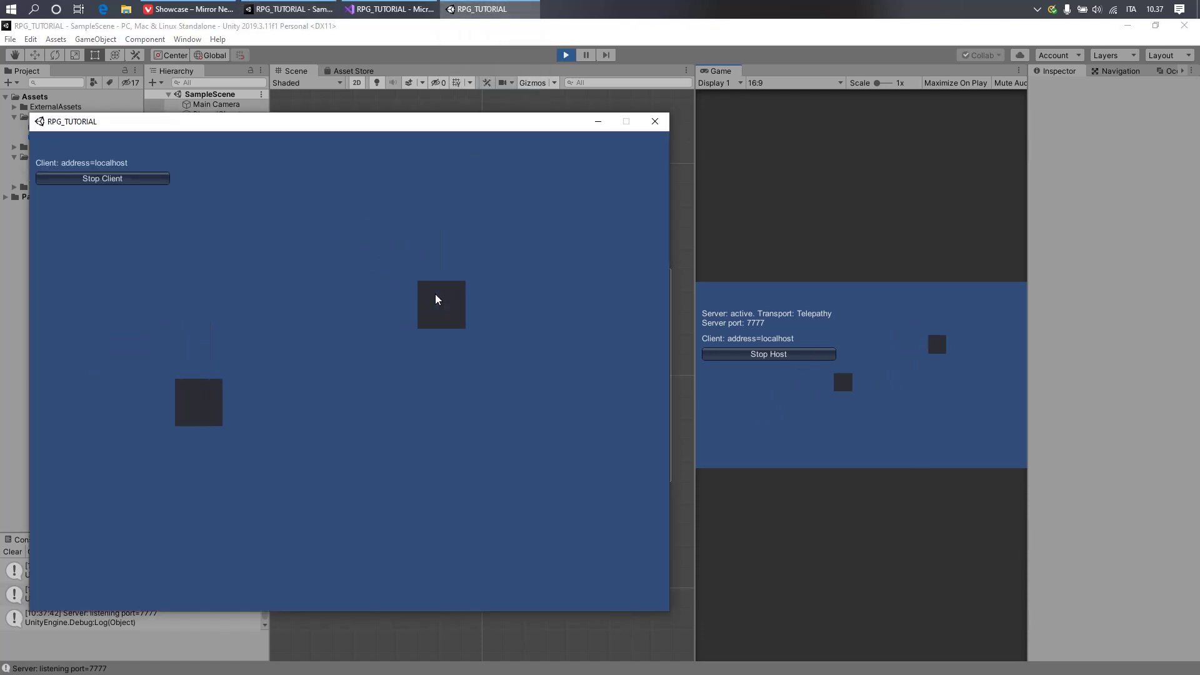
{"action": "key", "text": "Up"}
{"action": "key", "text": "Left"}
{"action": "key", "text": "Down"}
{"action": "key", "text": "Right"}
{"action": "key", "text": "Right"}
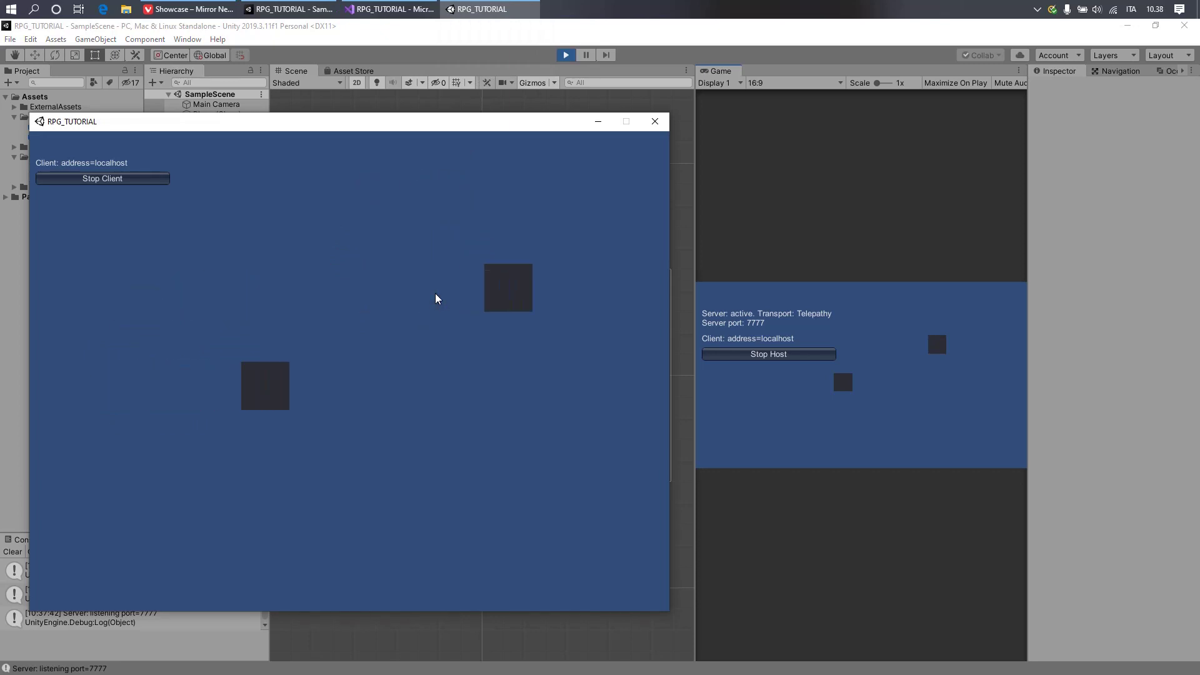
{"action": "key", "text": "Down"}
{"action": "key", "text": "Left"}
{"action": "key", "text": "Left"}
{"action": "key", "text": "Up"}
{"action": "key", "text": "Up"}
{"action": "key", "text": "Right"}
{"action": "key", "text": "Right"}
{"action": "key", "text": "Down"}
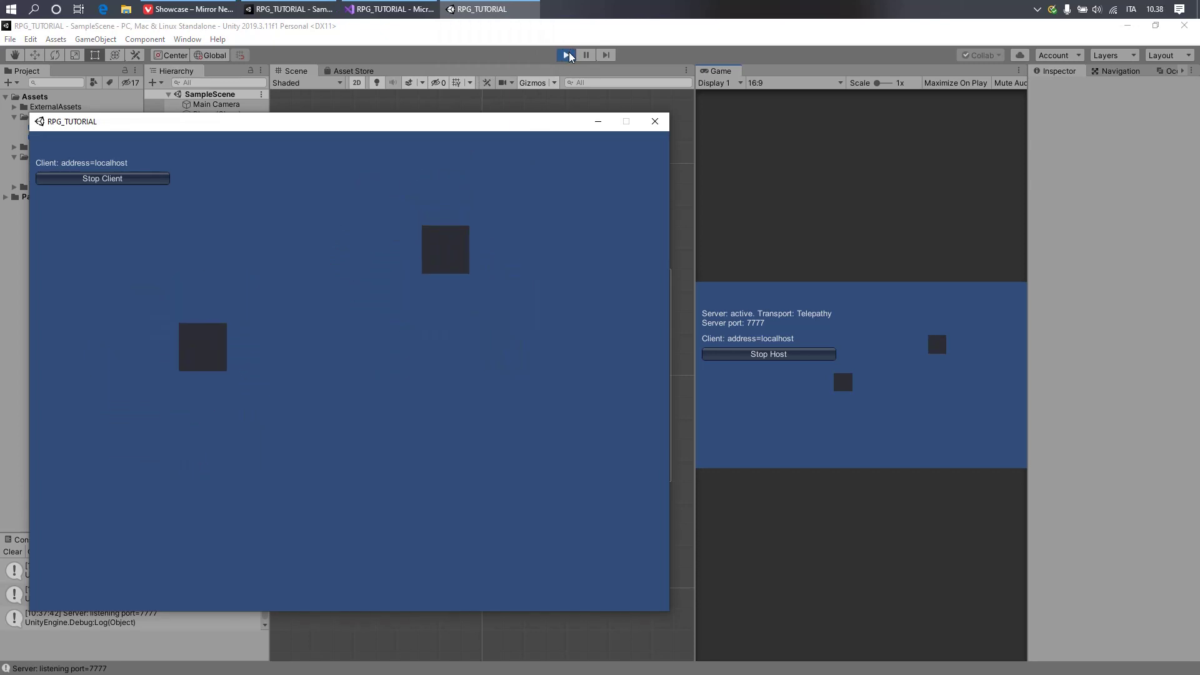
{"action": "left_click", "coordinate": [566, 55]}
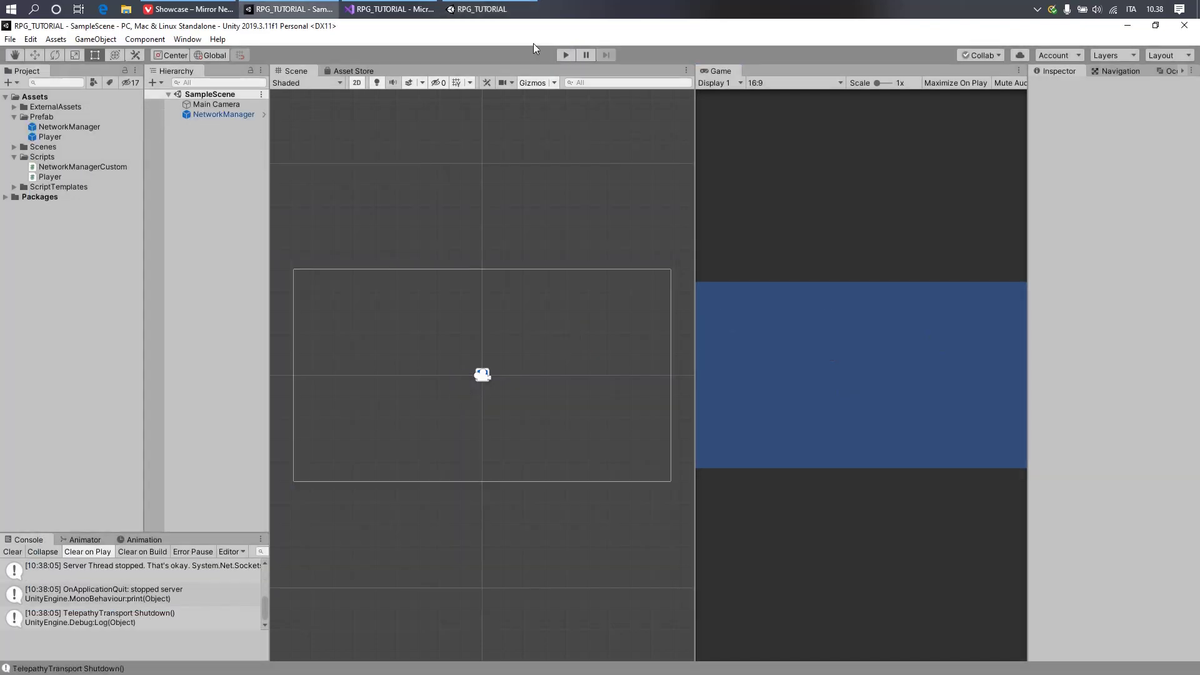
Close the built RPG_TUTORIAL game window
{"action": "left_click", "coordinate": [390, 9]}
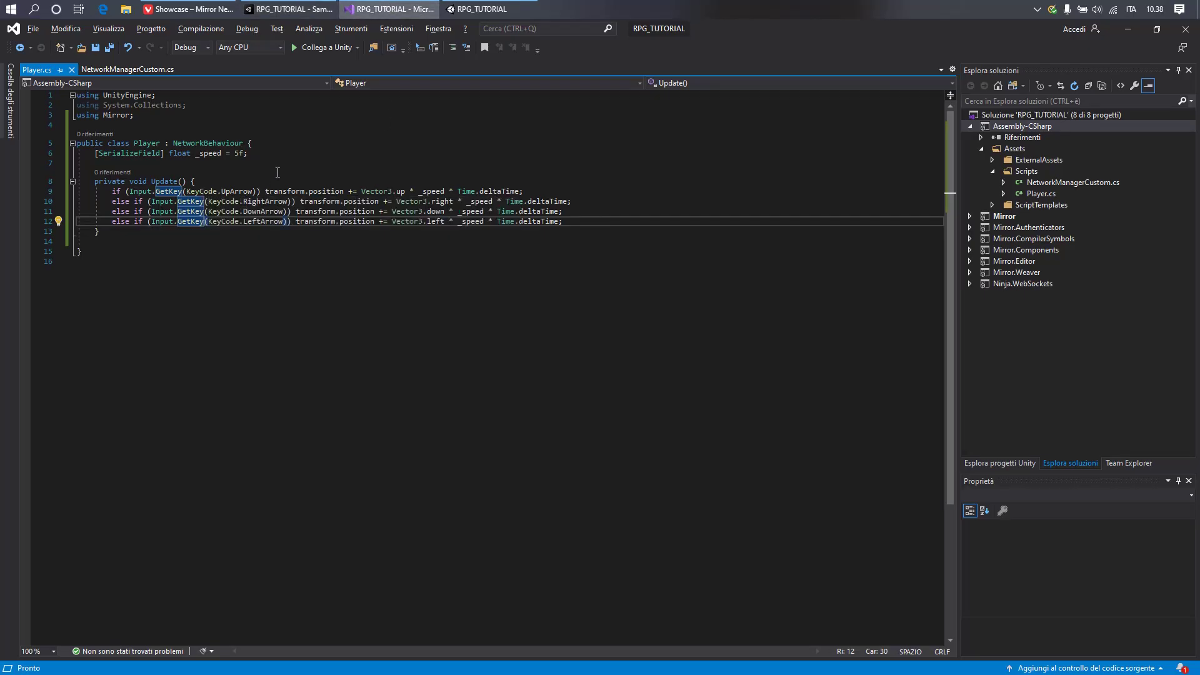
{"action": "left_click", "coordinate": [478, 9]}
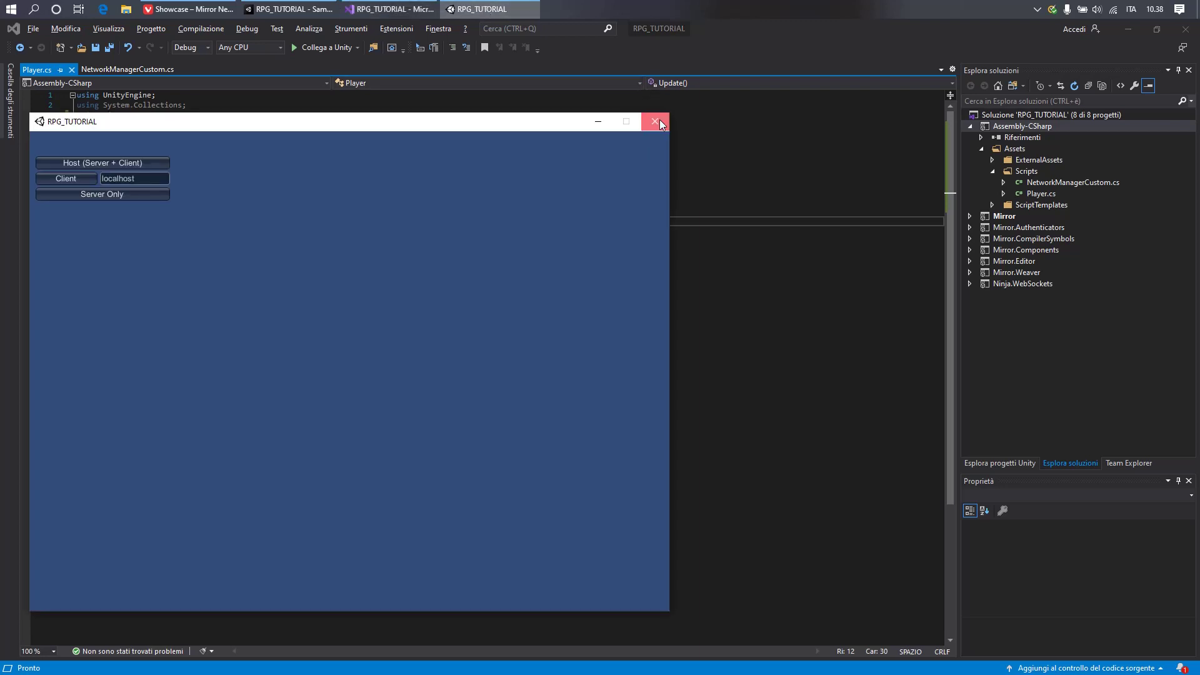
{"action": "left_click", "coordinate": [659, 118]}
Add 'if (!hasAuthority) return;' as Update's first line and save Player.cs
{"action": "left_click", "coordinate": [220, 184]}
{"action": "key", "text": "Return"}
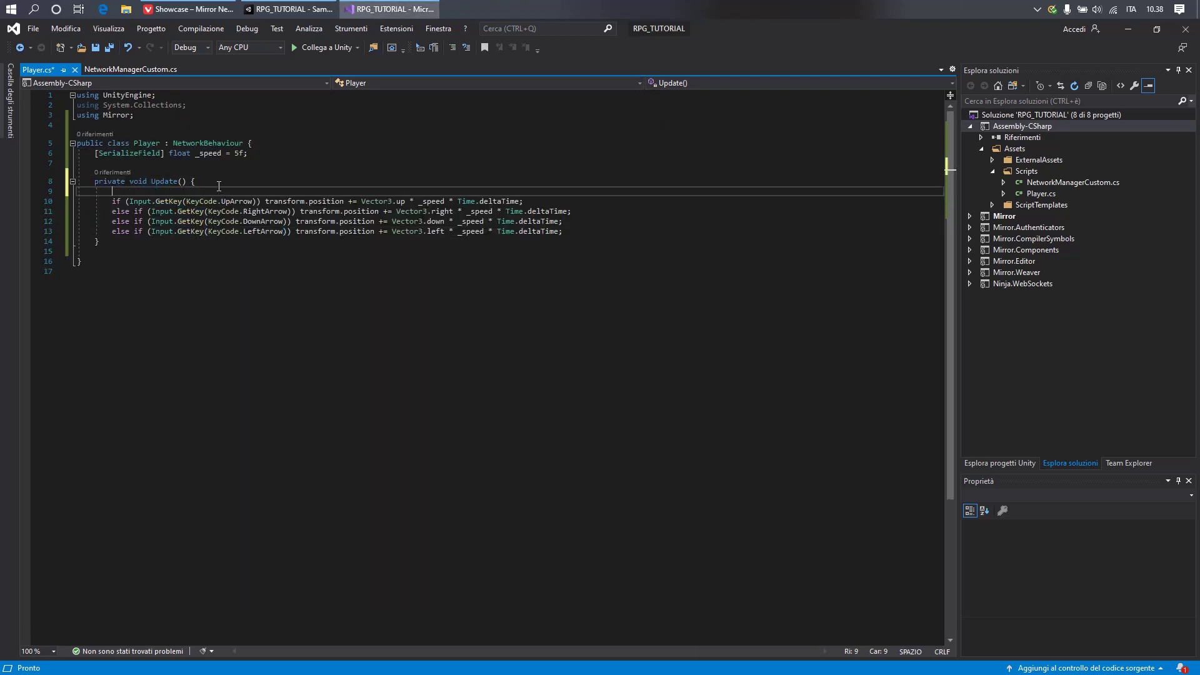
{"action": "type", "text": "if (!"}
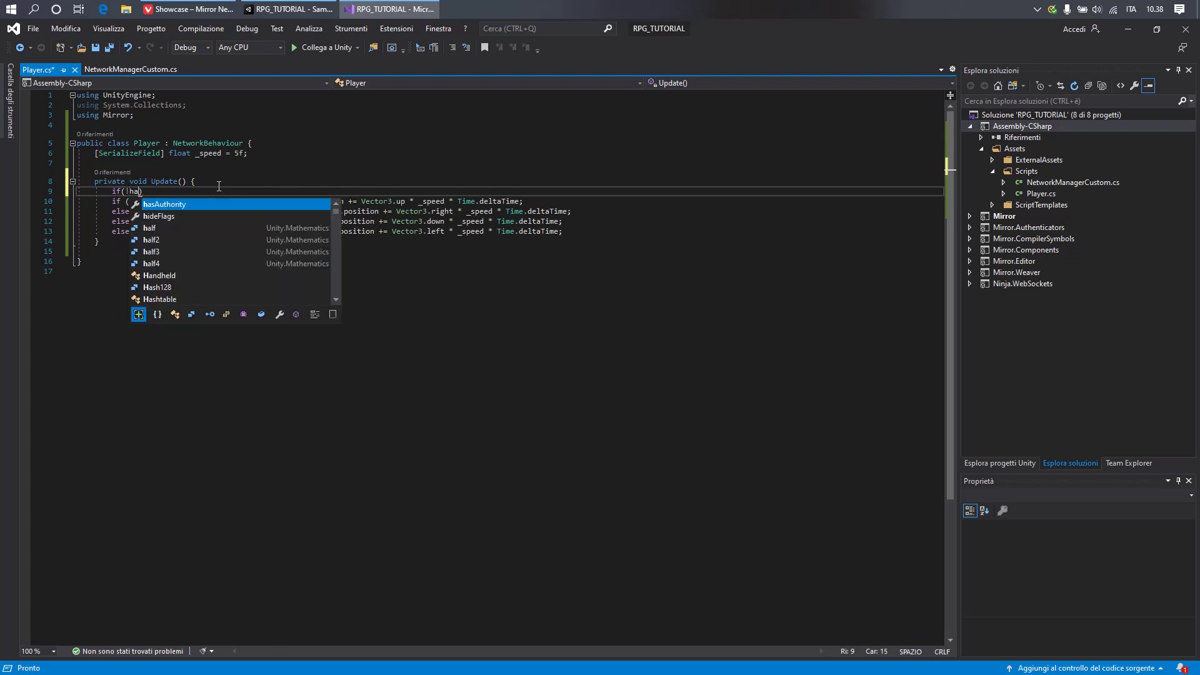
{"action": "type", "text": "hasAuthority)"}
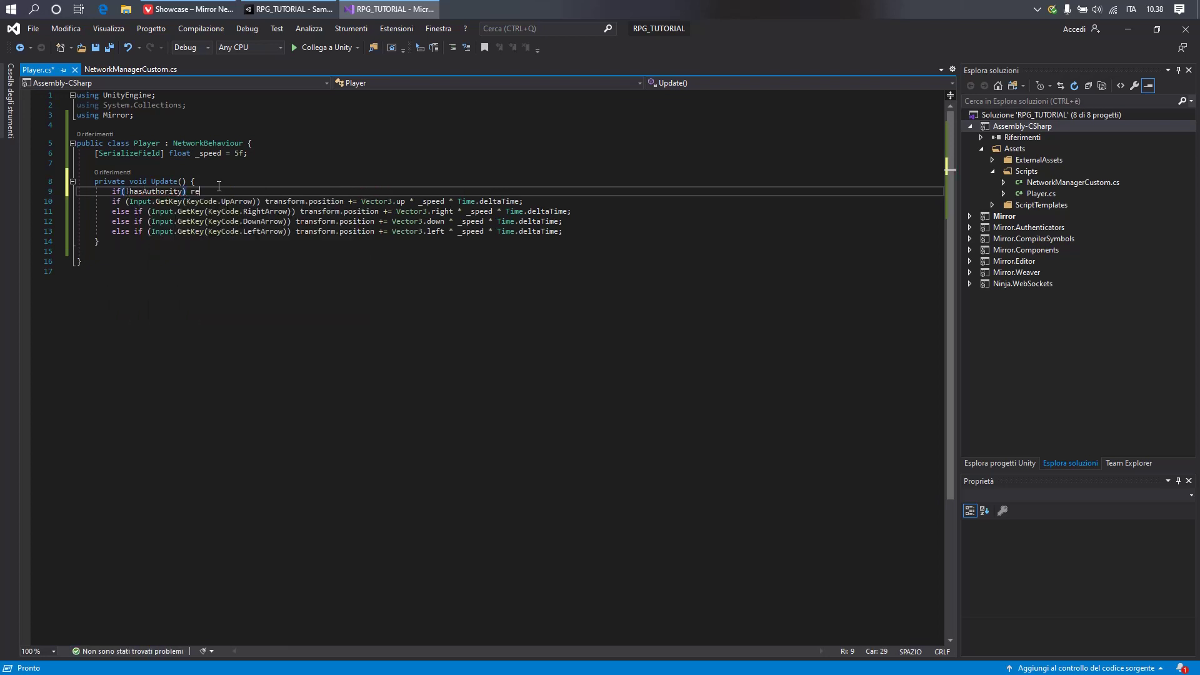
{"action": "type", "text": " return;;"}
{"action": "key", "text": "BackSpace"}
{"action": "key", "text": "ctrl+s"}
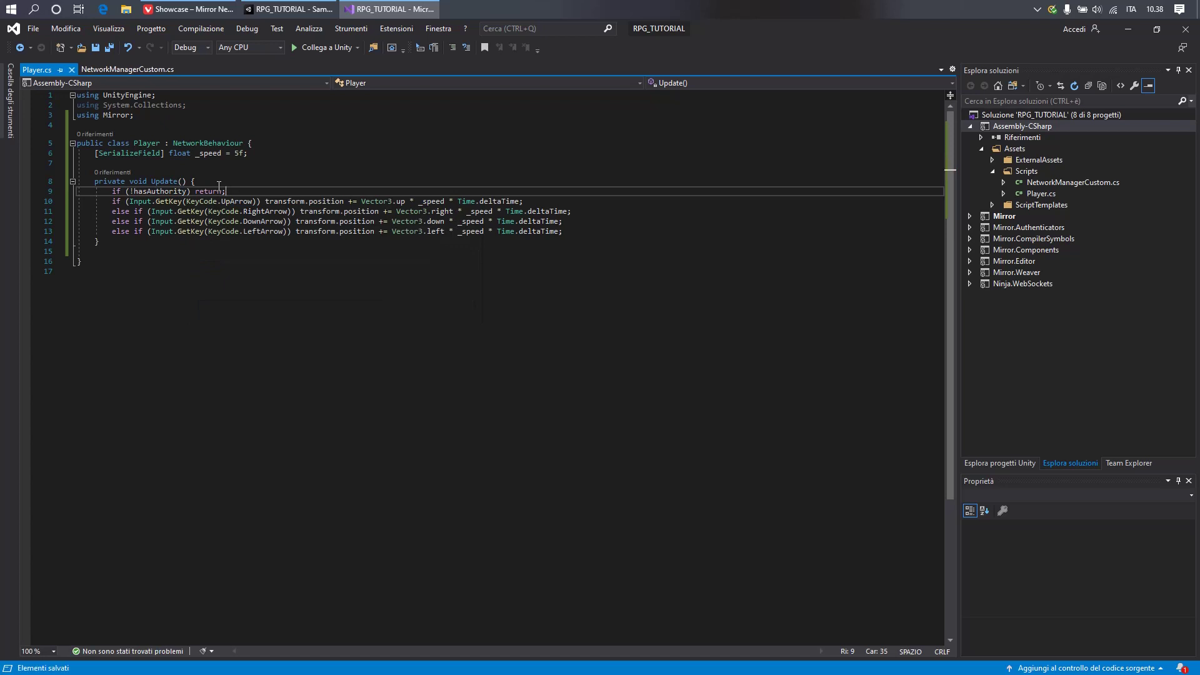
{"action": "double_click", "coordinate": [209, 190]}
{"action": "left_click", "coordinate": [289, 8]}
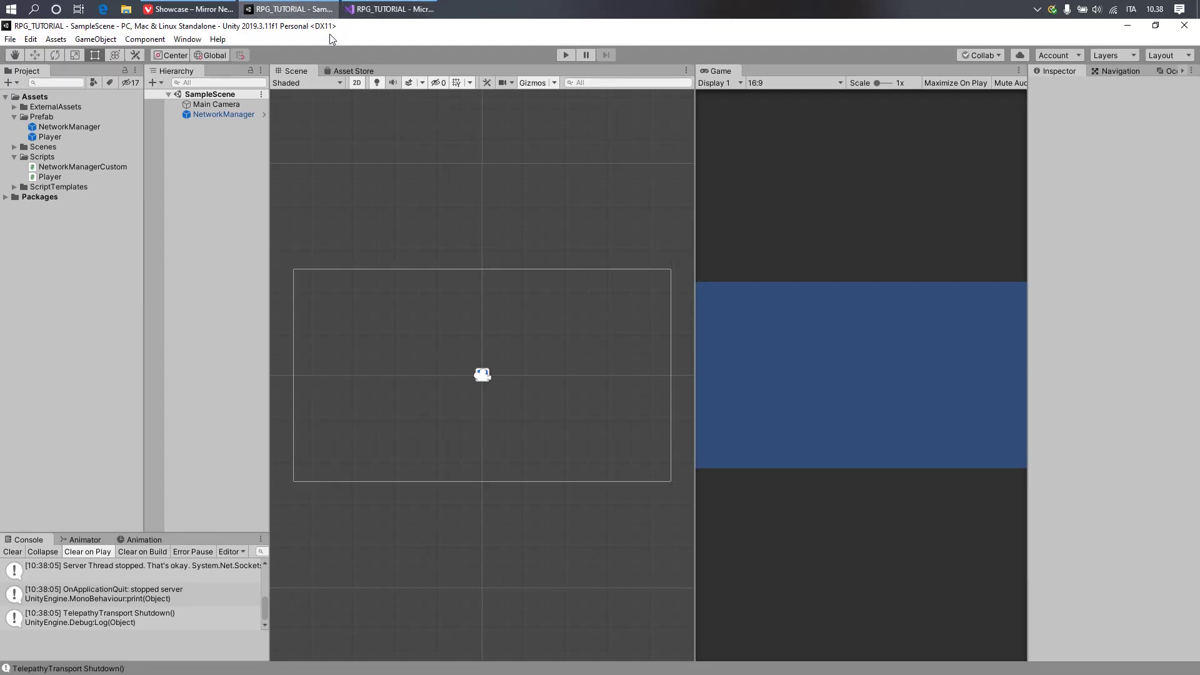
Play the scene as Host in the editor, move the square with arrow keys, then stop
{"action": "left_click", "coordinate": [565, 55]}
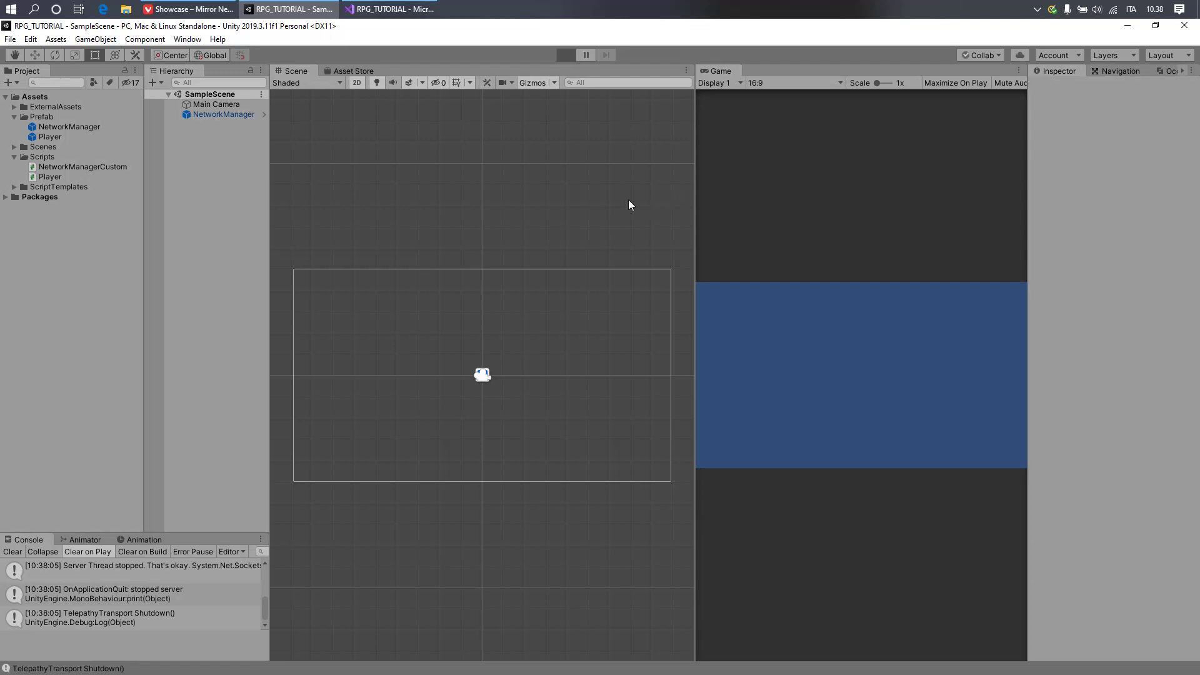
{"action": "left_click", "coordinate": [773, 314]}
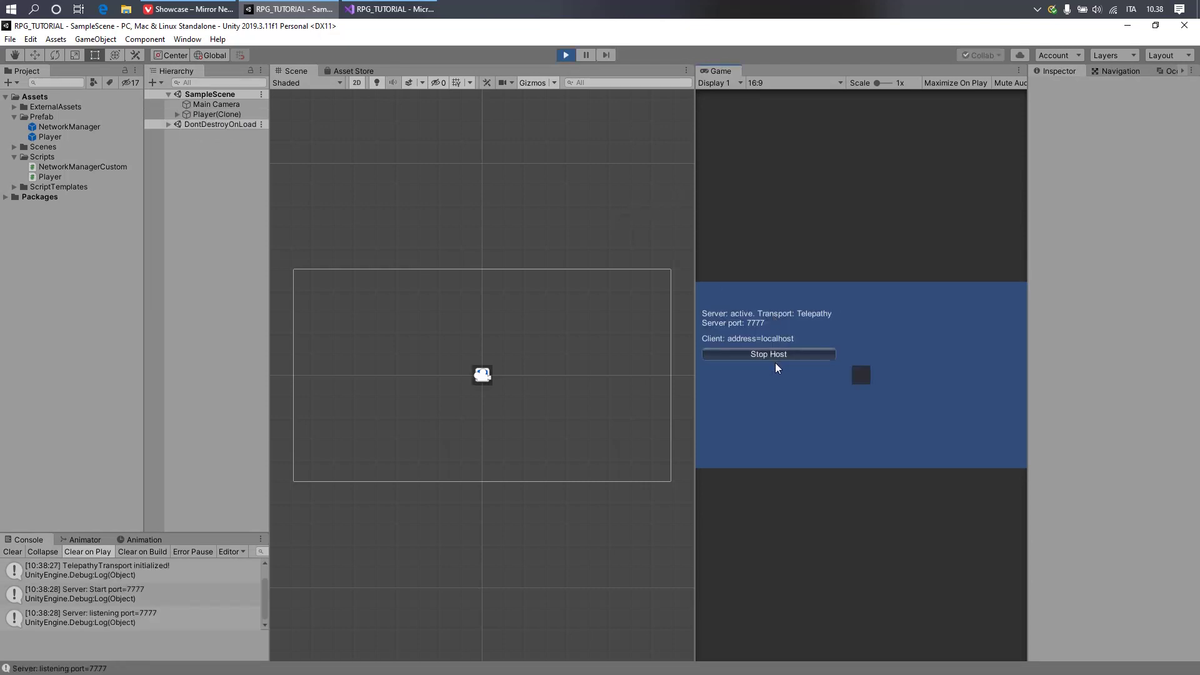
{"action": "key", "text": "Down"}
{"action": "key", "text": "Left"}
{"action": "key", "text": "Up"}
{"action": "key", "text": "Right"}
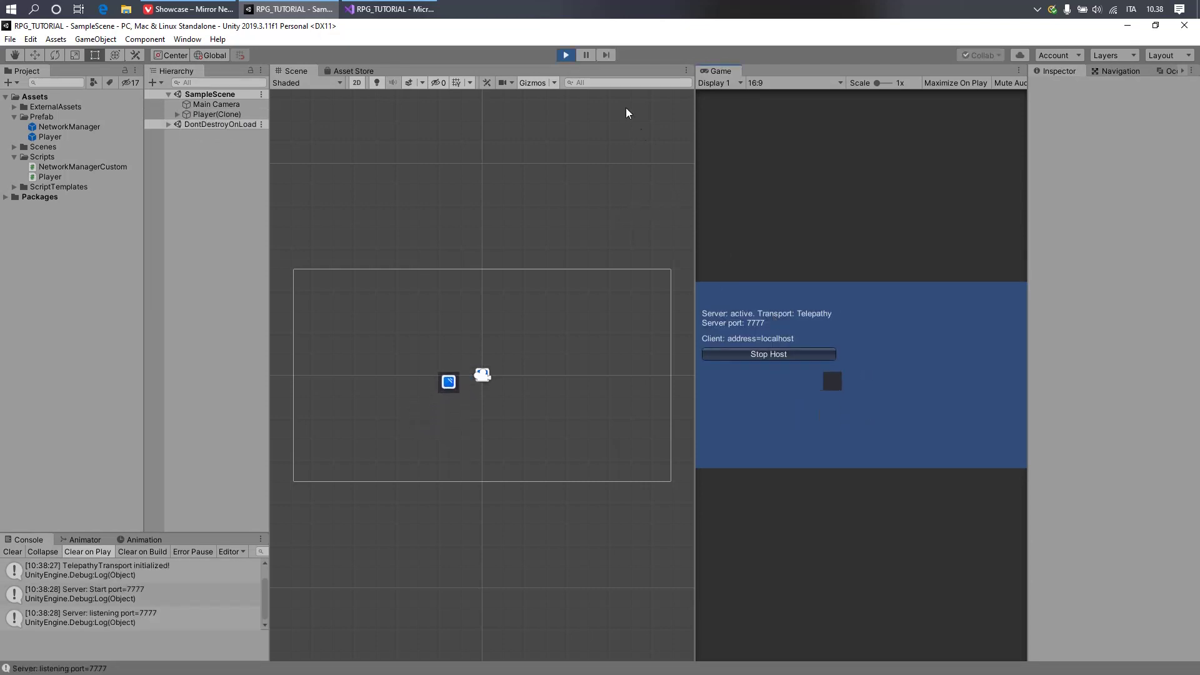
{"action": "left_click", "coordinate": [567, 55]}
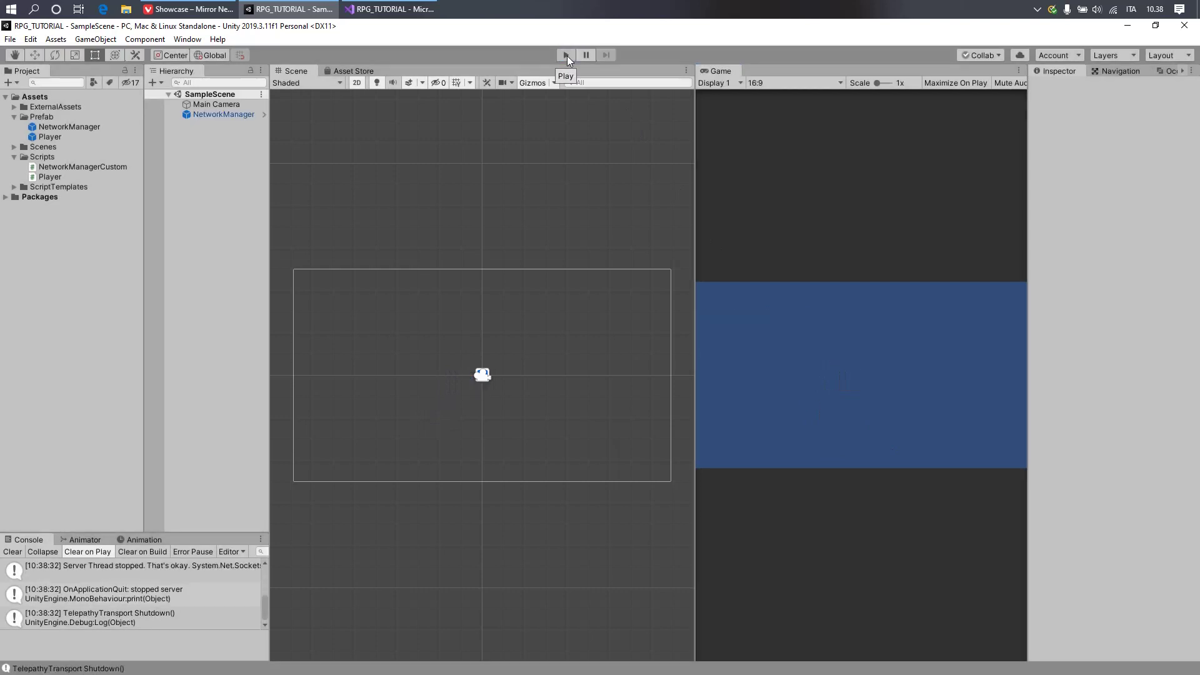
Build and Run the project, moving the standalone game window to the upper left
{"action": "left_click", "coordinate": [11, 40]}
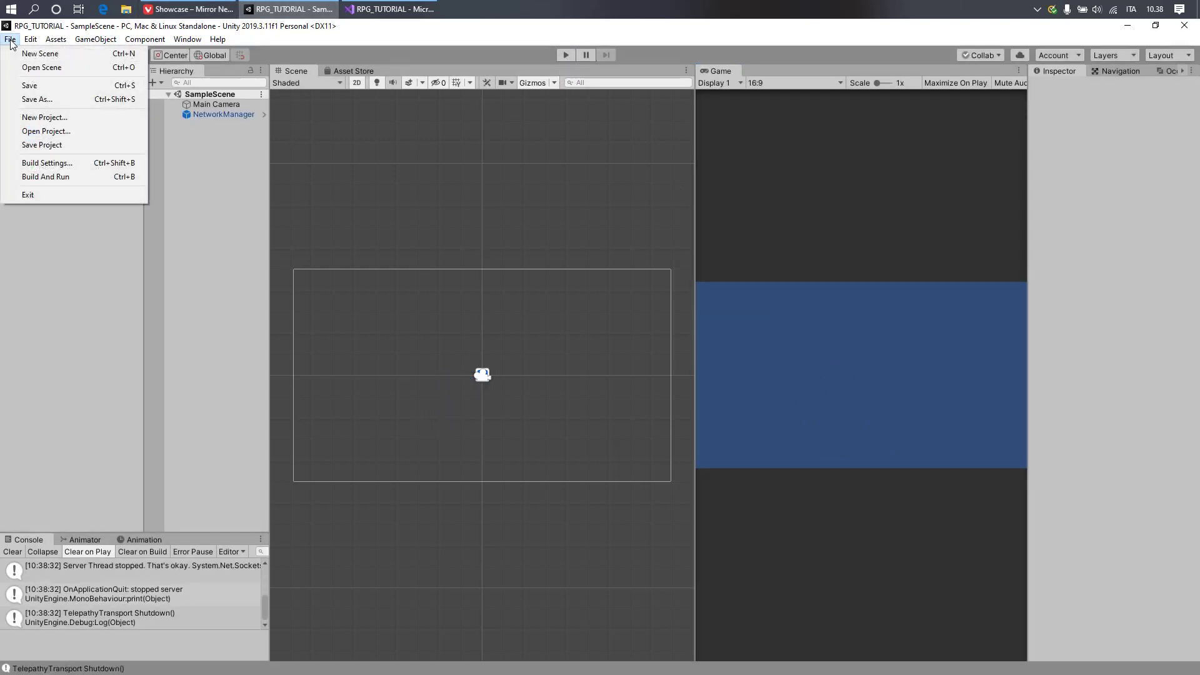
{"action": "left_click", "coordinate": [70, 175]}
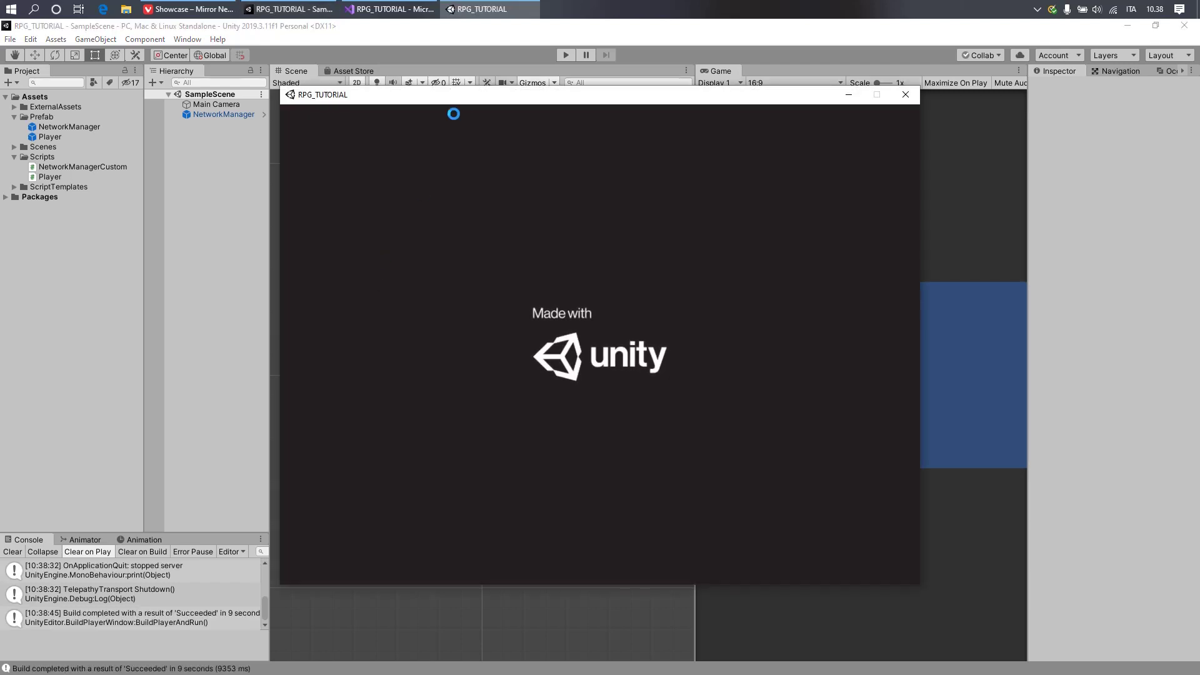
{"action": "left_click_drag", "start_coordinate": [491, 92], "coordinate": [253, 83]}
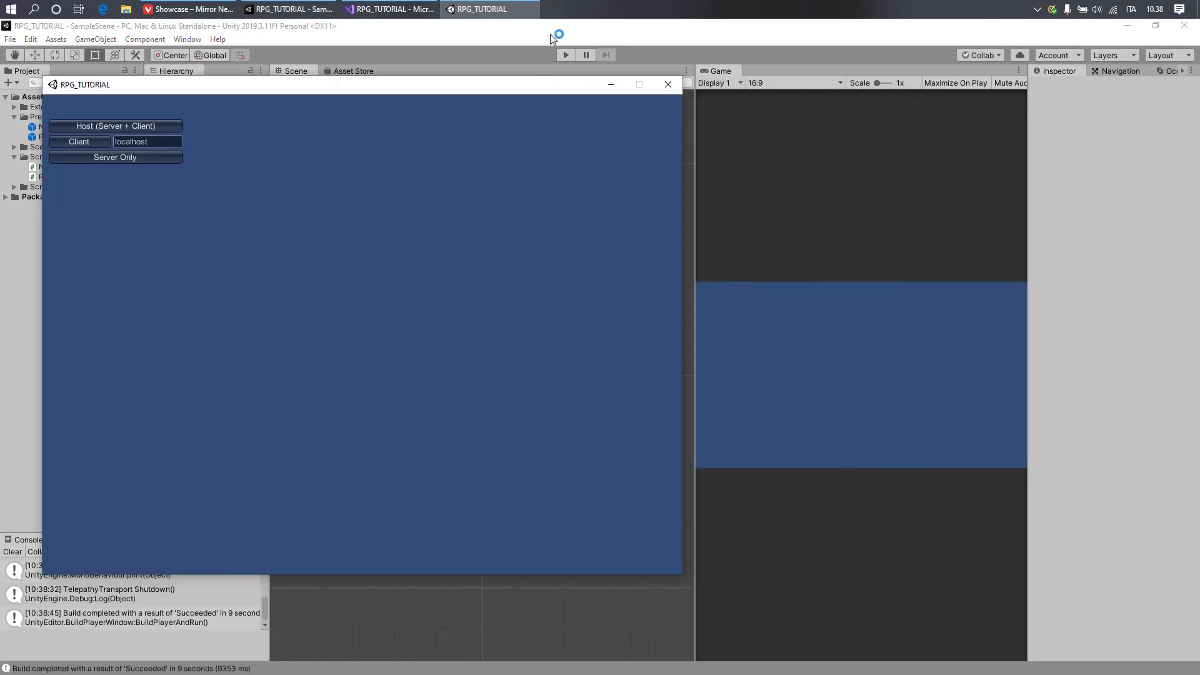
Start the editor game as Host and connect the standalone build as Client
{"action": "left_click", "coordinate": [565, 56]}
{"action": "mouse_move", "coordinate": [483, 7]}
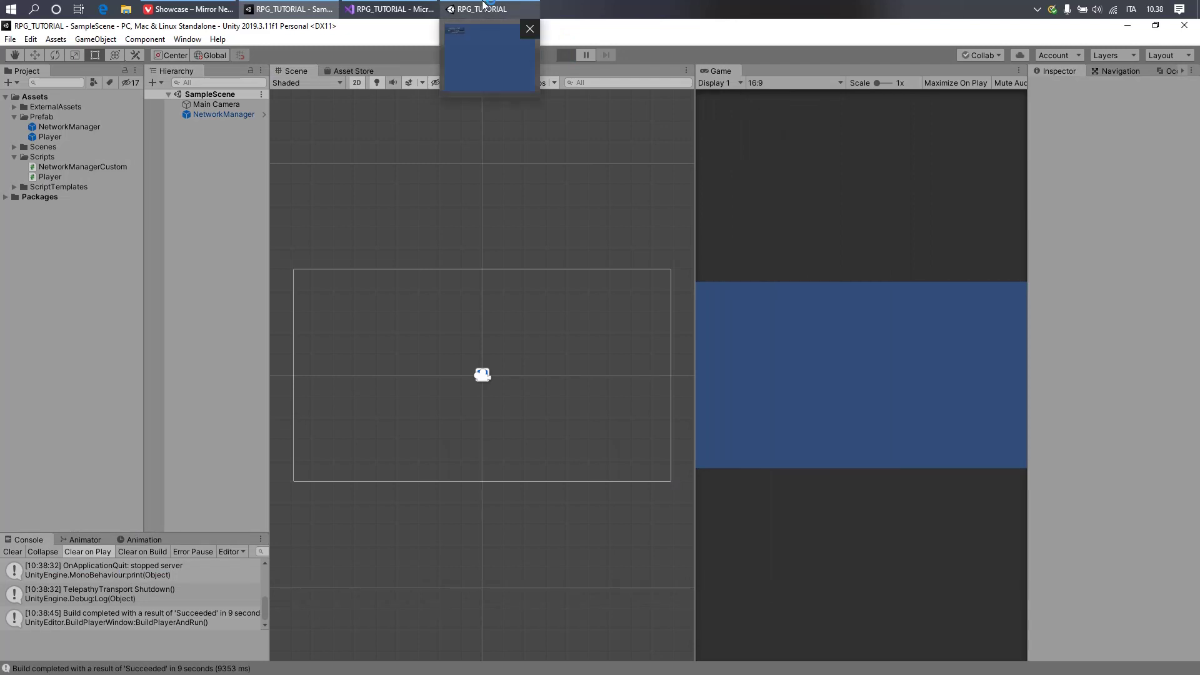
{"action": "left_click", "coordinate": [772, 315]}
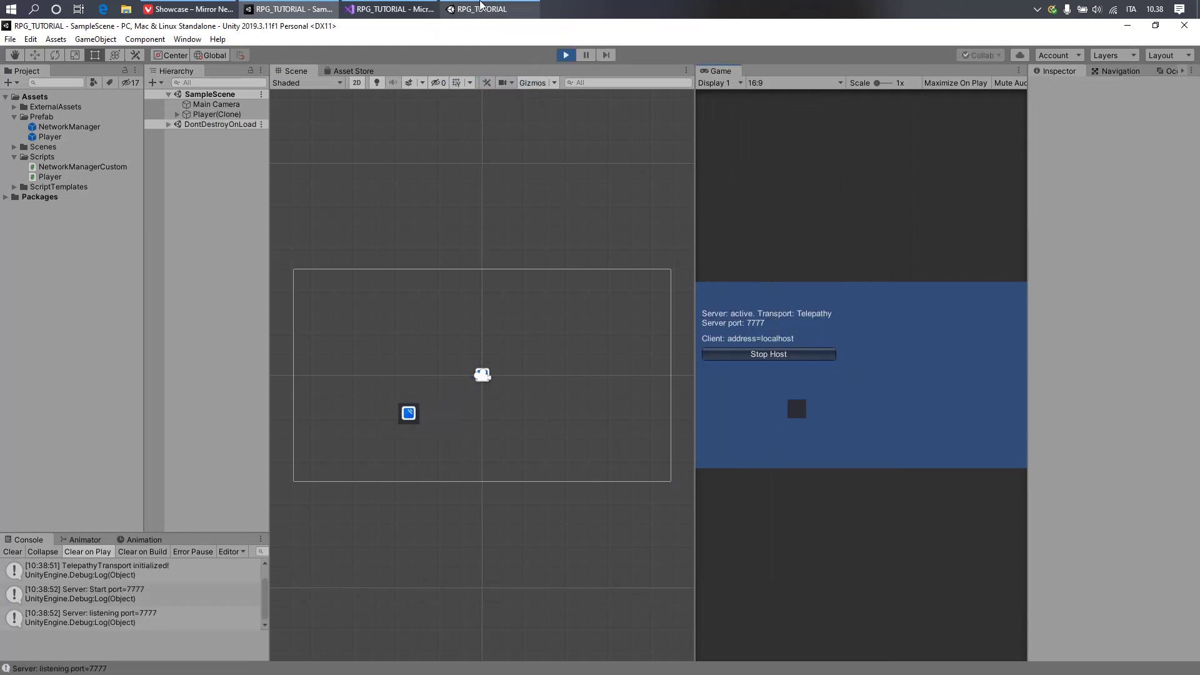
{"action": "left_click", "coordinate": [484, 10]}
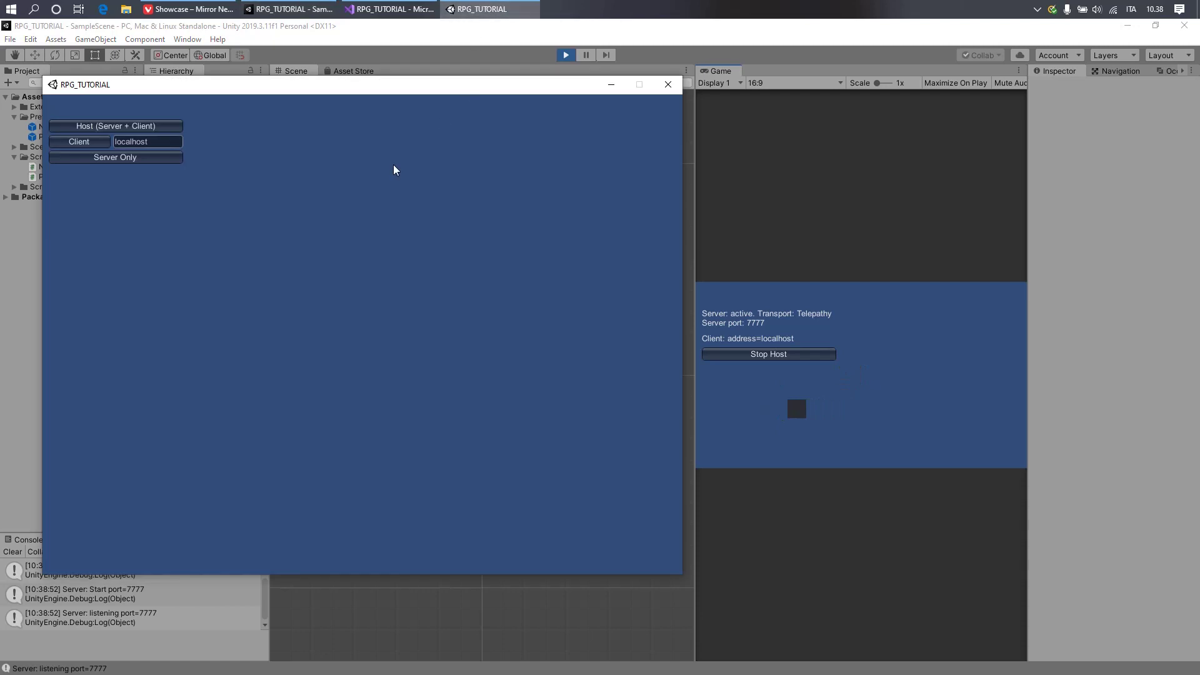
{"action": "left_click", "coordinate": [79, 145]}
Move the client's player cube right and up with arrow keys in the standalone window
{"action": "key", "text": "Left"}
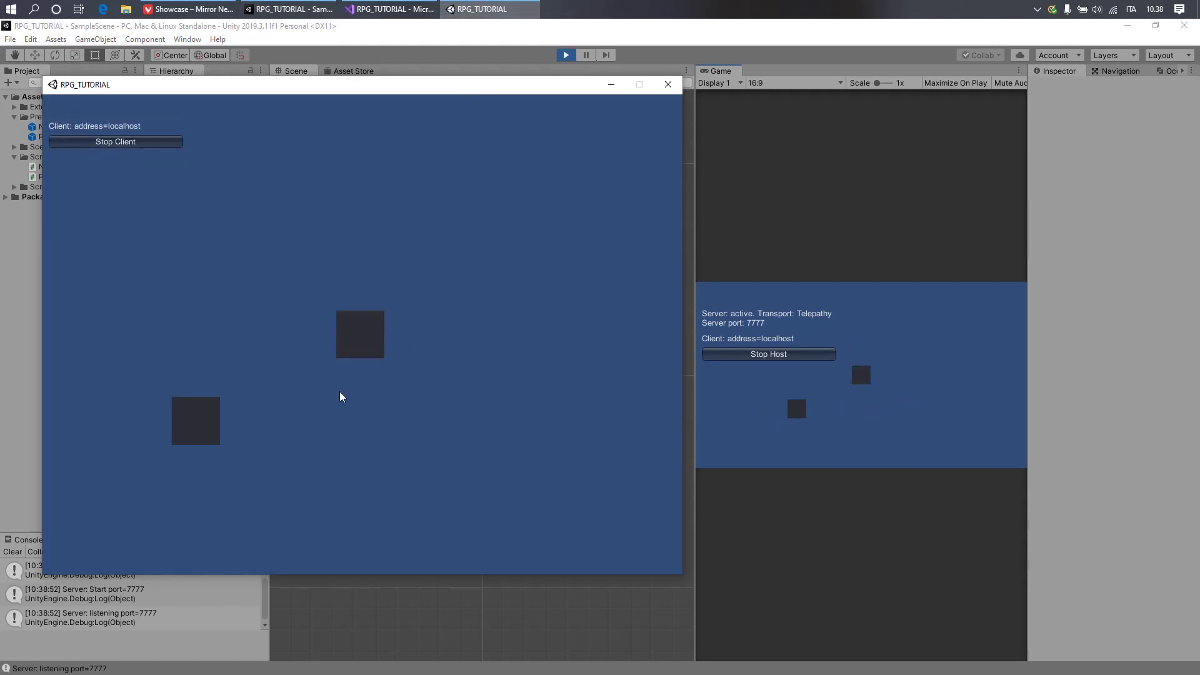
{"action": "key", "text": "Right"}
{"action": "key", "text": "Up"}
{"action": "key", "text": "Right"}
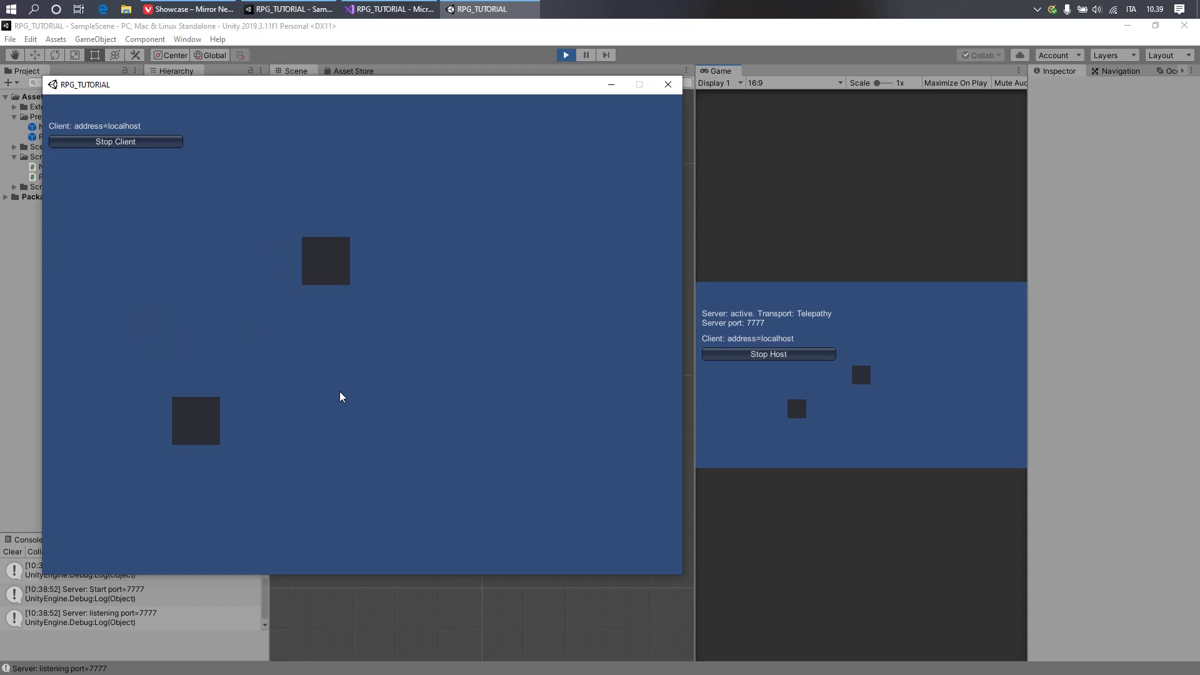
{"action": "key", "text": "Up"}
{"action": "key", "text": "Right"}
Move the host's cube with arrow keys in the editor, then stop the editor game
{"action": "left_click", "coordinate": [827, 430]}
{"action": "key", "text": "Left"}
{"action": "key", "text": "Down"}
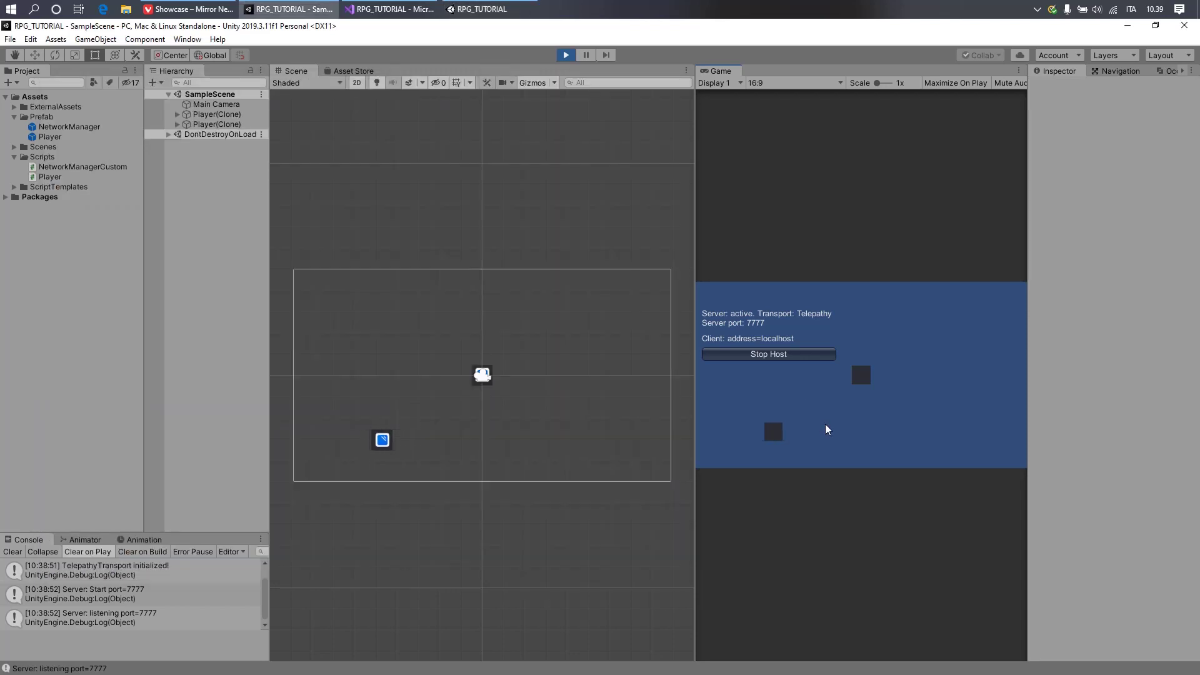
{"action": "key", "text": "Up"}
{"action": "key", "text": "Right"}
{"action": "key", "text": "Left"}
{"action": "key", "text": "Down"}
{"action": "key", "text": "Right"}
{"action": "key", "text": "Up"}
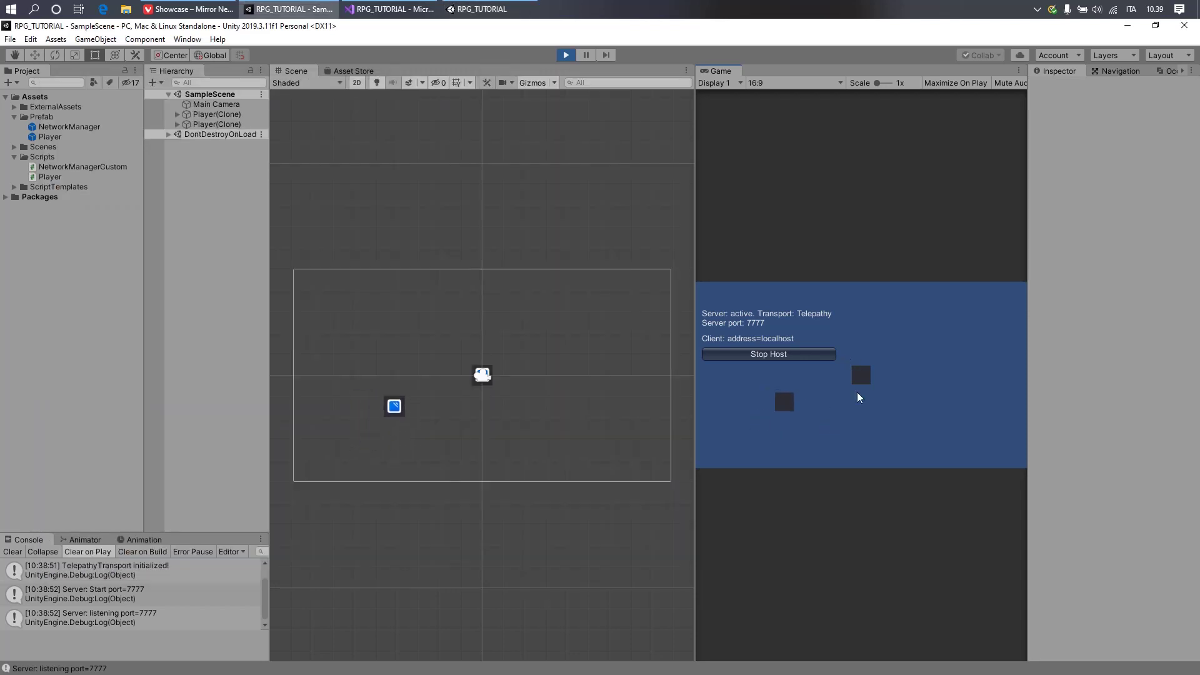
{"action": "key", "text": "Left"}
{"action": "key", "text": "Right"}
{"action": "key", "text": "Up"}
{"action": "left_click", "coordinate": [511, 5]}
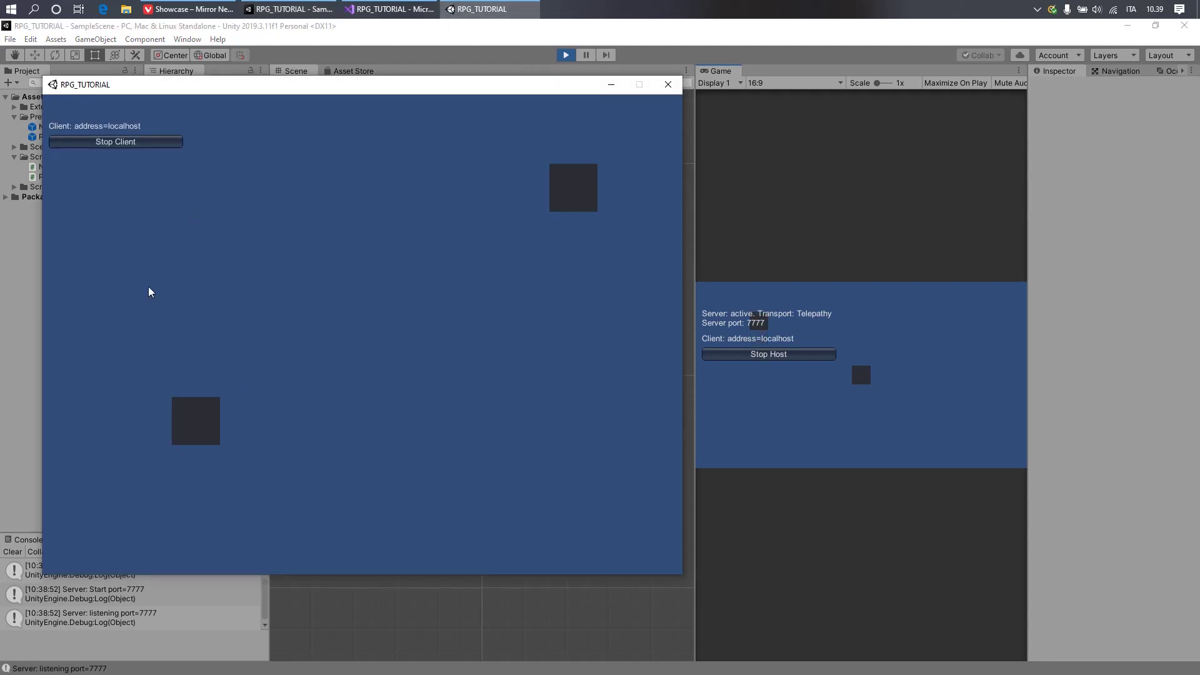
{"action": "left_click", "coordinate": [566, 55]}
In Player.cs, highlight the 'if (!hasAuthority) return;' check and the four arrow-key movement lines
{"action": "left_click", "coordinate": [390, 8]}
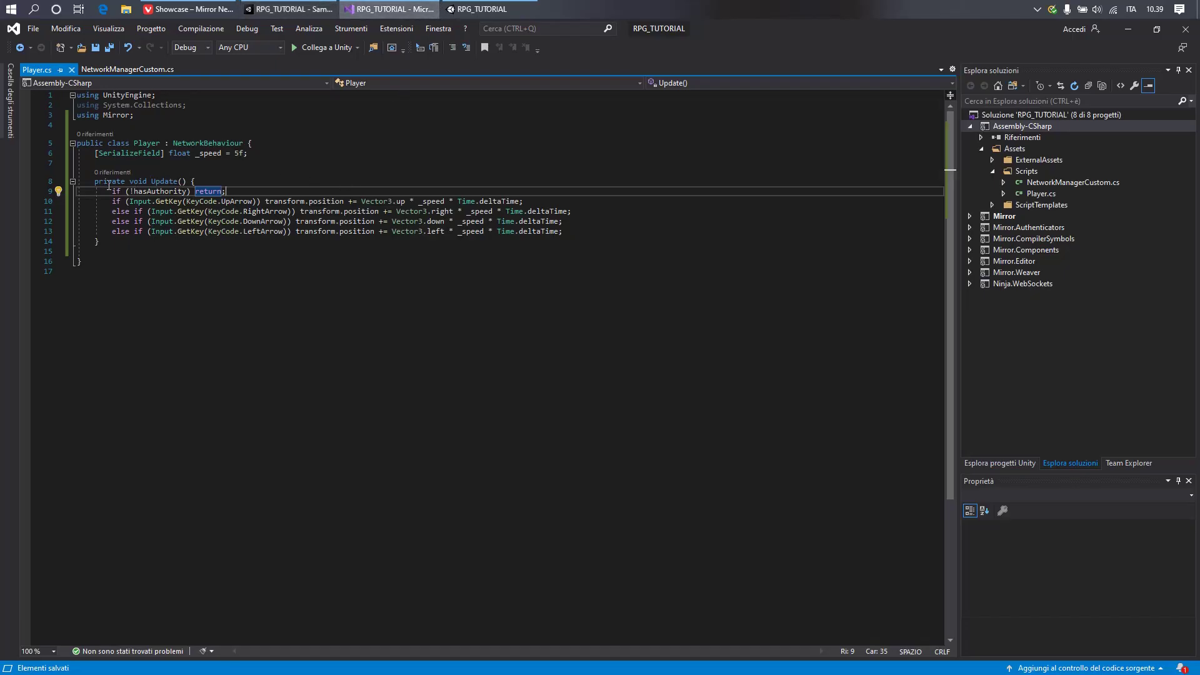
{"action": "left_click_drag", "start_coordinate": [109, 191], "coordinate": [266, 190]}
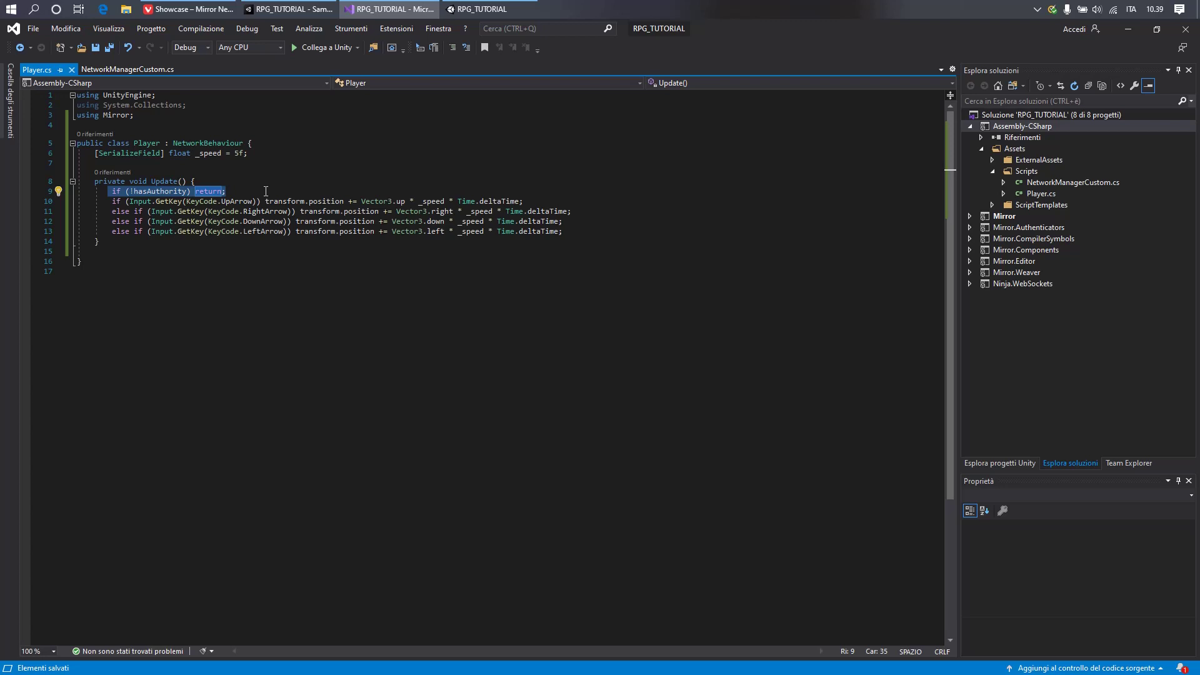
{"action": "double_click", "coordinate": [138, 190]}
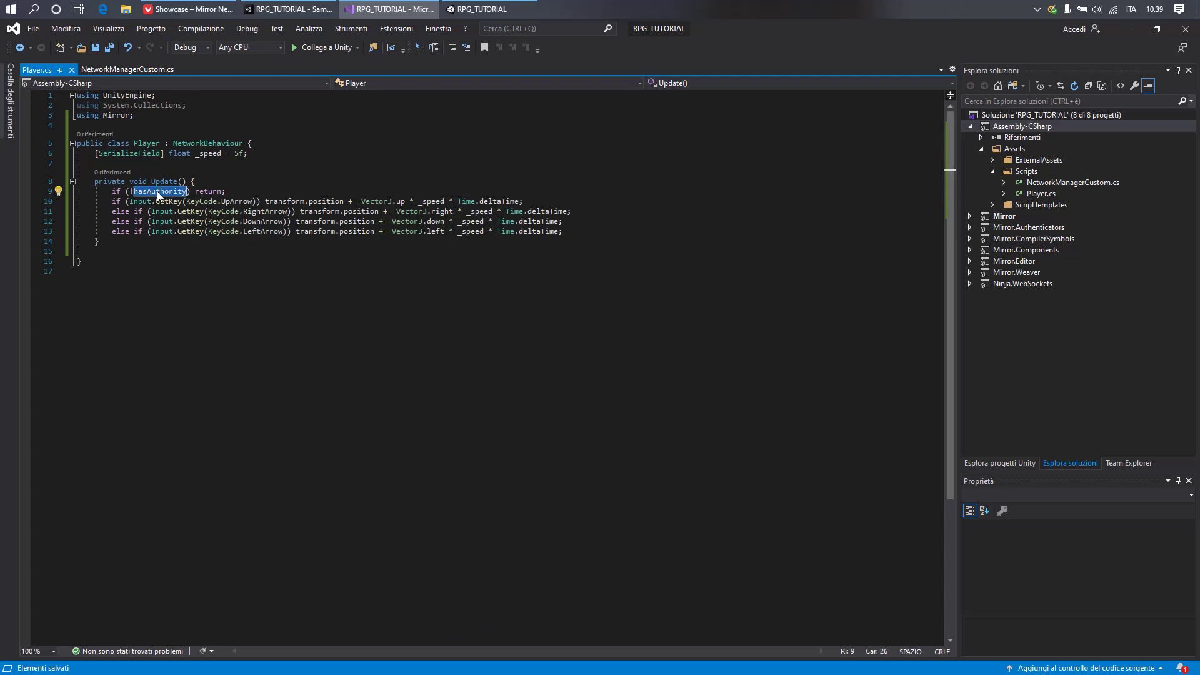
{"action": "left_click_drag", "start_coordinate": [130, 192], "coordinate": [186, 194]}
{"action": "left_click_drag", "start_coordinate": [339, 191], "coordinate": [113, 192]}
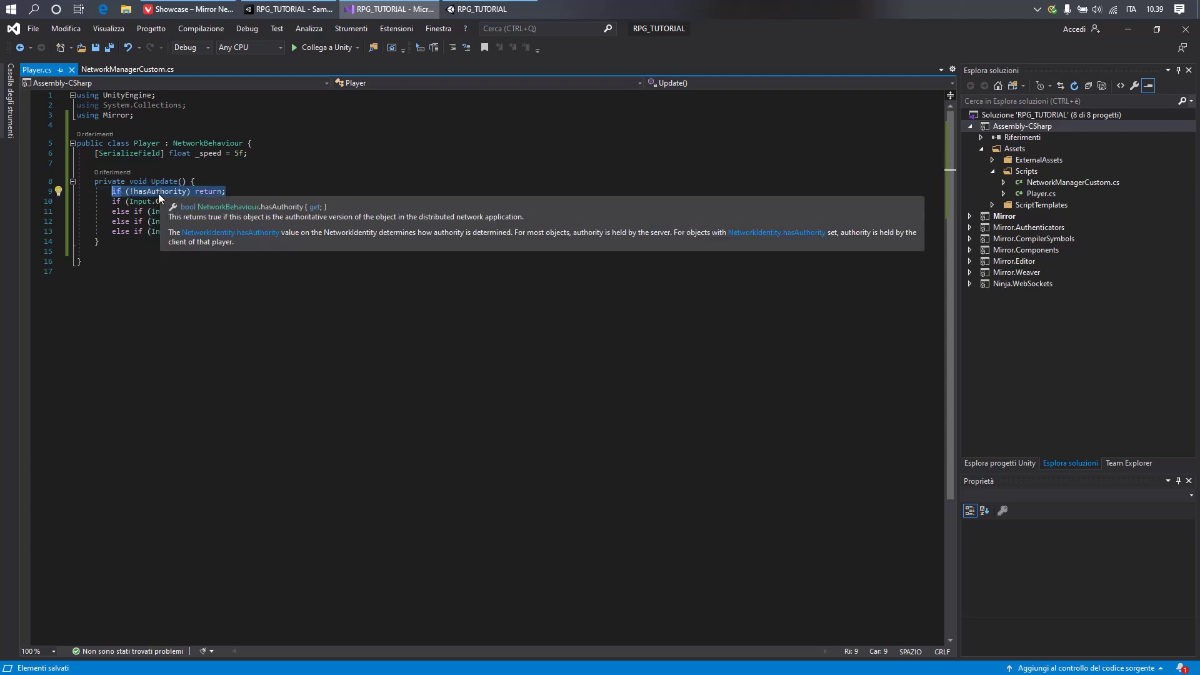
{"action": "left_click_drag", "start_coordinate": [562, 231], "coordinate": [112, 202]}
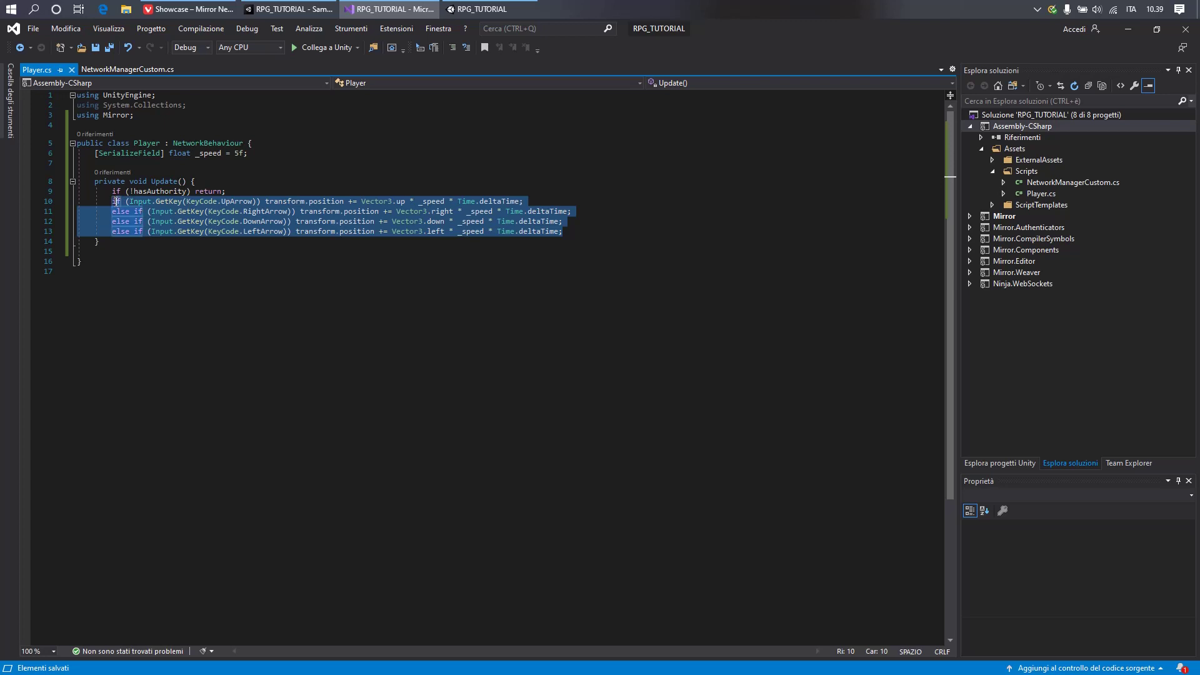
Close the running standalone game window and return to the Unity editor
{"action": "left_click", "coordinate": [482, 9]}
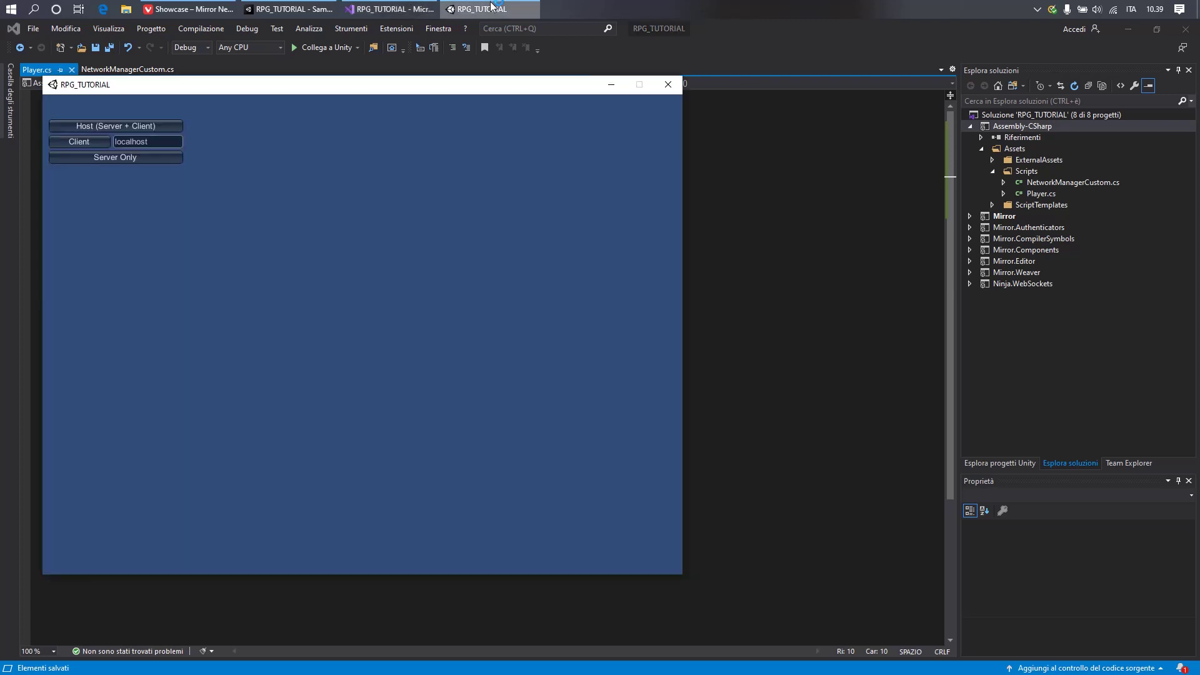
{"action": "left_click", "coordinate": [669, 85]}
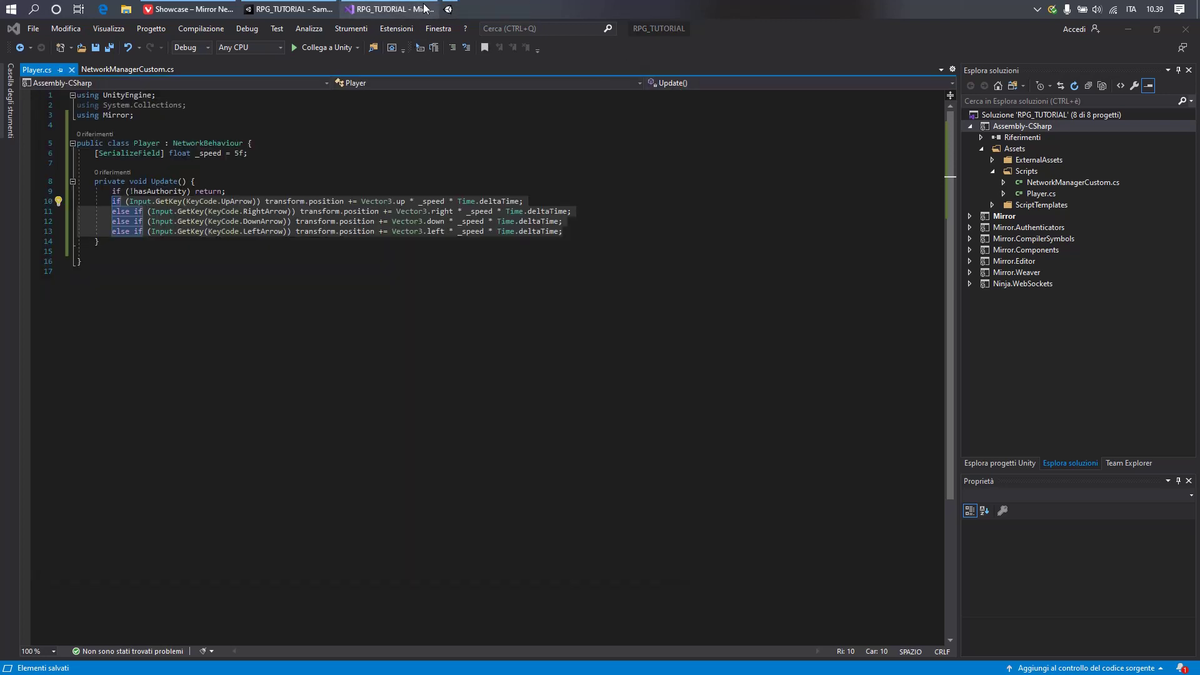
{"action": "left_click", "coordinate": [289, 9]}
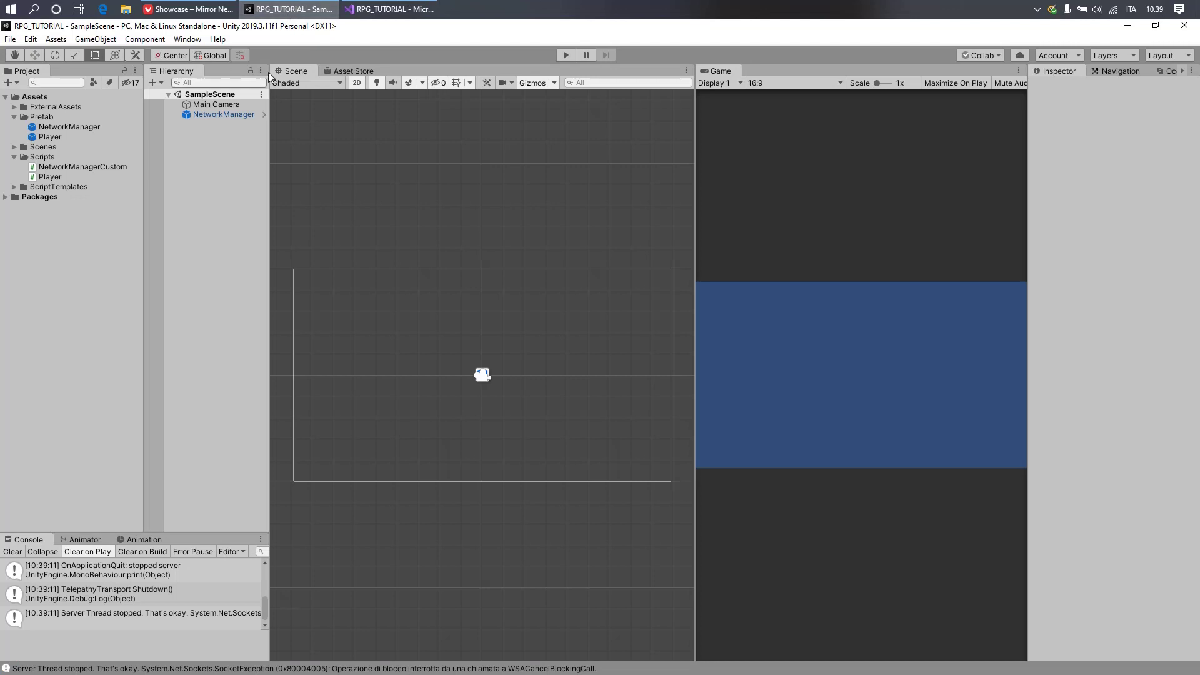
Add a NetworkTransform component to the Player prefab and drag it above the Player script
{"action": "left_click", "coordinate": [55, 137]}
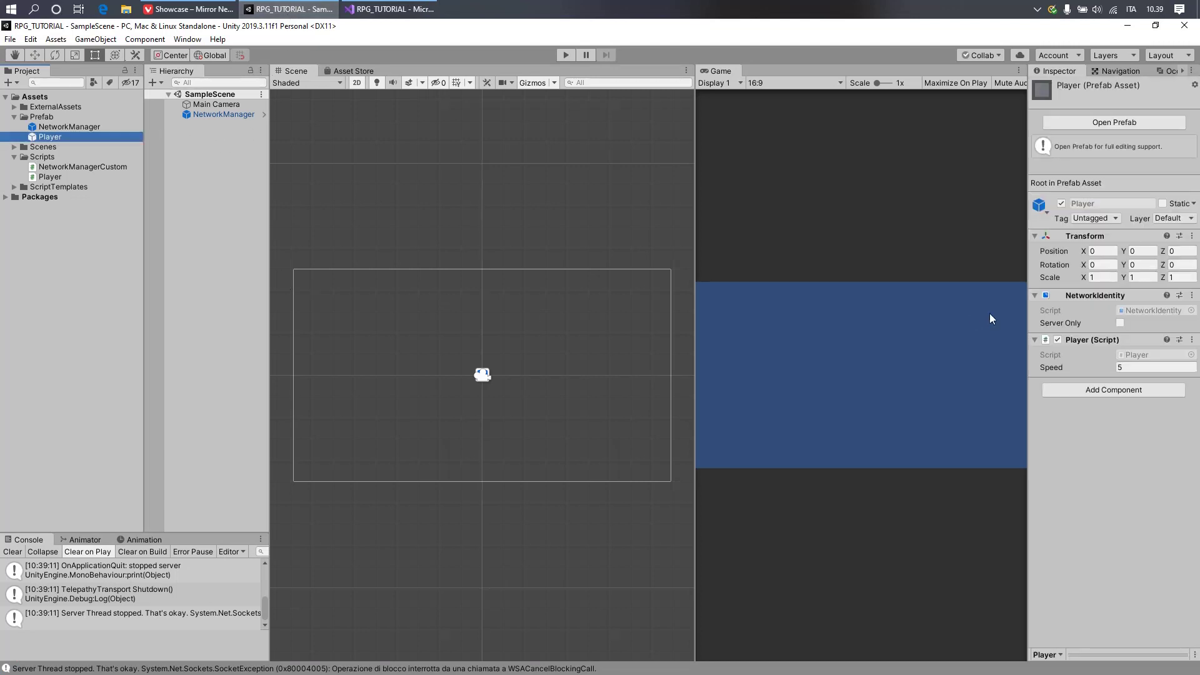
{"action": "left_click", "coordinate": [1155, 389]}
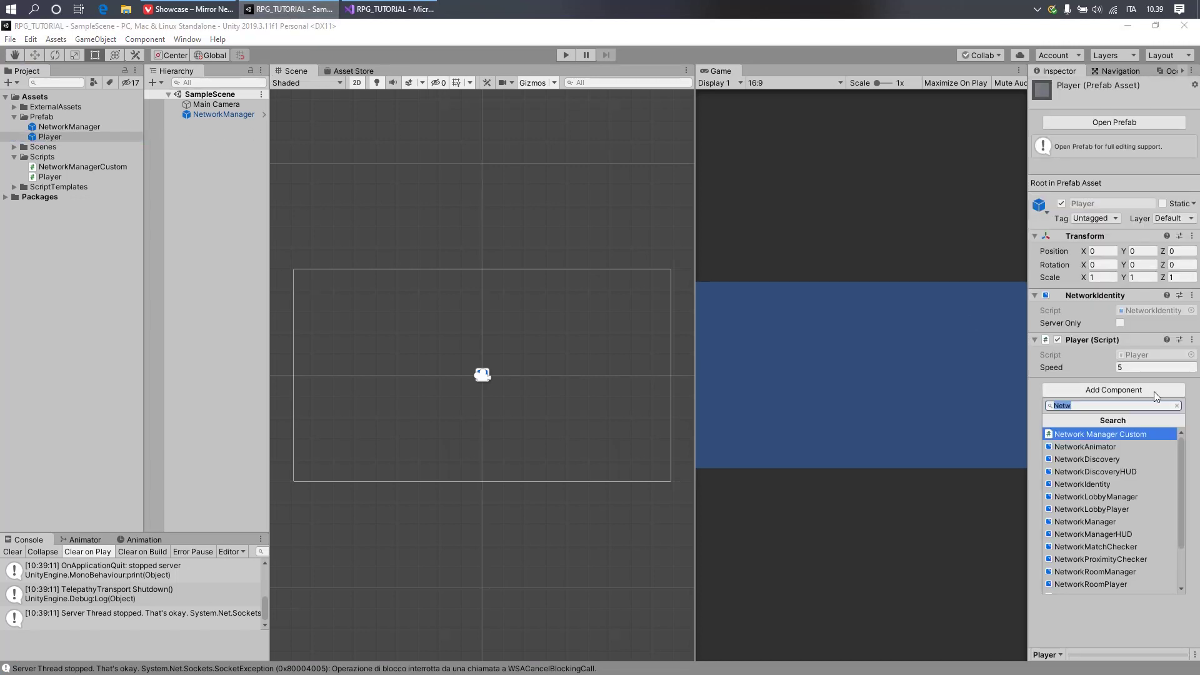
{"action": "type", "text": "Netwo"}
{"action": "type", "text": "rkTra"}
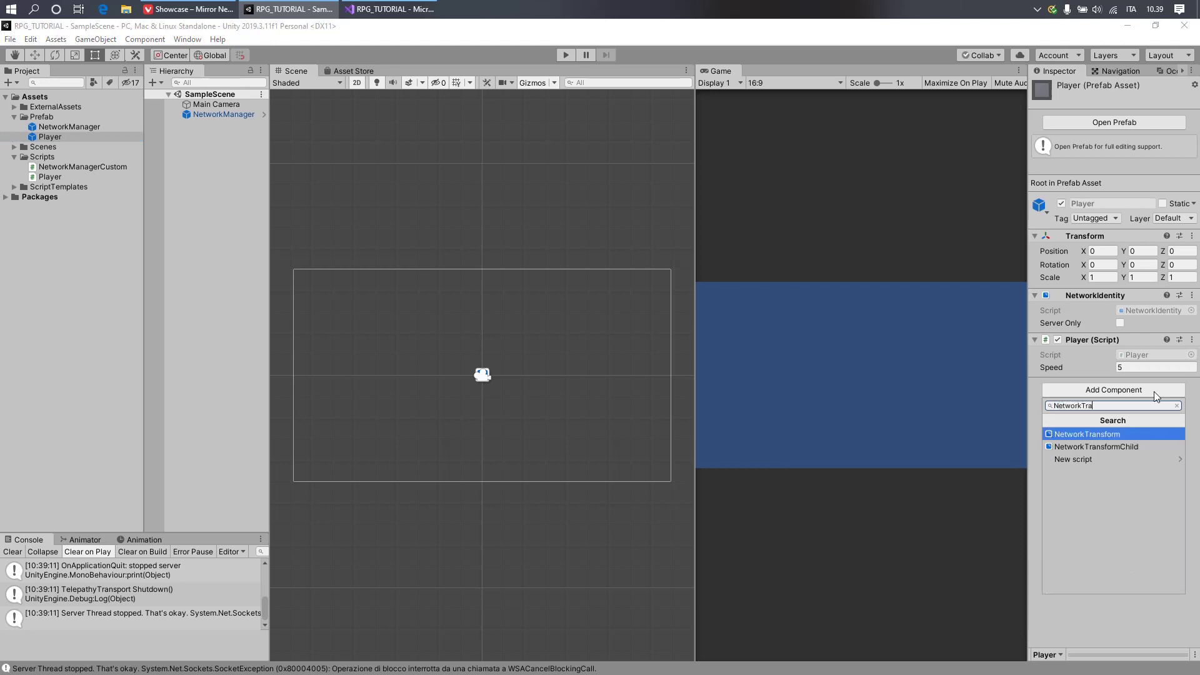
{"action": "key", "text": "Return"}
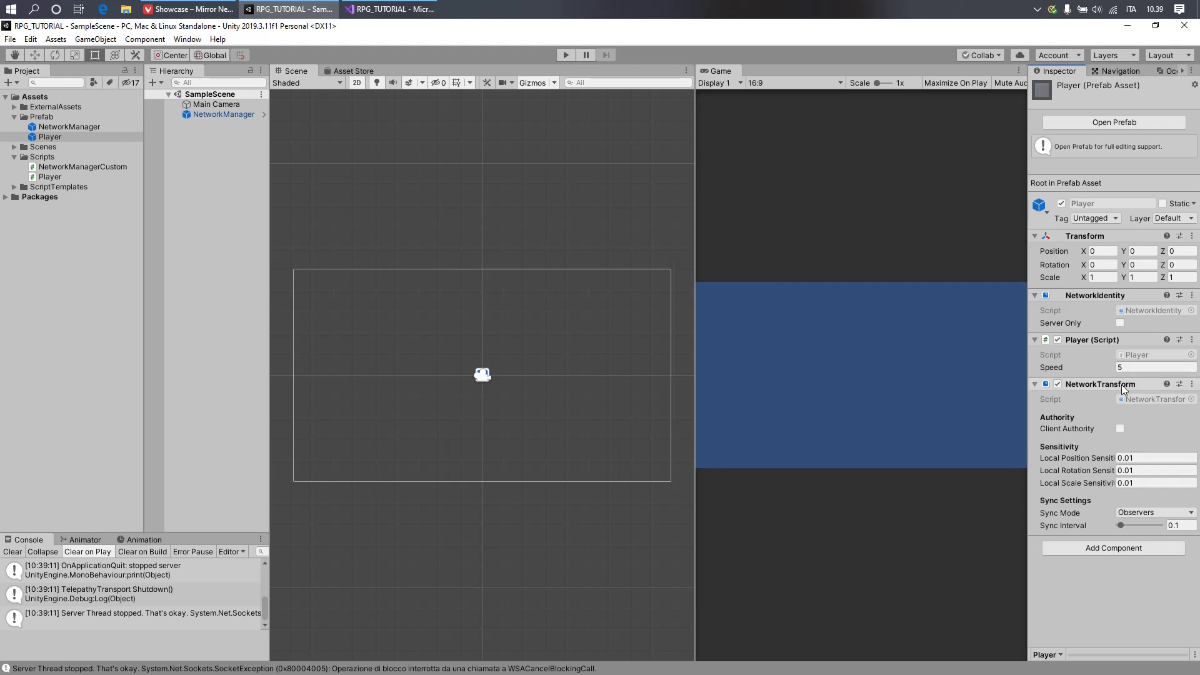
{"action": "left_click_drag", "start_coordinate": [1123, 387], "coordinate": [1121, 340]}
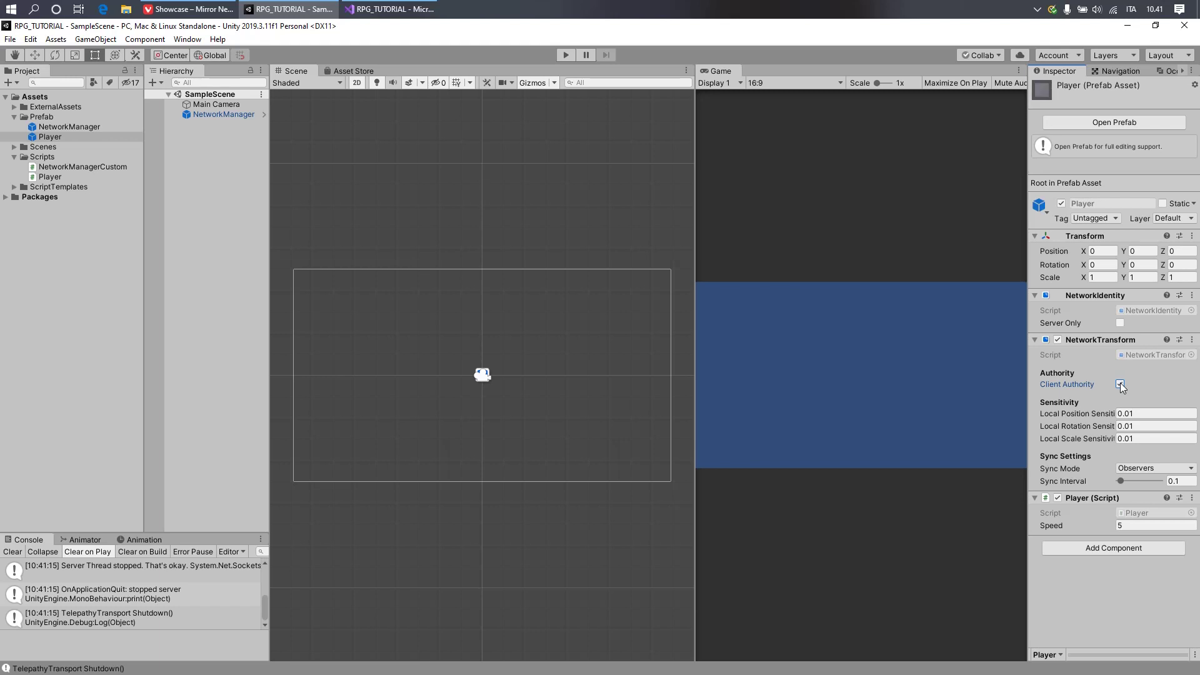
{"action": "mouse_move", "coordinate": [1082, 388]}
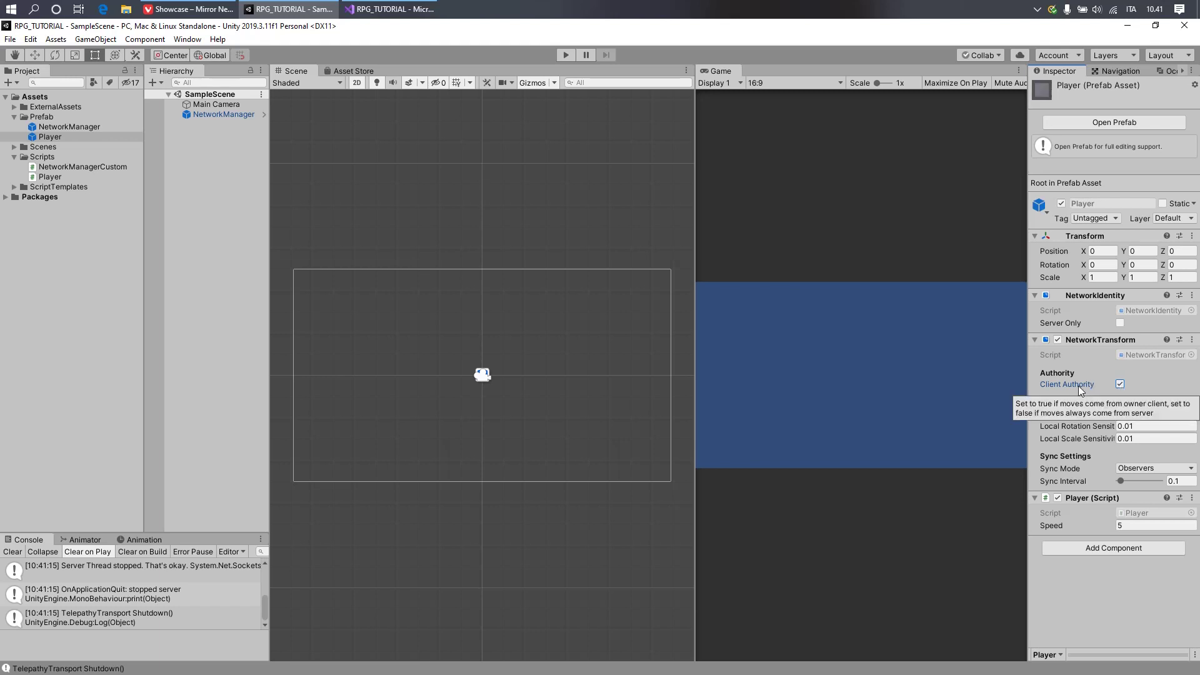
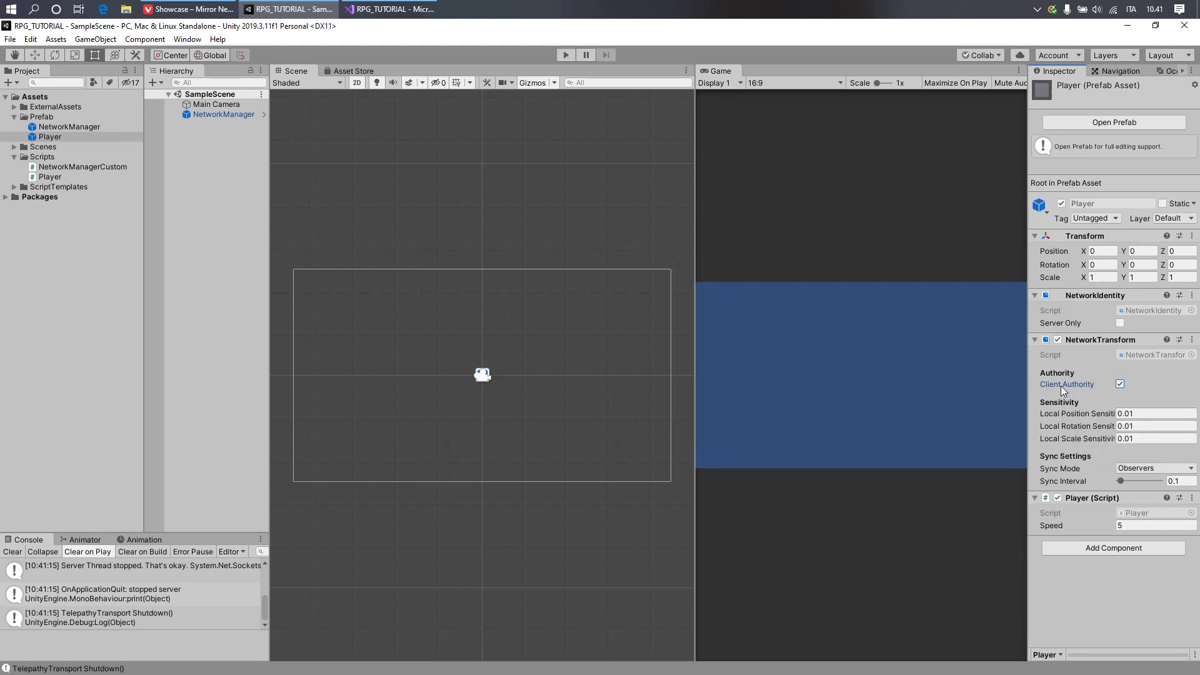
Drag the Scene/Game splitter right so the Scene view is wider and the Game view narrower
{"action": "left_click_drag", "start_coordinate": [696, 319], "coordinate": [724, 357]}
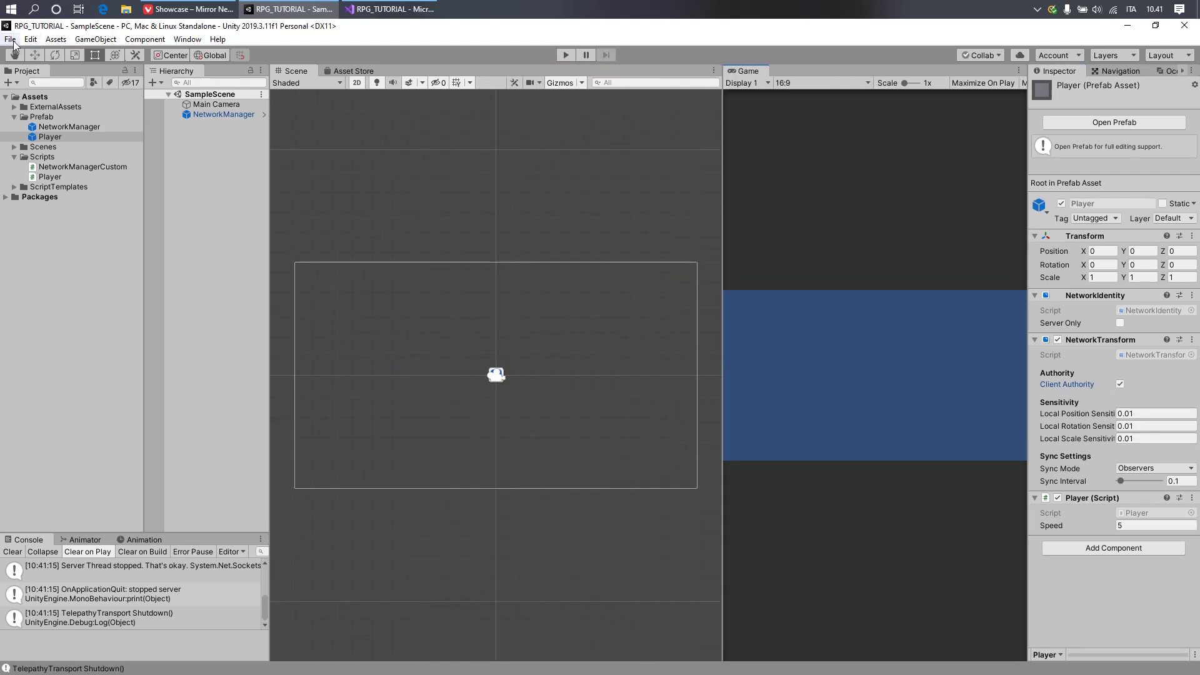
{"action": "left_click", "coordinate": [11, 38]}
Build and run the game, move its window left, start it as Host, and enter editor Play mode
{"action": "left_click", "coordinate": [93, 181]}
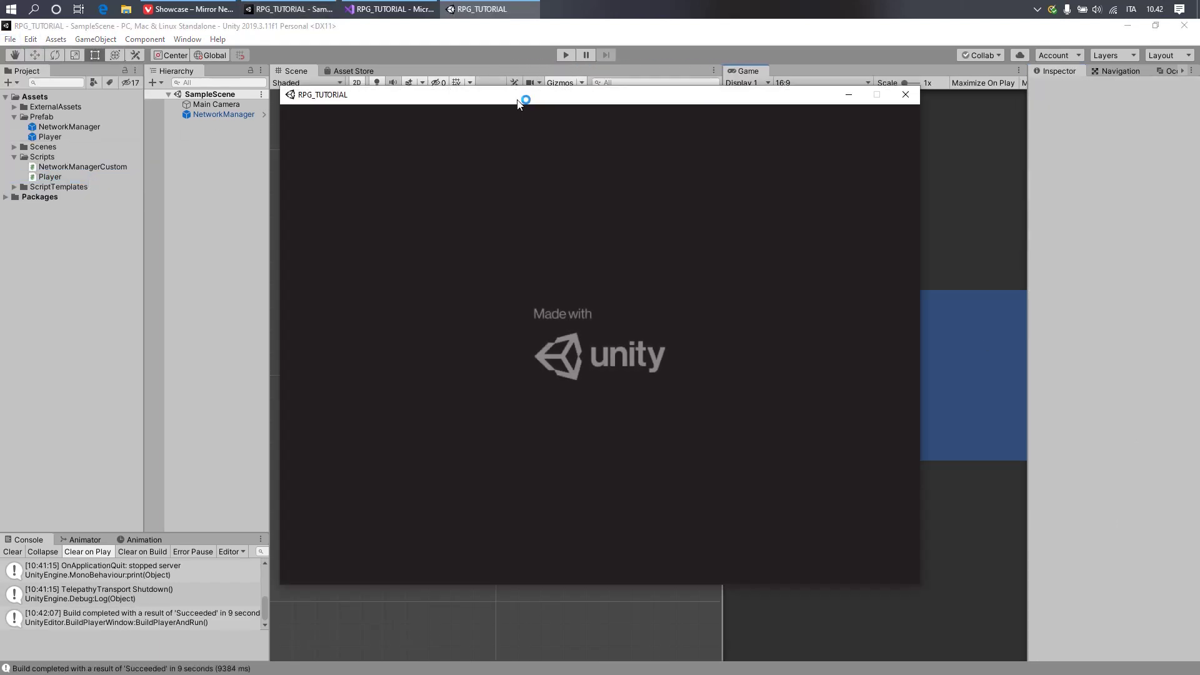
{"action": "left_click_drag", "start_coordinate": [590, 103], "coordinate": [357, 93]}
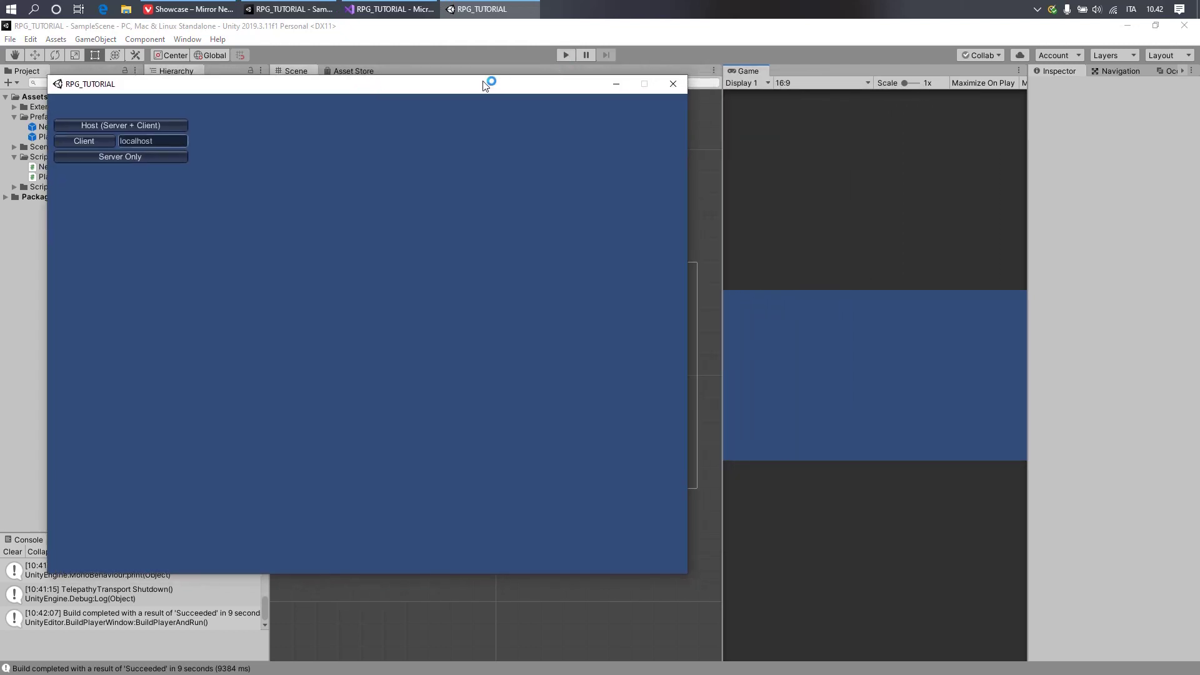
{"action": "left_click", "coordinate": [168, 125]}
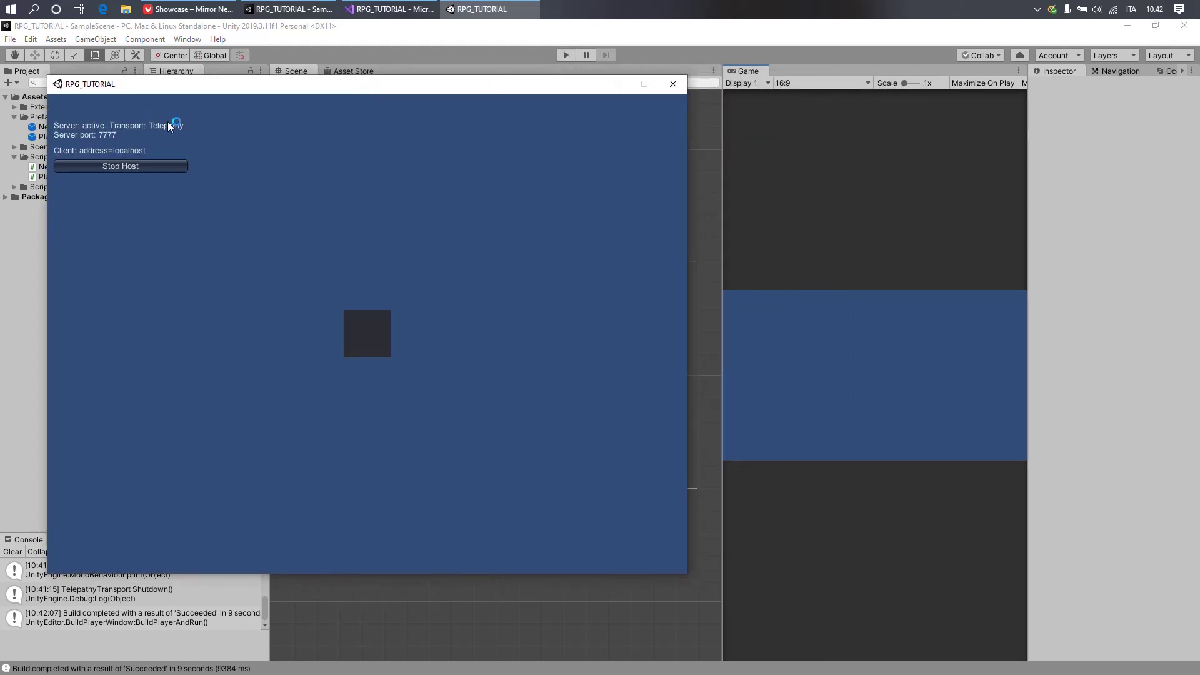
{"action": "left_click", "coordinate": [562, 58]}
{"action": "left_click", "coordinate": [482, 9]}
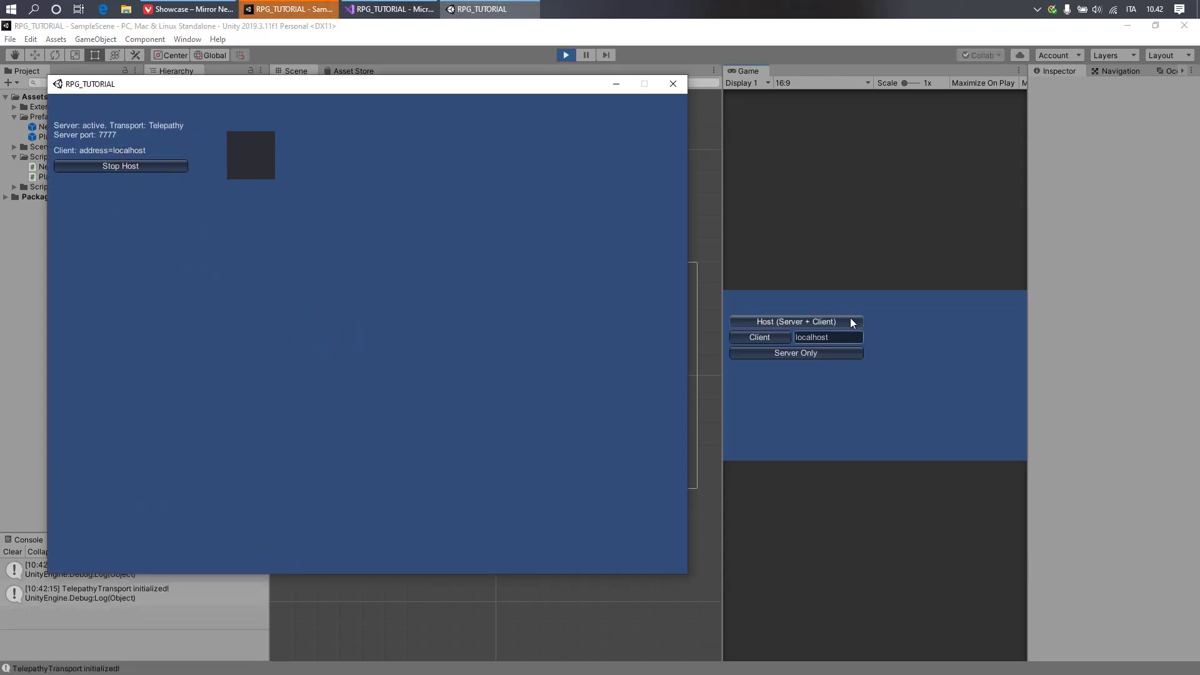
Join the host as a Client from the editor, then move the host's player square with the arrow keys
{"action": "left_click", "coordinate": [783, 337]}
{"action": "left_click", "coordinate": [782, 335]}
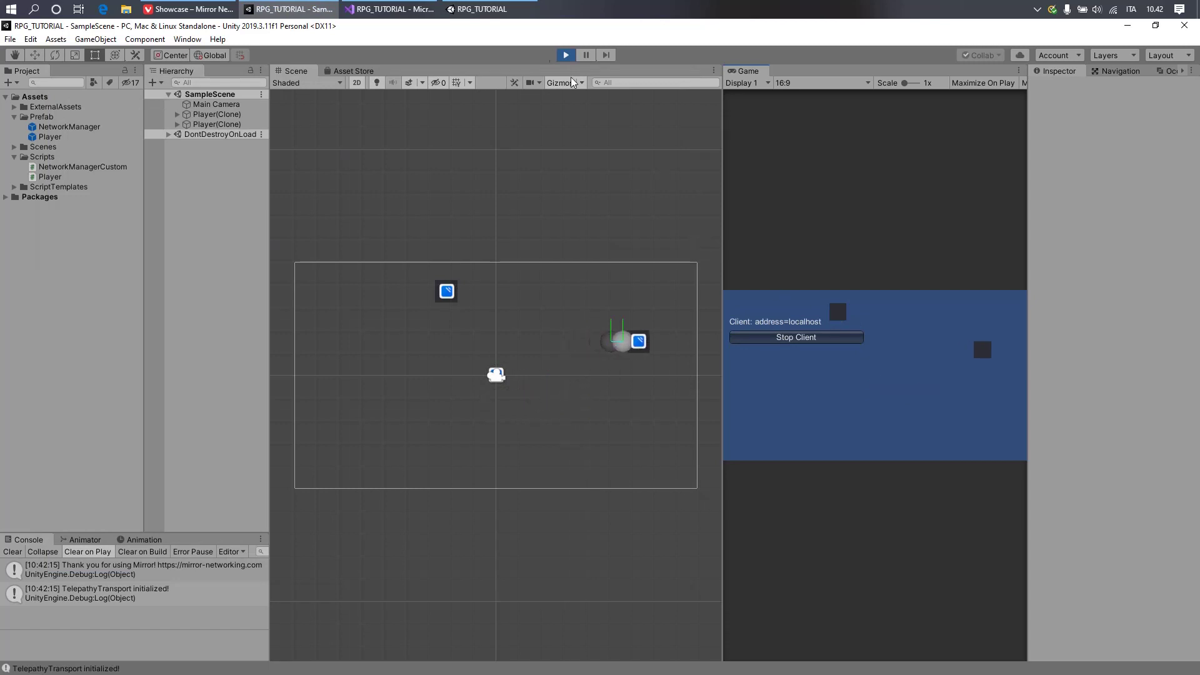
{"action": "mouse_move", "coordinate": [515, 7]}
{"action": "left_click", "coordinate": [488, 57]}
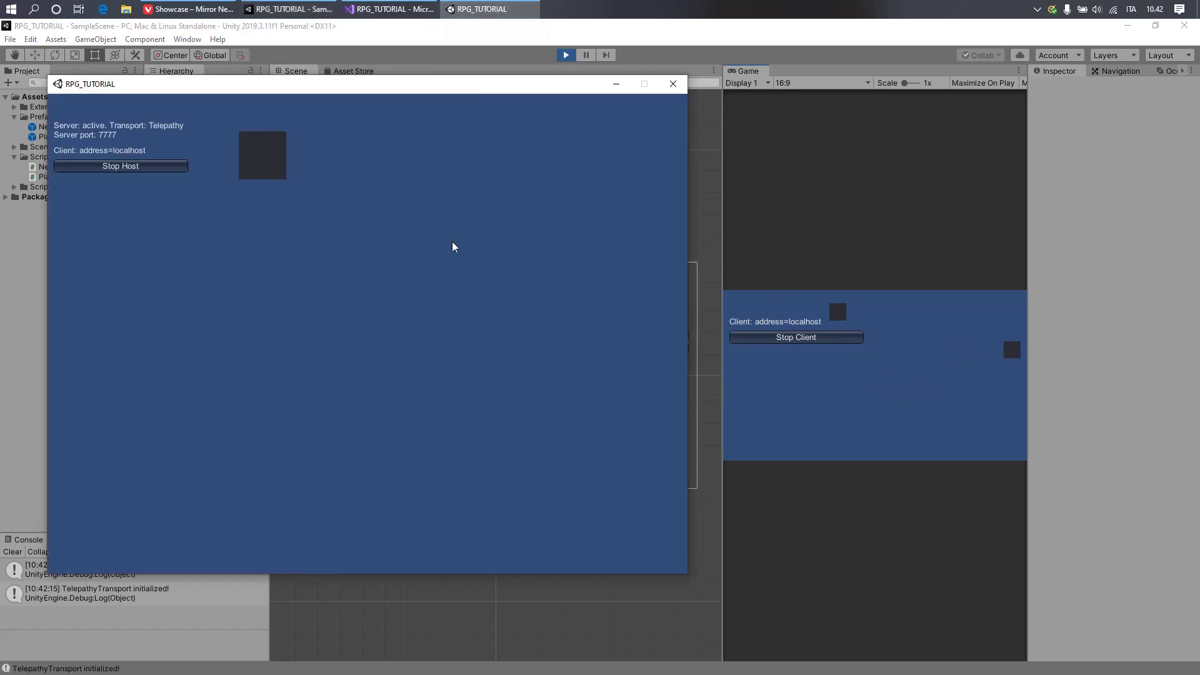
{"action": "key", "text": "Left"}
{"action": "key", "text": "Down"}
{"action": "key", "text": "Down"}
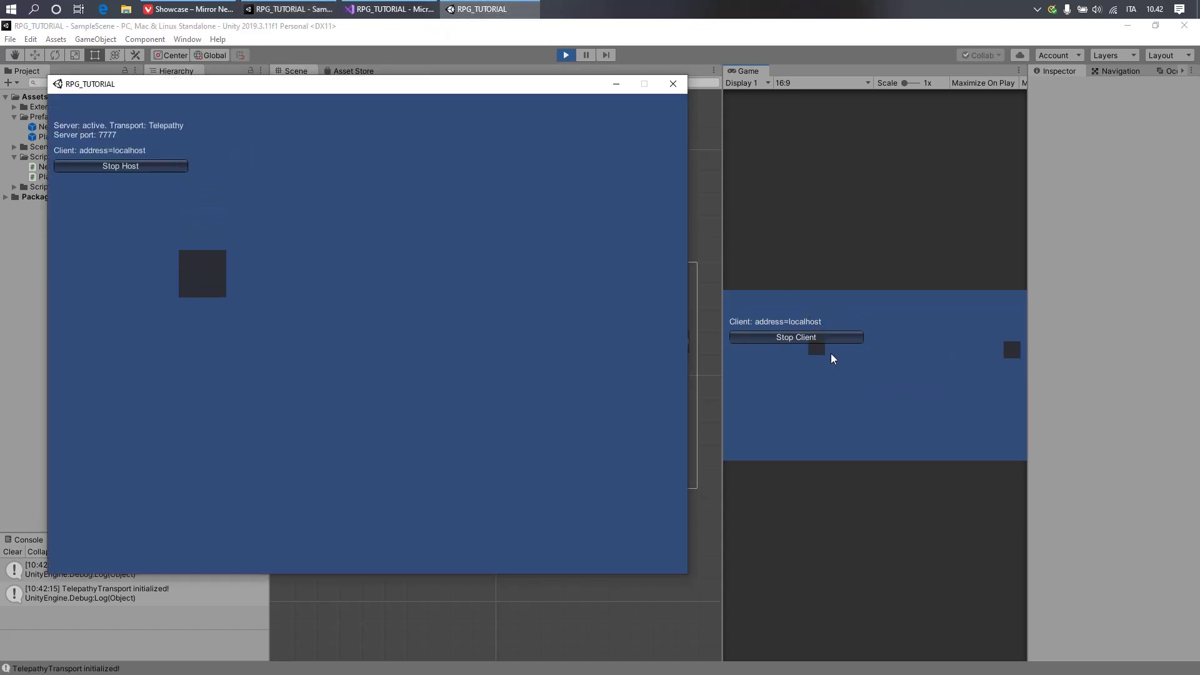
{"action": "key", "text": "Down"}
{"action": "key", "text": "Right"}
{"action": "key", "text": "Right"}
{"action": "key", "text": "Down"}
{"action": "key", "text": "Down"}
{"action": "key", "text": "Right"}
{"action": "key", "text": "Up"}
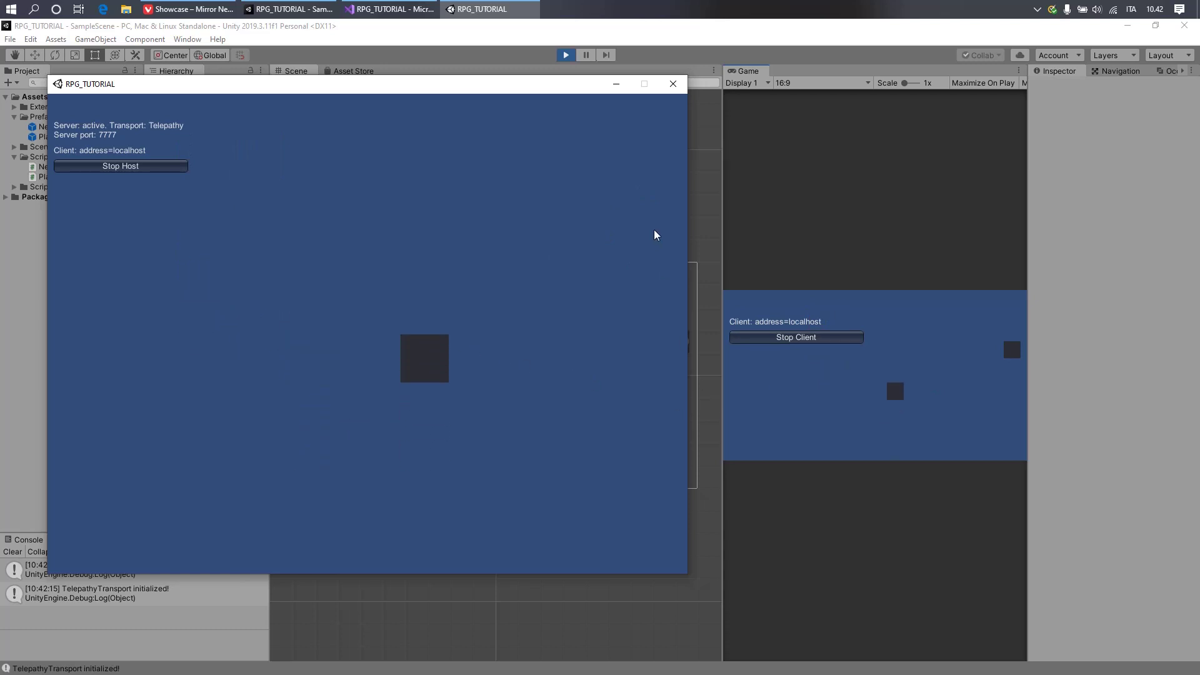
{"action": "key", "text": "Up"}
{"action": "key", "text": "Up"}
{"action": "key", "text": "Up"}
{"action": "key", "text": "Left"}
{"action": "key", "text": "Down"}
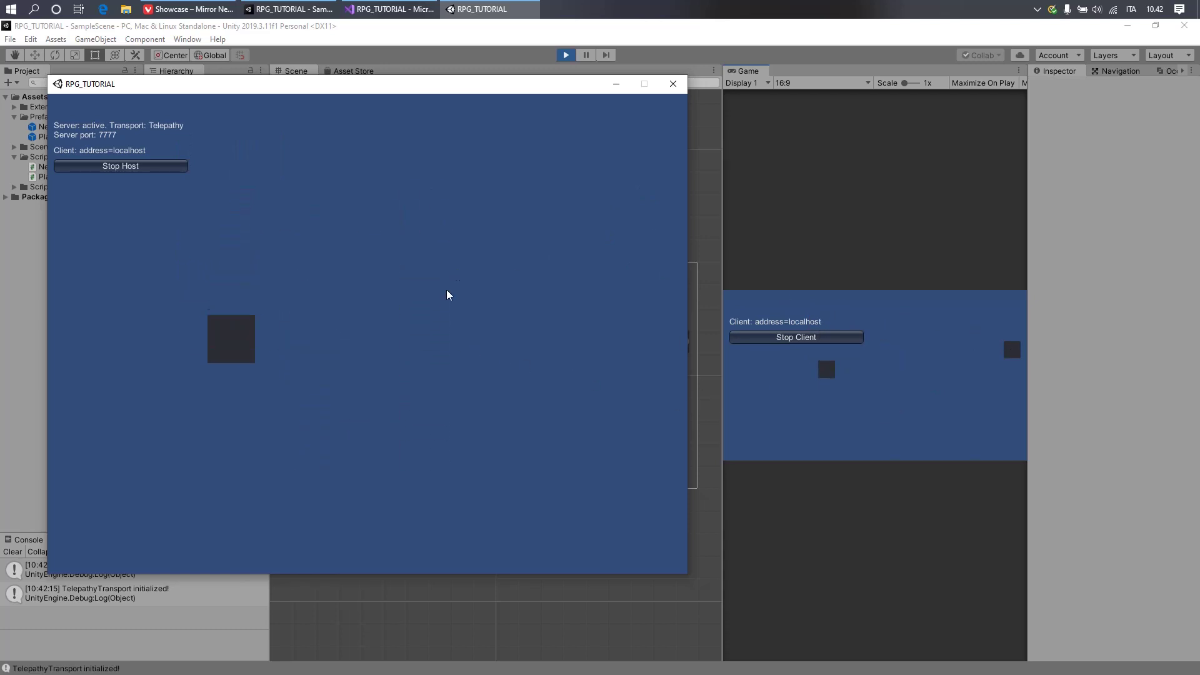
{"action": "key", "text": "Right"}
{"action": "key", "text": "Right"}
{"action": "key", "text": "Up"}
{"action": "key", "text": "Right"}
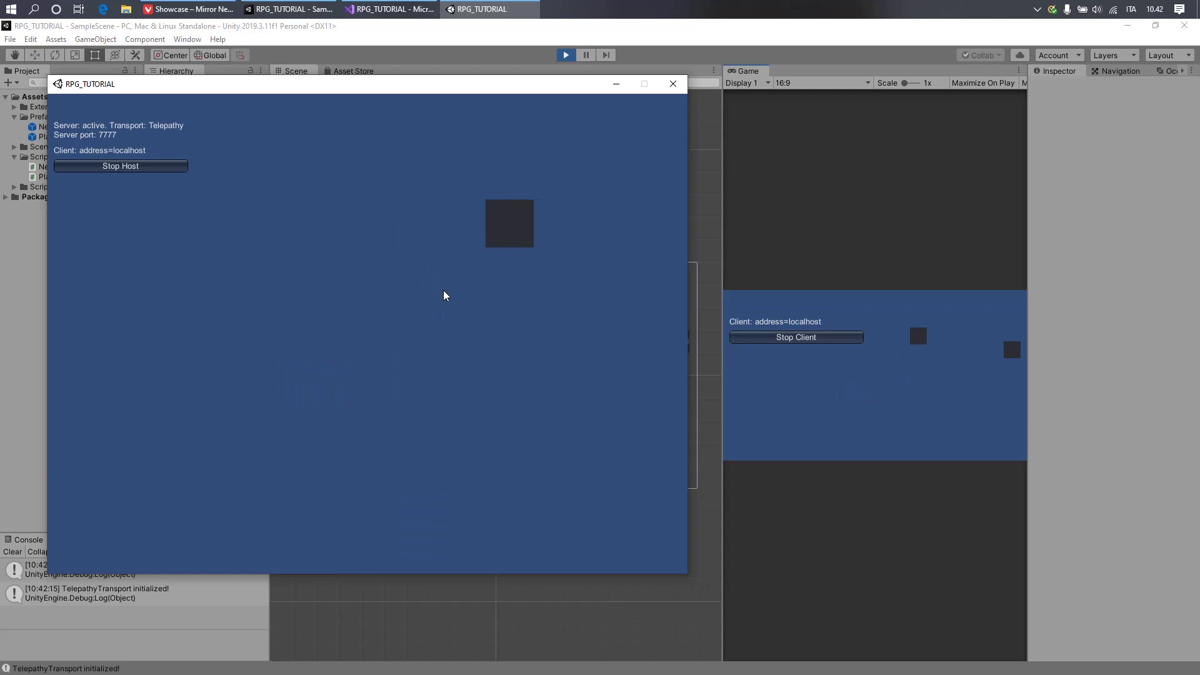
{"action": "key", "text": "Down"}
{"action": "key", "text": "Down"}
{"action": "key", "text": "Left"}
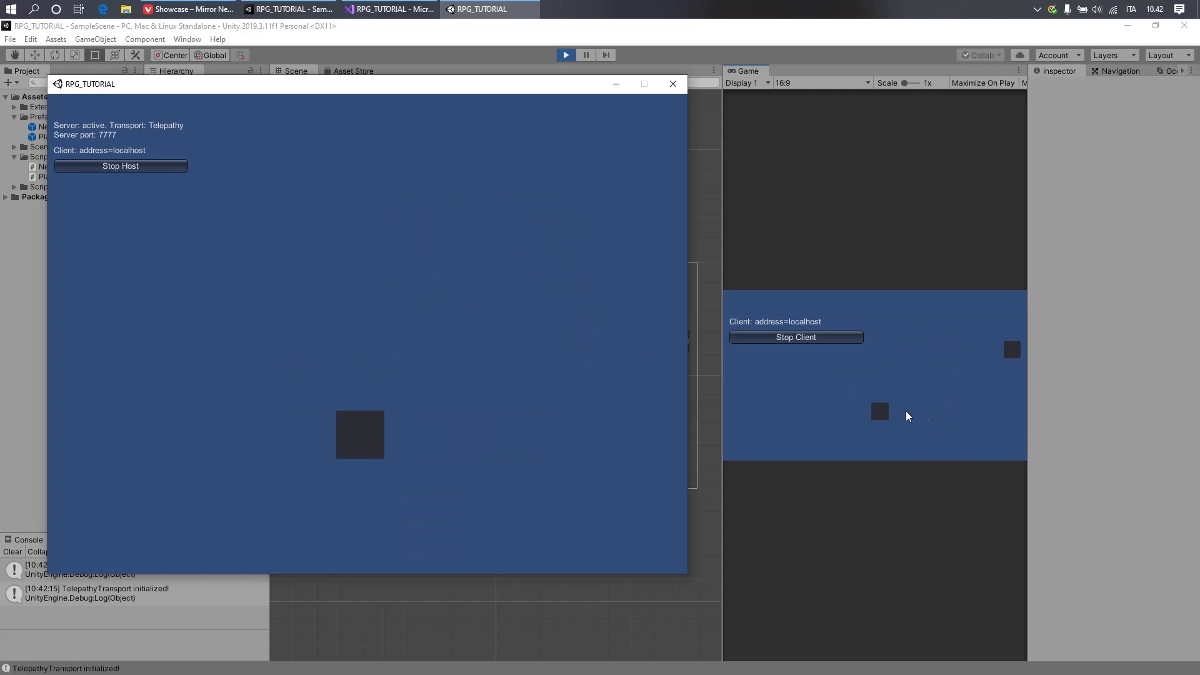
{"action": "key", "text": "Up"}
{"action": "key", "text": "Left"}
Move the client player square left and down in the editor's Game view
{"action": "left_click", "coordinate": [1014, 353]}
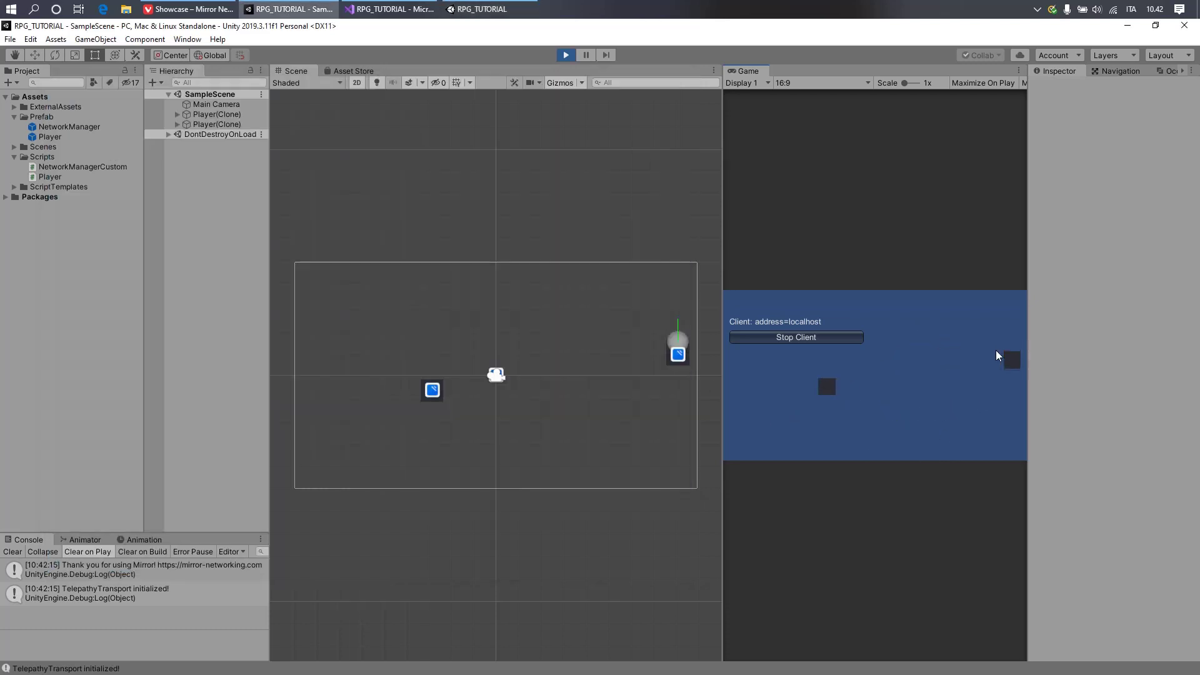
{"action": "key", "text": "Left"}
{"action": "key", "text": "Down"}
{"action": "key", "text": "Left"}
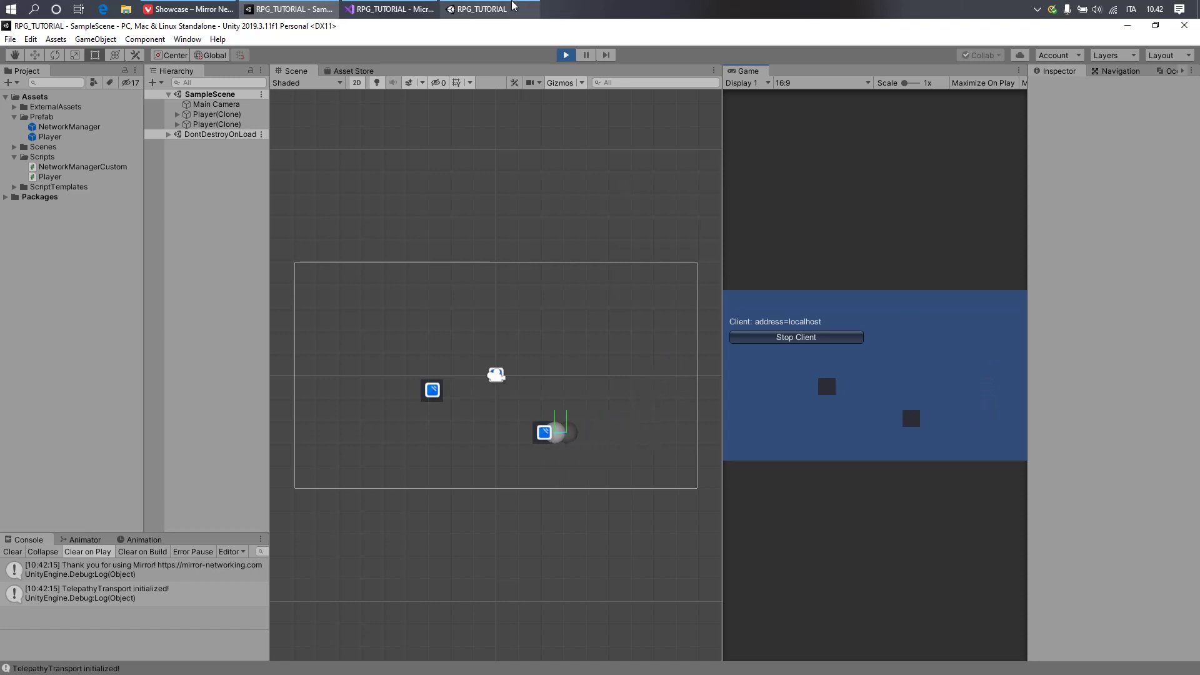
Move the host player square up, right, down, right and up in the standalone window
{"action": "left_click", "coordinate": [478, 9]}
{"action": "key", "text": "Up"}
{"action": "key", "text": "Right"}
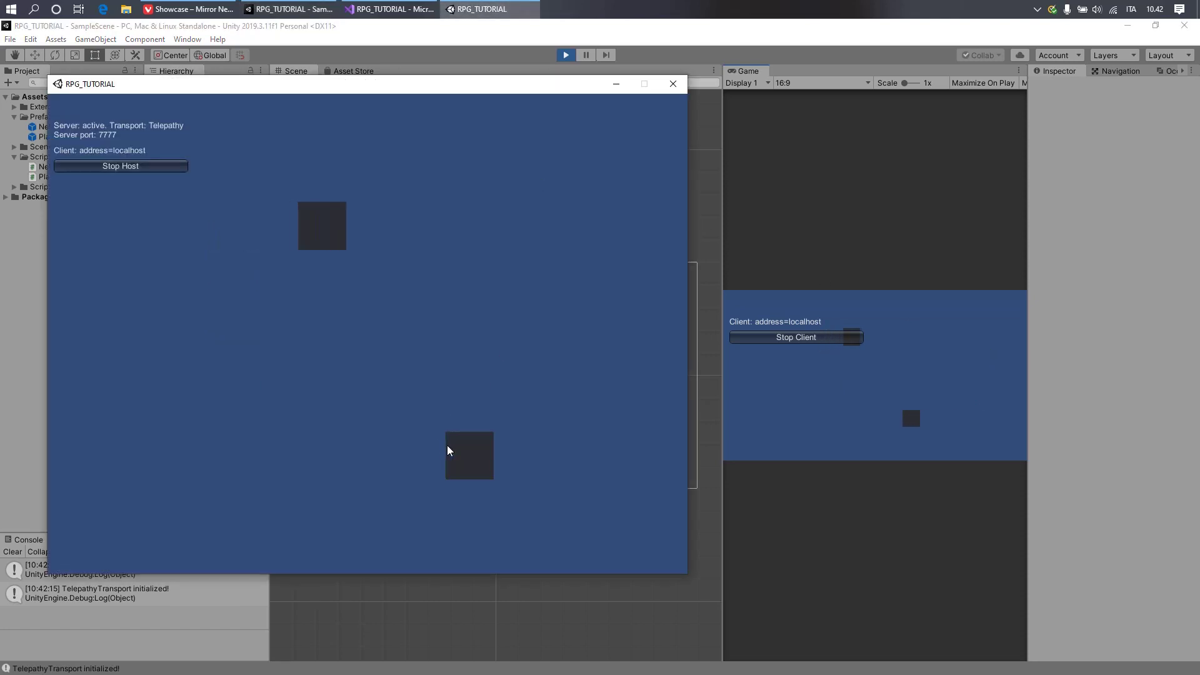
{"action": "key", "text": "Down"}
{"action": "key", "text": "Right"}
{"action": "key", "text": "Up"}
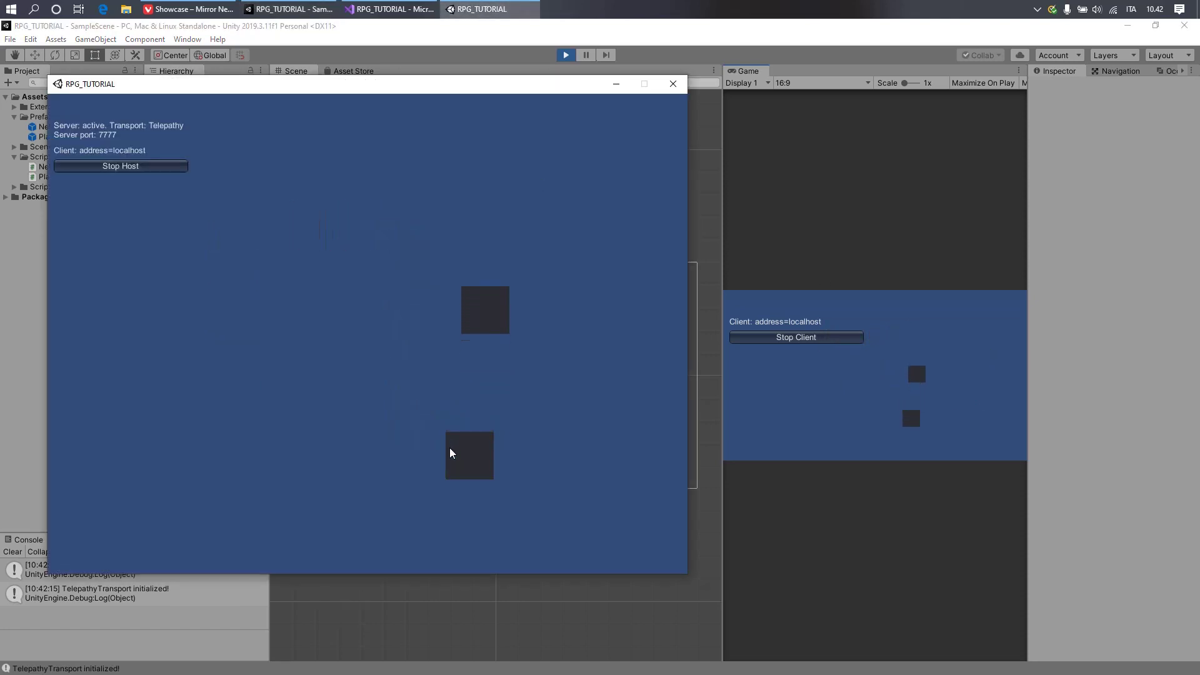